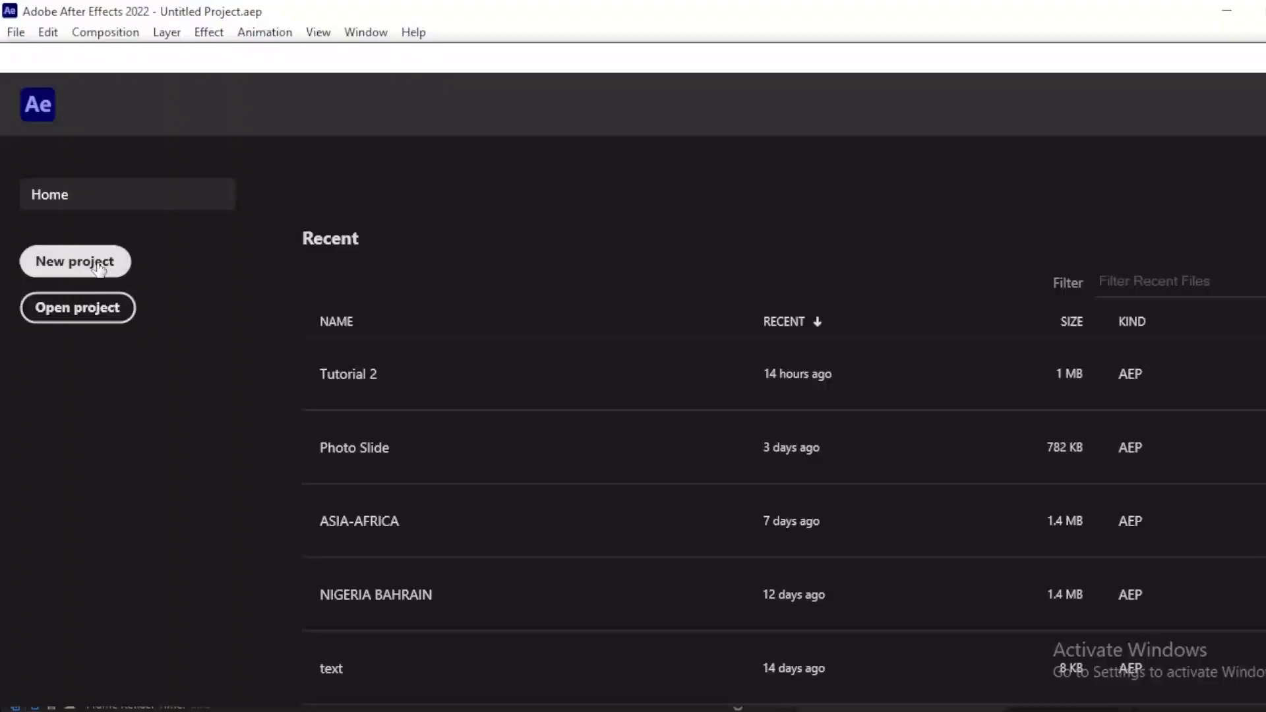
# Step: Launch After Effects 2022 and open the Tutorial 2 project from the recent files list
pyautogui.click(98, 266)
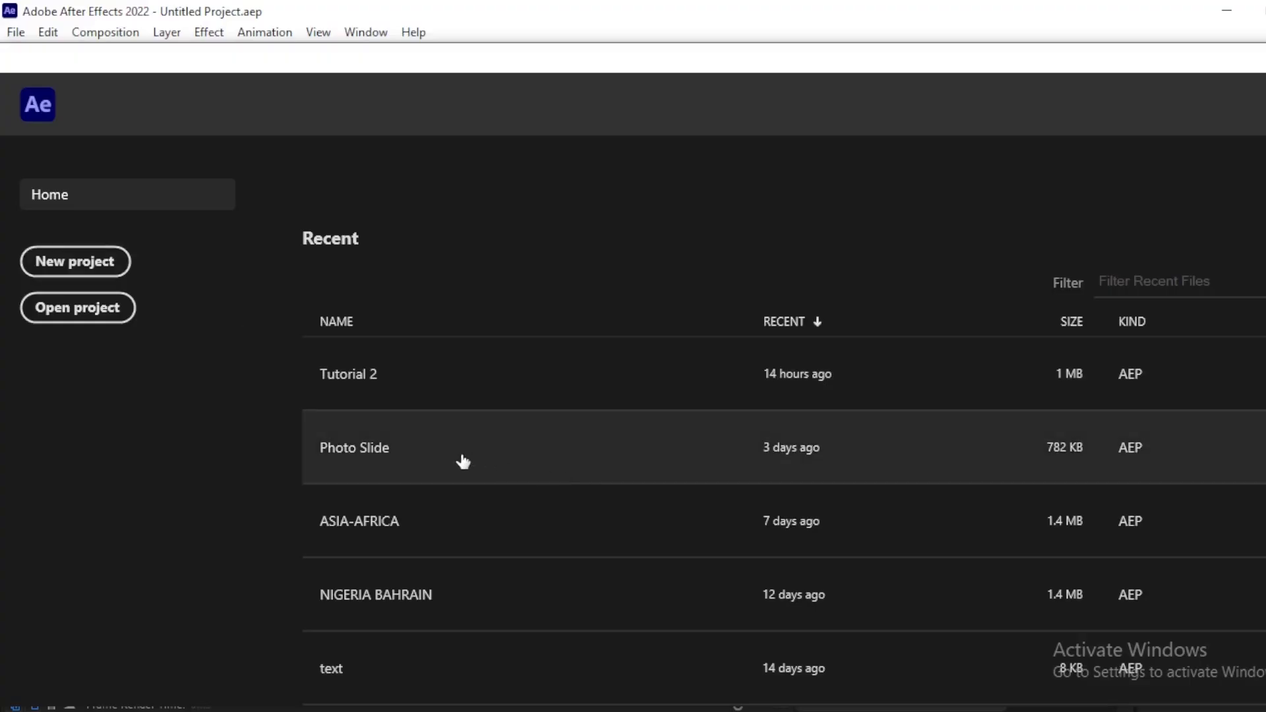
pyautogui.click(432, 394)
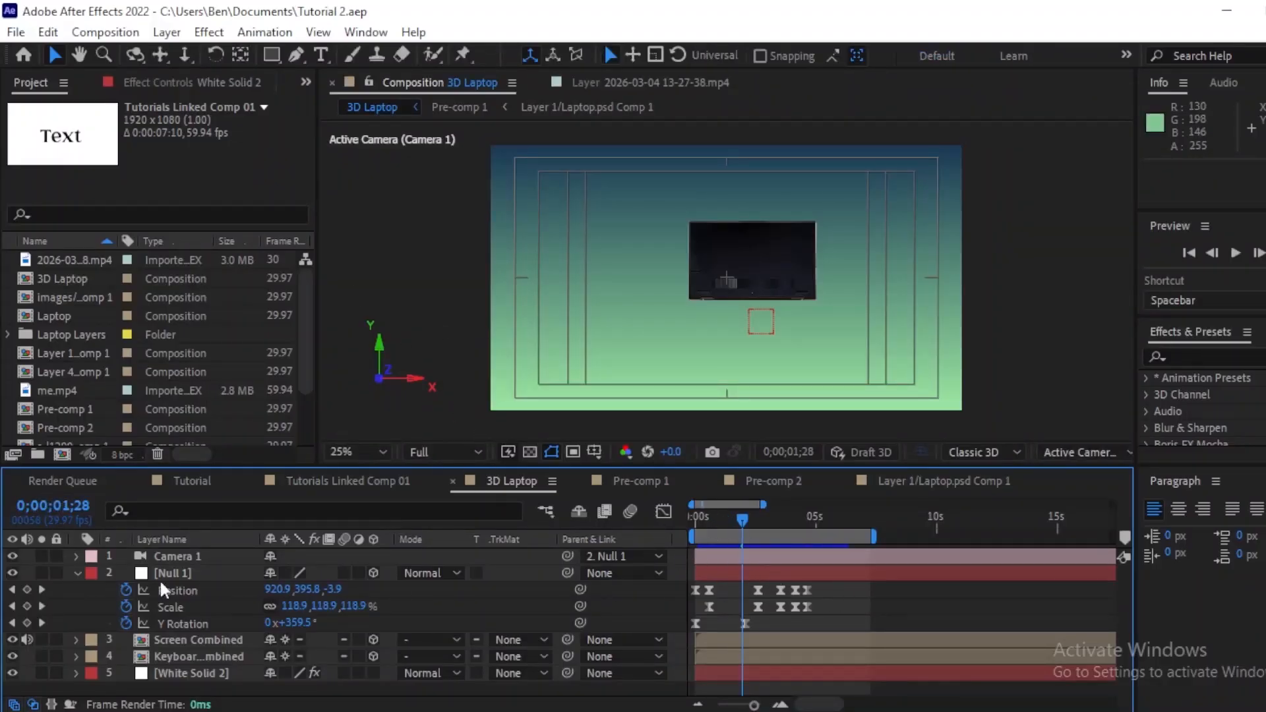
pyautogui.click(77, 573)
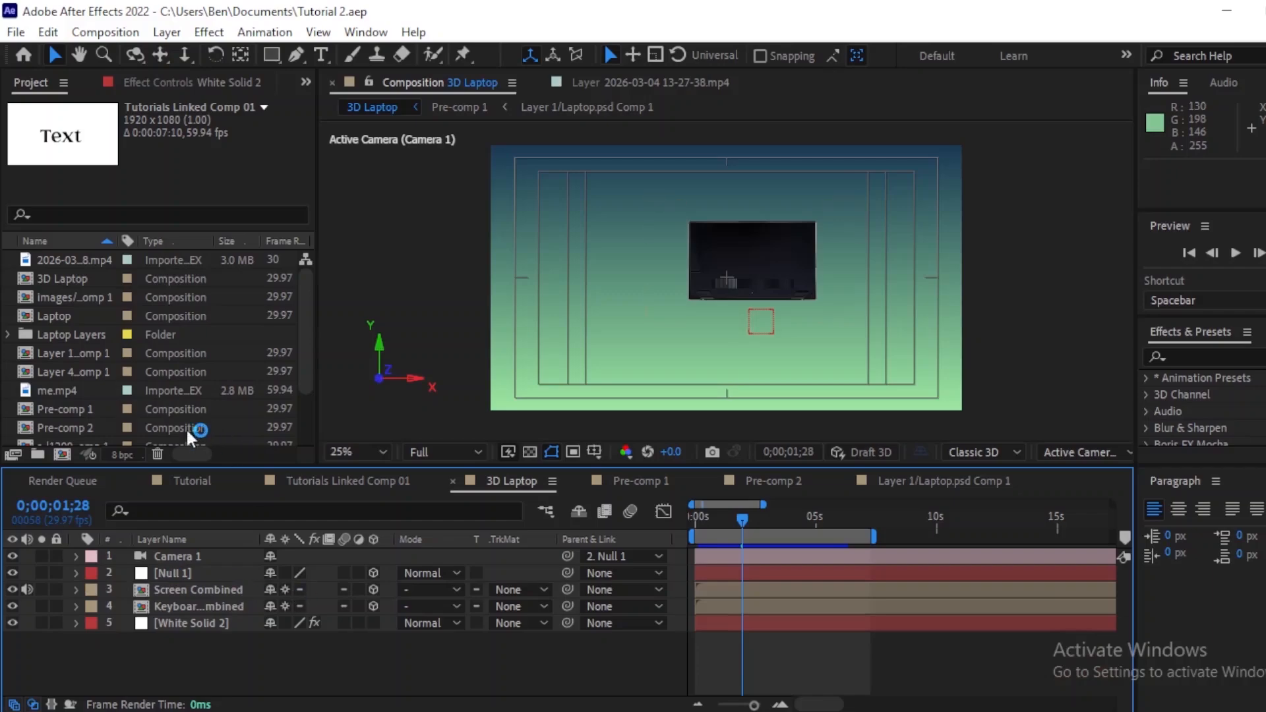
# Step: Create a new composition named 3D Laptop
pyautogui.click(124, 33)
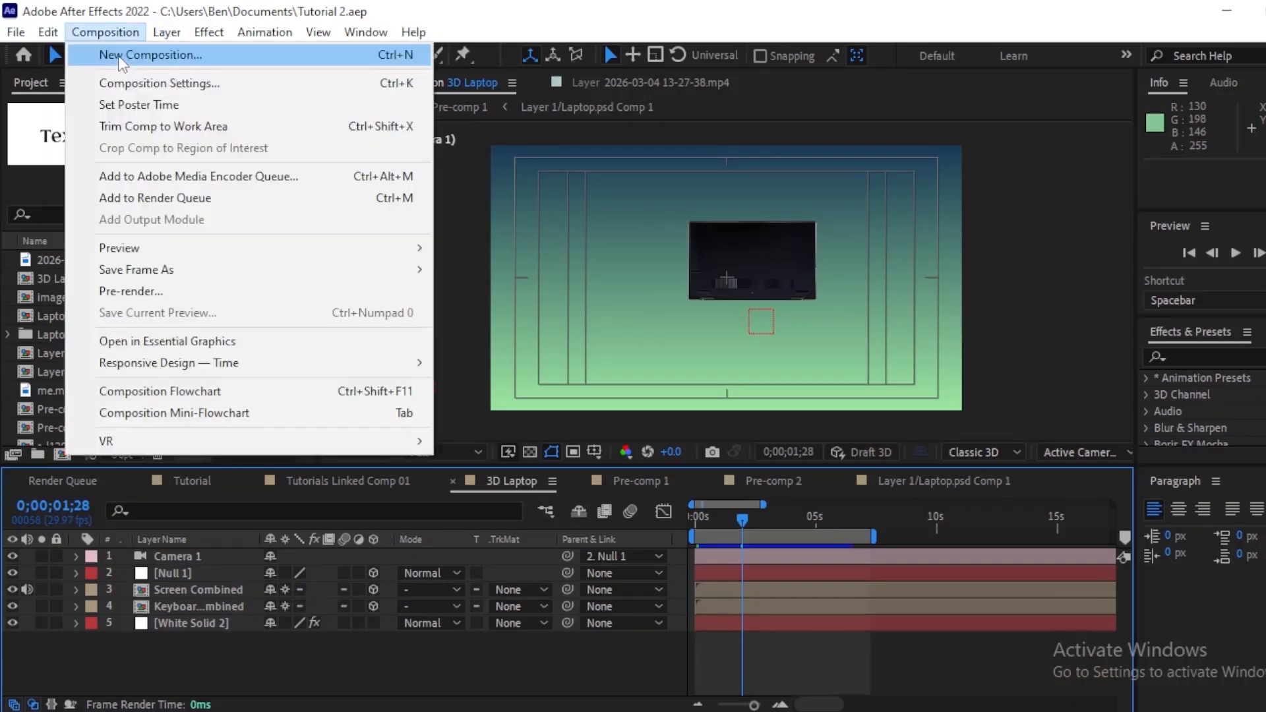
pyautogui.click(150, 55)
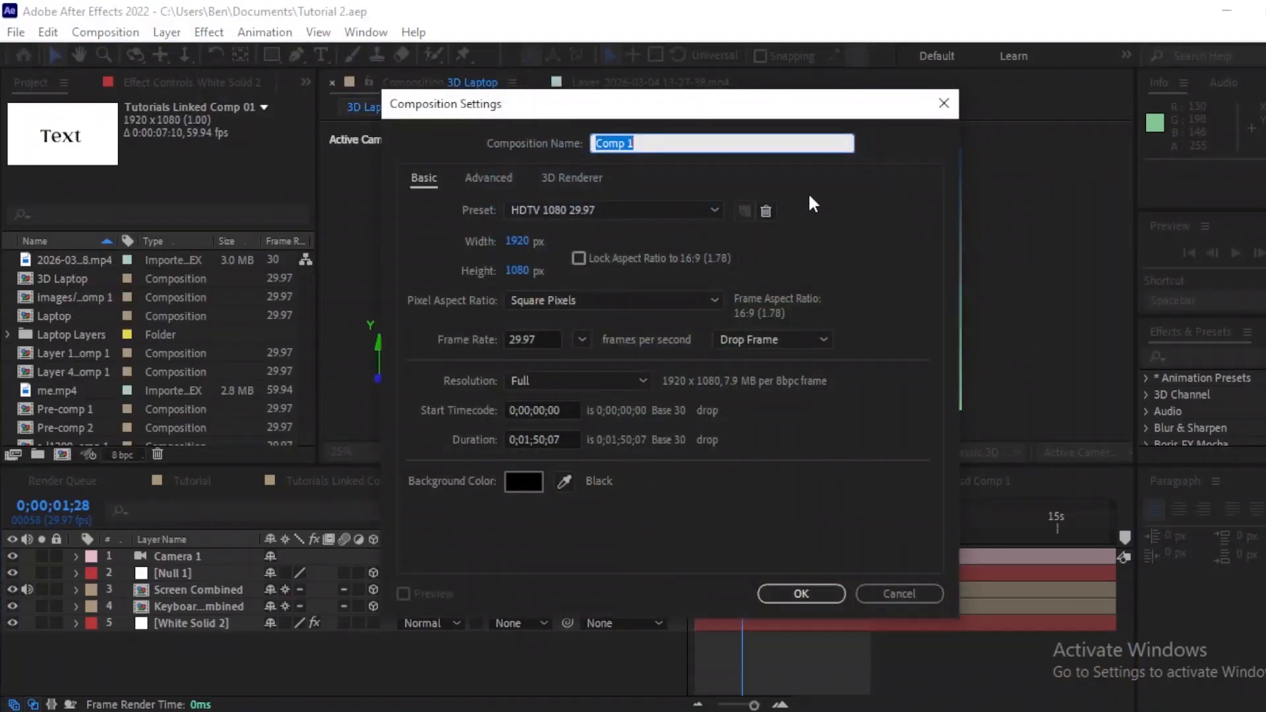
pyautogui.press('BackSpace')
pyautogui.write('3D')
pyautogui.press('BackSpace')
pyautogui.press('BackSpace')
pyautogui.press('BackSpace')
pyautogui.write('3D Laptop')
pyautogui.press('Return')
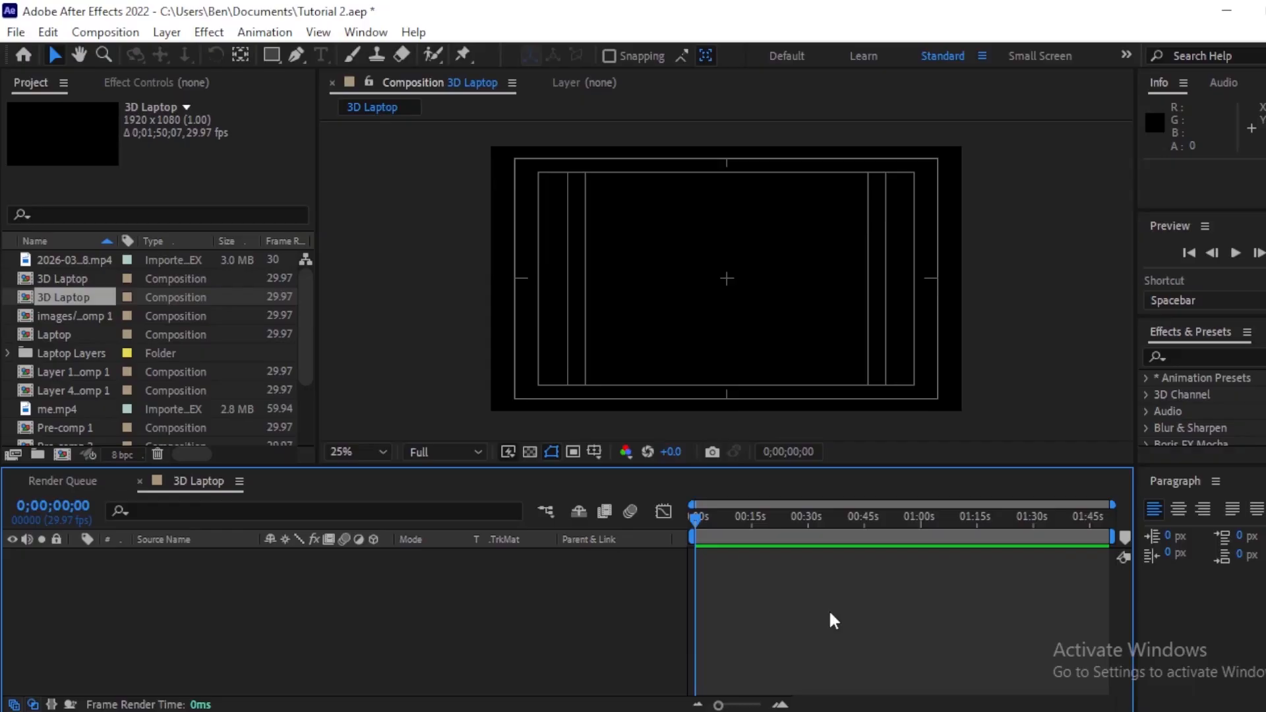
# Step: Add a new white full-size solid layer to the composition
pyautogui.hotkey('ctrl', 'y')
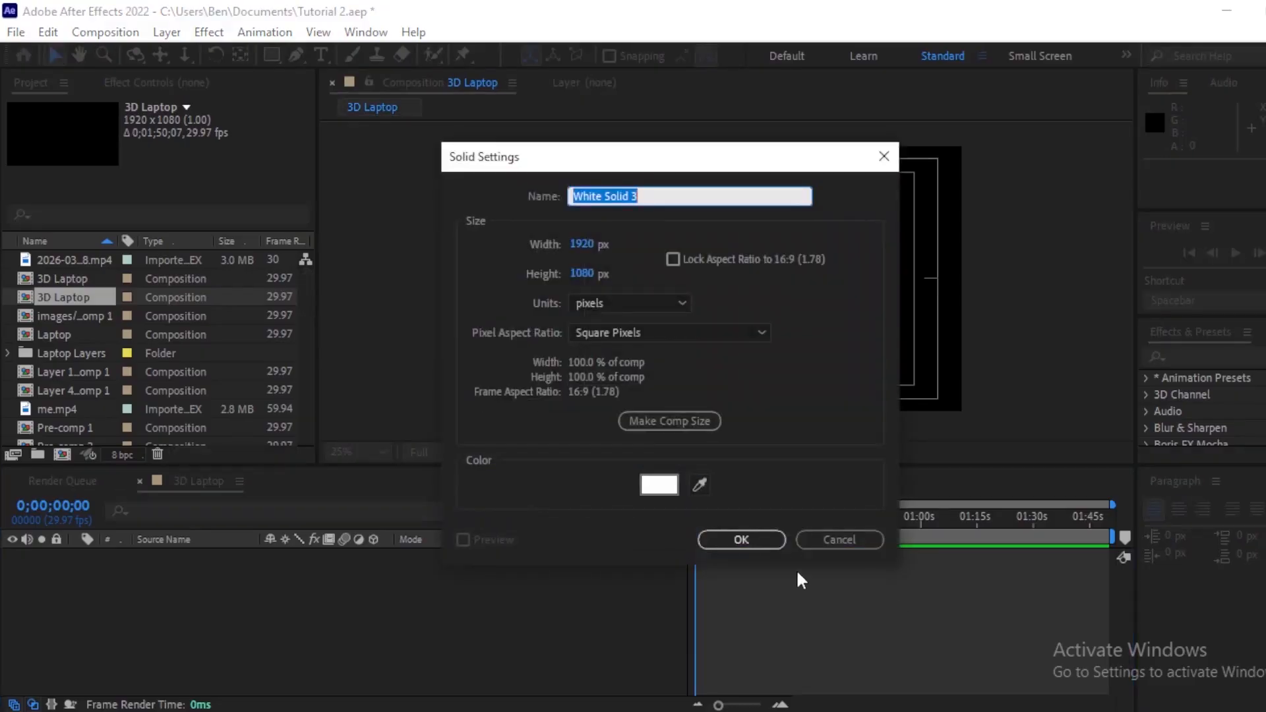
pyautogui.click(742, 539)
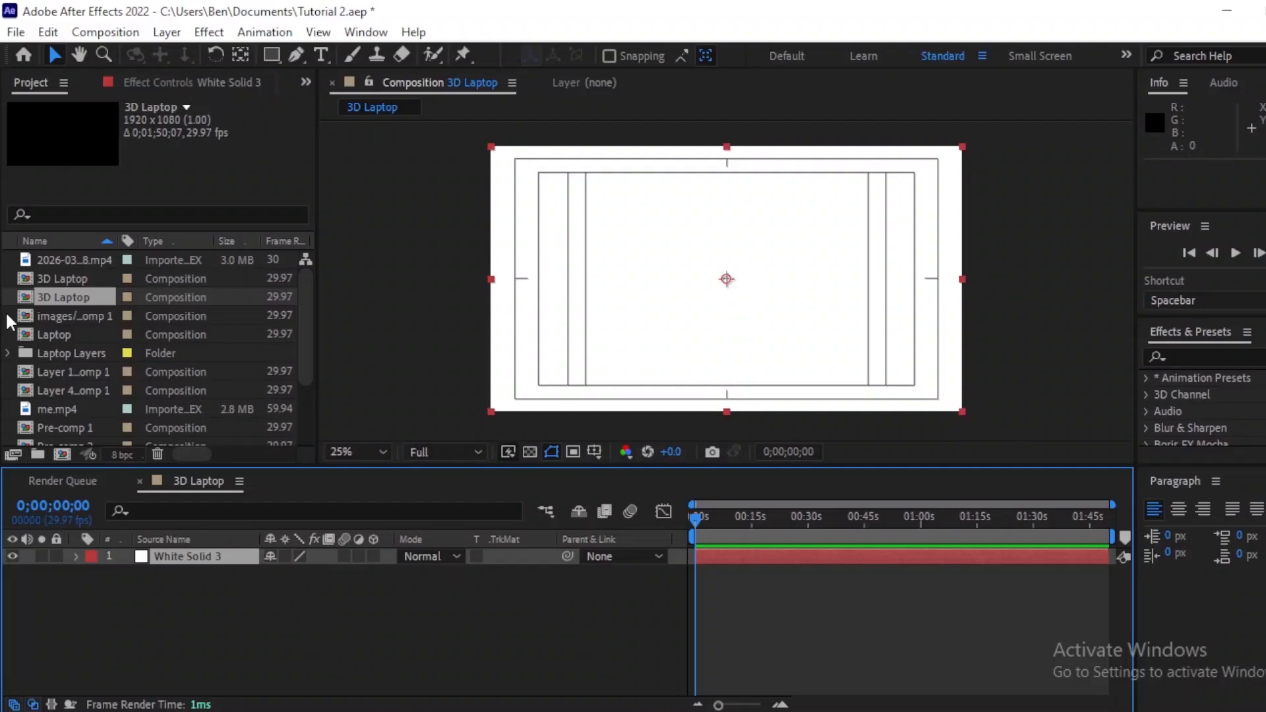
# Step: Import Laptop.psd from the Documents folder as a composition with editable layer styles
pyautogui.doubleClick(6, 311)
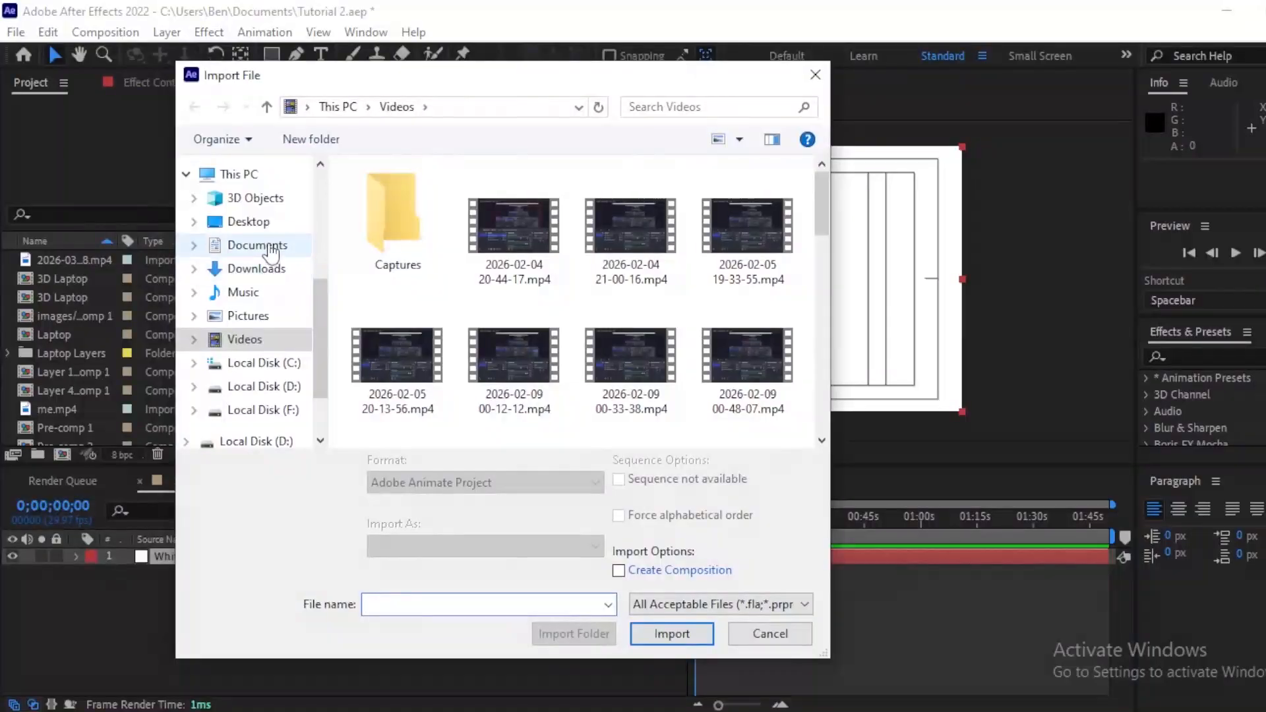
pyautogui.click(259, 245)
pyautogui.moveTo(823, 184); pyautogui.dragTo(818, 356)
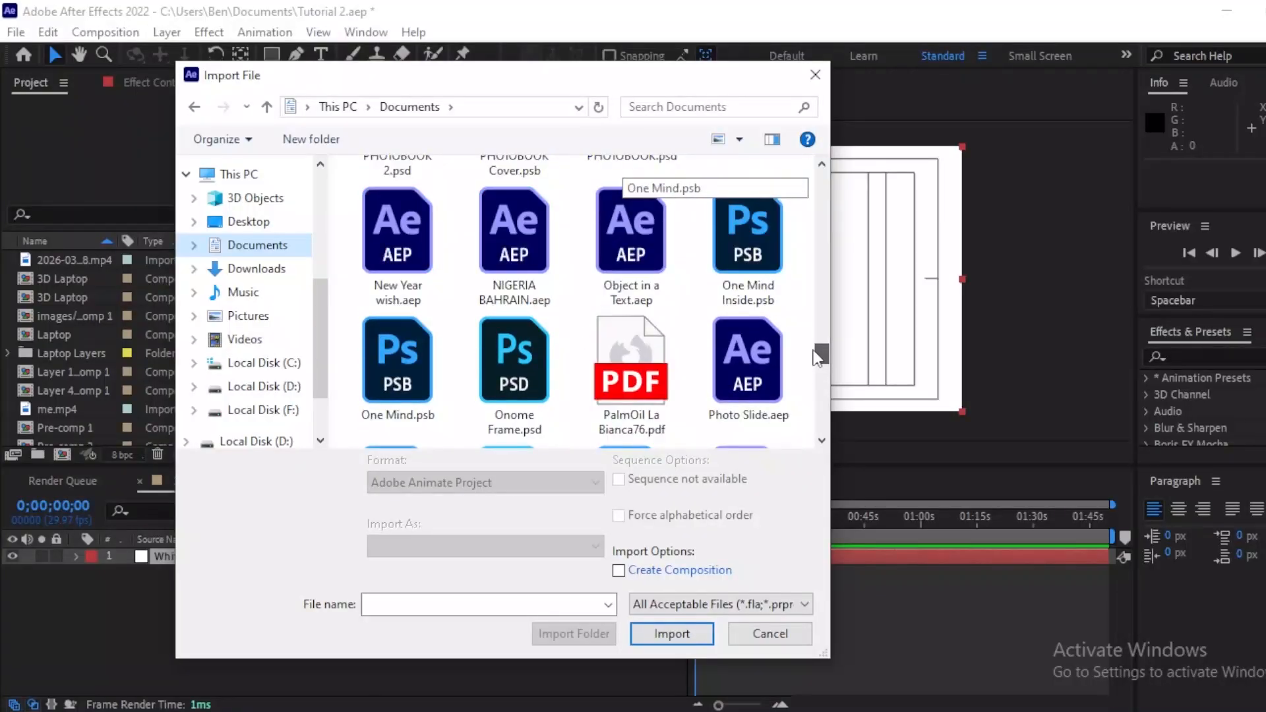
pyautogui.click(758, 348)
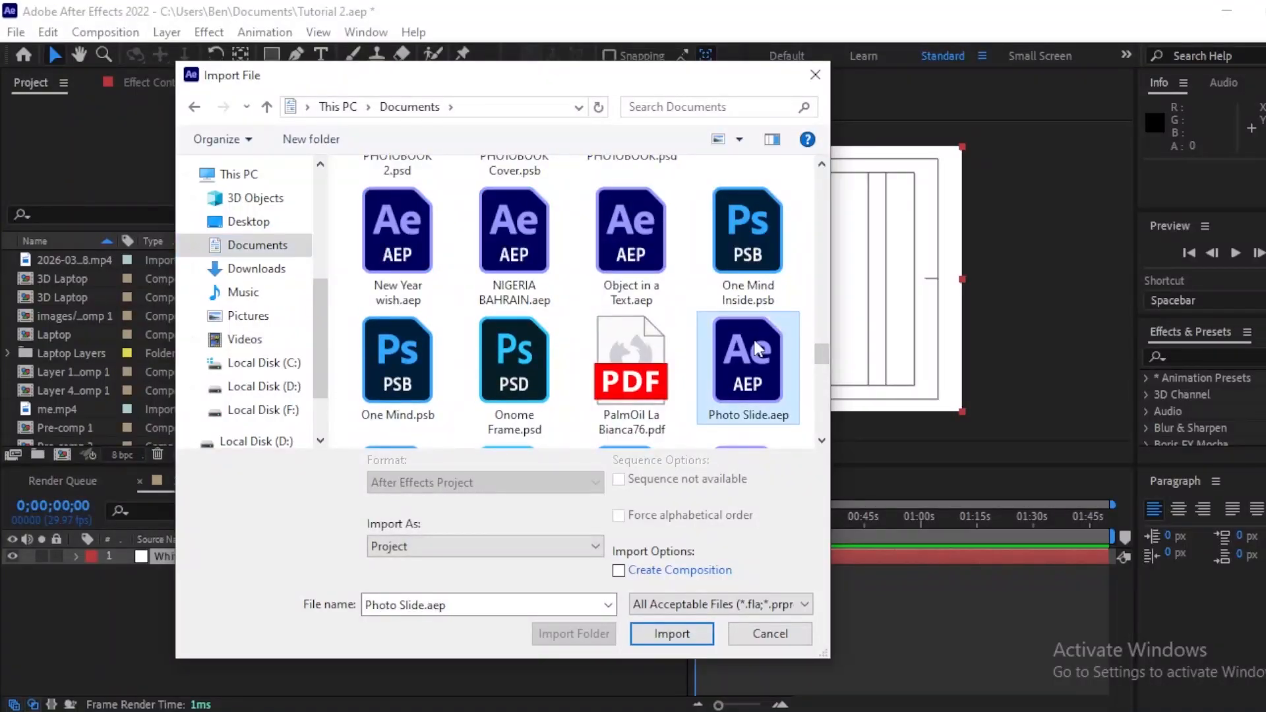
pyautogui.press('l')
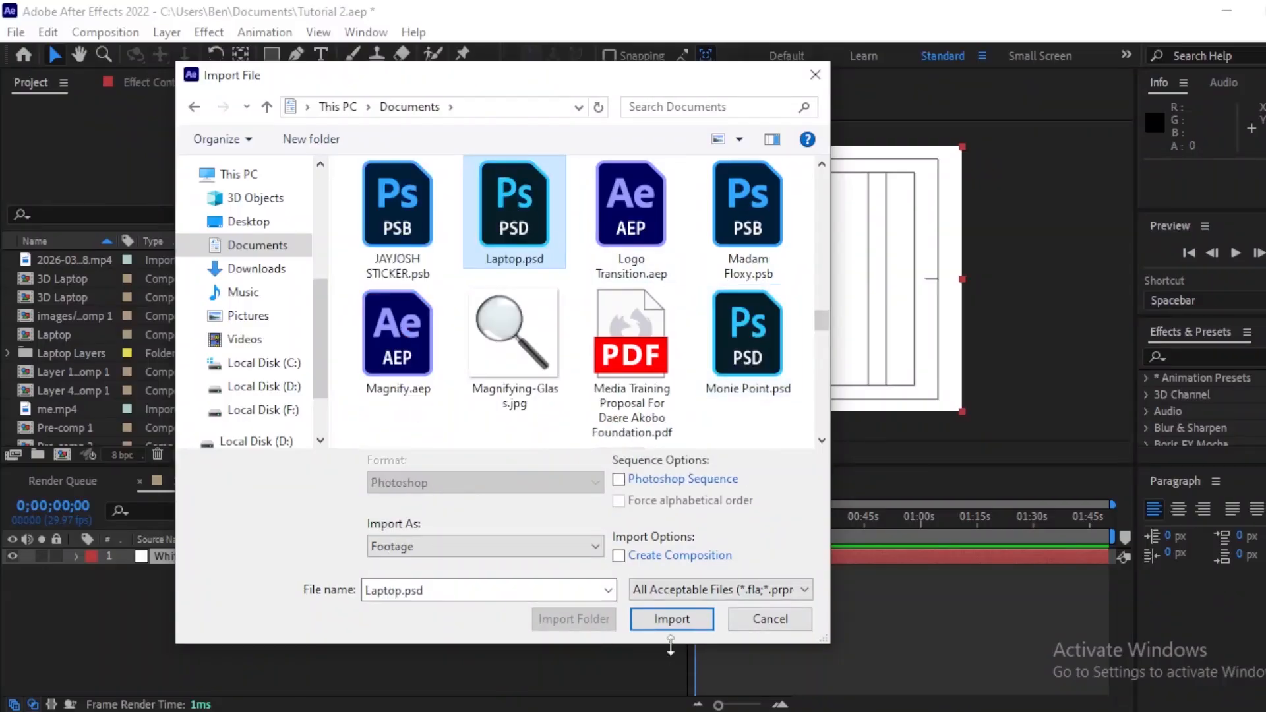
pyautogui.click(670, 620)
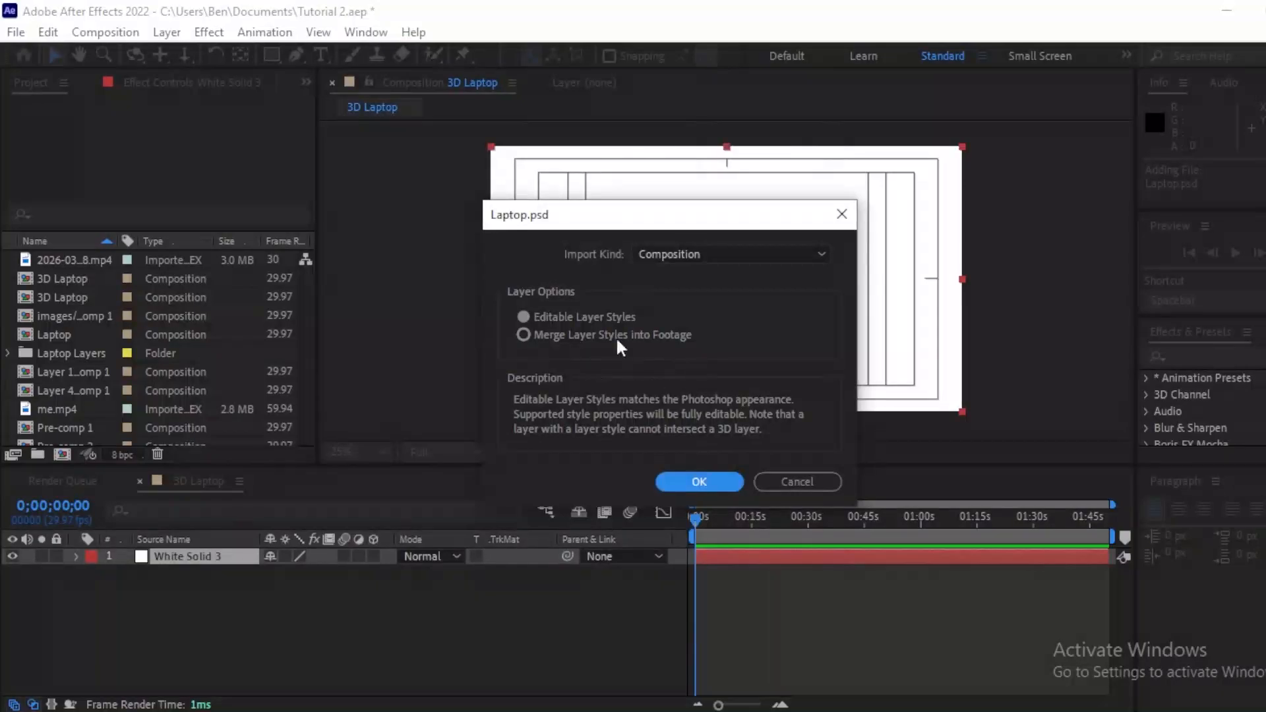
pyautogui.click(699, 482)
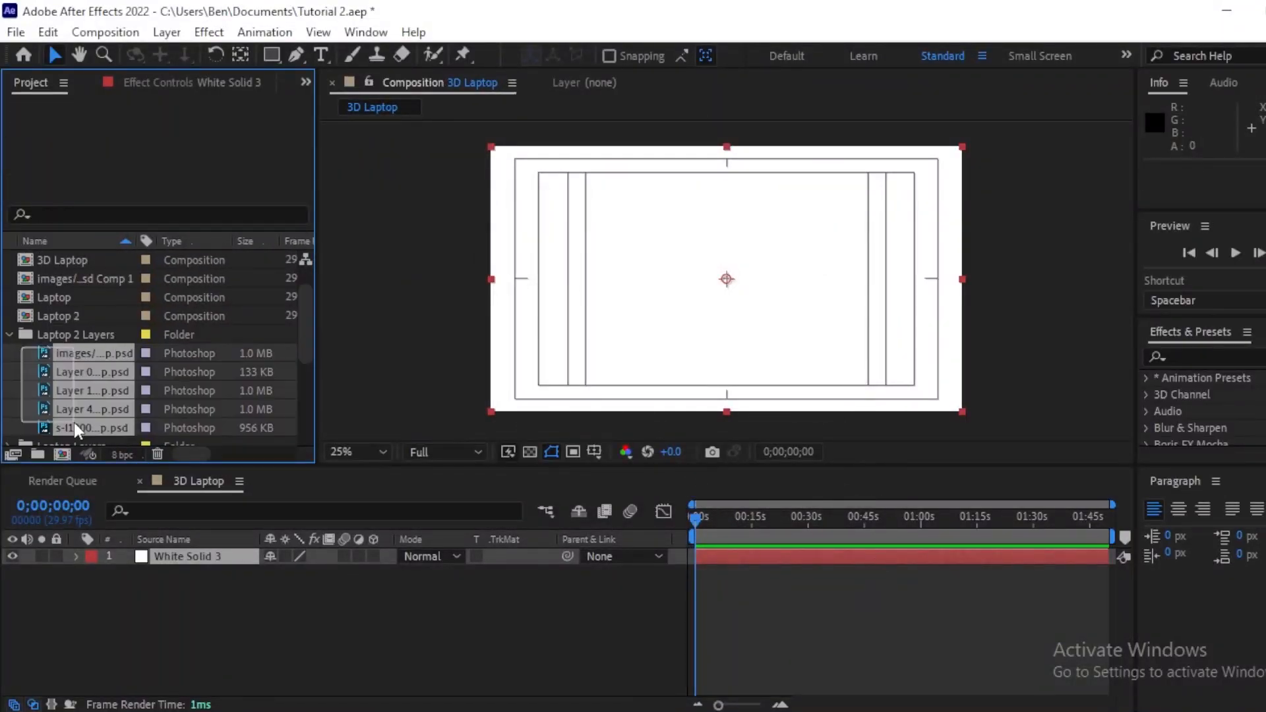
# Step: Add the five Laptop.psd layers to the 3D Laptop composition and move the white solid beneath them
pyautogui.moveTo(47, 356); pyautogui.dragTo(121, 583)
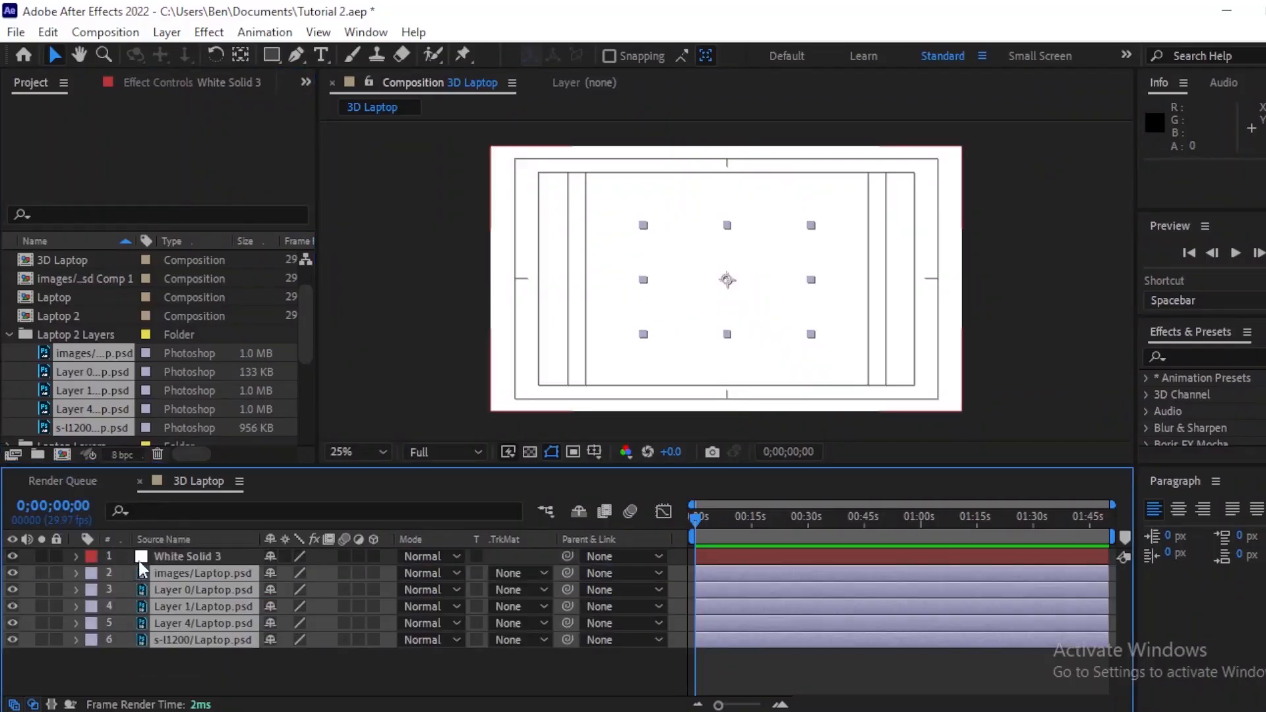
pyautogui.moveTo(140, 565); pyautogui.dragTo(140, 552)
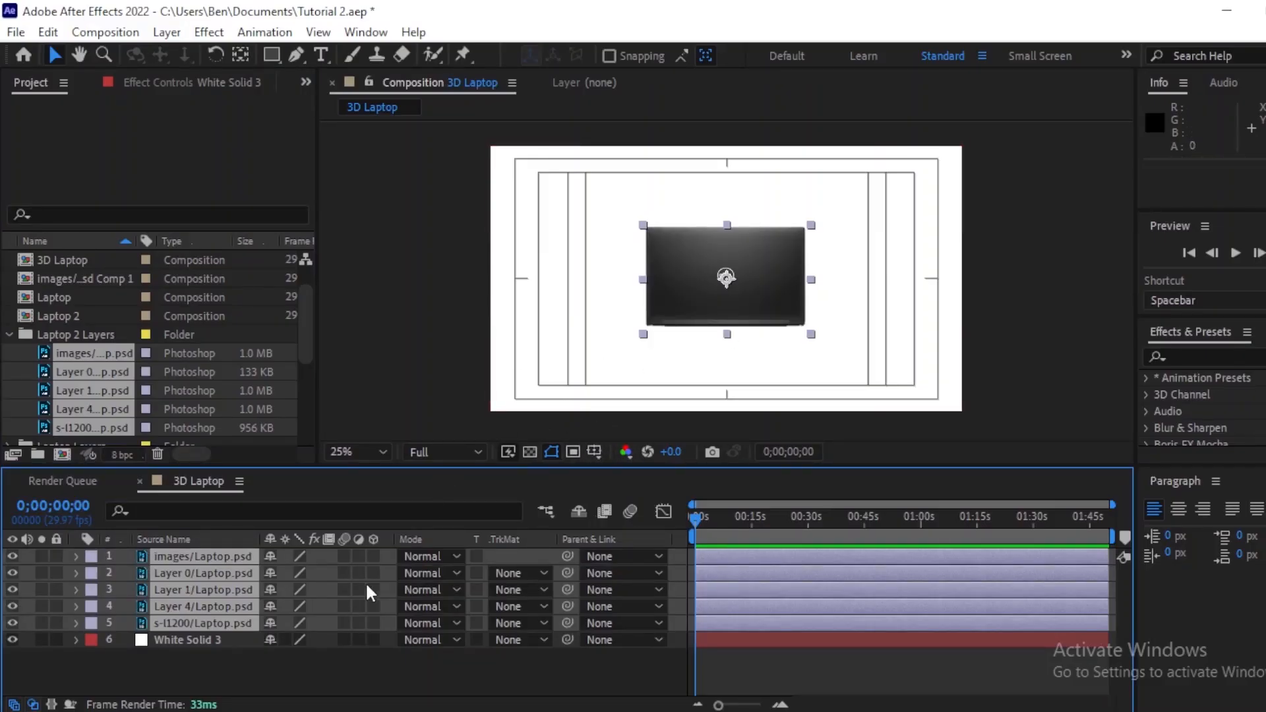
pyautogui.click(235, 668)
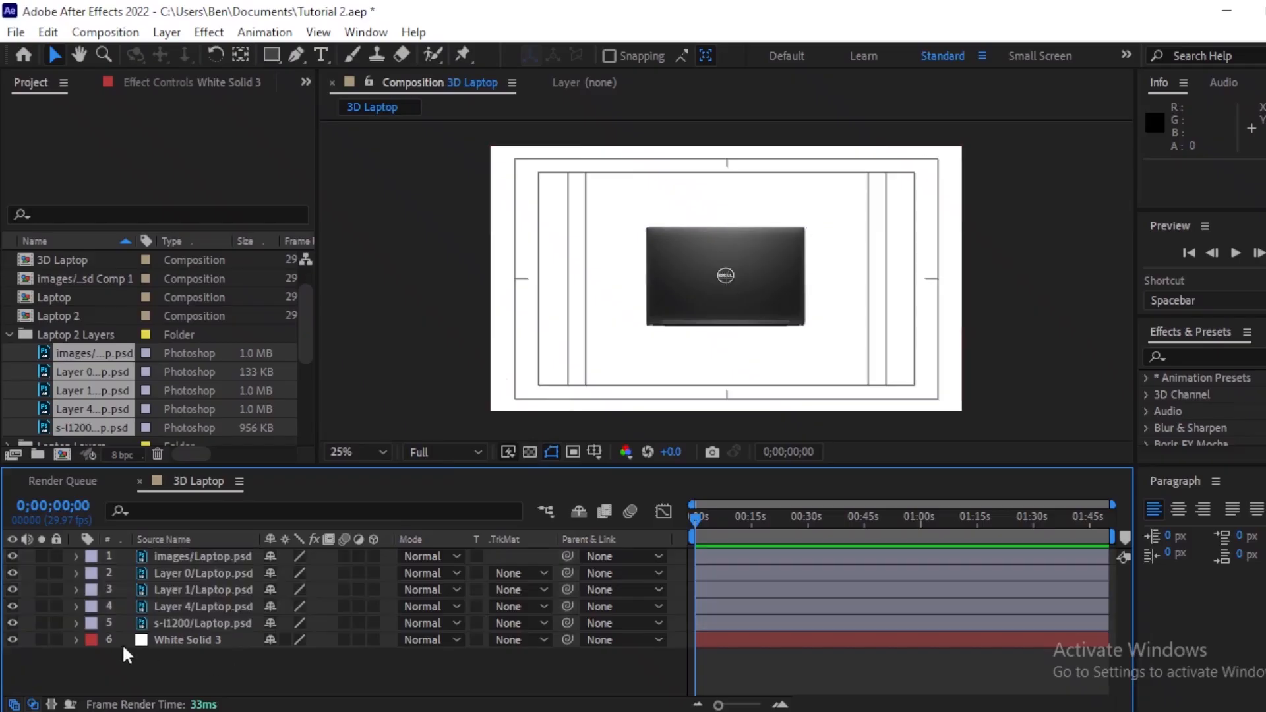
# Step: Toggle the laptop layers' visibility one at a time to inspect what each contains
pyautogui.click(12, 556)
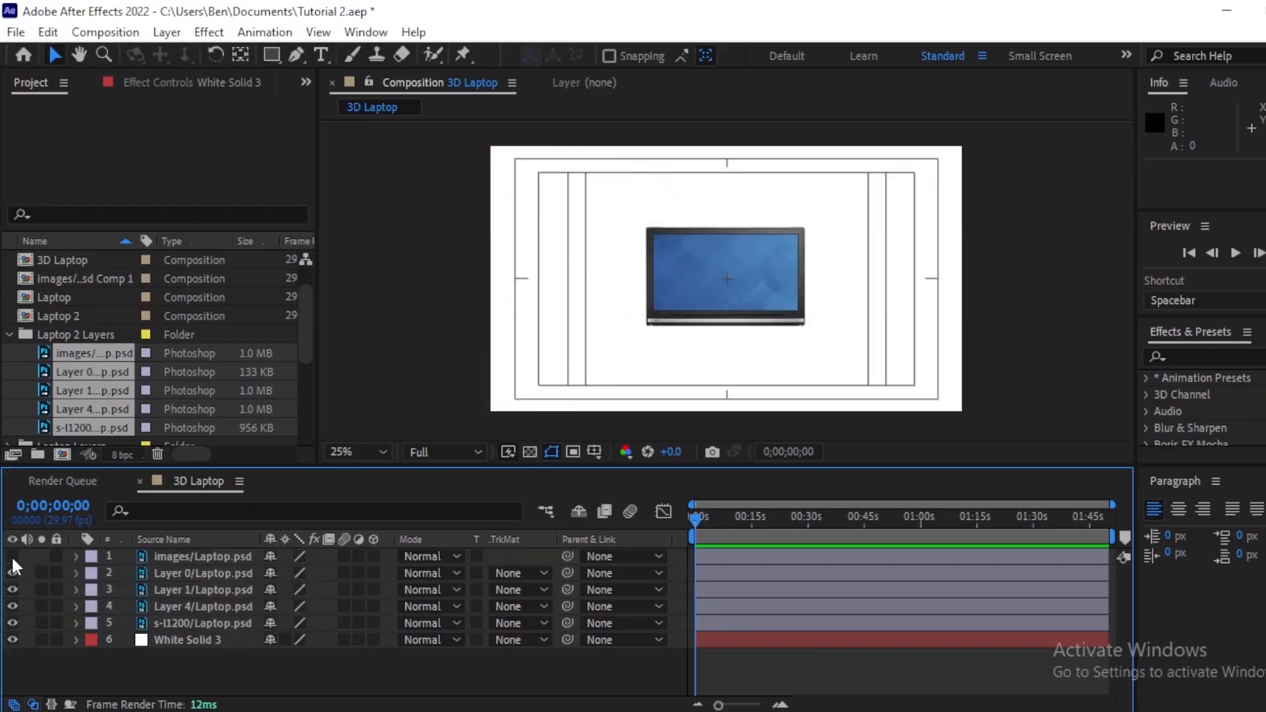
pyautogui.click(12, 557)
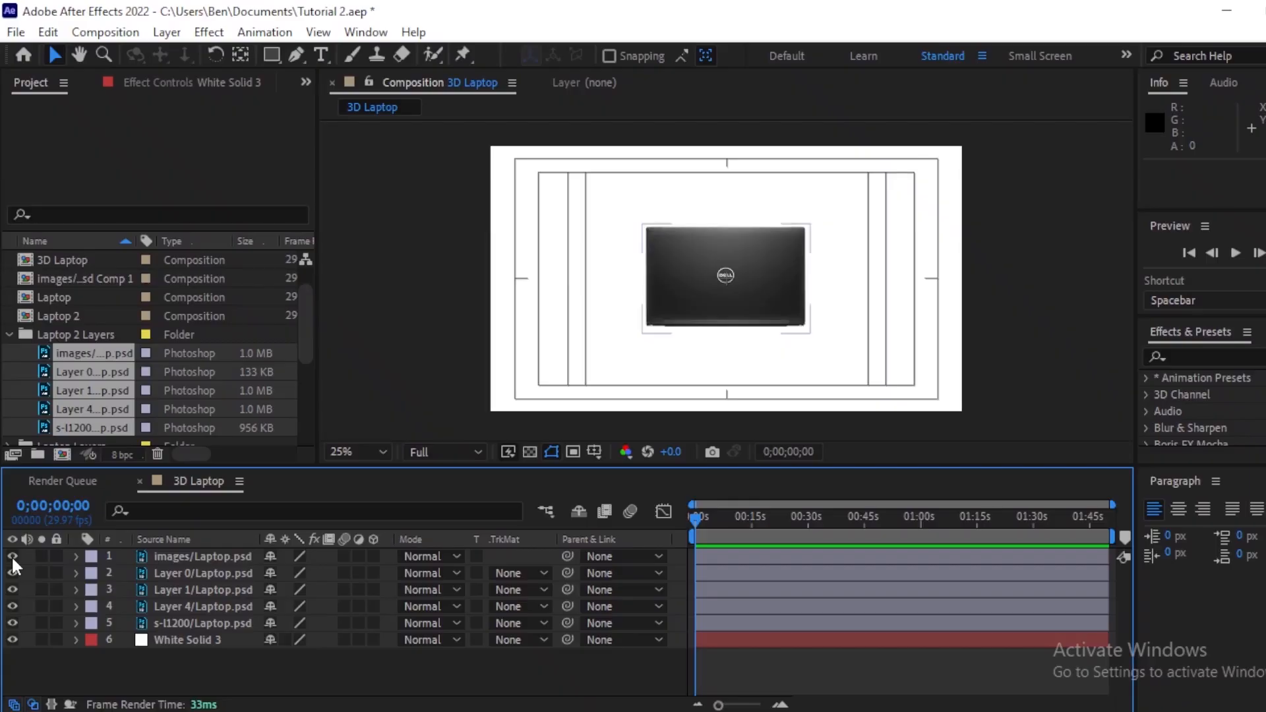
pyautogui.click(11, 556)
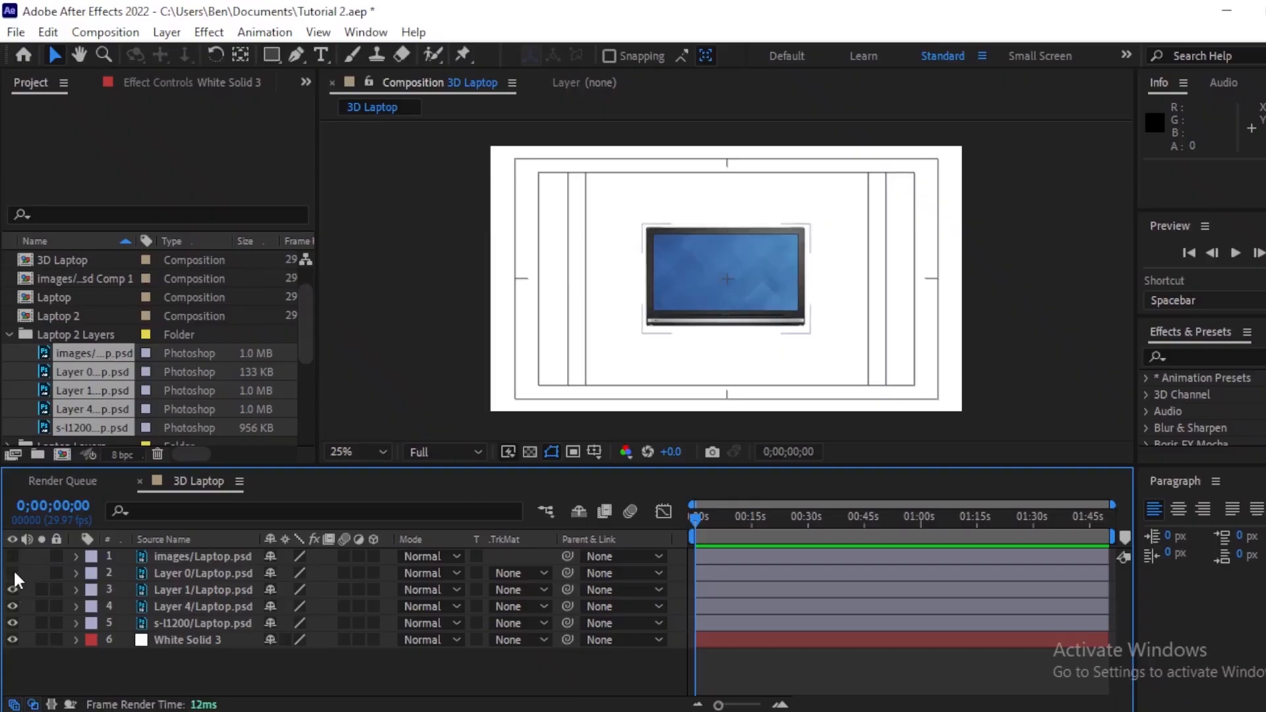
pyautogui.click(14, 568)
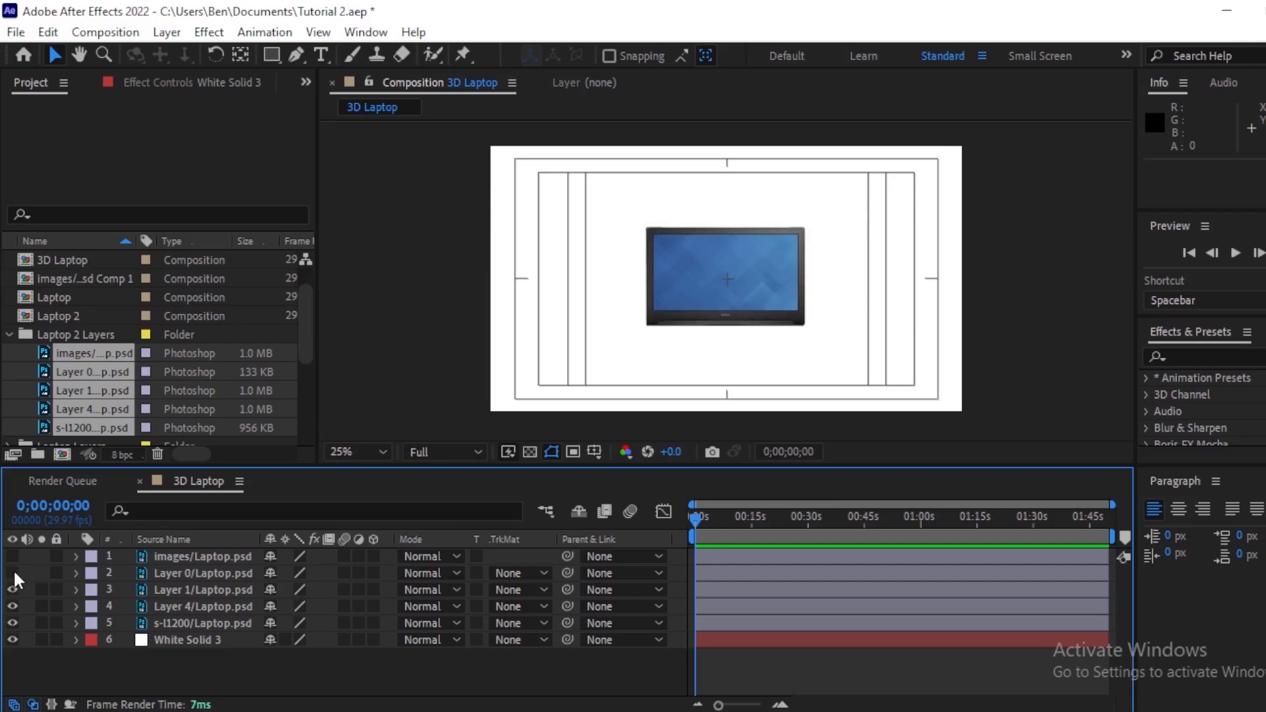
pyautogui.click(13, 568)
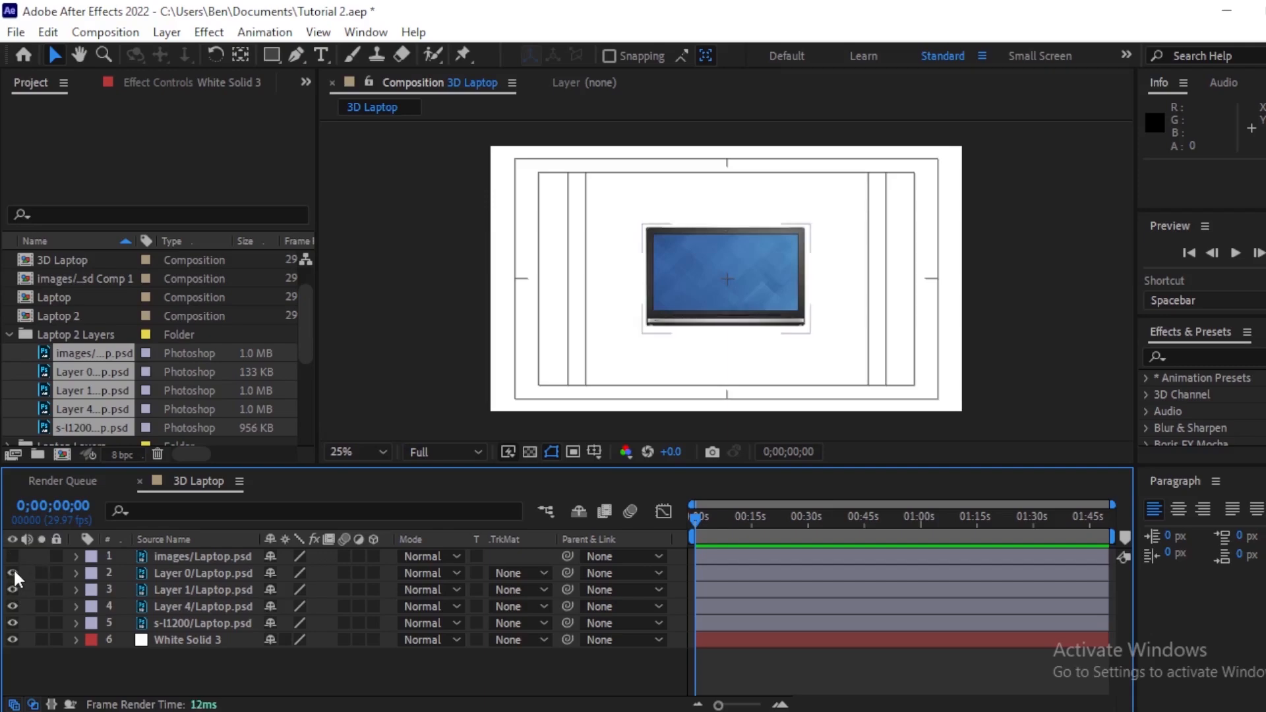
pyautogui.click(13, 568)
pyautogui.click(185, 587)
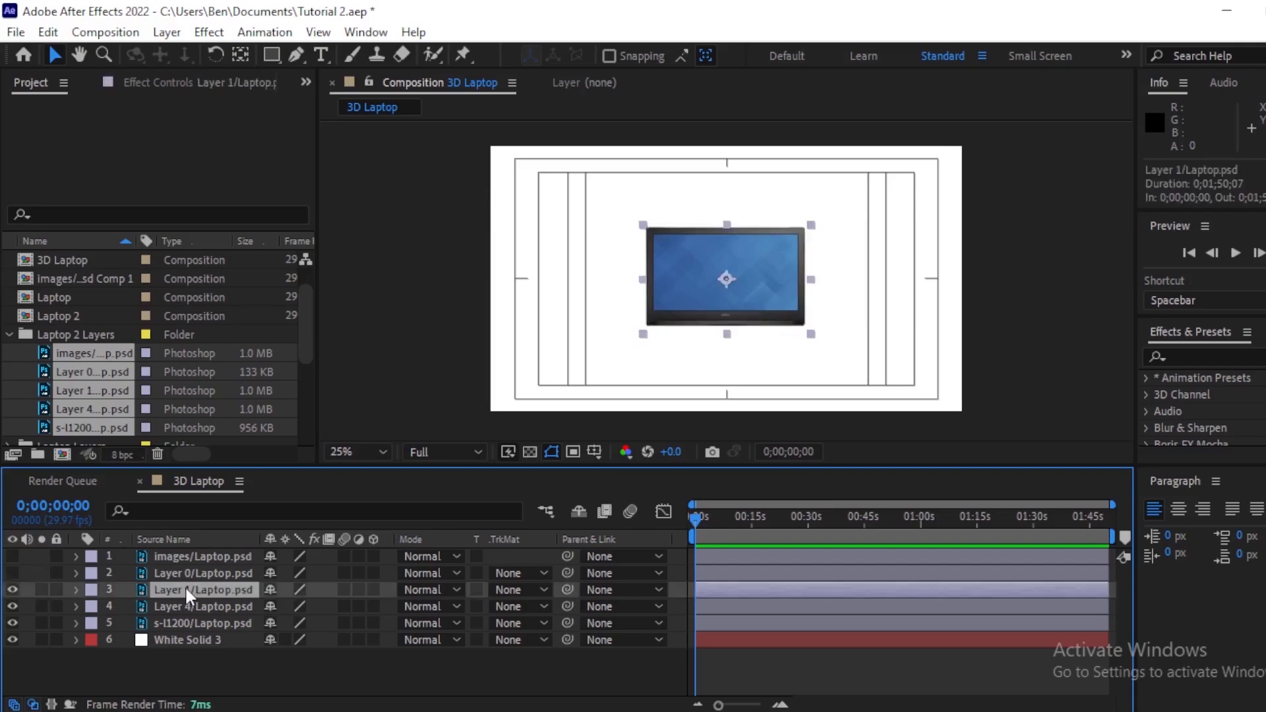
pyautogui.click(13, 589)
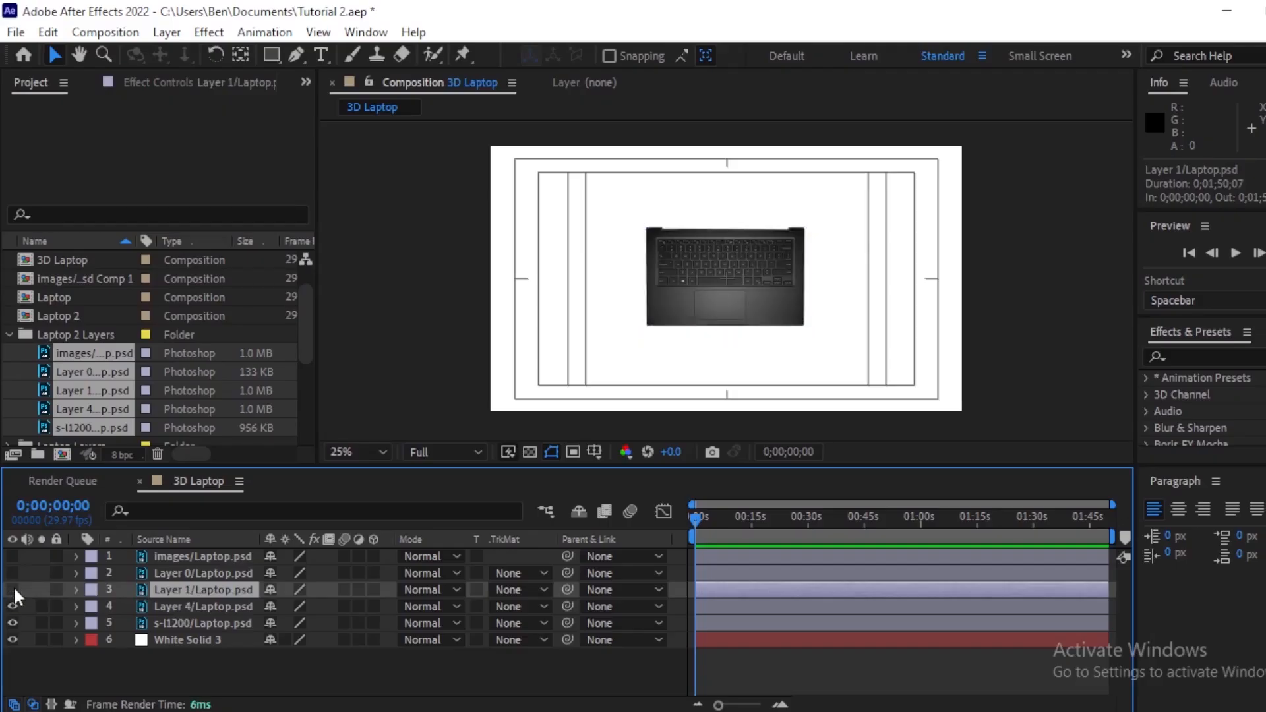
pyautogui.click(12, 589)
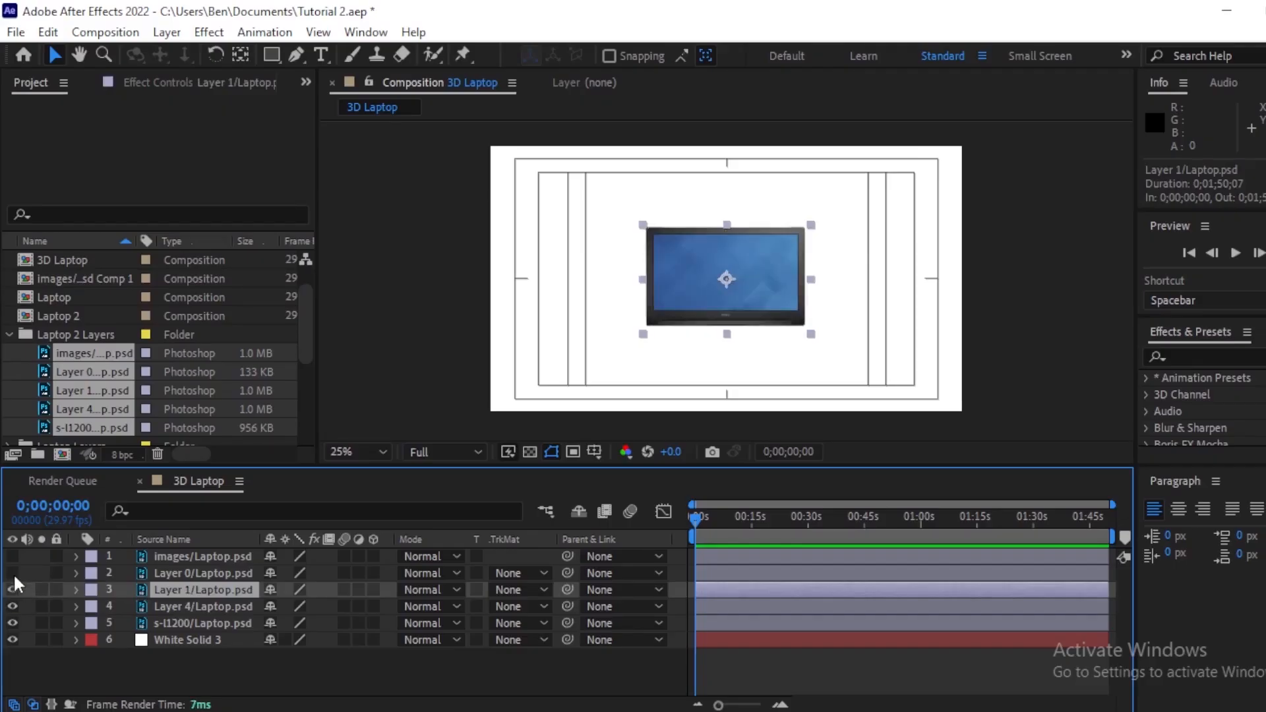
# Step: Delete the Layer 0/Laptop.psd layer
pyautogui.click(12, 573)
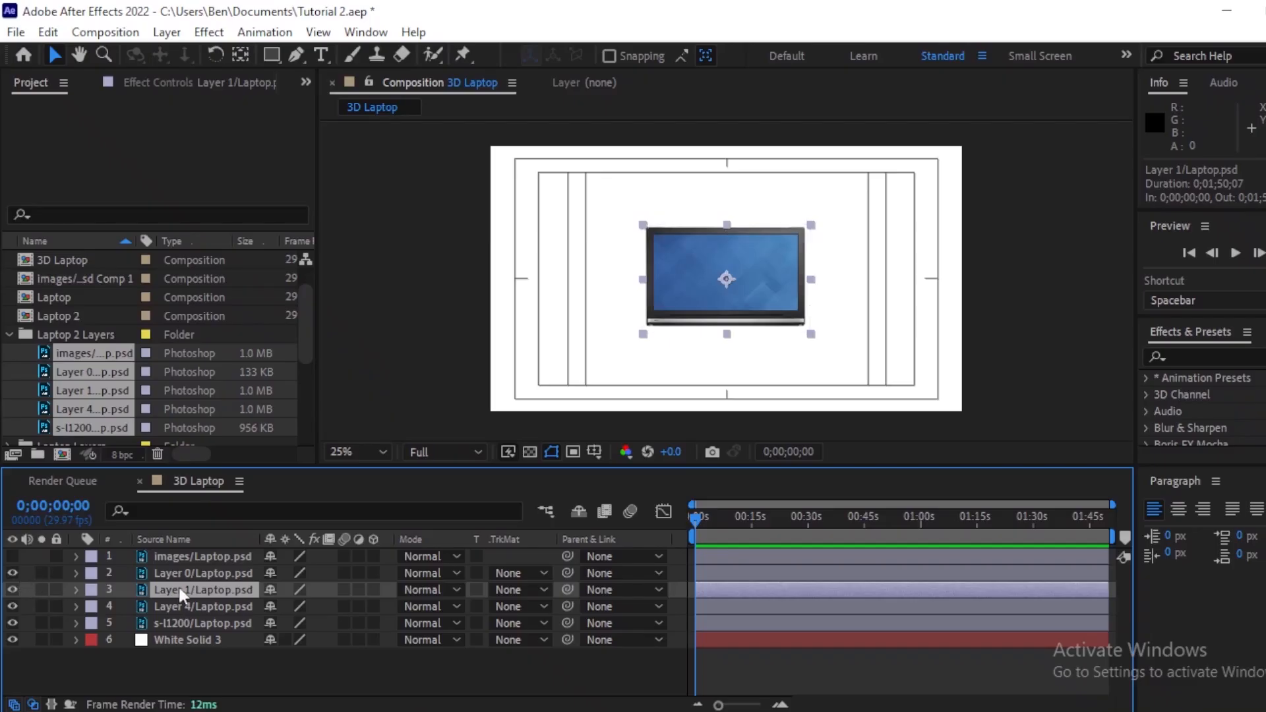
pyautogui.click(192, 572)
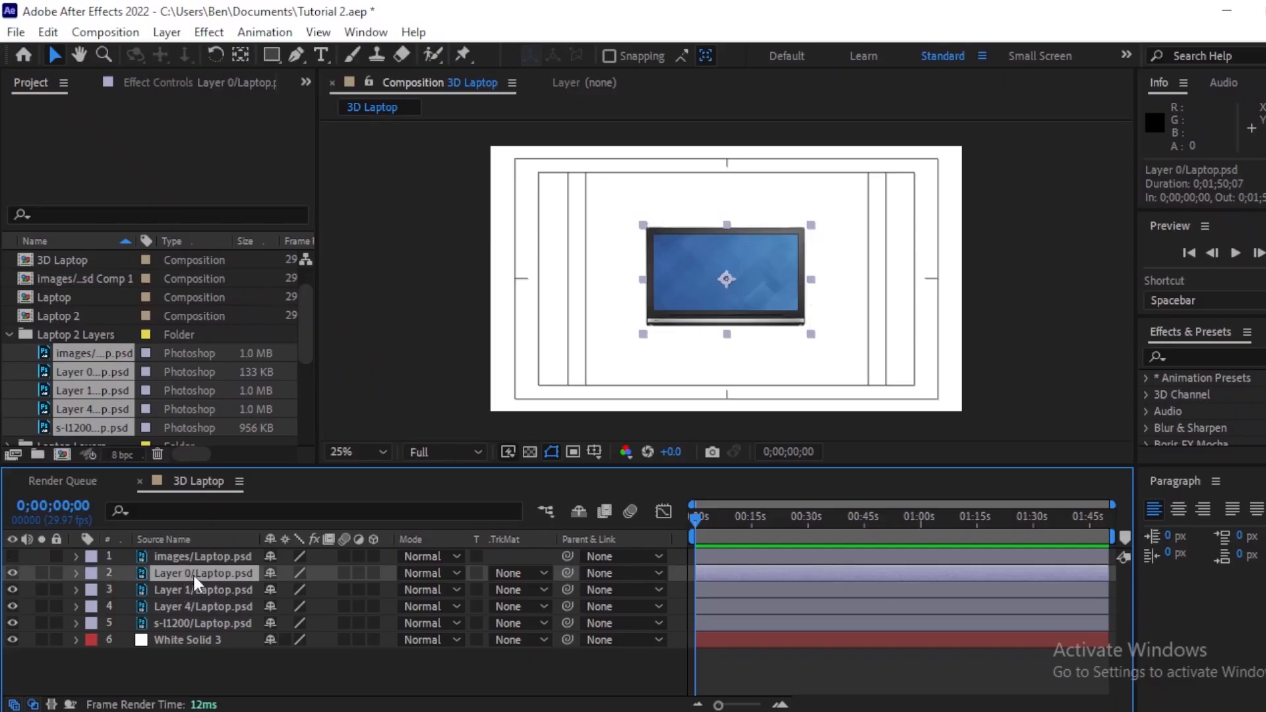
pyautogui.press('Delete')
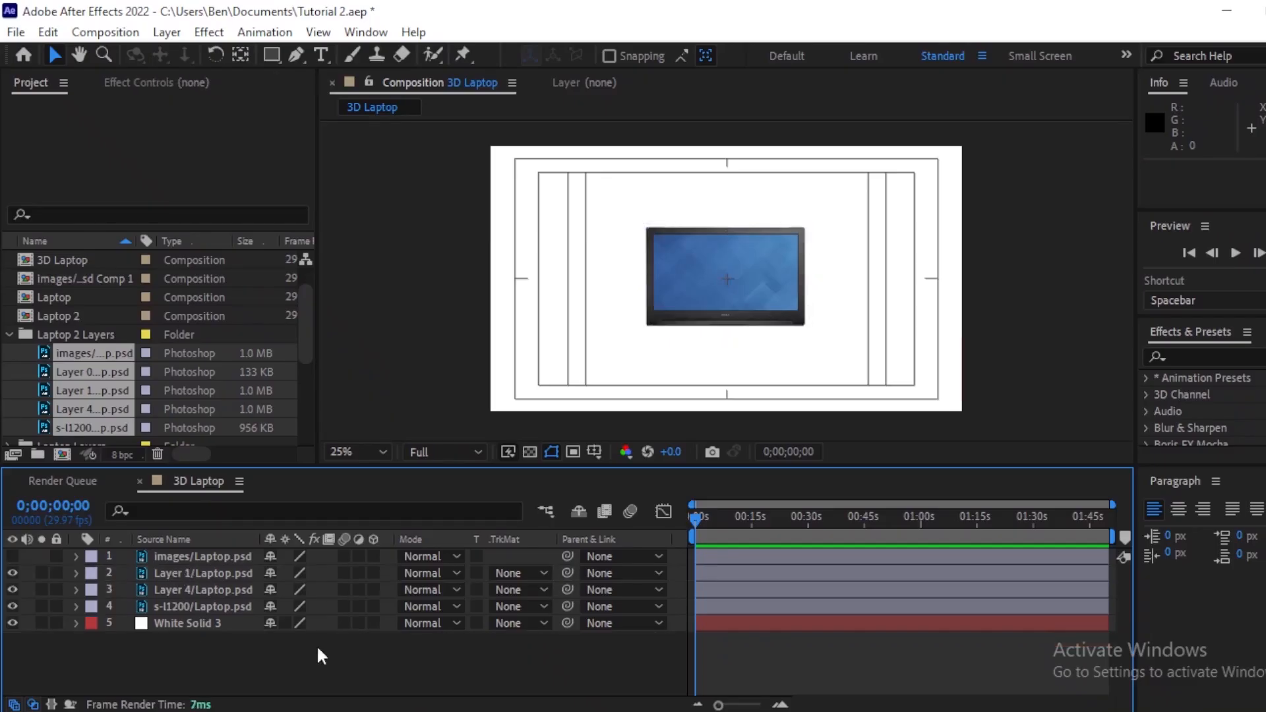
# Step: Rename the top images/Laptop.psd layer to Screen Back and hide it
pyautogui.click(13, 556)
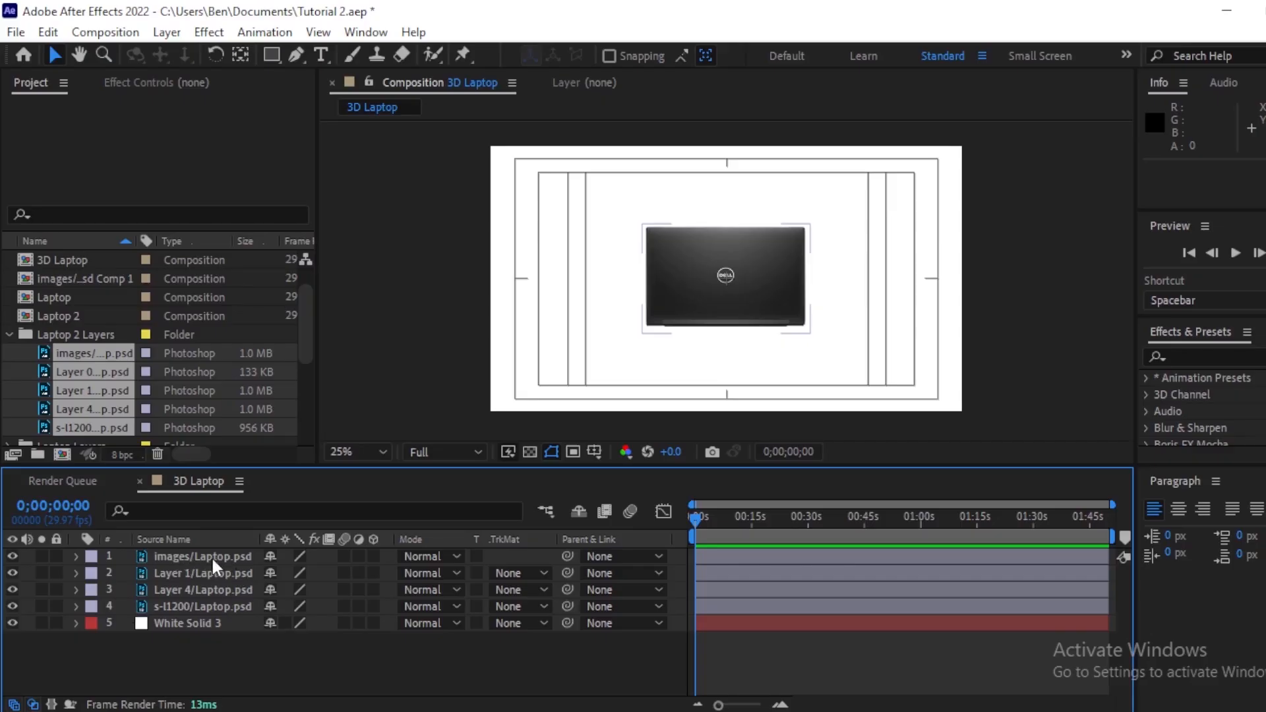
pyautogui.click(210, 555)
pyautogui.click(242, 539)
pyautogui.press('Return')
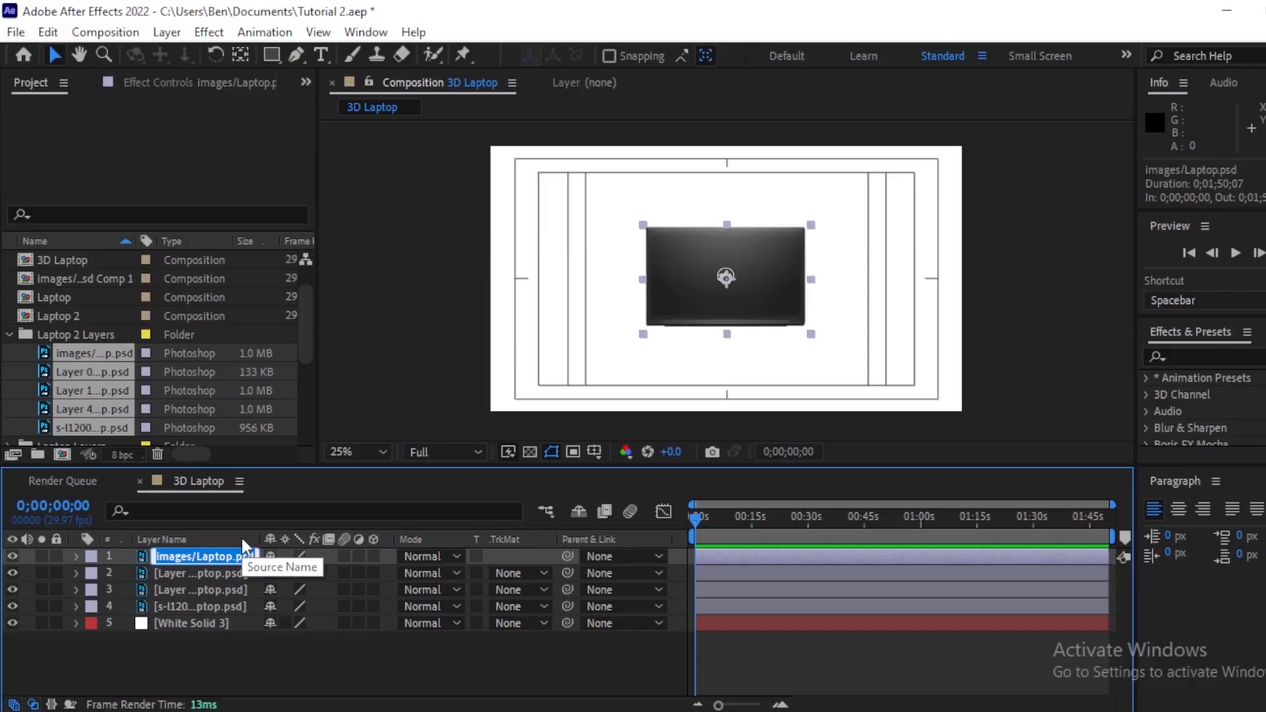
pyautogui.write('Scree')
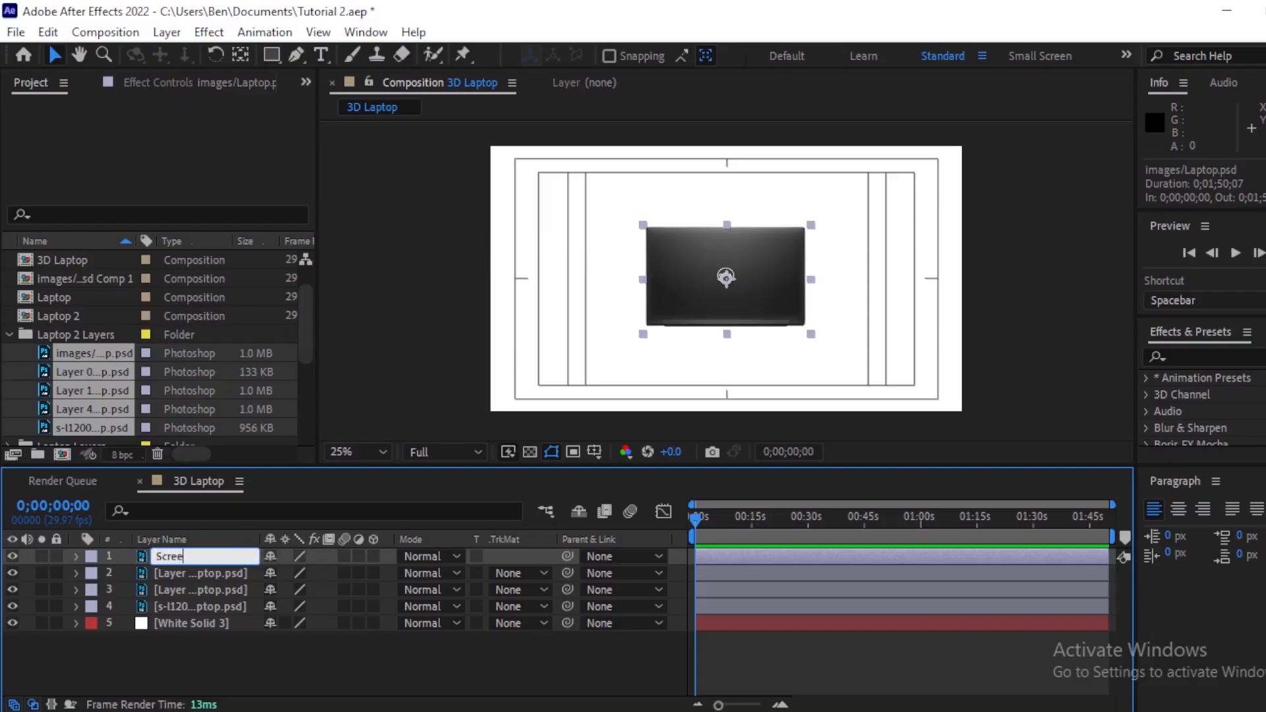
pyautogui.write('n Back')
pyautogui.click(12, 555)
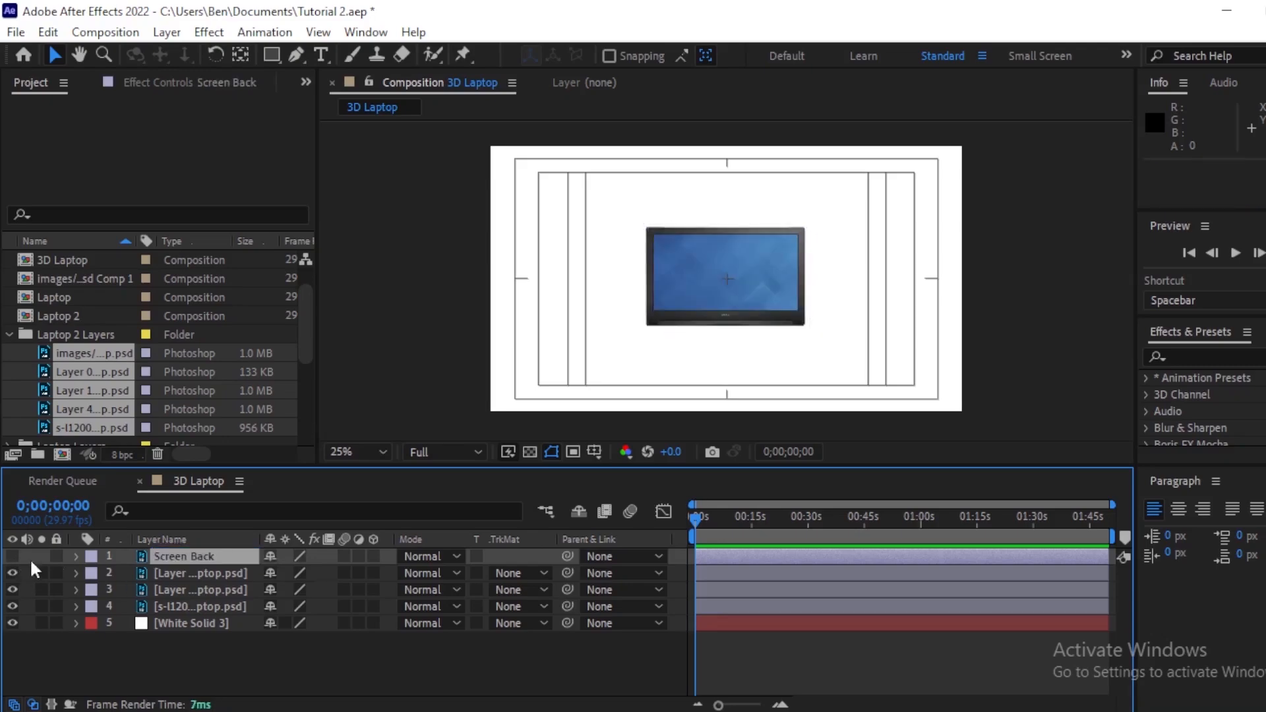
# Step: Rename the second layer to Screen and hide it
pyautogui.click(174, 572)
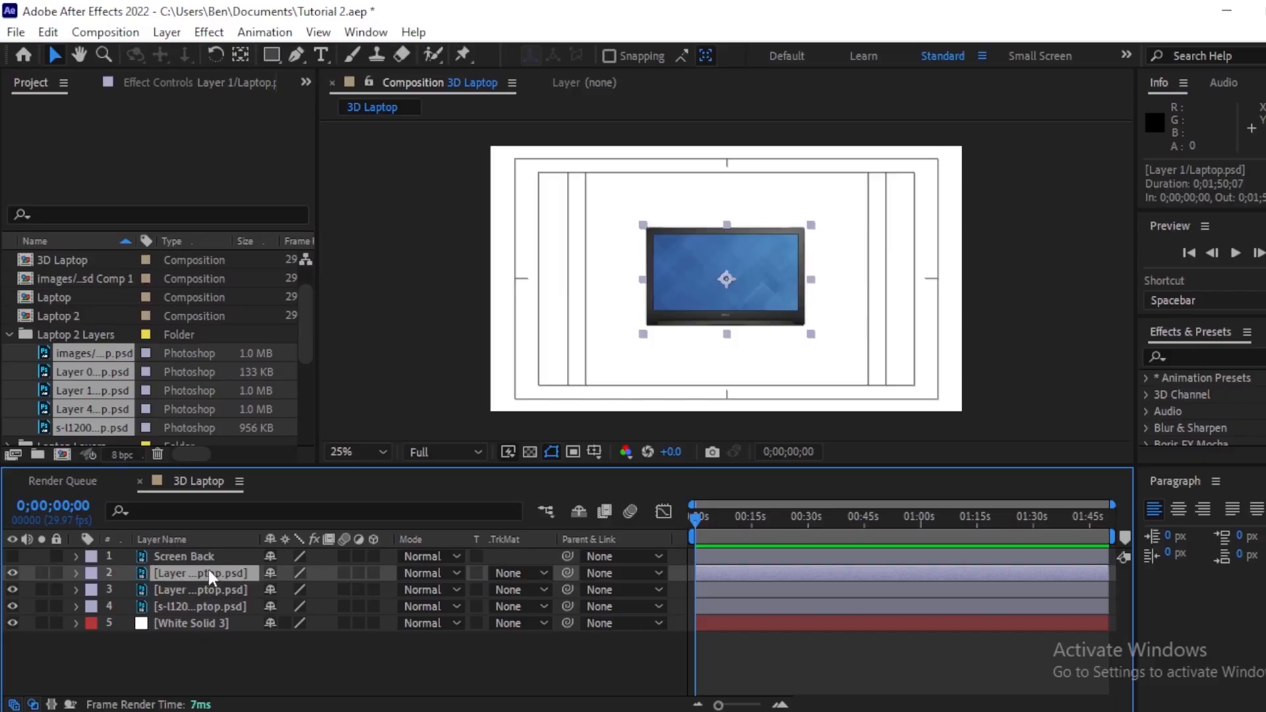
pyautogui.press('Return')
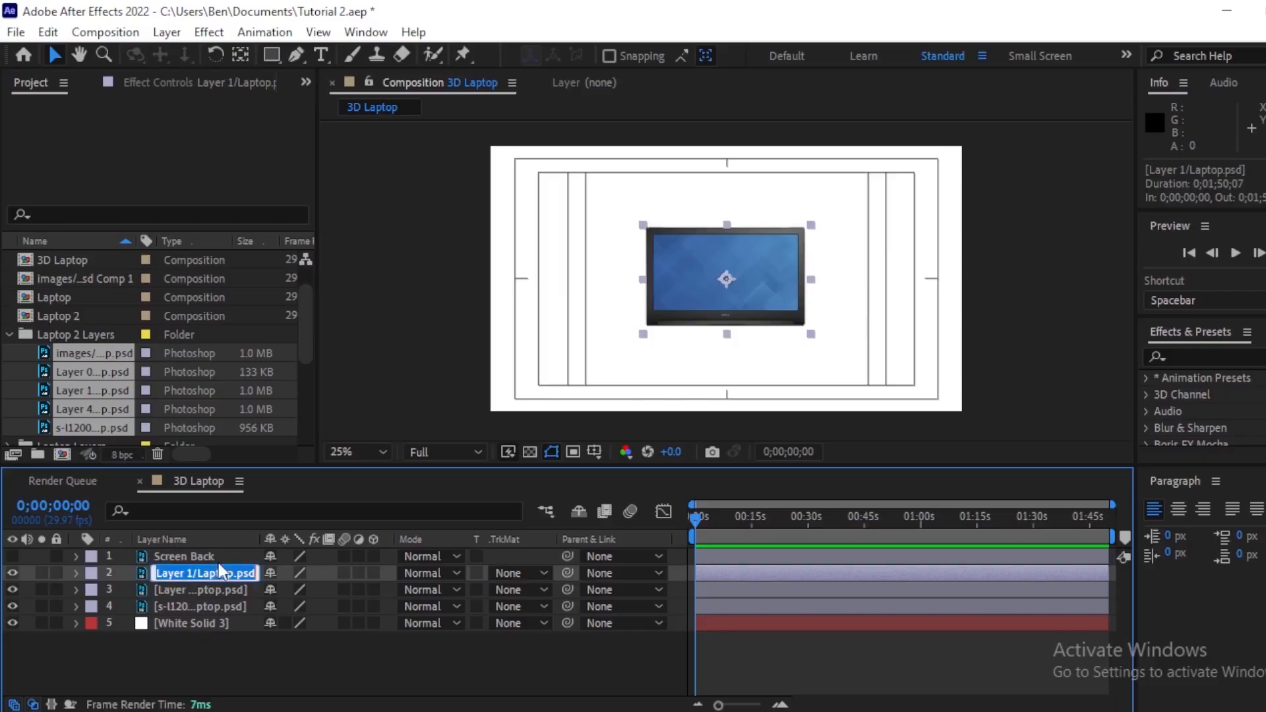
pyautogui.write('Scre')
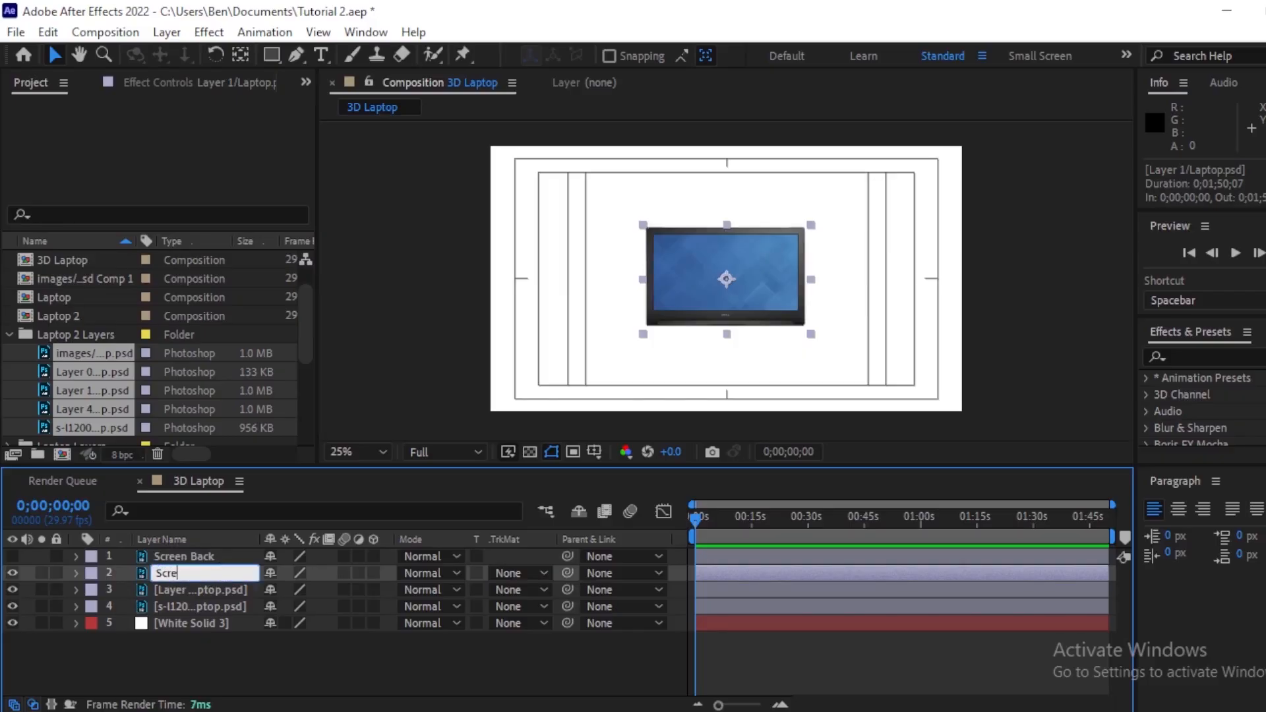
pyautogui.write('en')
pyautogui.press('Return')
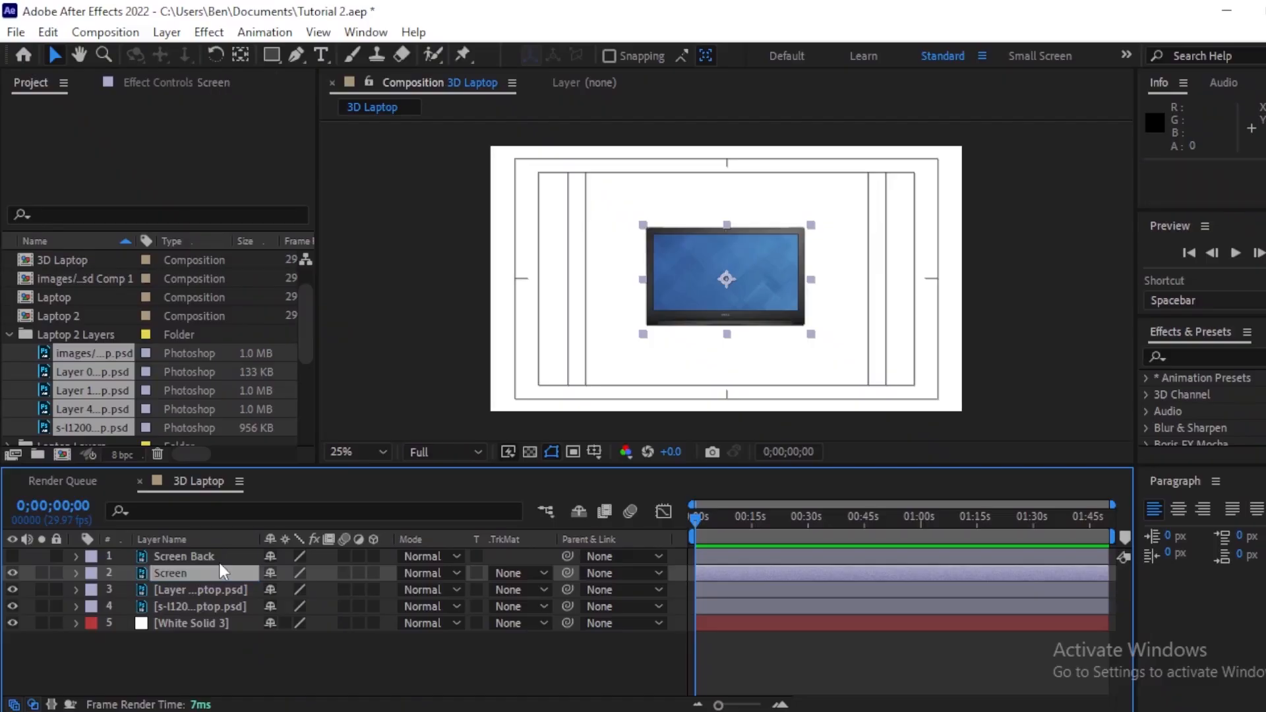
pyautogui.click(13, 572)
# Step: Rename the third Laptop.psd layer to Keyboard
pyautogui.click(200, 591)
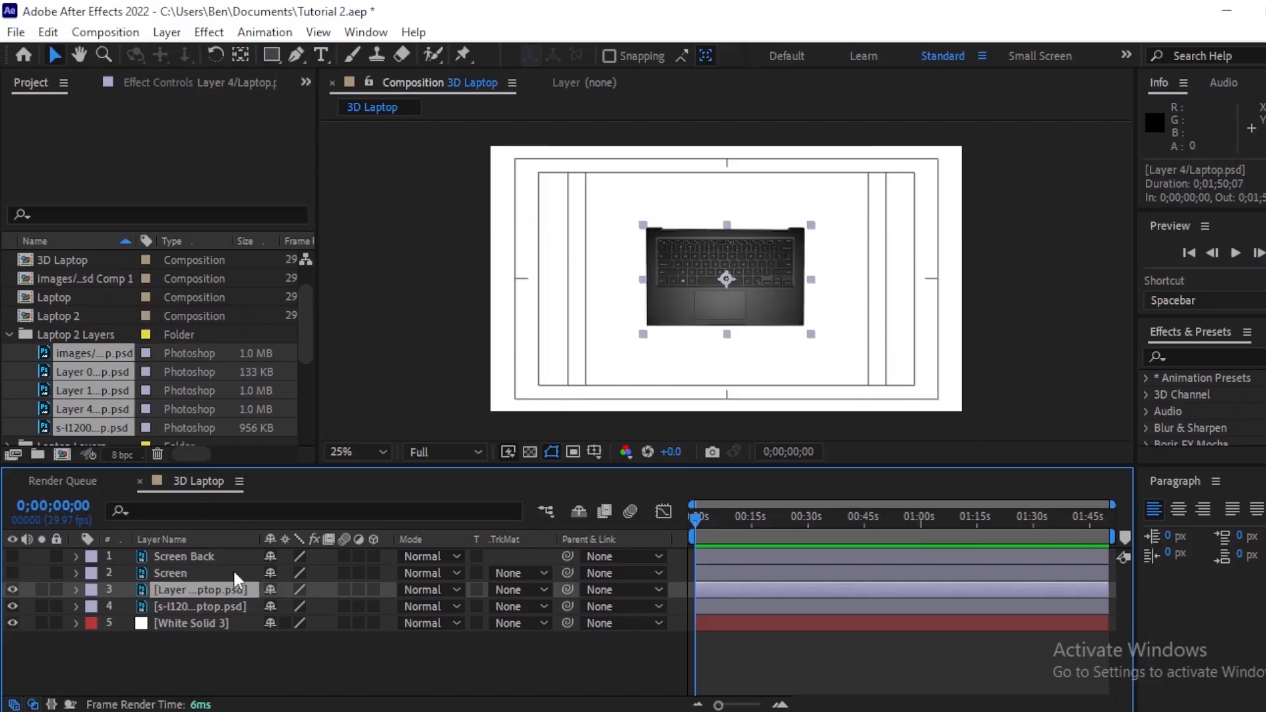
pyautogui.press('Return')
pyautogui.write('Ke')
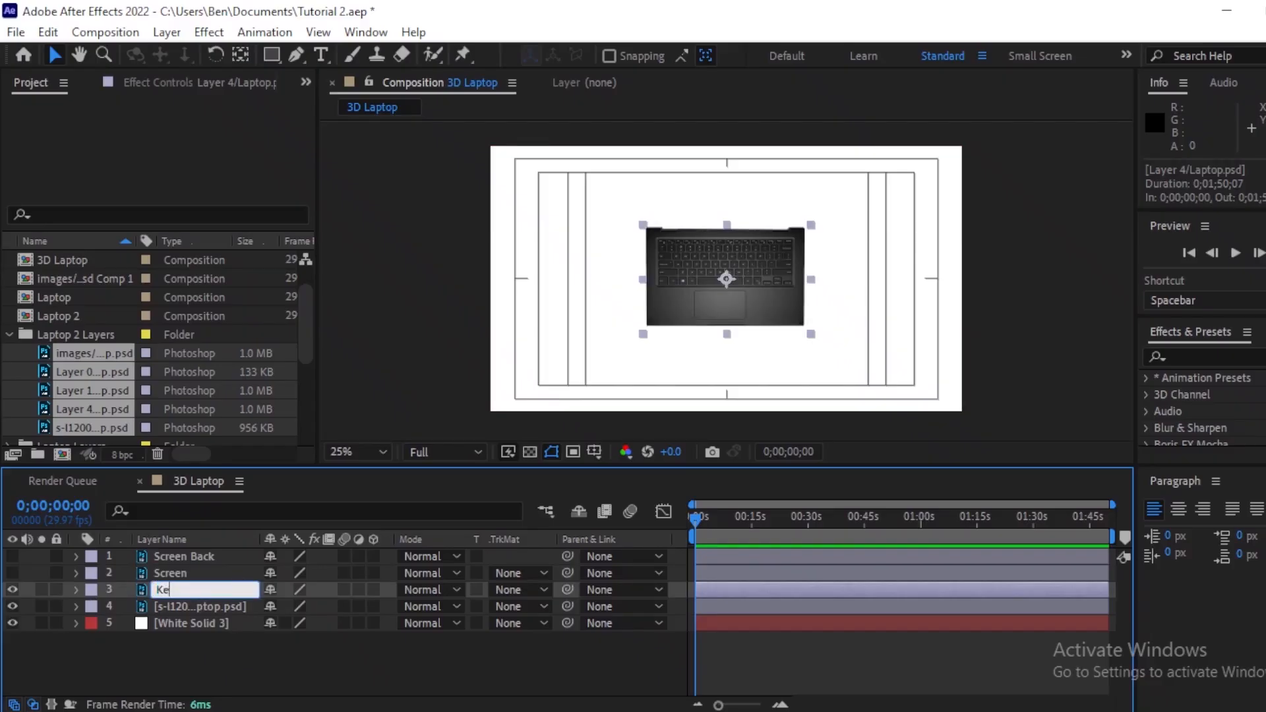
pyautogui.write('yboard')
pyautogui.press('Return')
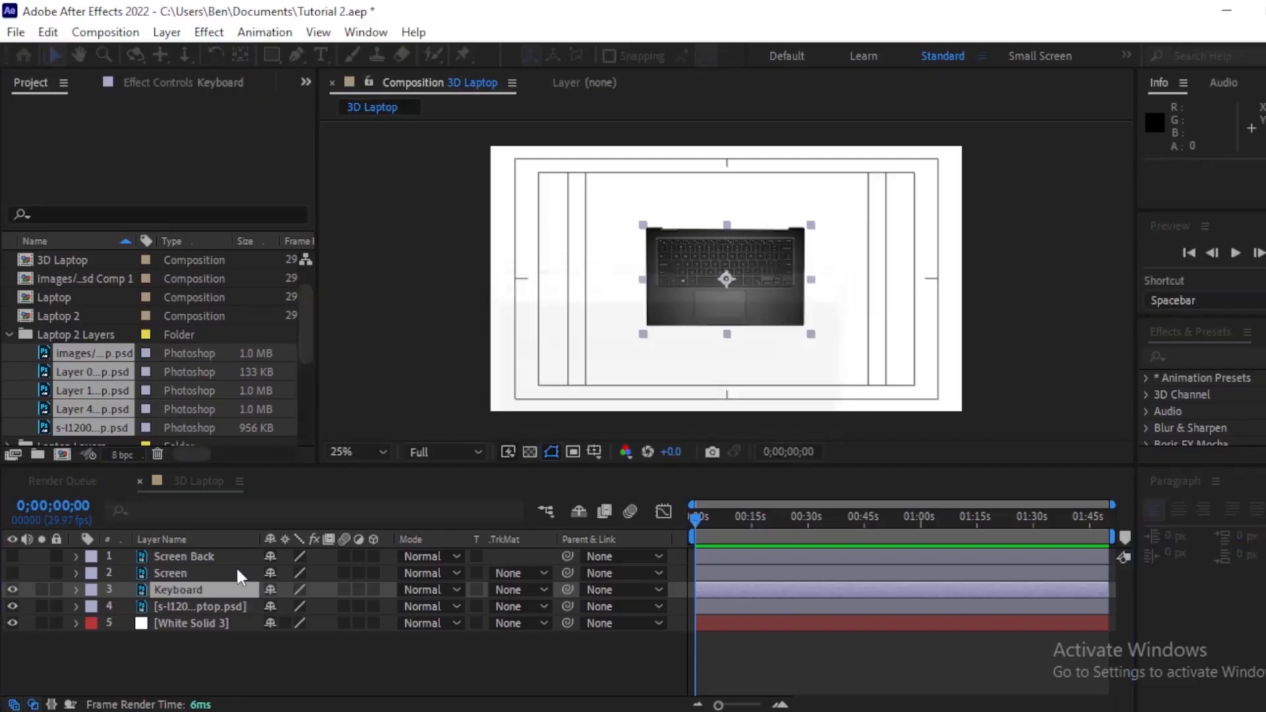
# Step: Hide the Keyboard layer and rename the s-l1200/Laptop.psd layer to Keyboard Back
pyautogui.click(172, 600)
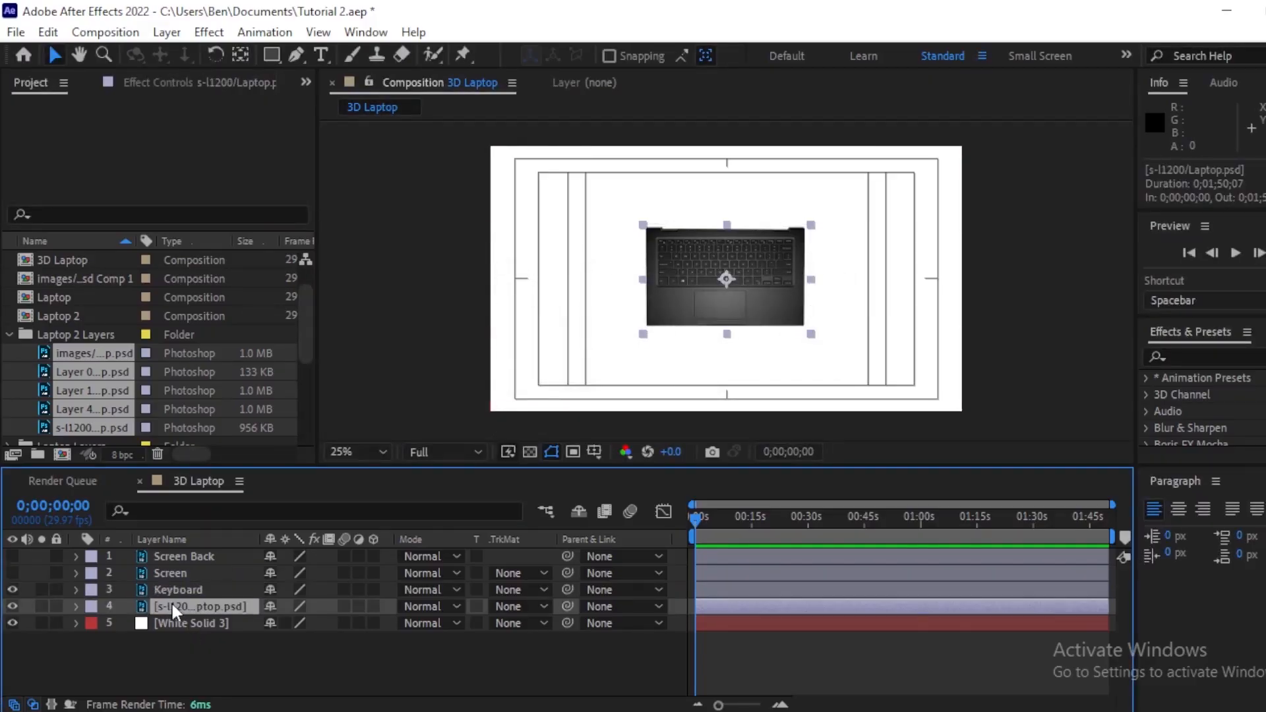
pyautogui.click(12, 589)
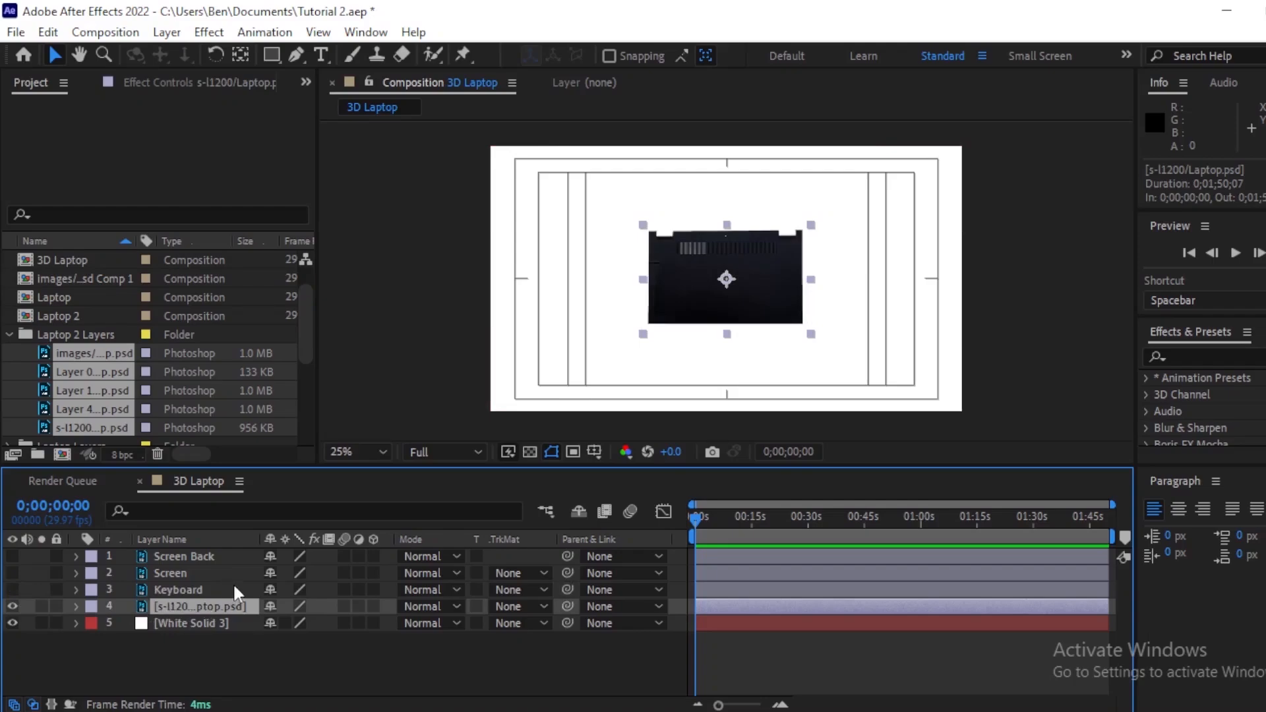
pyautogui.press('Return')
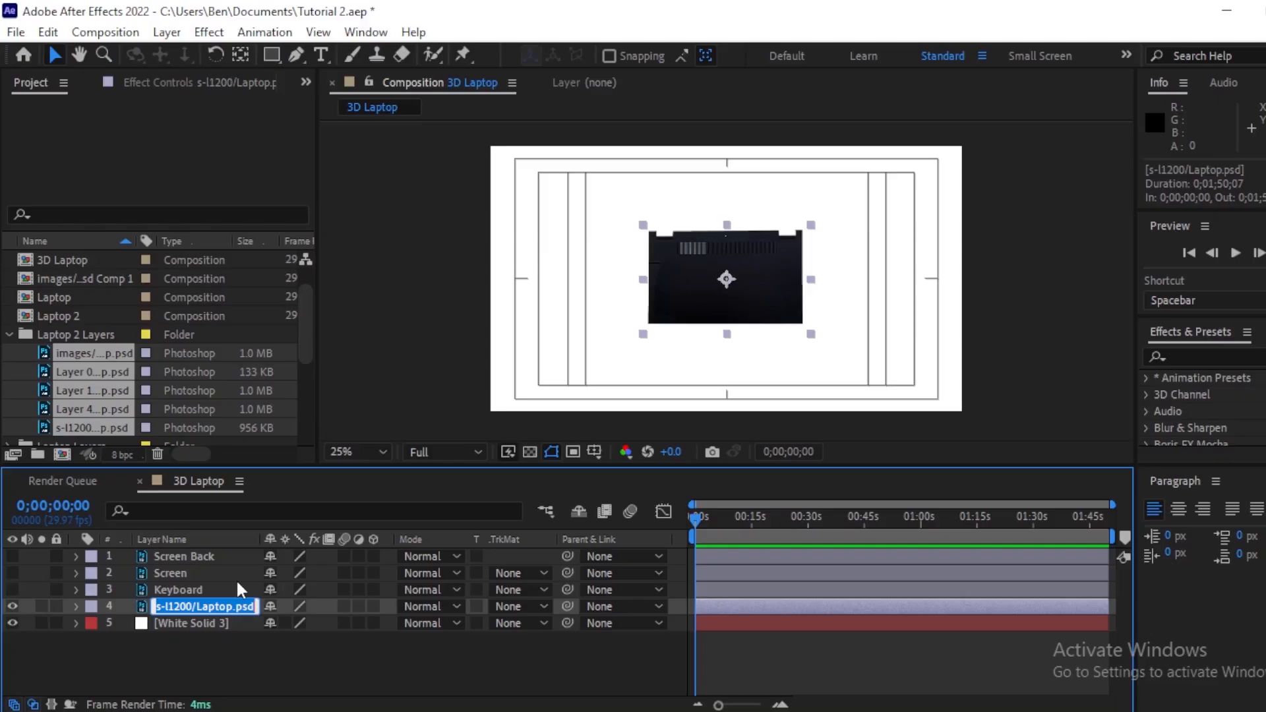
pyautogui.write('Key')
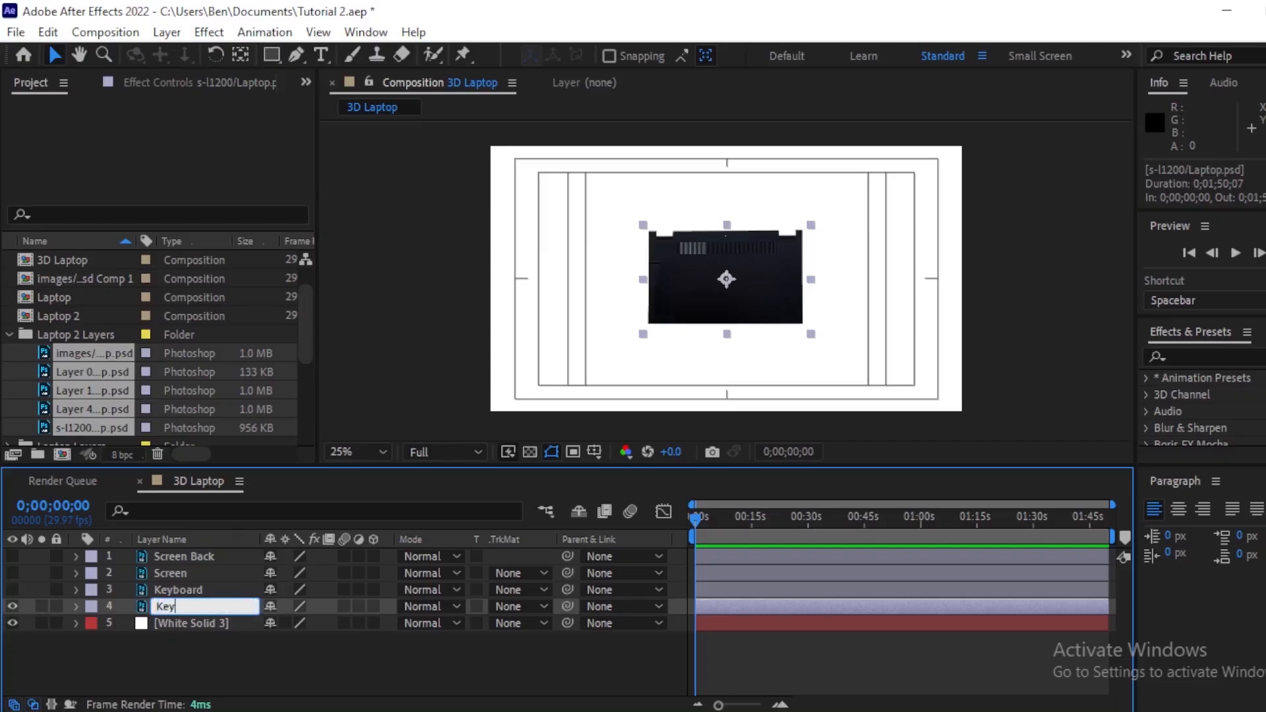
pyautogui.write('board Back')
pyautogui.press('Return')
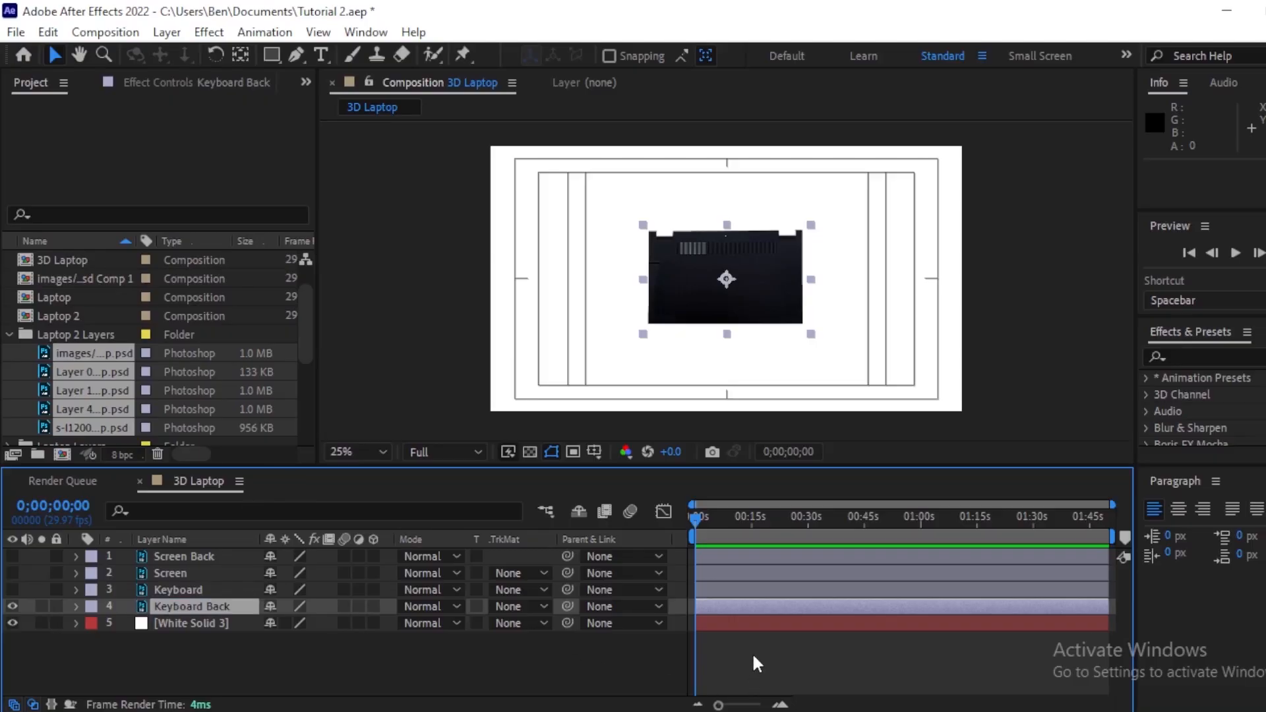
# Step: Pre-compose the Keyboard Back layer, moving all attributes into the new composition
pyautogui.hotkey('ctrl', 'shift', 'c')
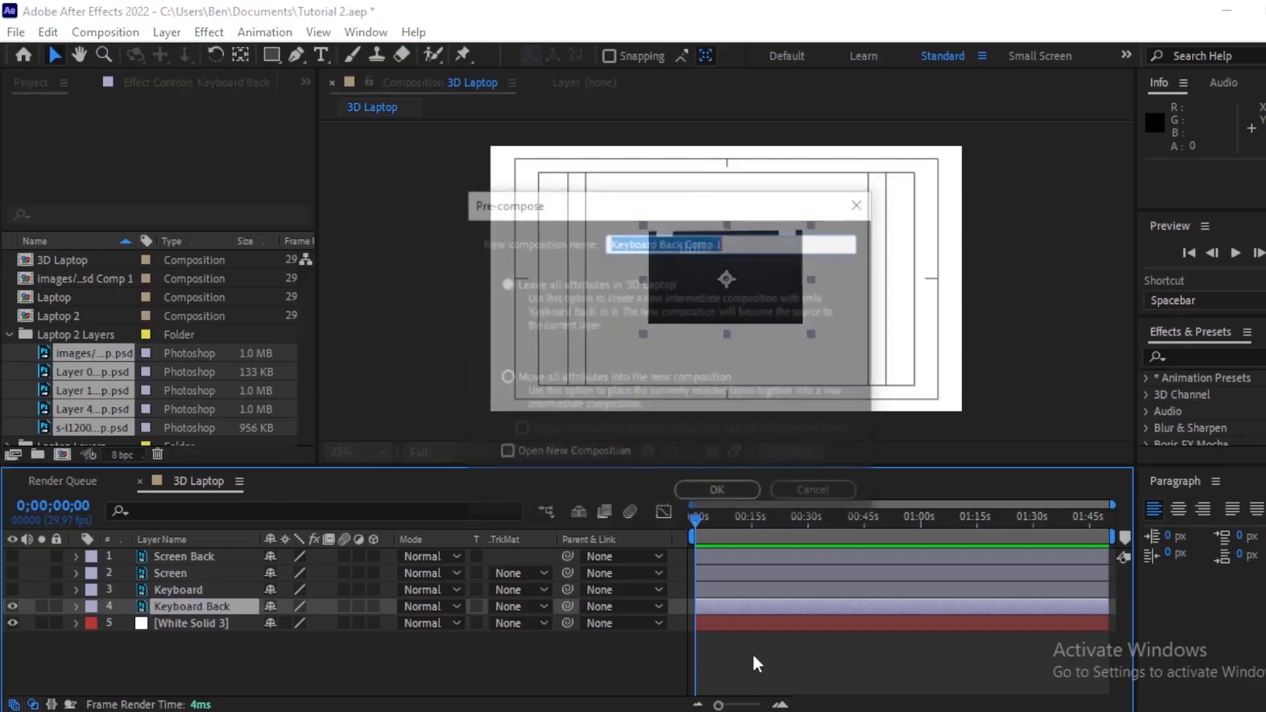
pyautogui.click(549, 377)
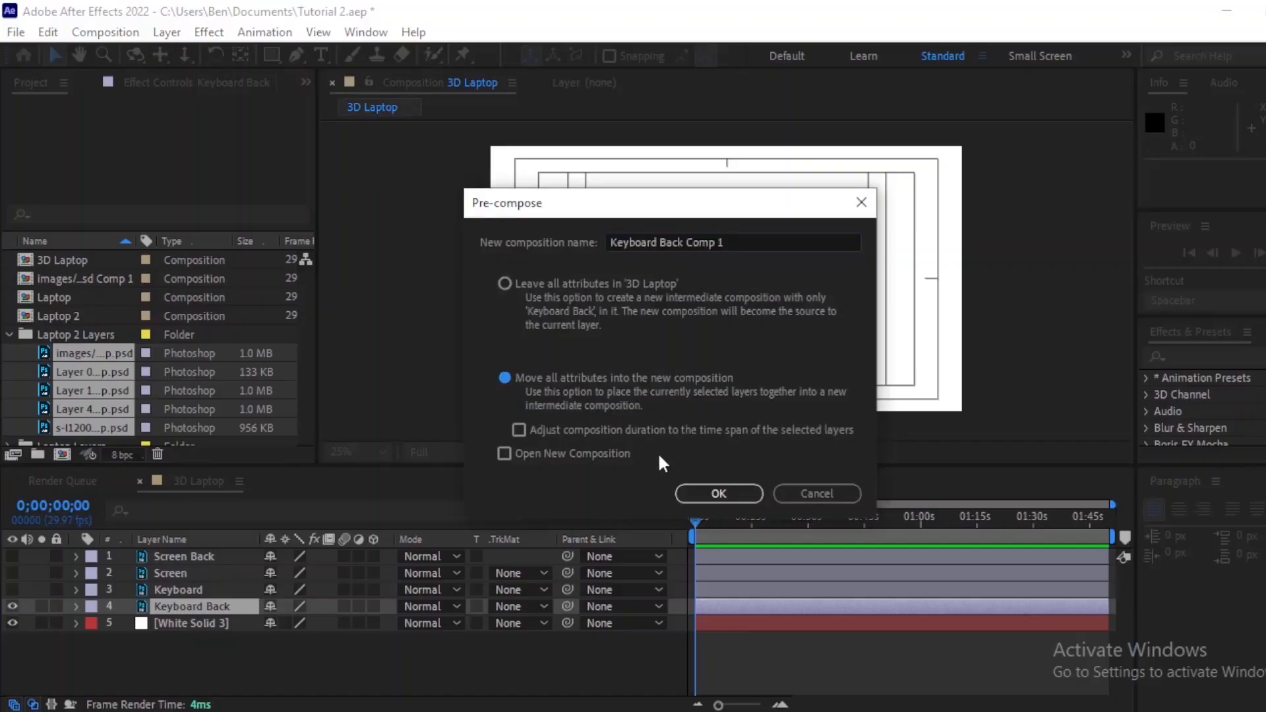
pyautogui.click(718, 494)
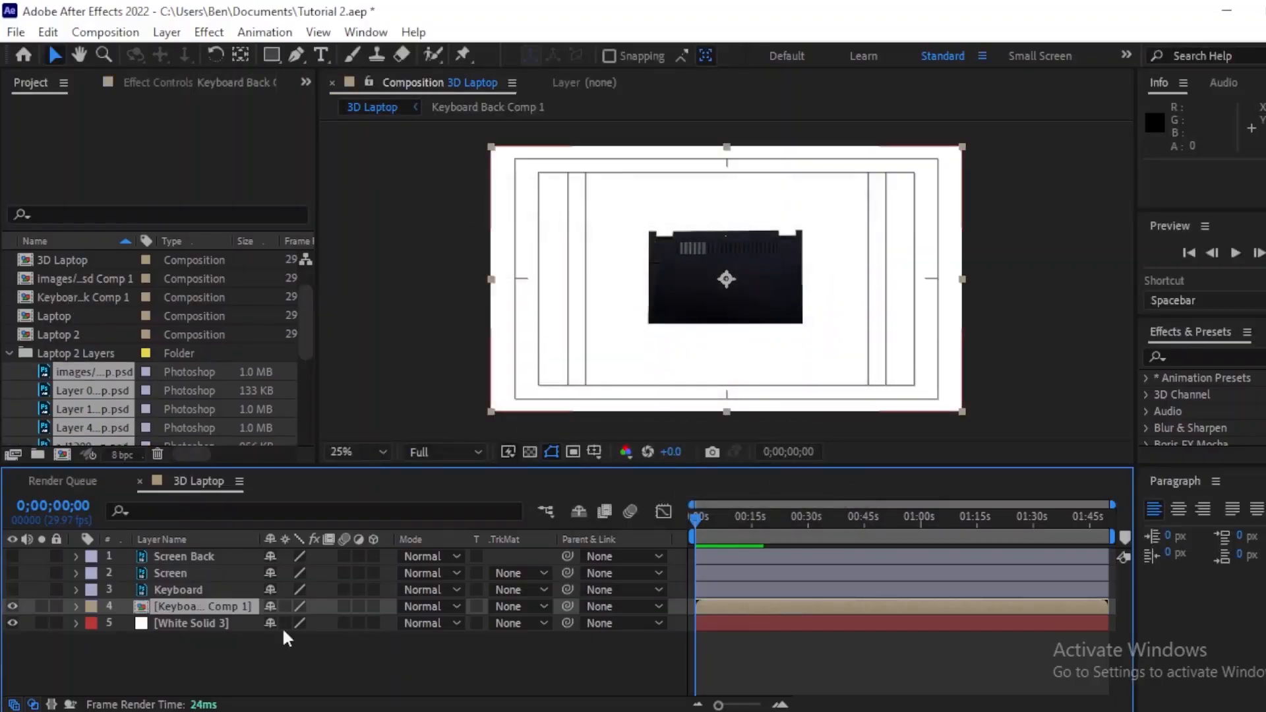
# Step: Show the Keyboard layer again and pre-compose it into its own composition
pyautogui.click(13, 590)
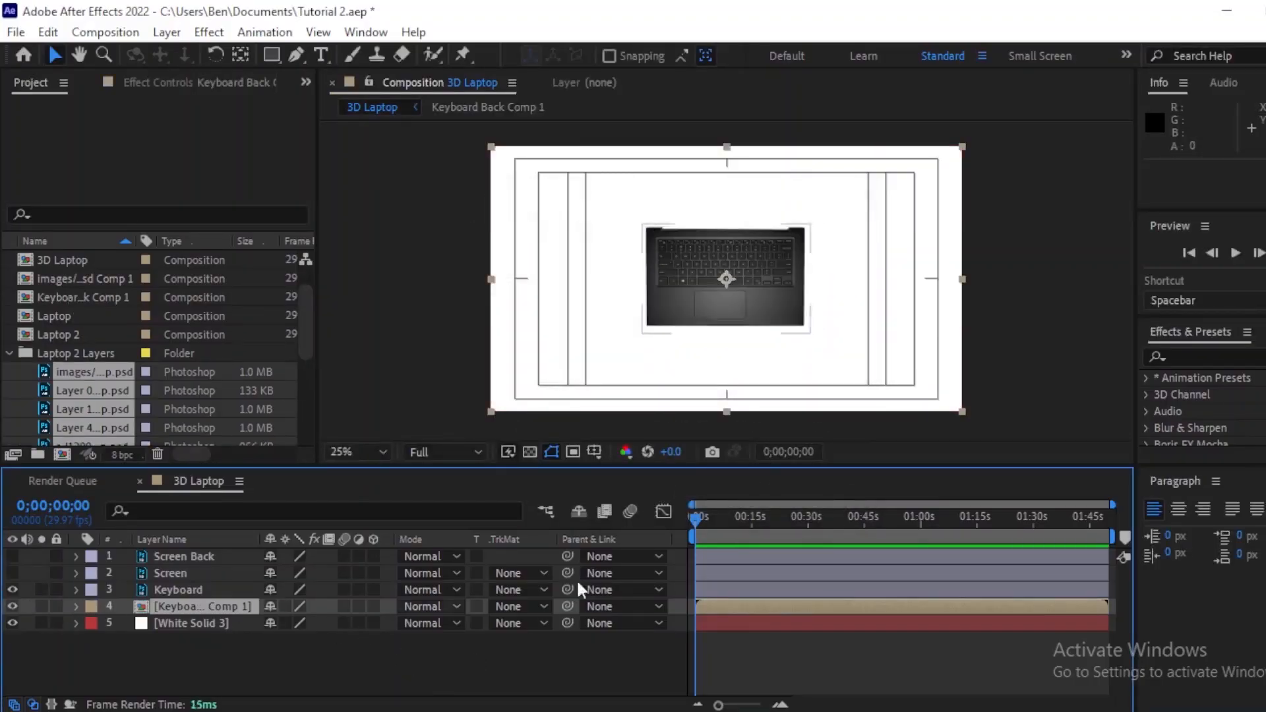
pyautogui.click(739, 594)
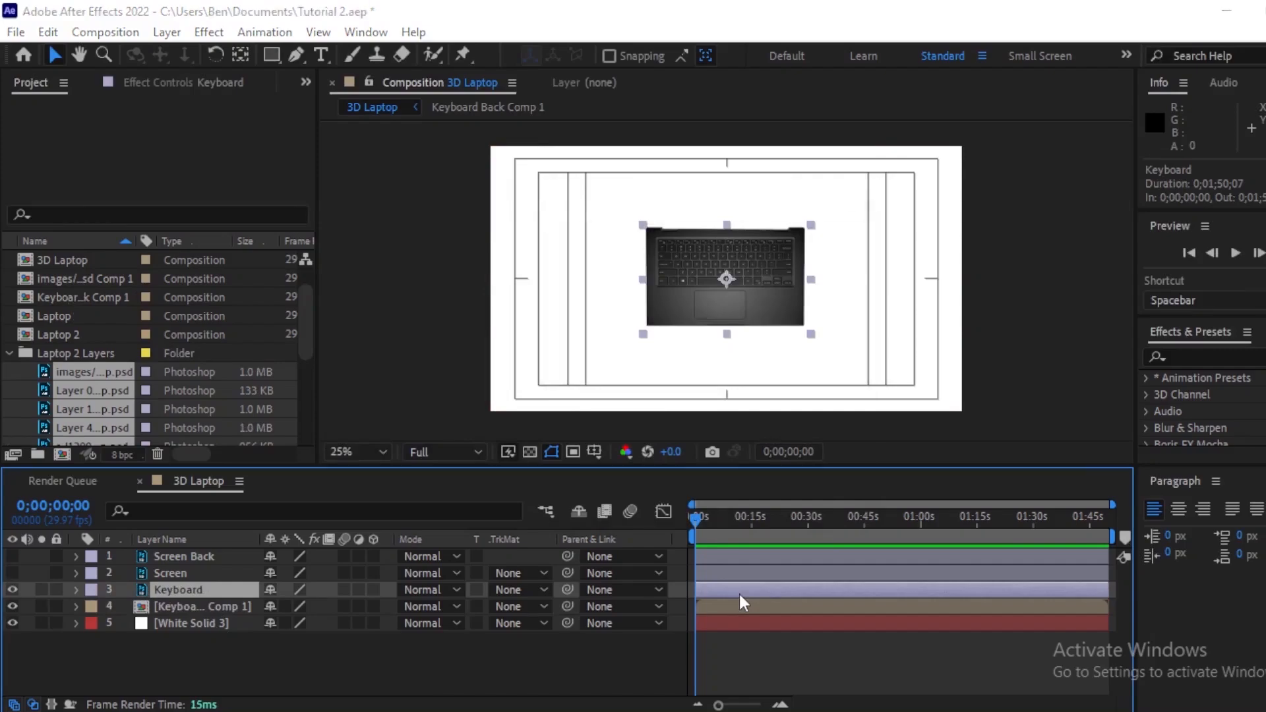
pyautogui.hotkey('ctrl', 'shift', 'c')
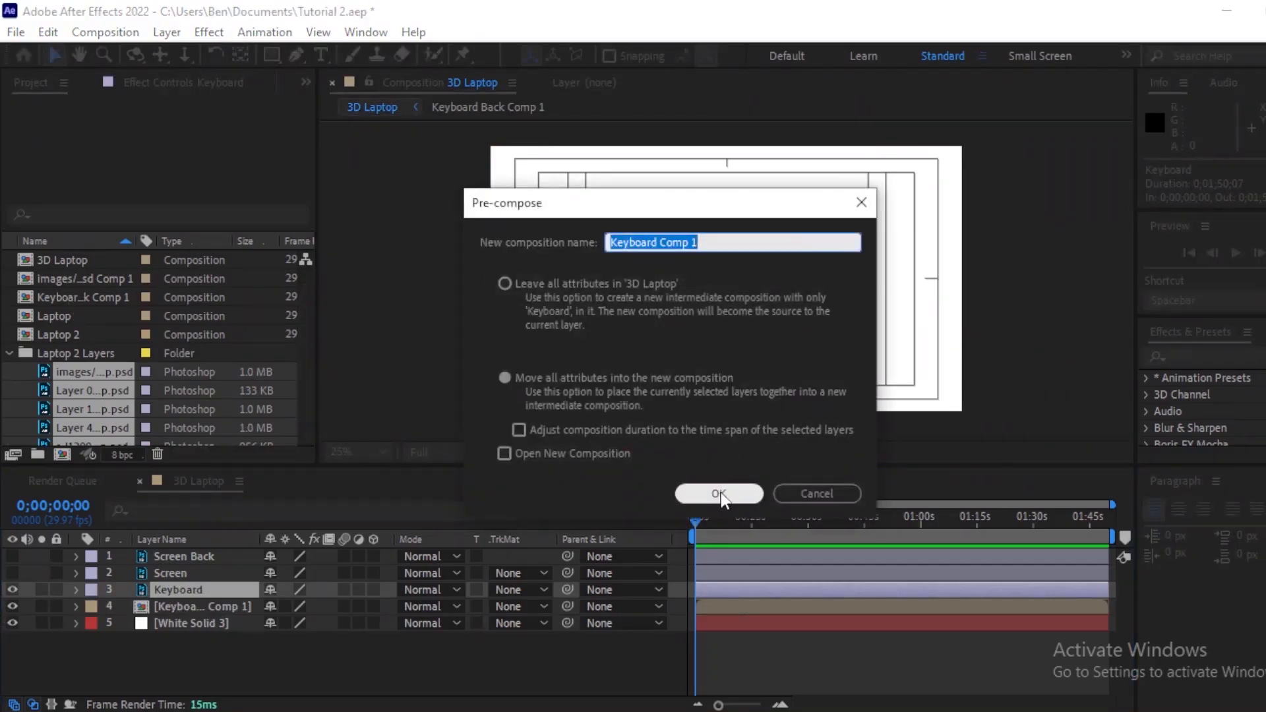
pyautogui.click(720, 496)
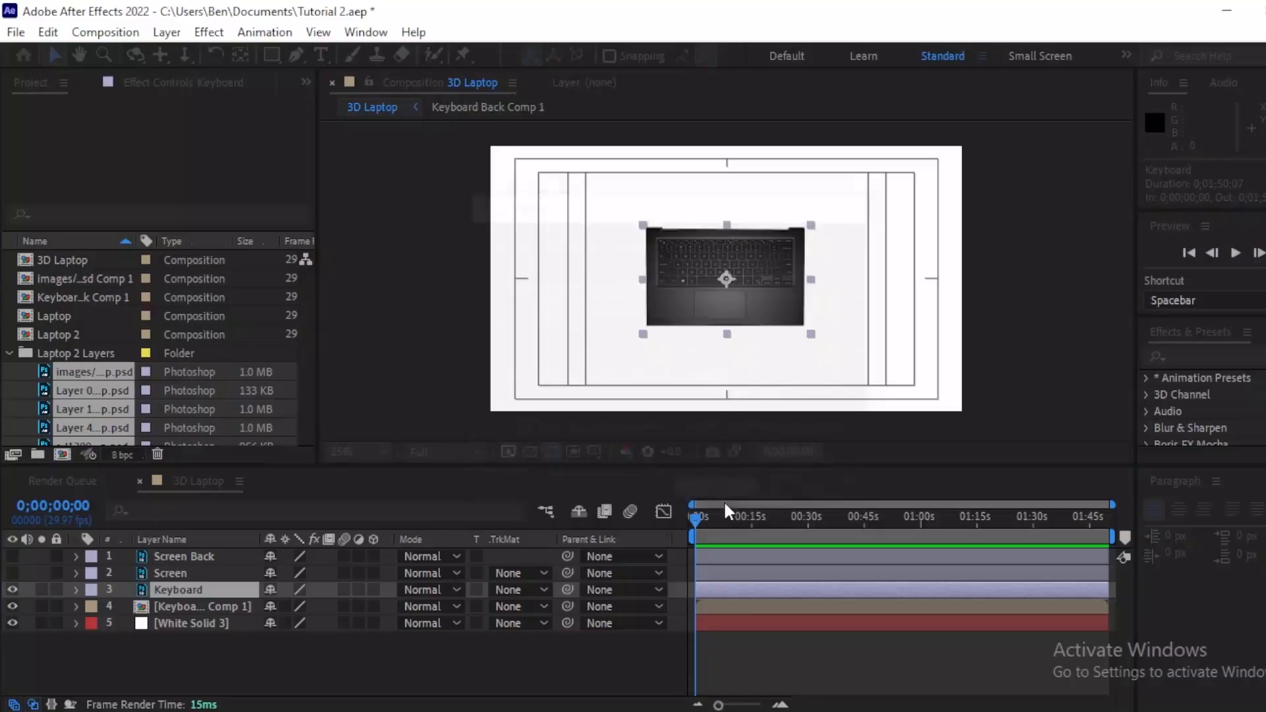
# Step: Pre-compose the Screen layer and the Screen Back layer, each into its own composition
pyautogui.click(766, 572)
pyautogui.hotkey('ctrl', 'shift', 'c')
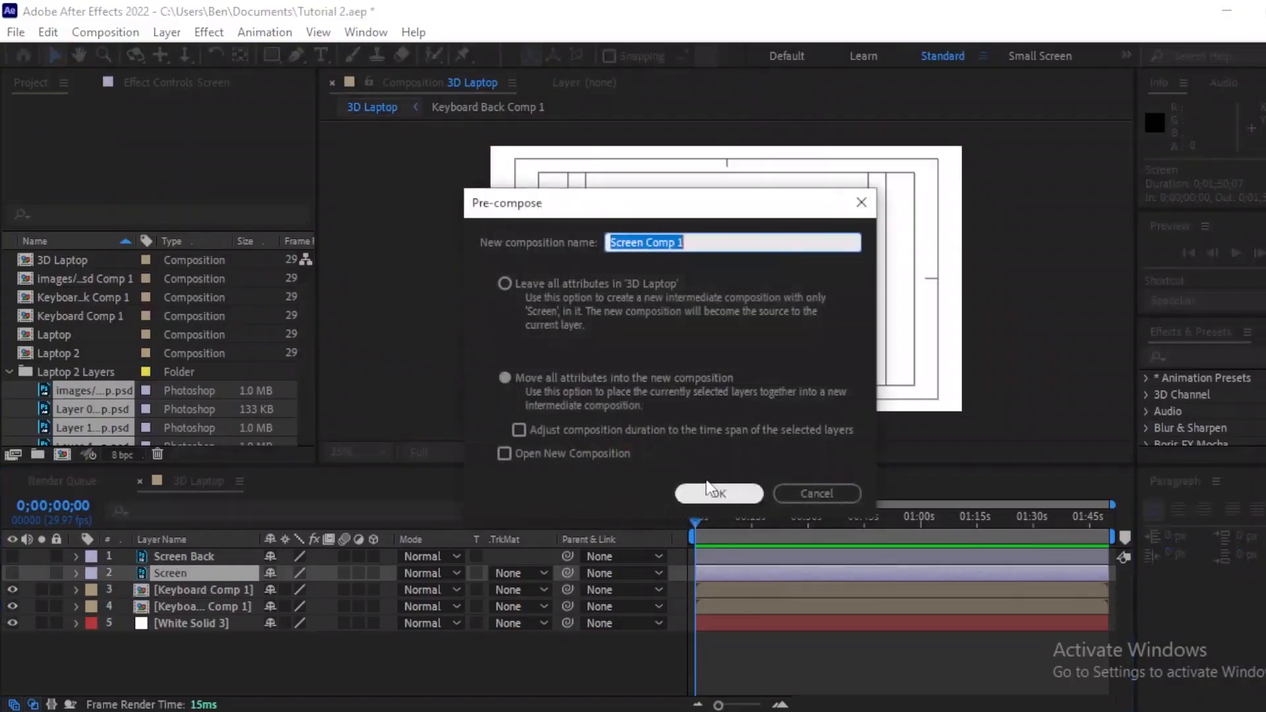
pyautogui.click(718, 495)
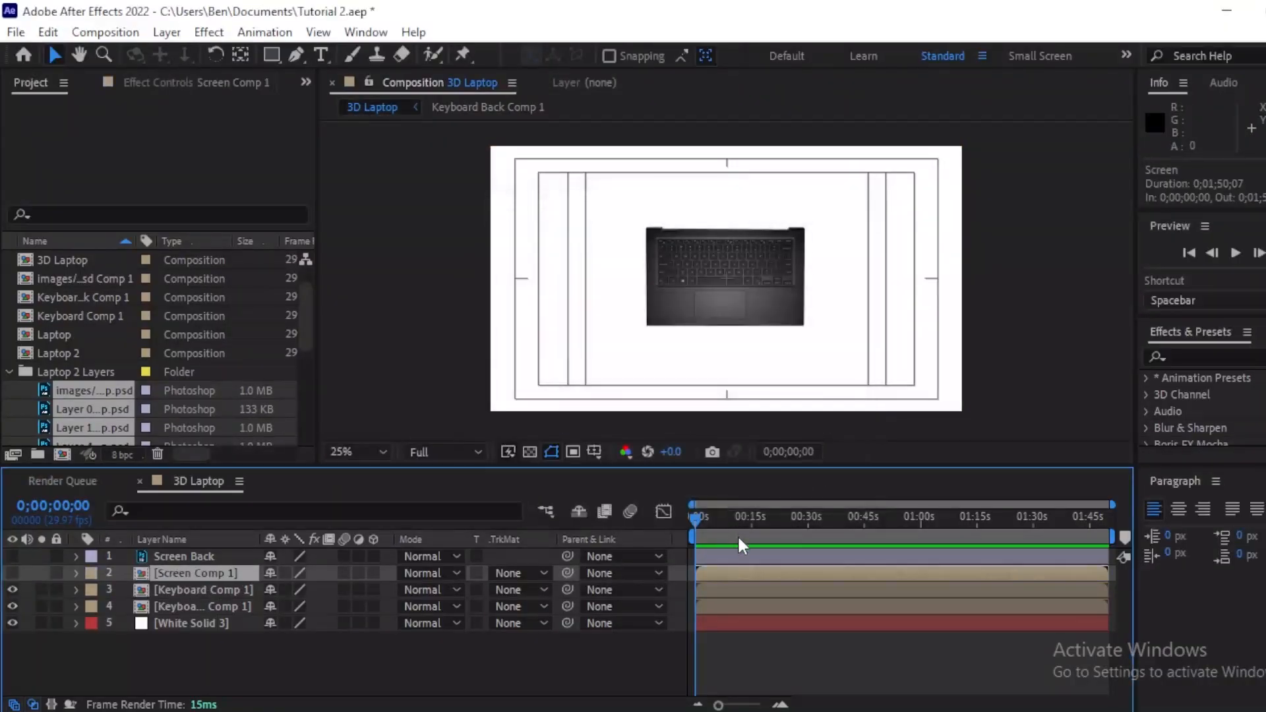
pyautogui.click(726, 559)
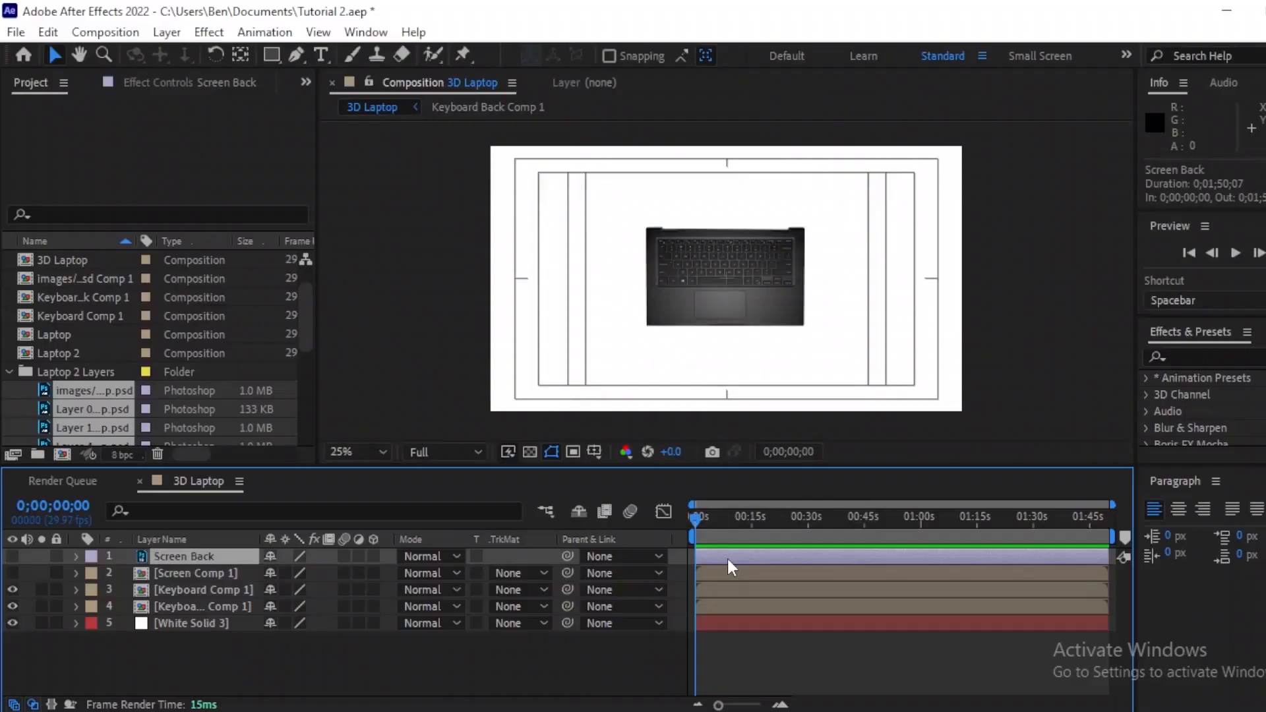
pyautogui.hotkey('ctrl', 'shift', 'c')
pyautogui.click(707, 493)
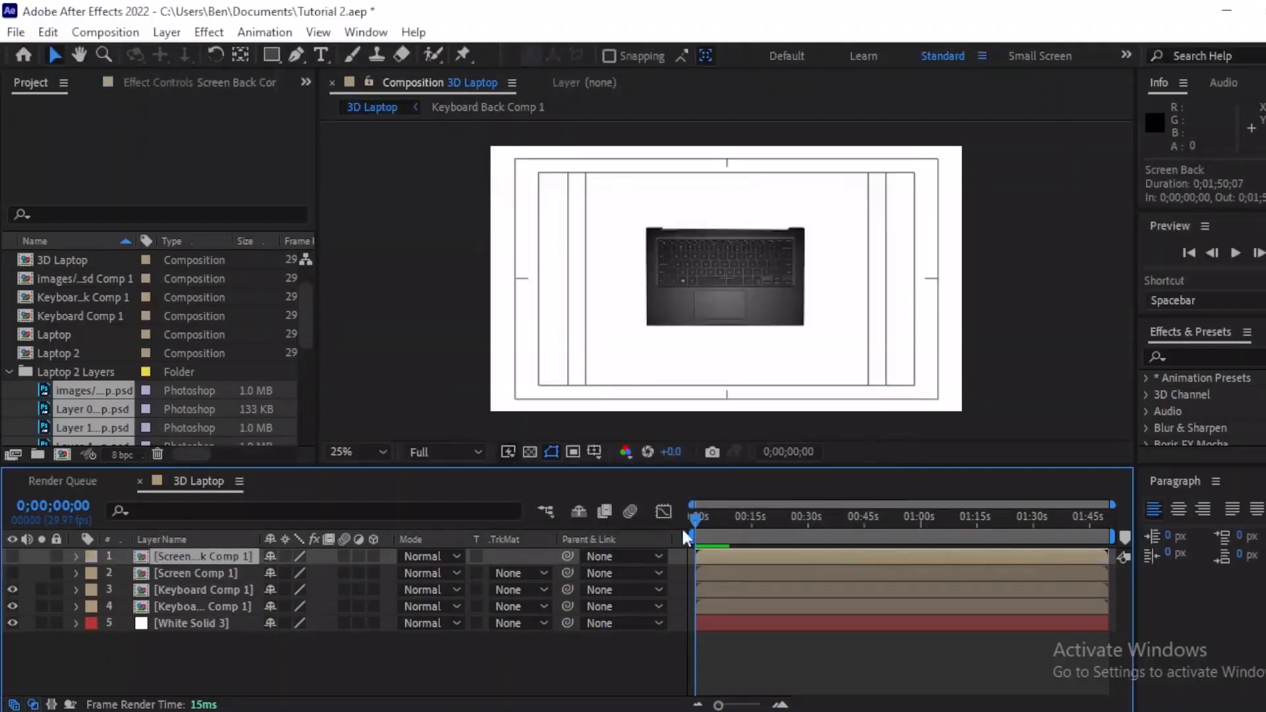
# Step: Make both screen comp layers visible and turn on 3D for the four laptop comp layers
pyautogui.click(752, 670)
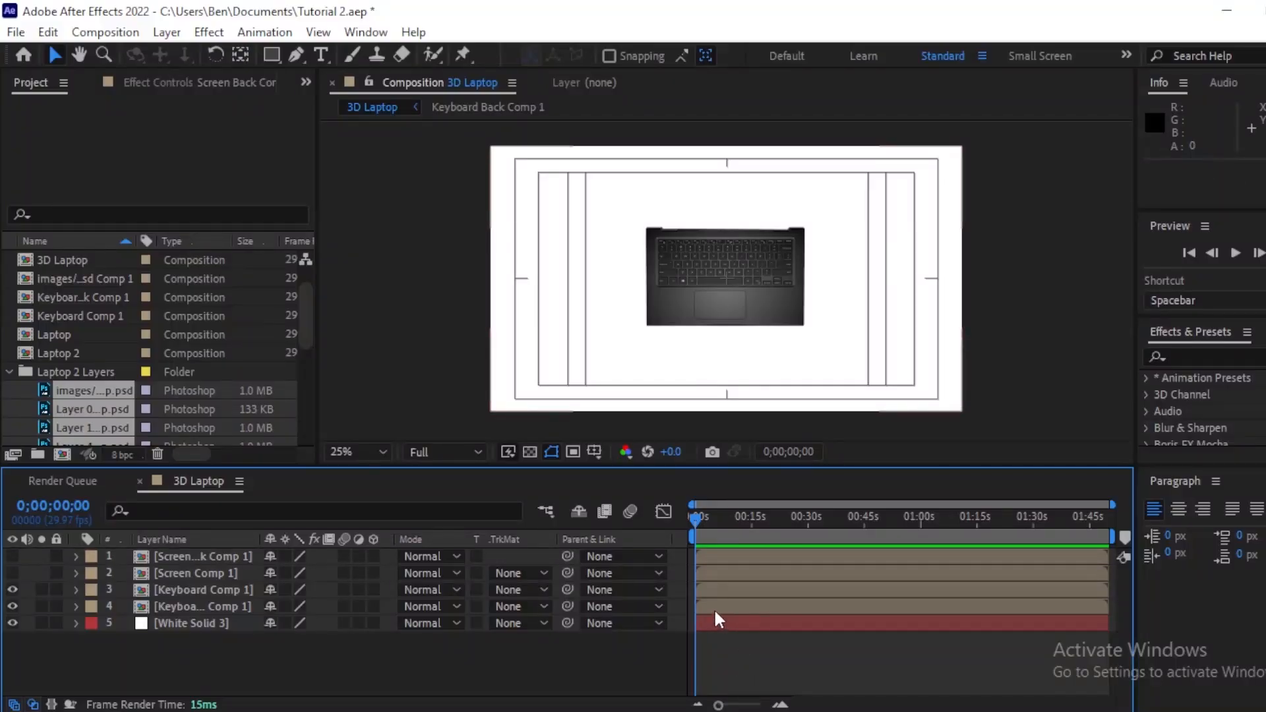
pyautogui.click(12, 556)
pyautogui.click(11, 573)
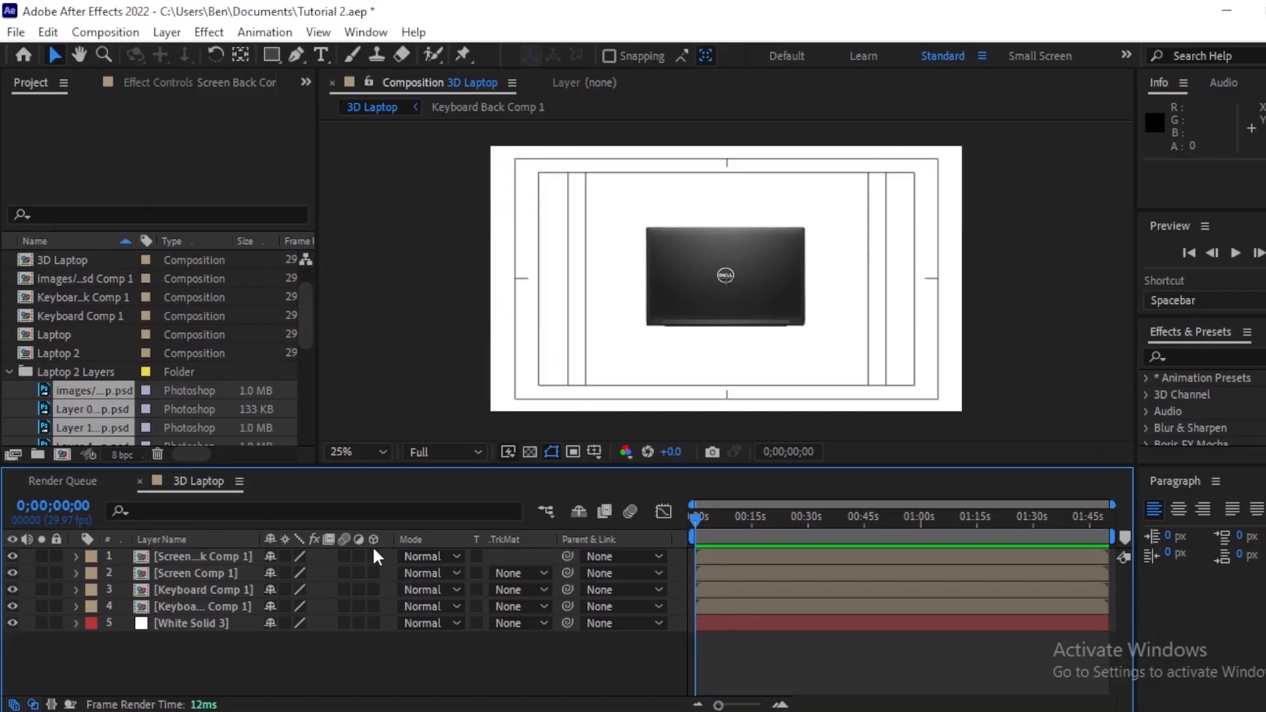
pyautogui.moveTo(373, 553); pyautogui.dragTo(378, 604)
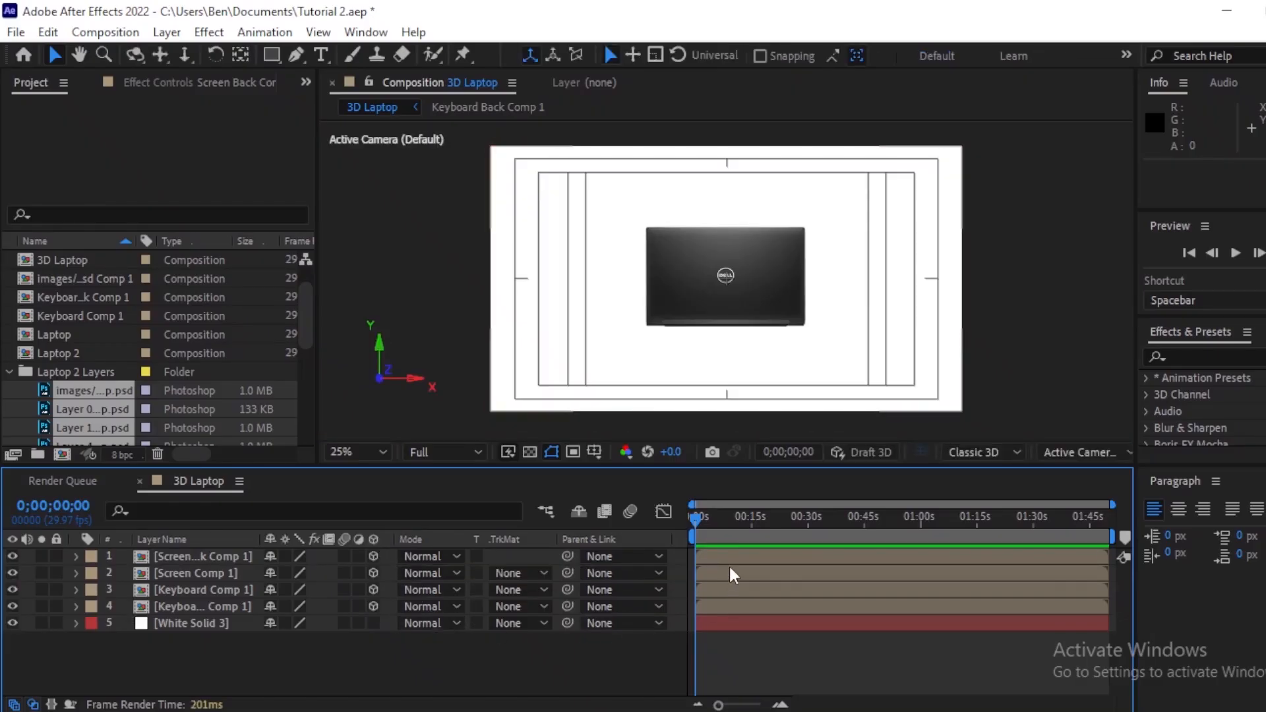
# Step: Toggle the top layers' visibility to check how the screen and keyboard comps stack
pyautogui.click(727, 617)
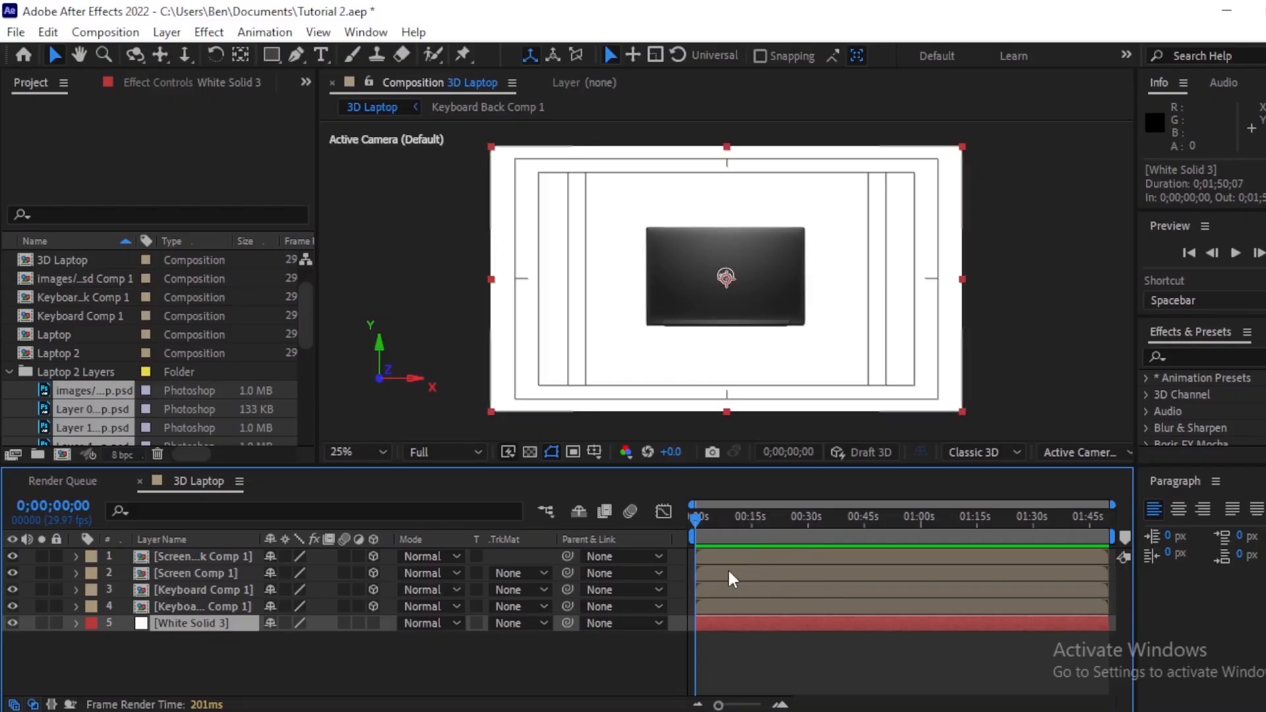
pyautogui.click(12, 555)
pyautogui.click(11, 567)
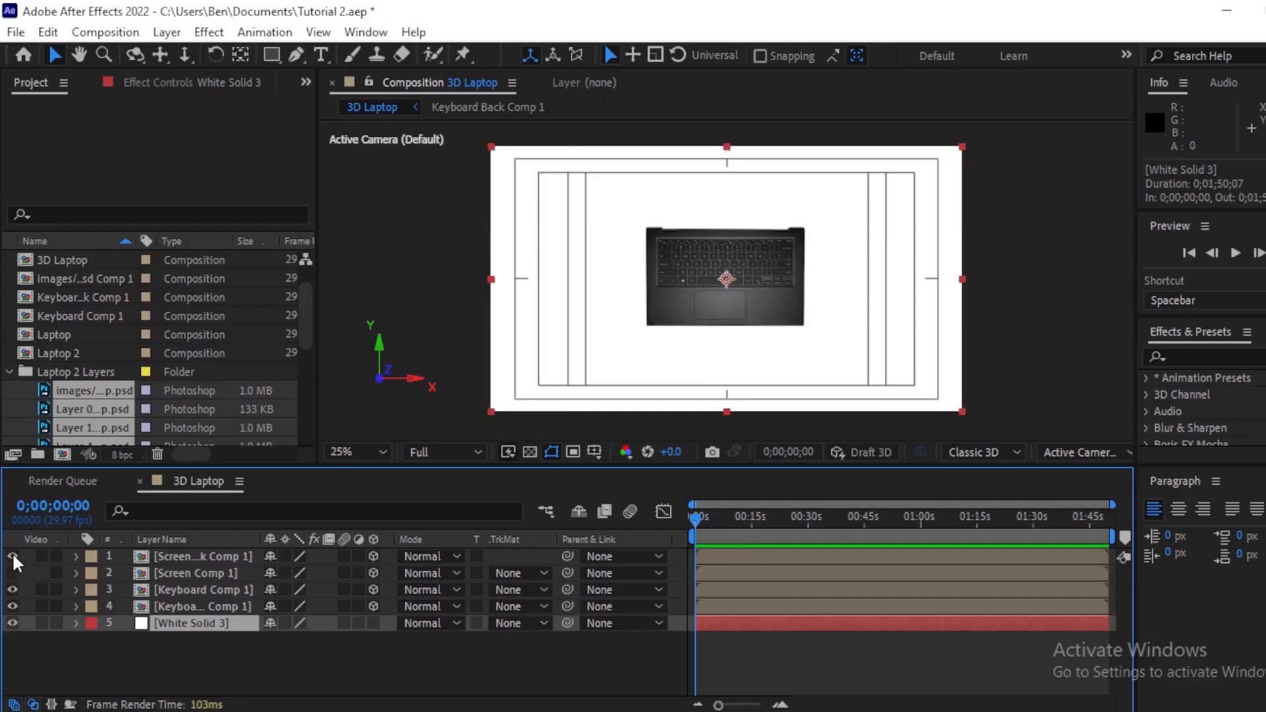
pyautogui.click(13, 571)
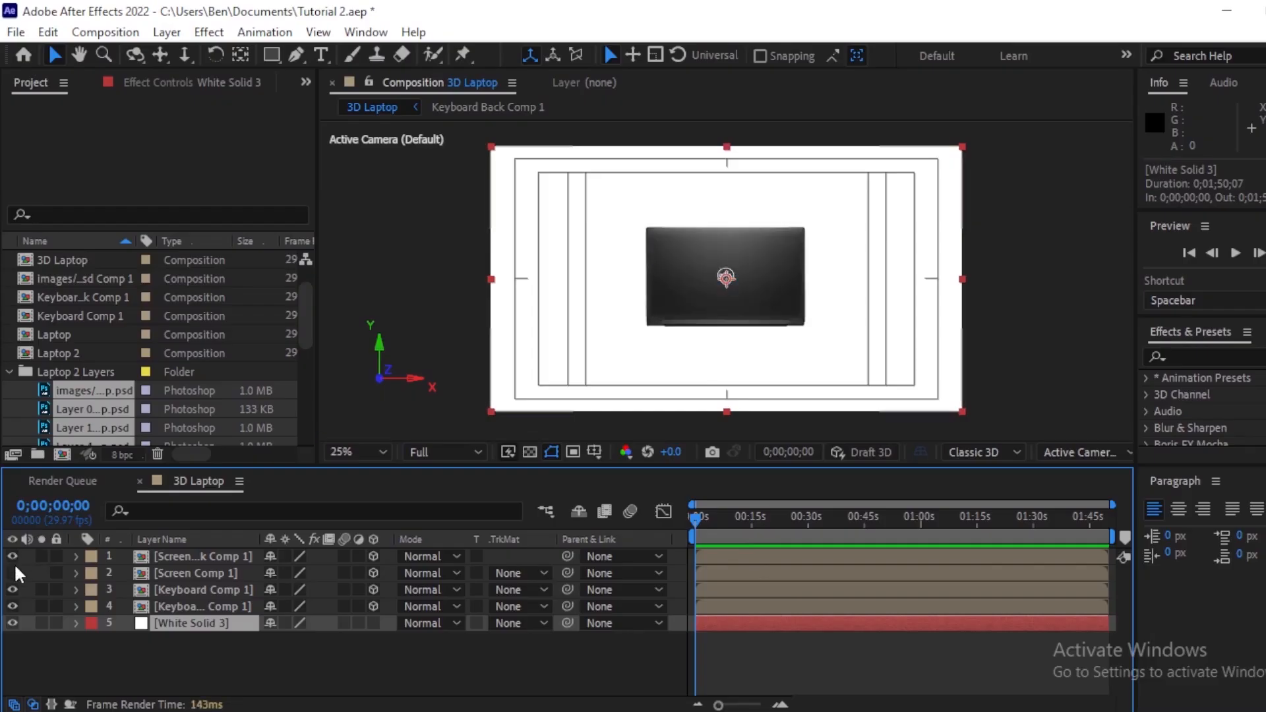
# Step: Pre-compose the Screen Back Comp 1 and Screen Comp 1 layers together as Screen Combined
pyautogui.click(748, 558)
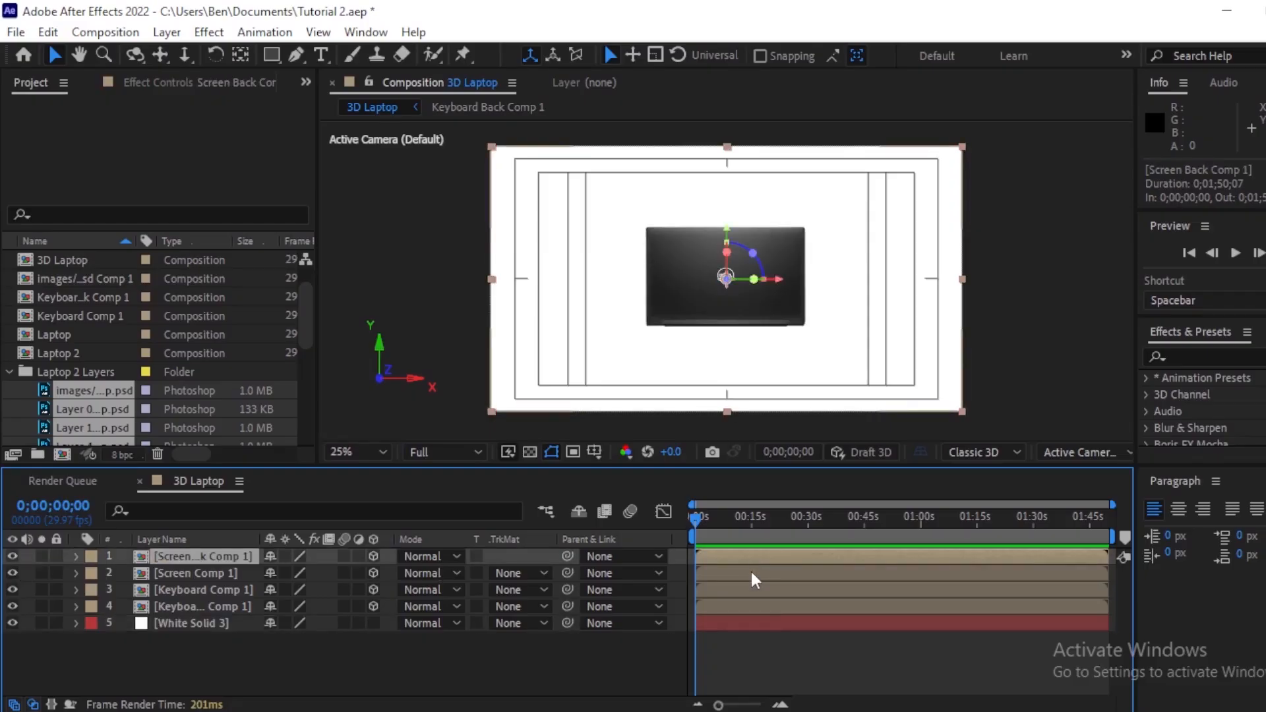
pyautogui.keyDown('shift'); pyautogui.click(751, 572); pyautogui.keyUp('shift')
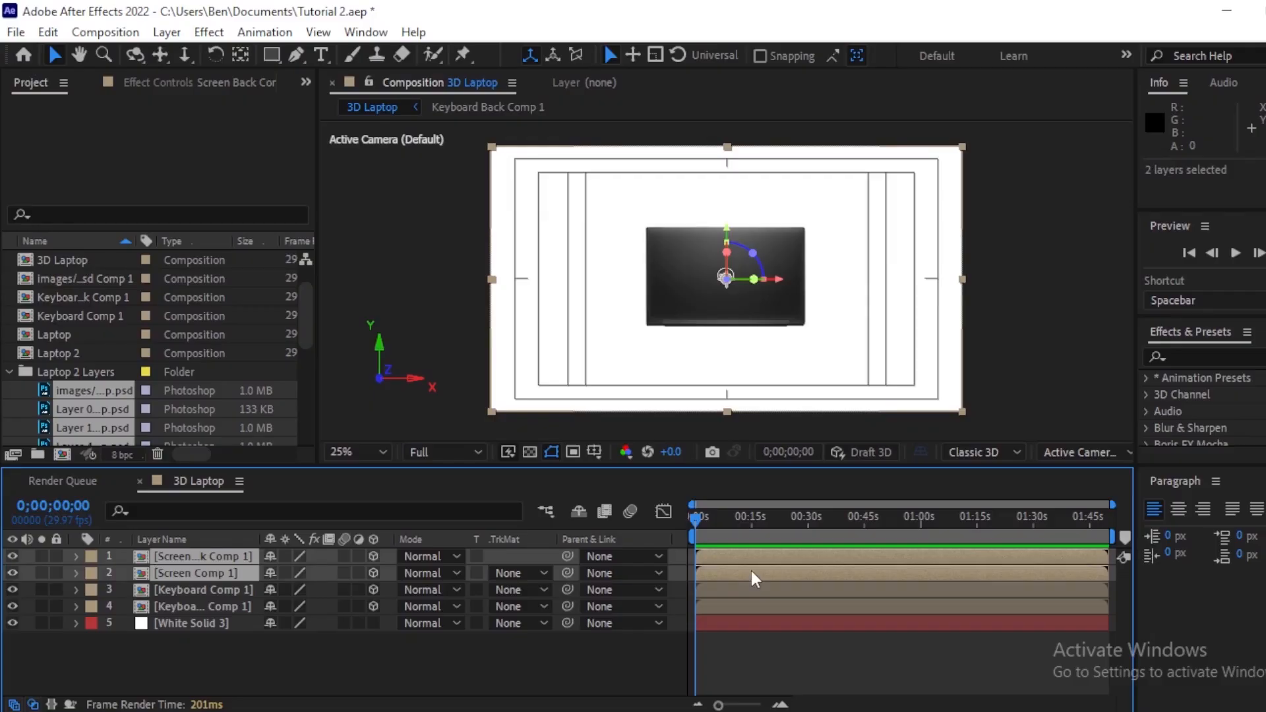
pyautogui.hotkey('ctrl', 'shift', 'c')
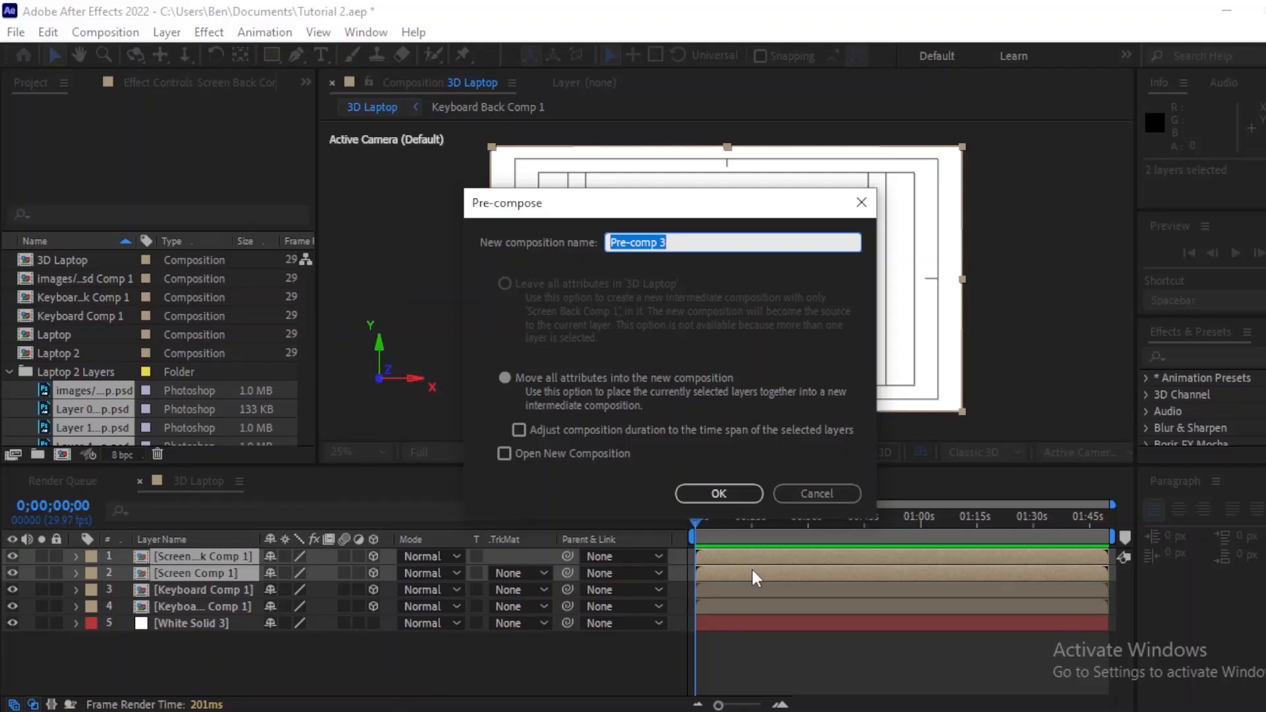
pyautogui.write('S')
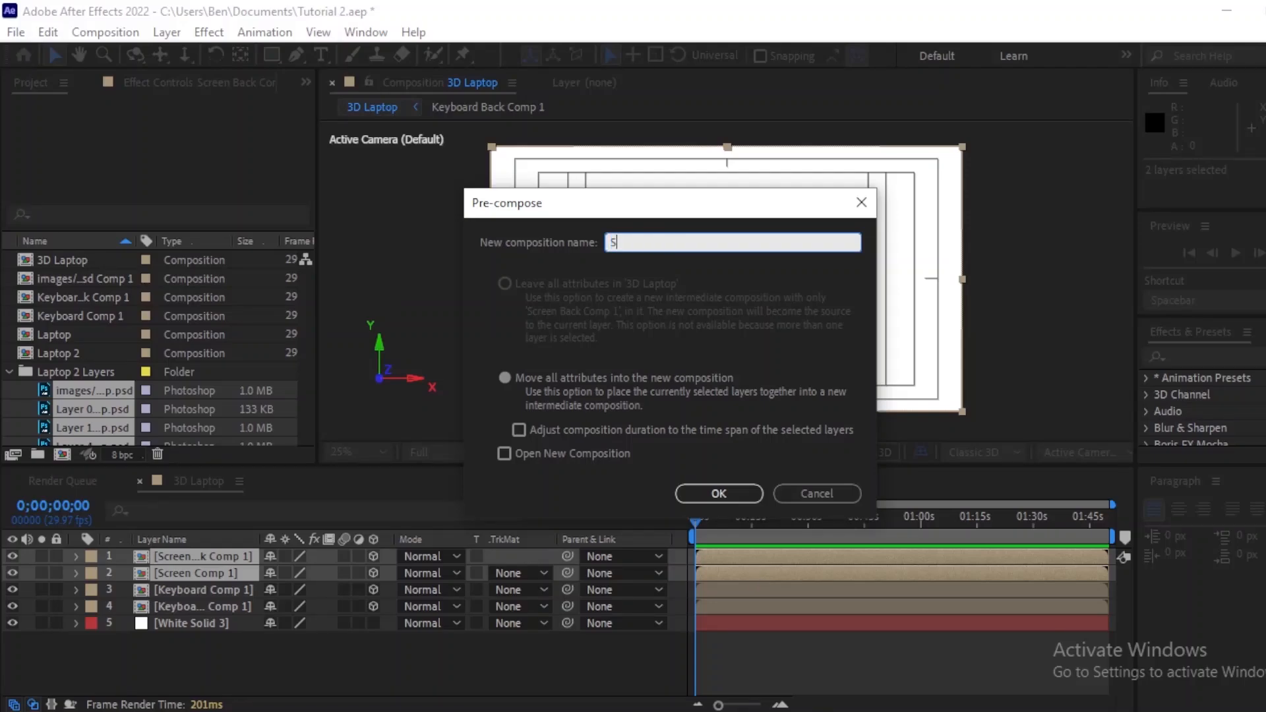
pyautogui.write('creen Combined')
pyautogui.press('Return')
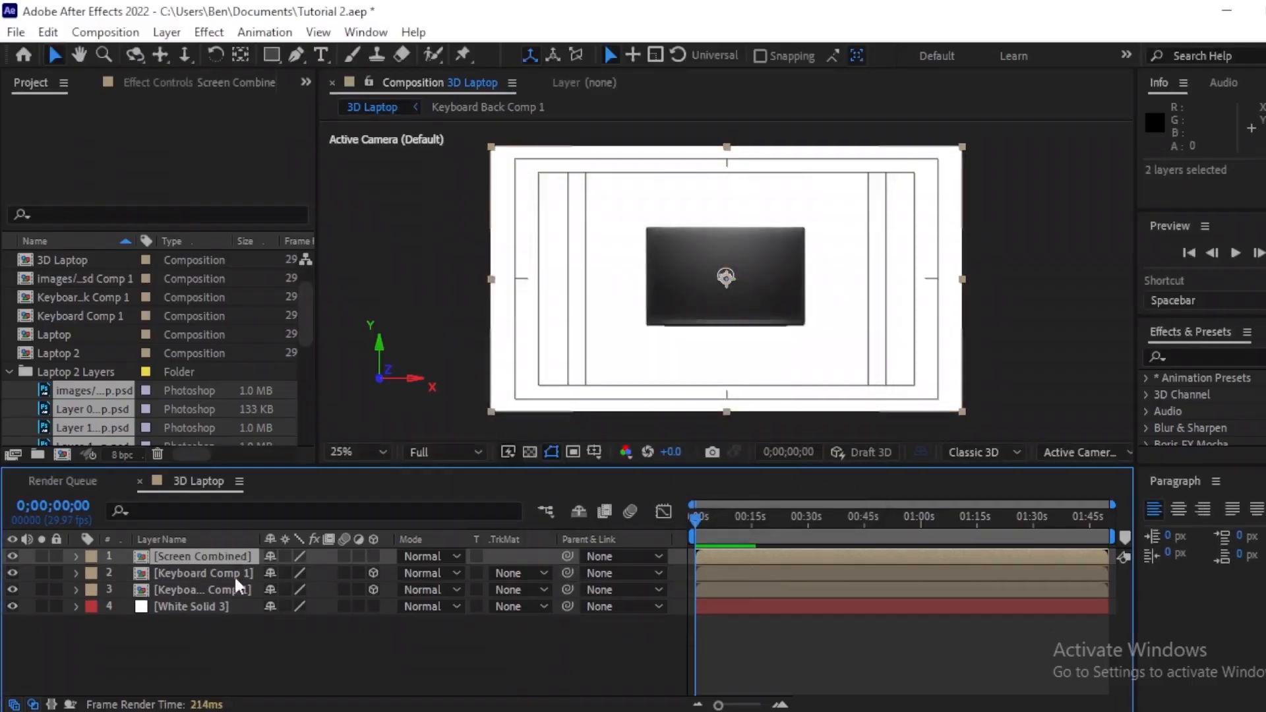
# Step: Pre-compose the two keyboard comp layers together into a new composition named Keyboard Combined
pyautogui.click(224, 574)
pyautogui.keyDown('shift'); pyautogui.click(220, 591); pyautogui.keyUp('shift')
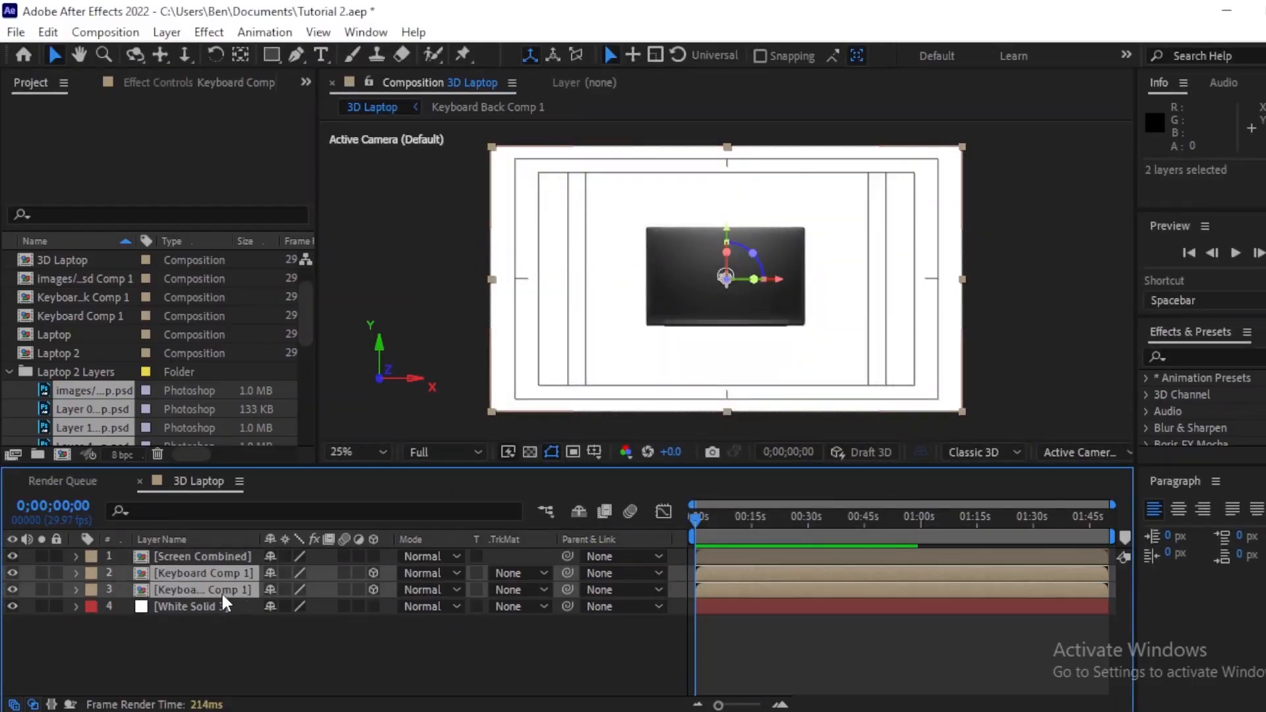
pyautogui.hotkey('ctrl', 'shift', 'c')
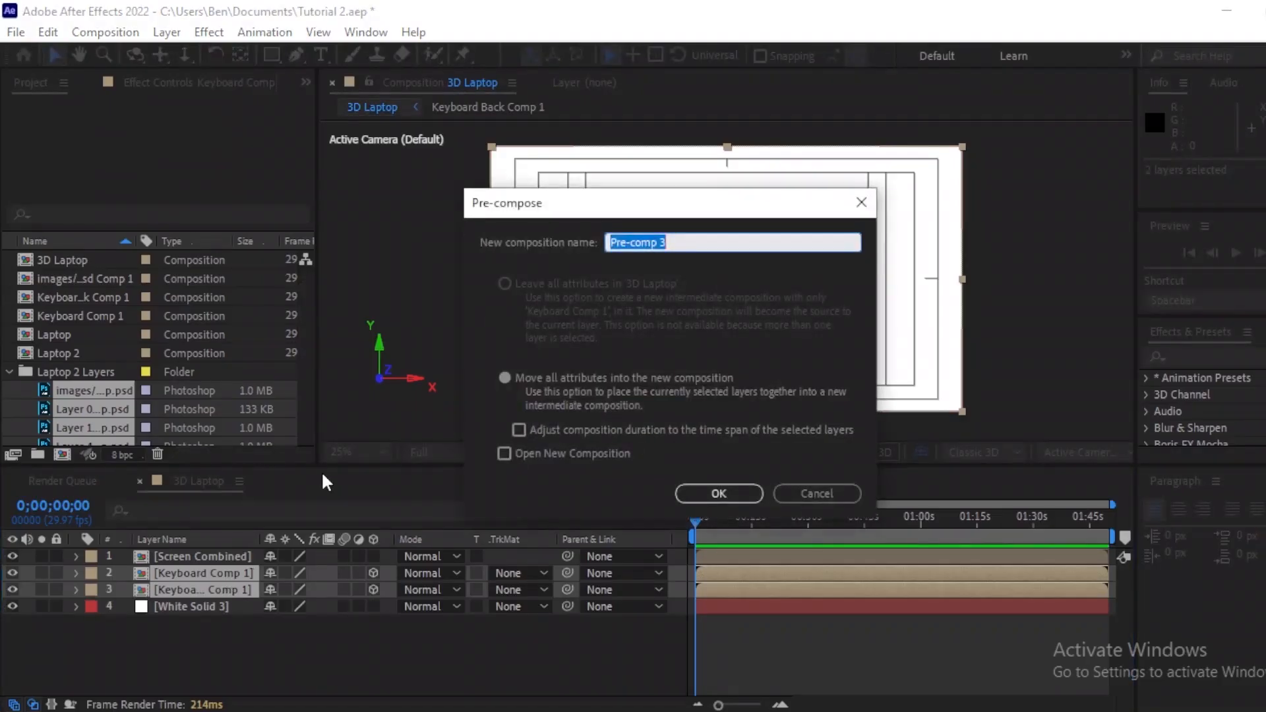
pyautogui.write('Keyb')
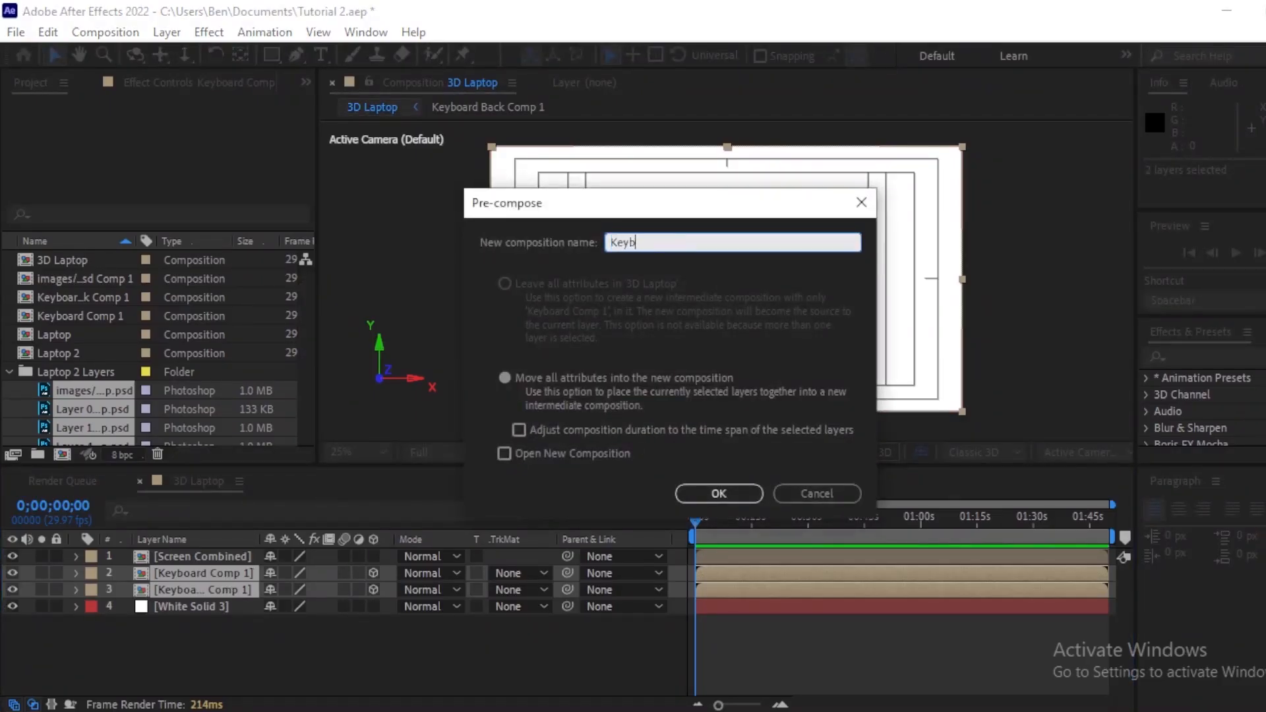
pyautogui.write('orad')
pyautogui.press('BackSpace')
pyautogui.press('BackSpace')
pyautogui.press('BackSpace')
pyautogui.write('ard Combined')
pyautogui.press('Return')
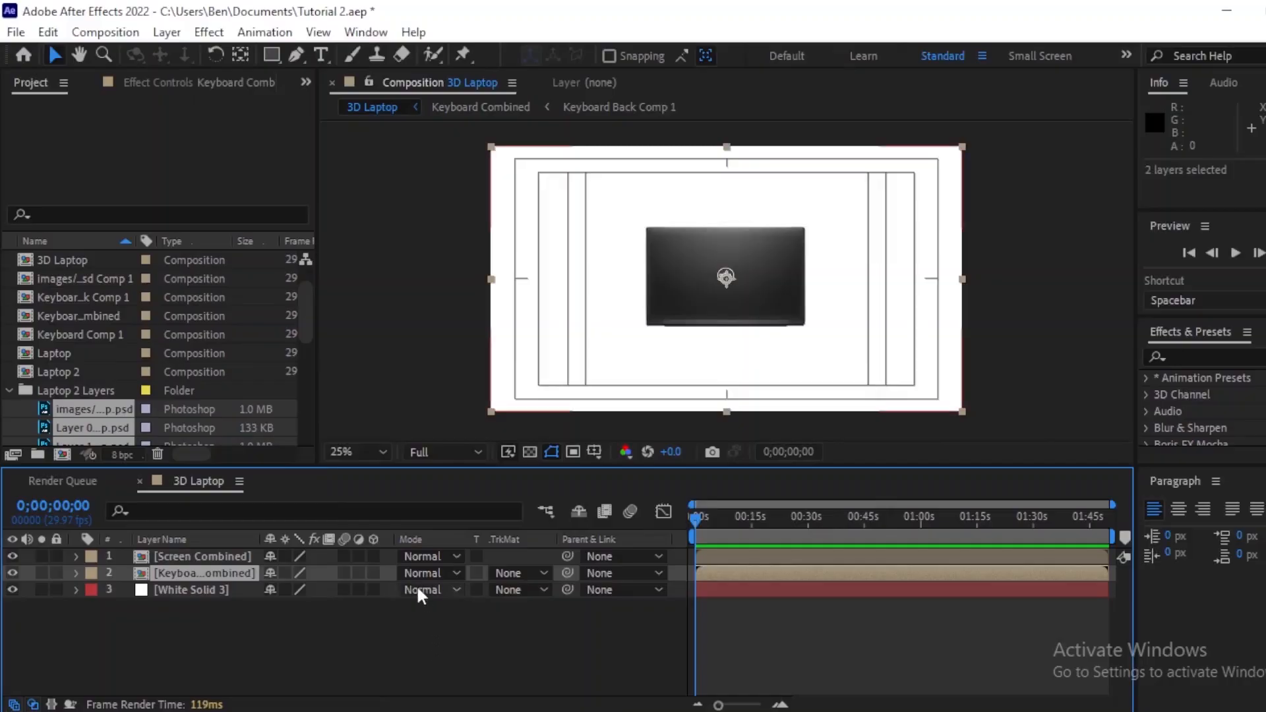
# Step: Open the Screen Combined comp and move the Screen Back comp layer below Screen Comp 1
pyautogui.click(719, 554)
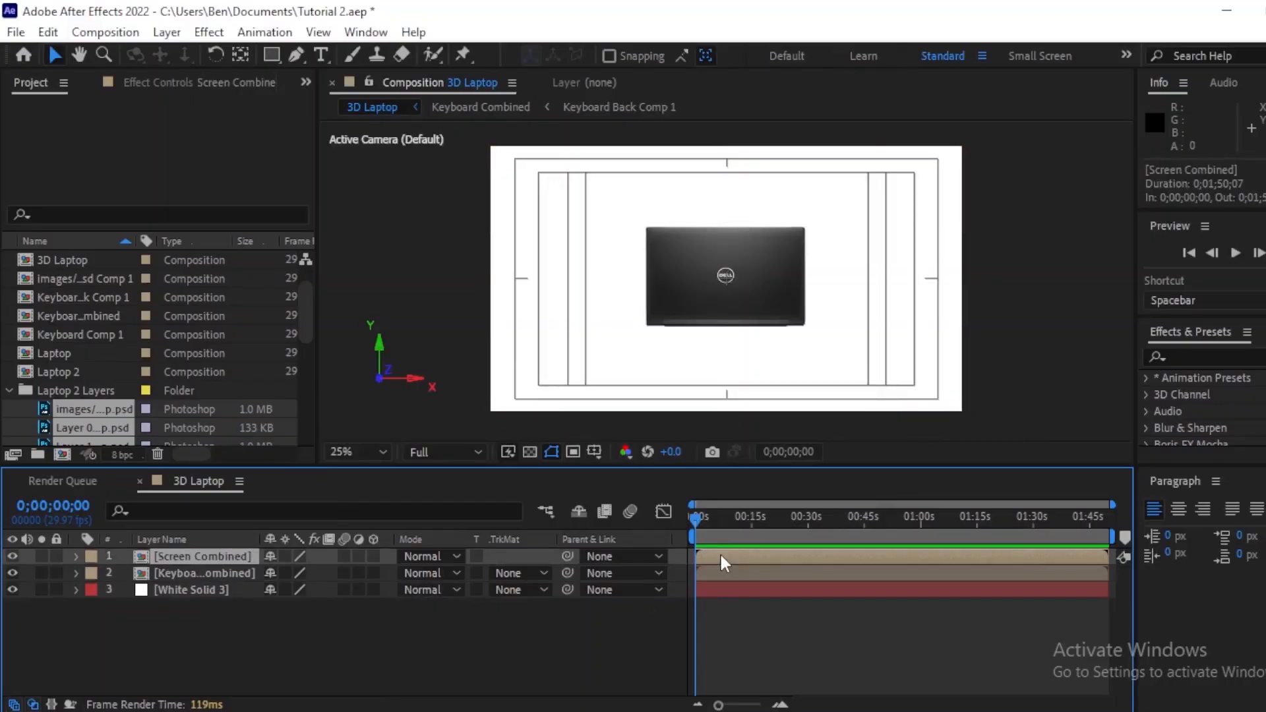
pyautogui.doubleClick(719, 551)
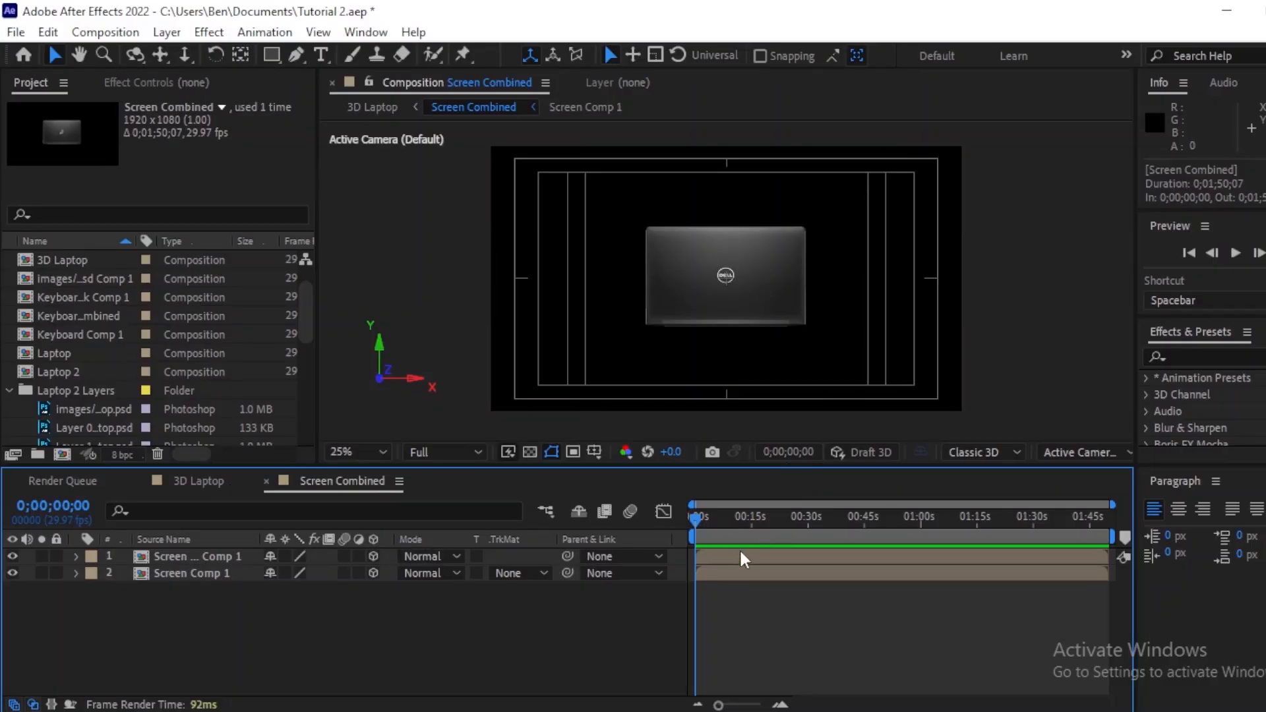
pyautogui.click(13, 556)
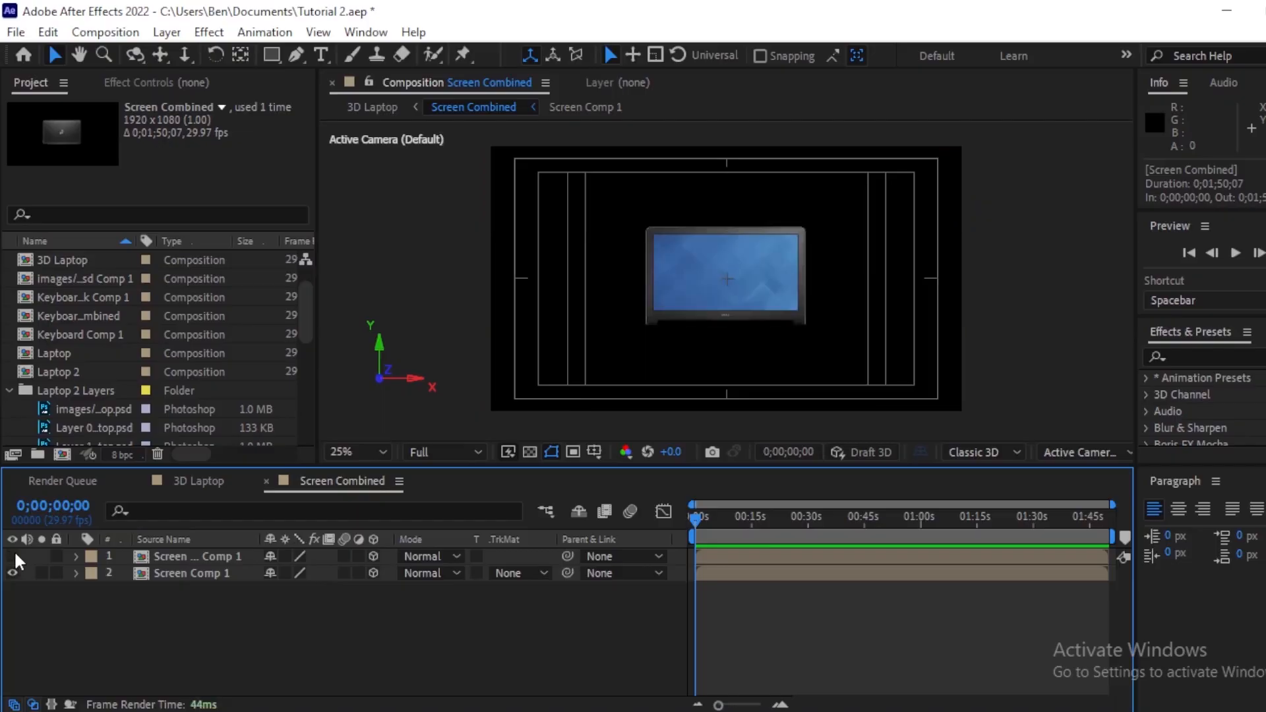
pyautogui.click(12, 556)
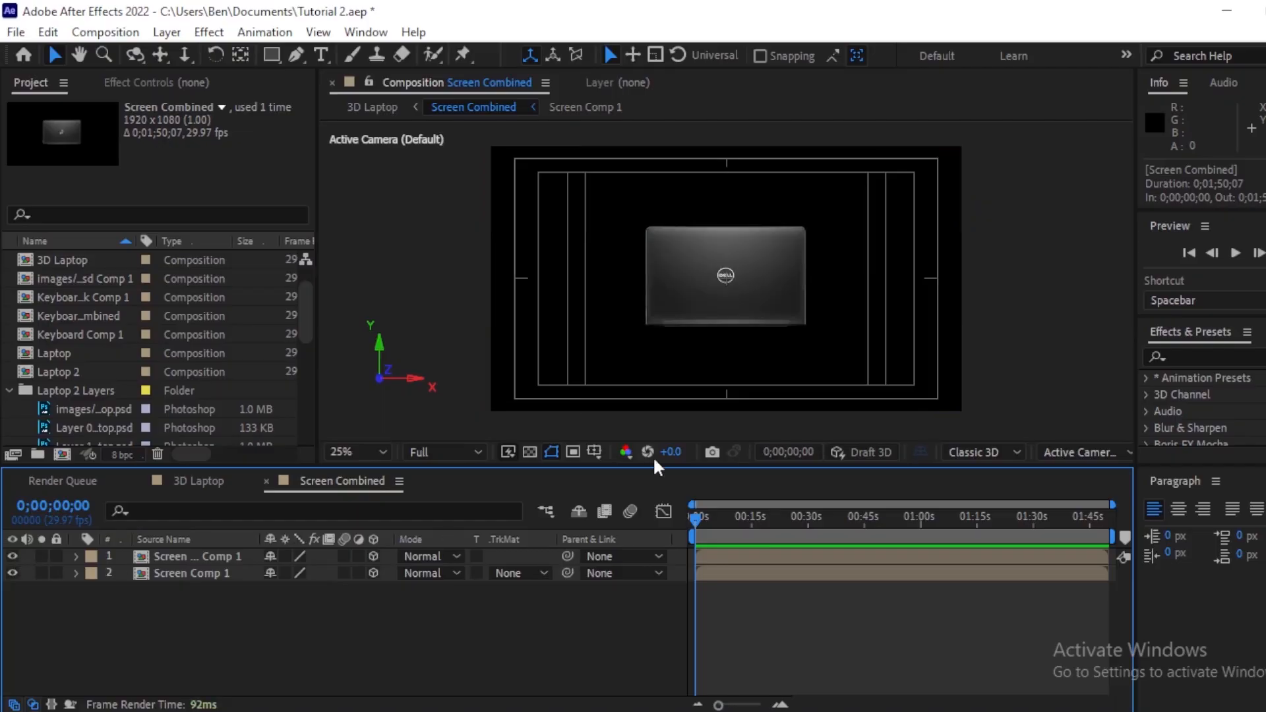
pyautogui.click(197, 555)
pyautogui.moveTo(197, 552)
pyautogui.mouseDown()
pyautogui.moveTo(203, 587)
pyautogui.moveTo(196, 575)
pyautogui.mouseUp()
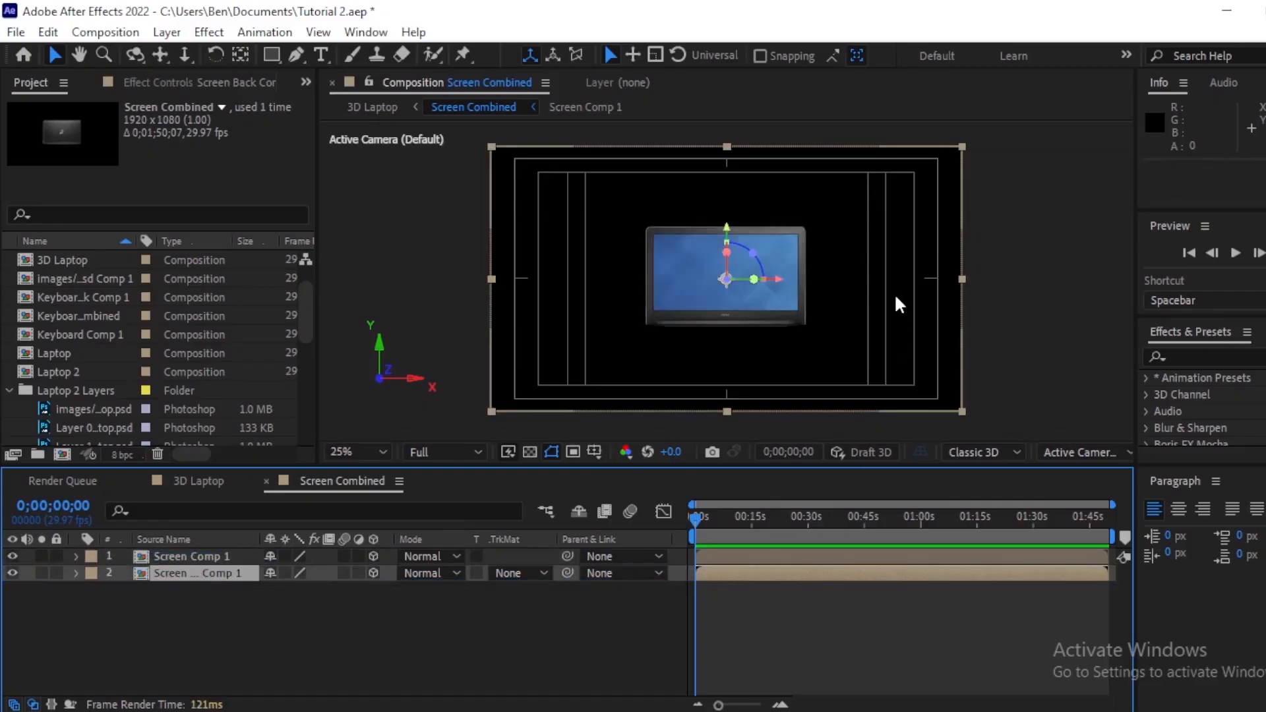
pyautogui.click(823, 630)
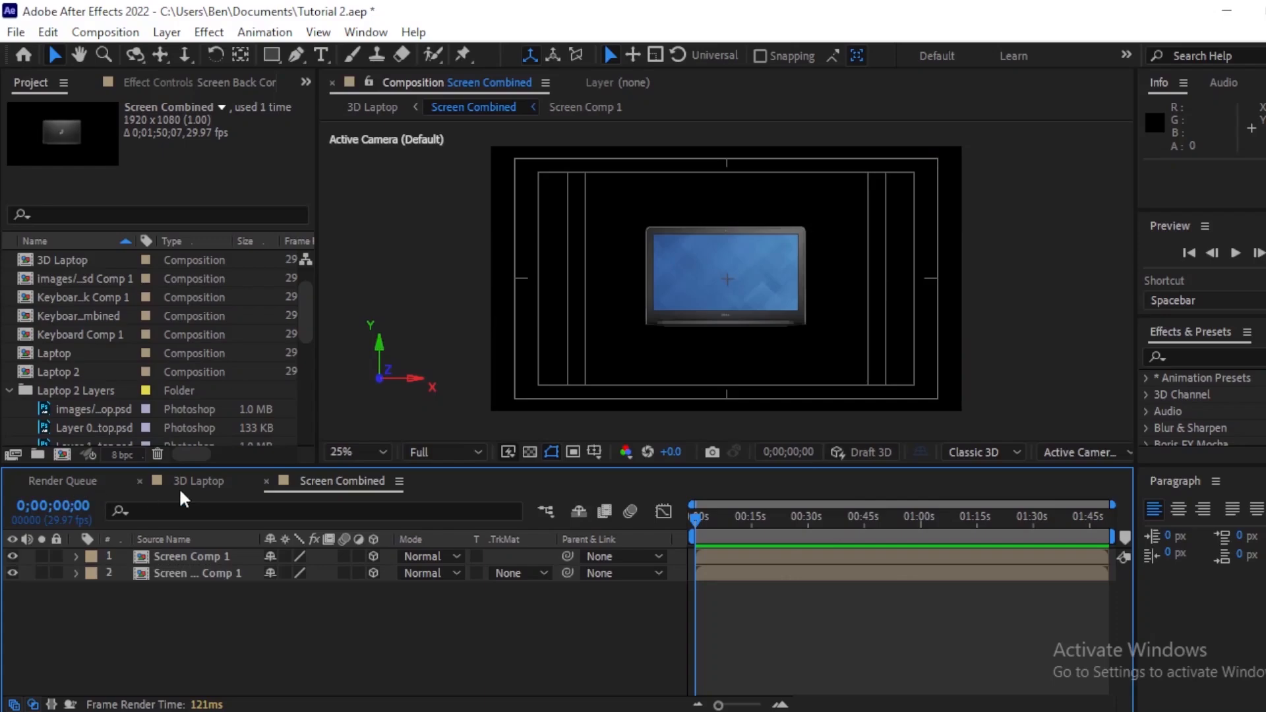
# Step: Open the Keyboard Combined comp from the 3D Laptop comp to inspect its layers
pyautogui.click(199, 480)
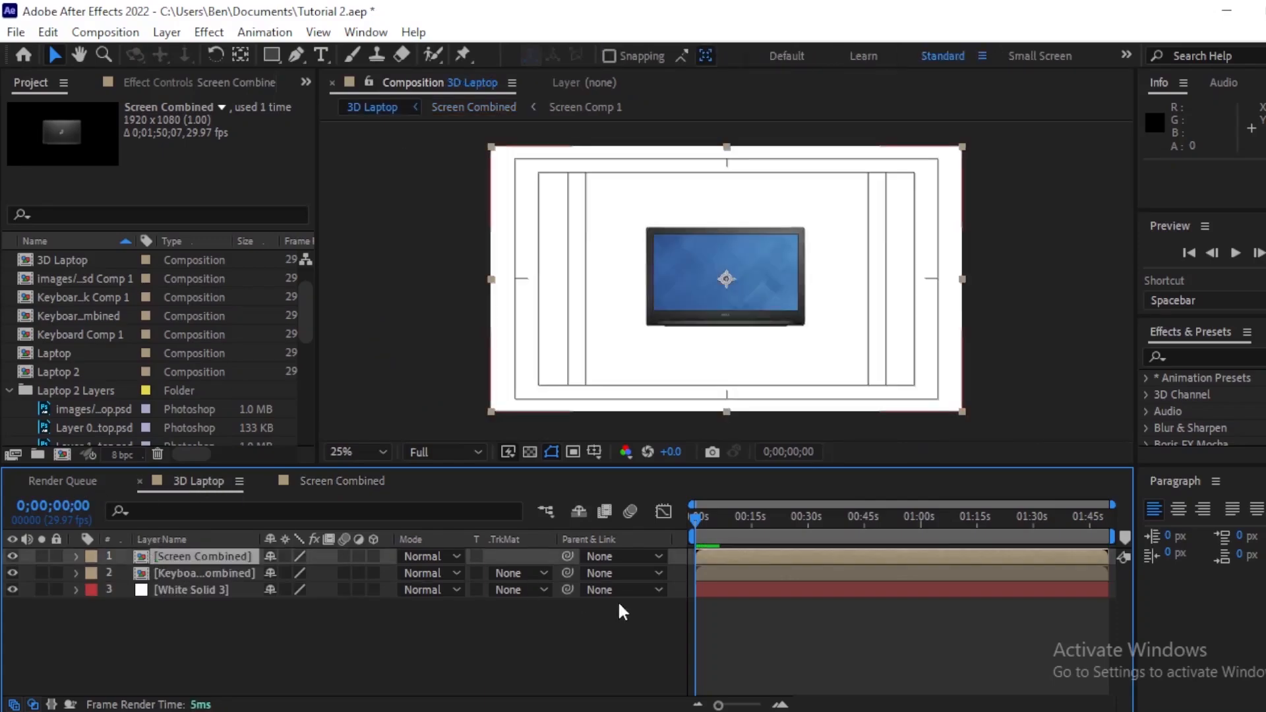
pyautogui.doubleClick(724, 574)
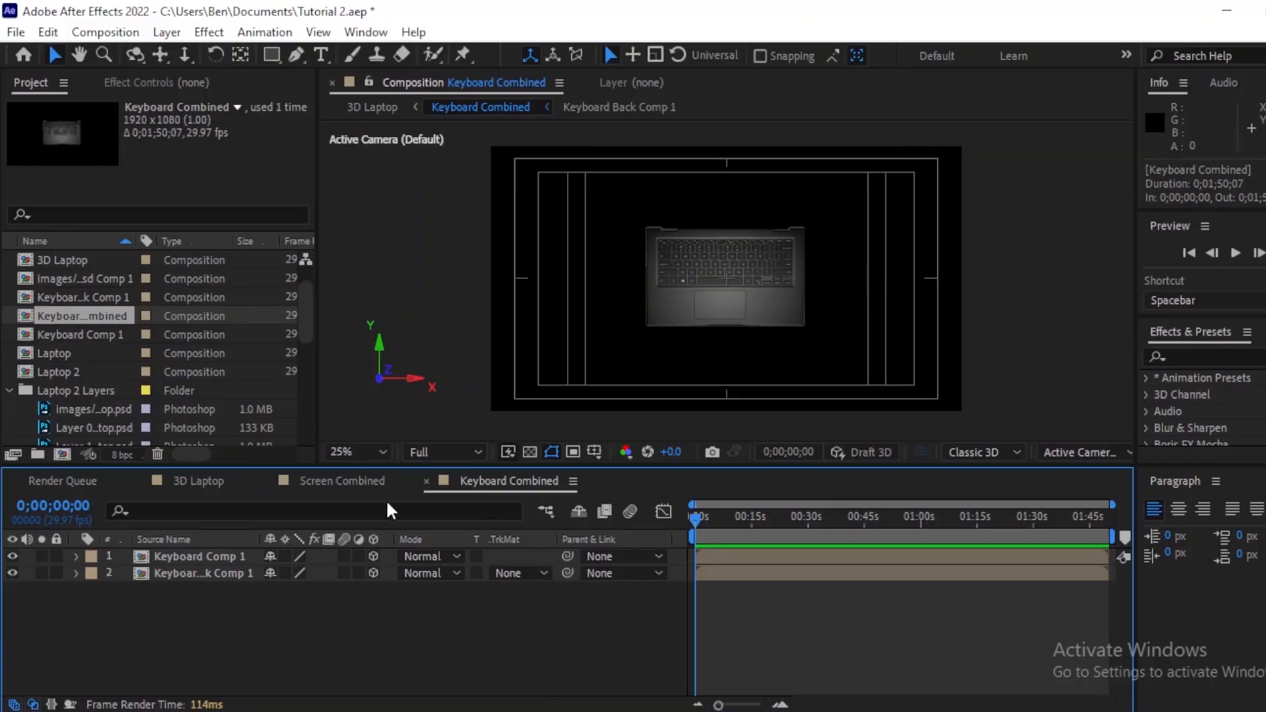
pyautogui.click(339, 481)
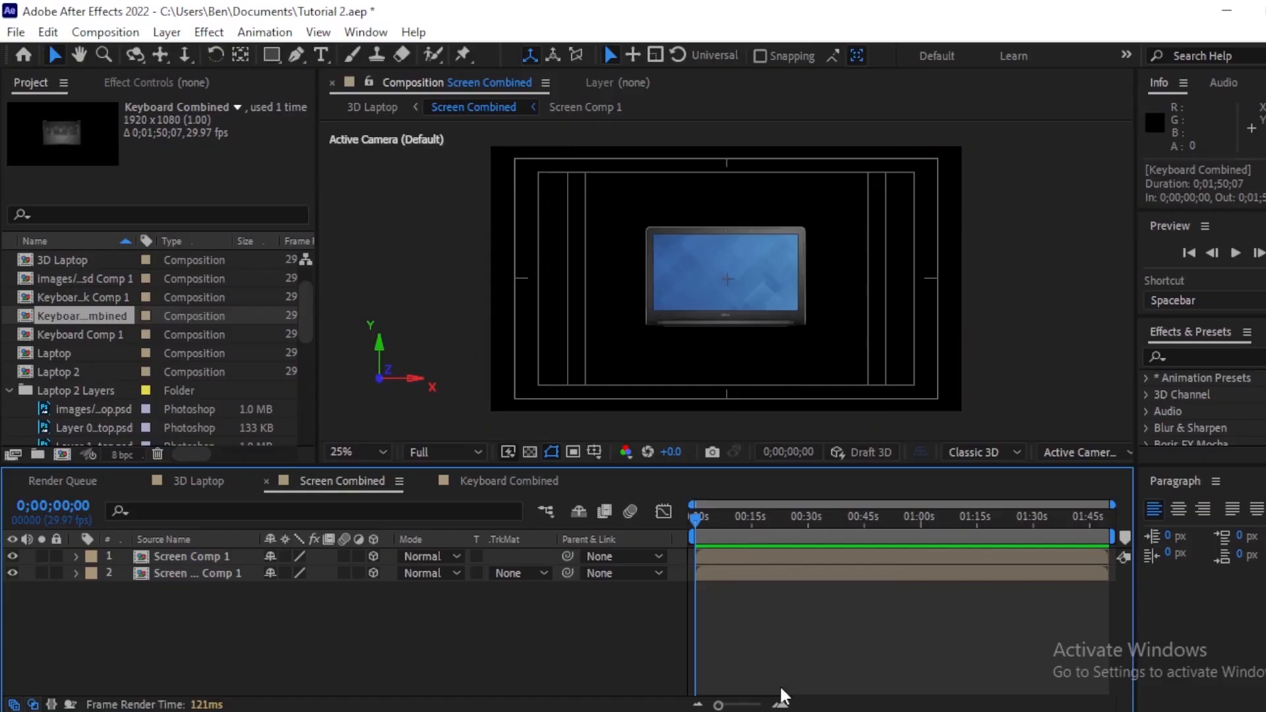
# Step: Back in Screen Combined, duplicate the Screen Comp 1 layer repeatedly until there are 21 copies
pyautogui.click(730, 555)
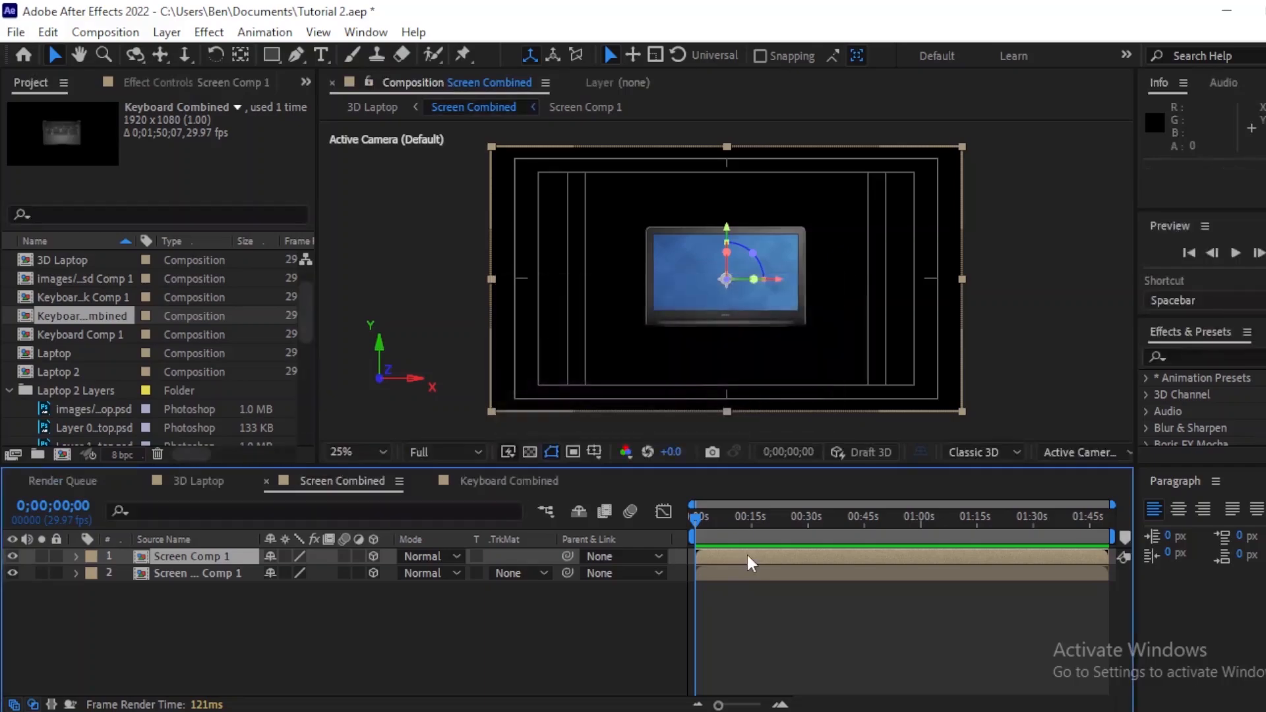
pyautogui.hotkey('ctrl', 'd')
pyautogui.hotkey('ctrl', 'd')
pyautogui.hotkey('ctrl', 'd')
pyautogui.hotkey('ctrl', 'd')
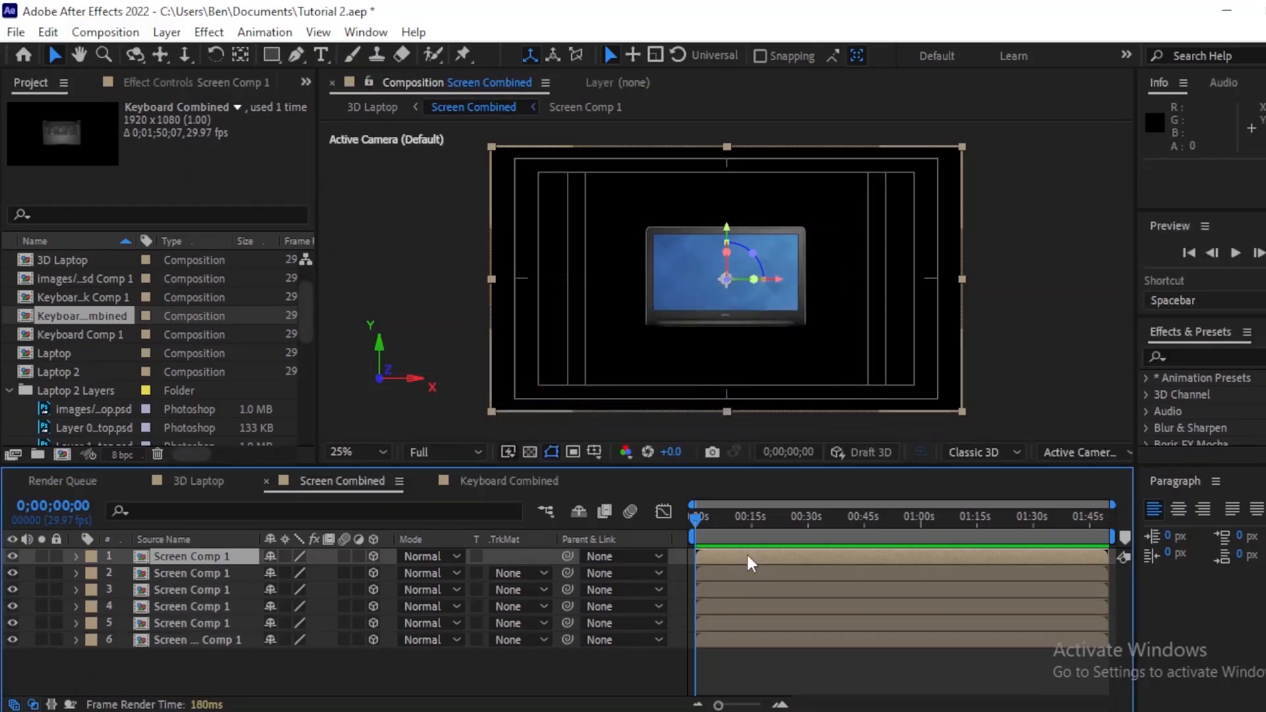
pyautogui.hotkey('ctrl', 'd')
pyautogui.hotkey('ctrl', 'd')
pyautogui.hotkey('ctrl', 'd')
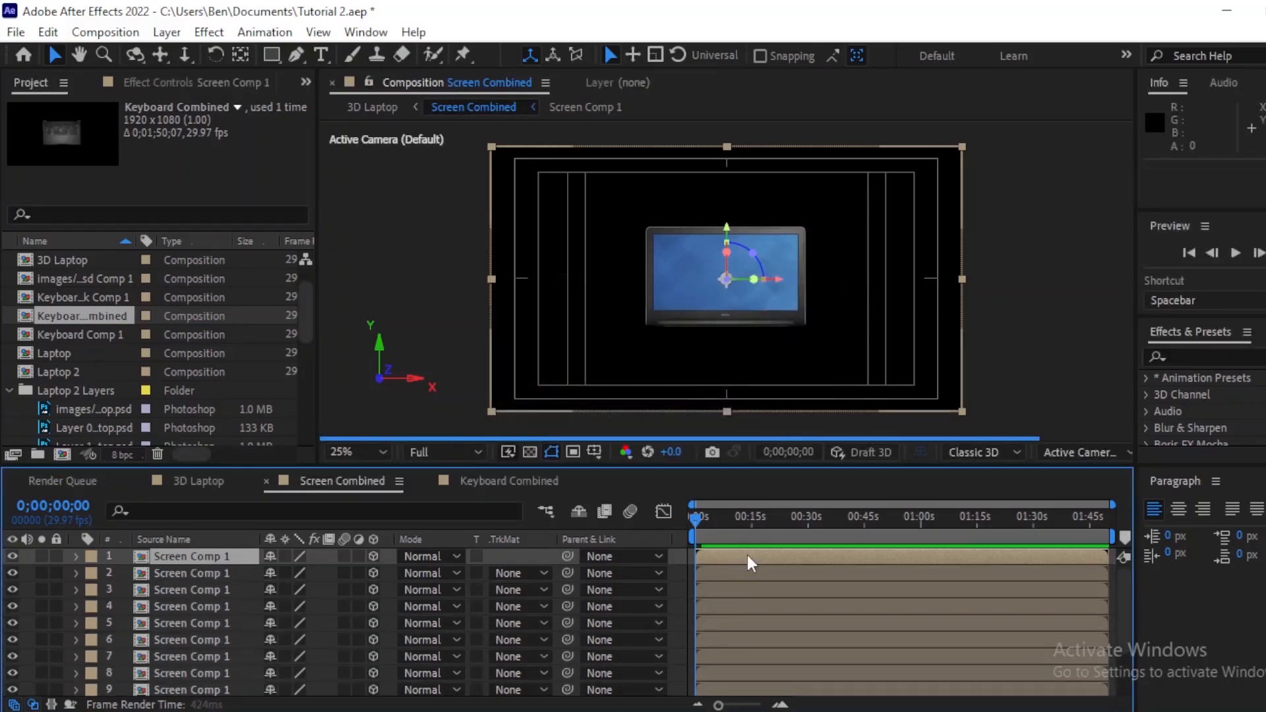
pyautogui.hotkey('ctrl', 'd')
pyautogui.hotkey('ctrl', 'd')
pyautogui.hotkey('ctrl', 'd')
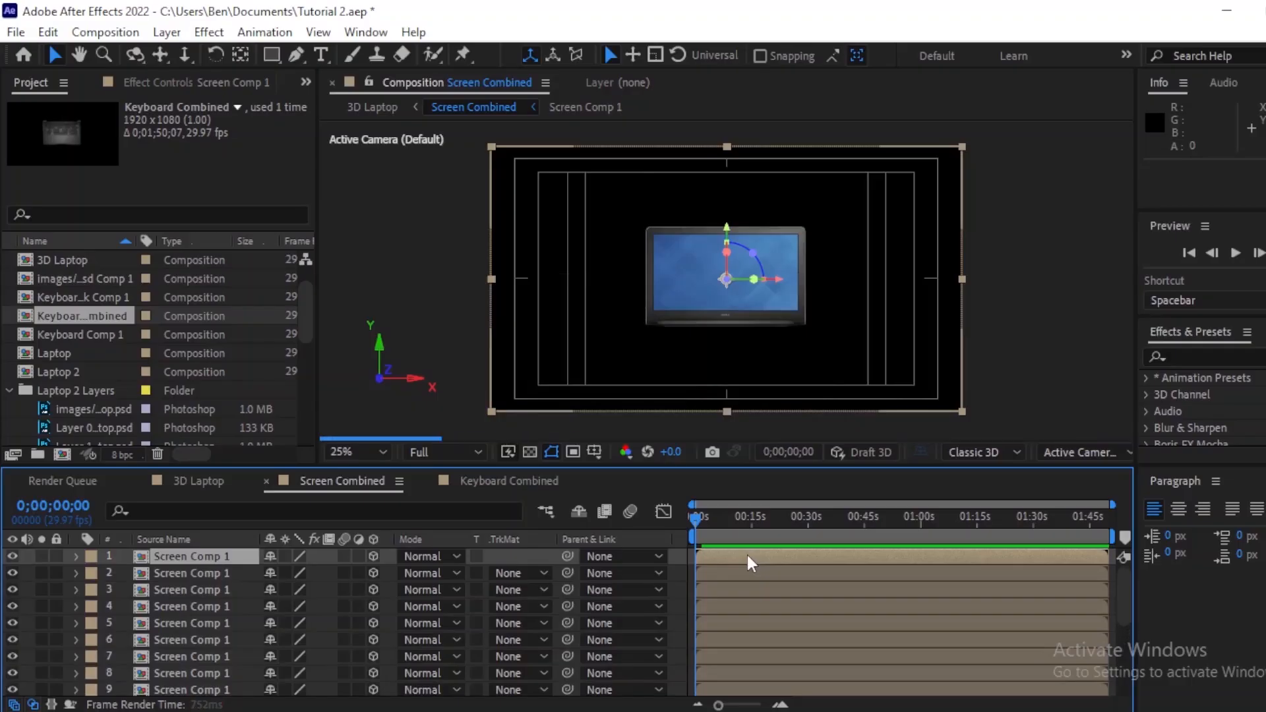
pyautogui.hotkey('ctrl', 'd')
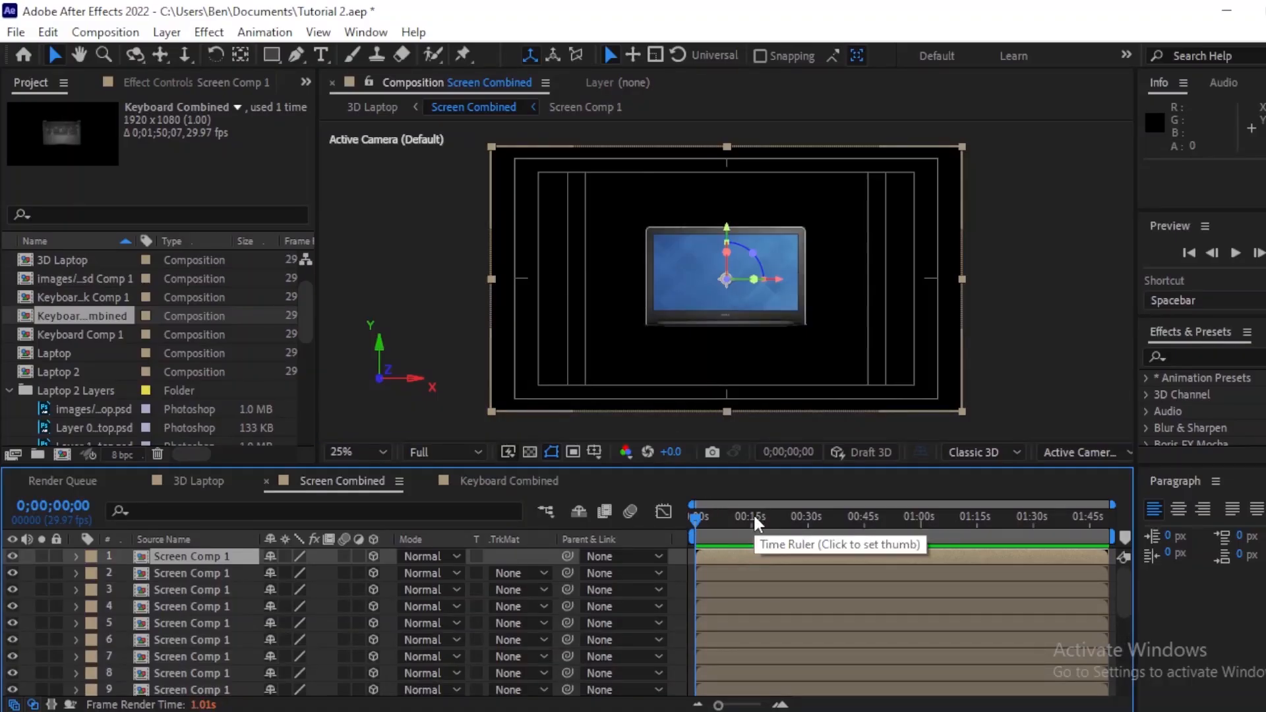
# Step: Reveal Position for all layers and set the Z position of layers 1 to 6 to 1 through 6
pyautogui.hotkey('ctrl', 'a')
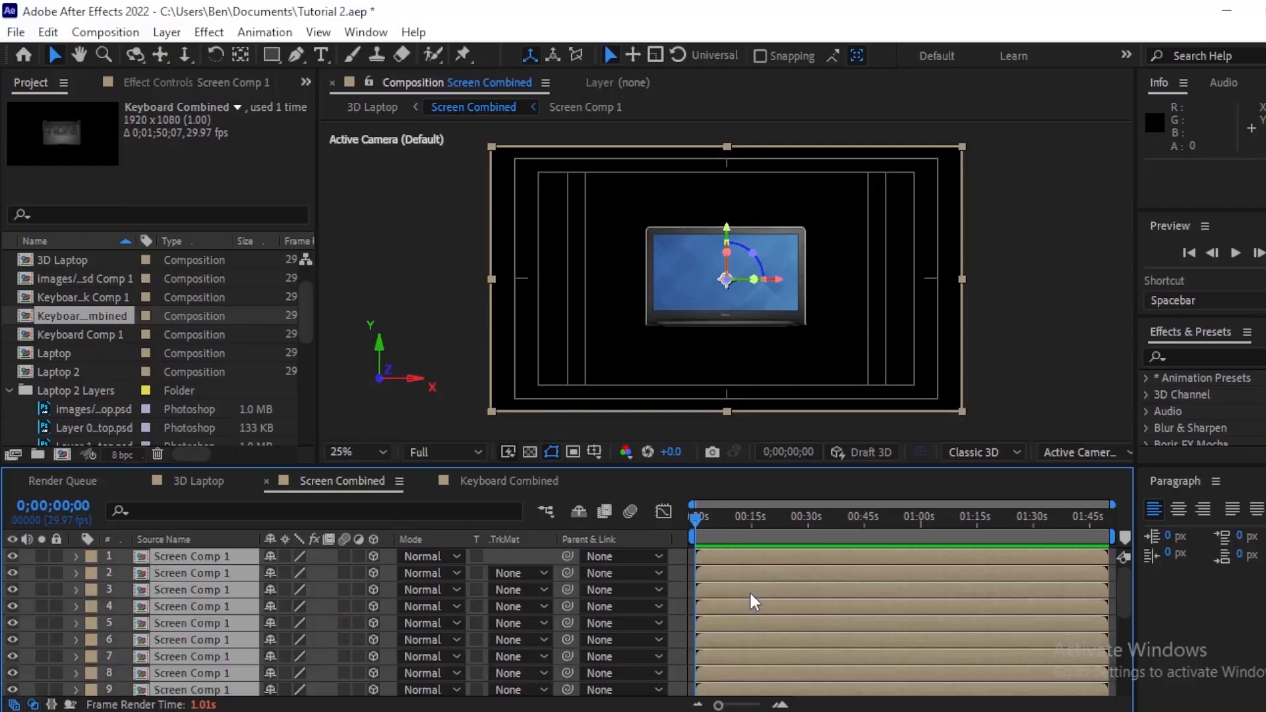
pyautogui.press('p')
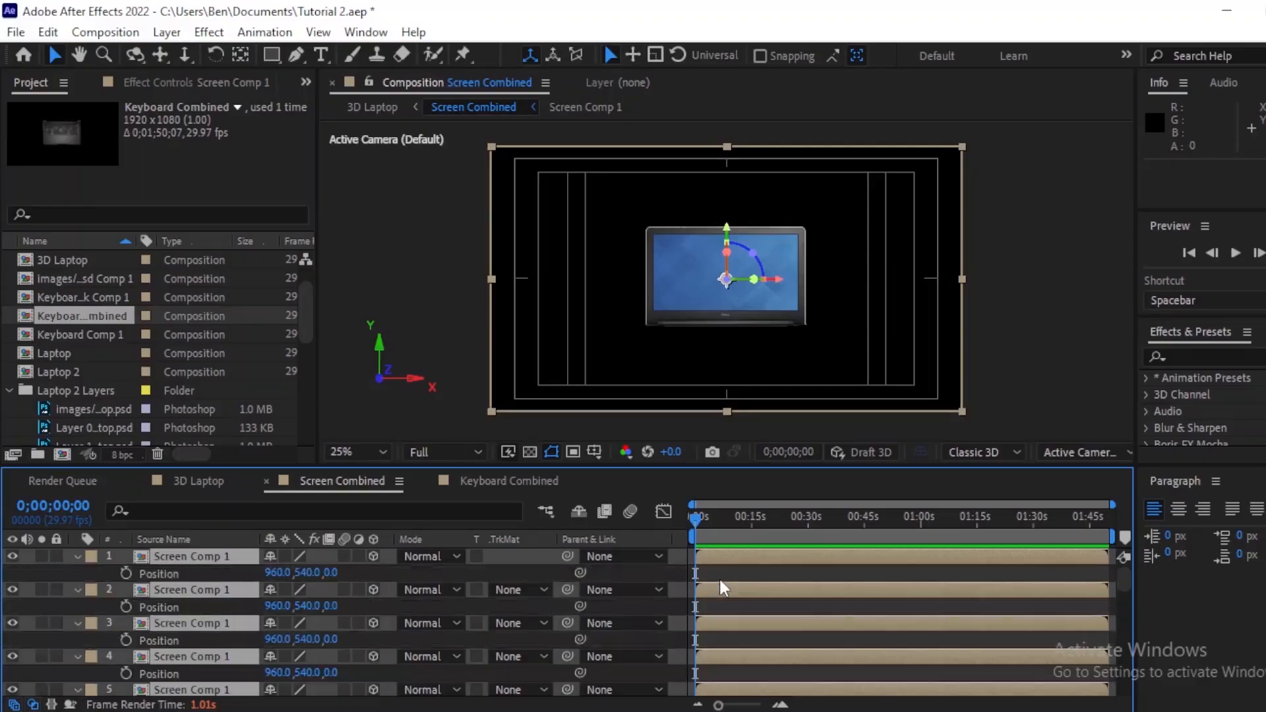
pyautogui.press('F2')
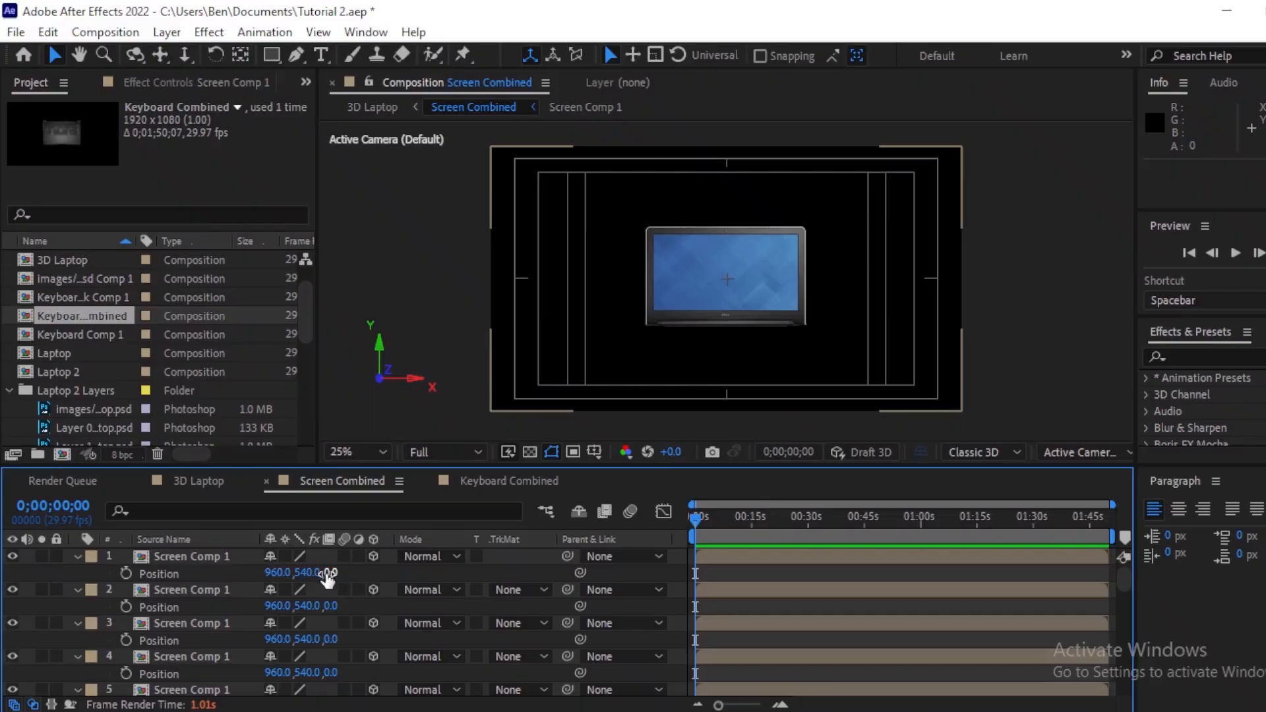
pyautogui.click(331, 573)
pyautogui.write('1')
pyautogui.click(332, 605)
pyautogui.write('2')
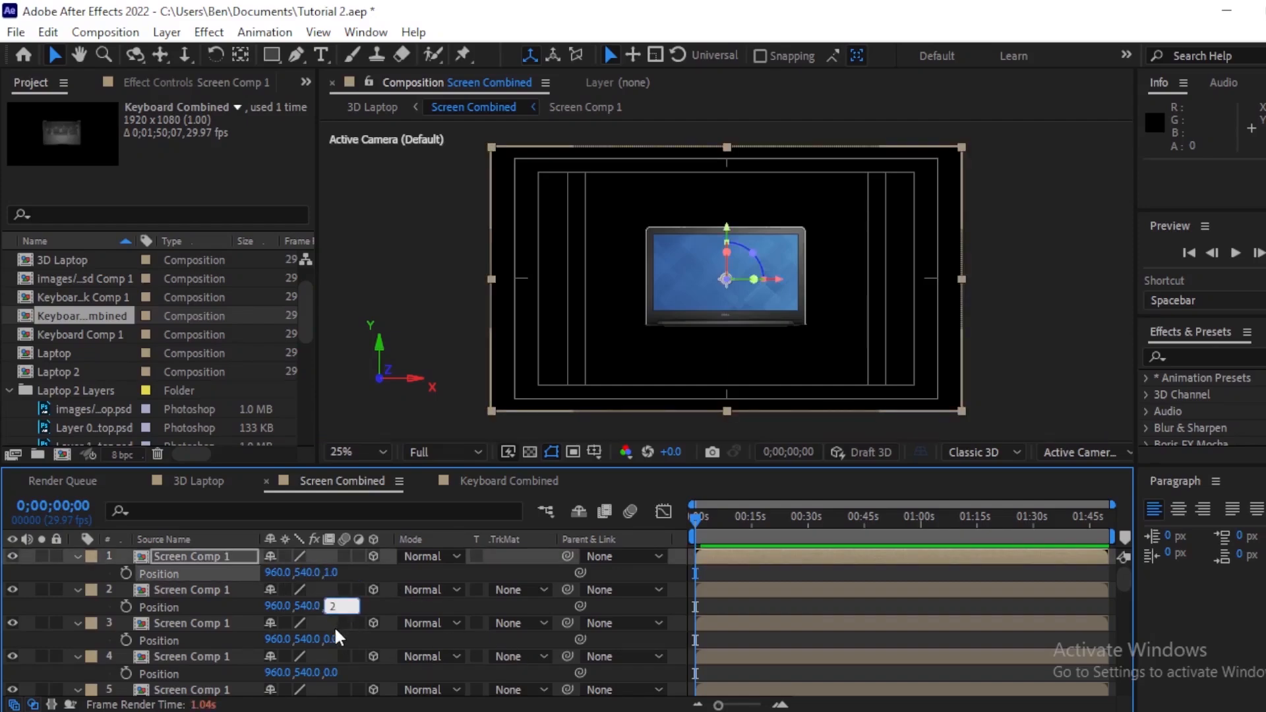
pyautogui.click(330, 639)
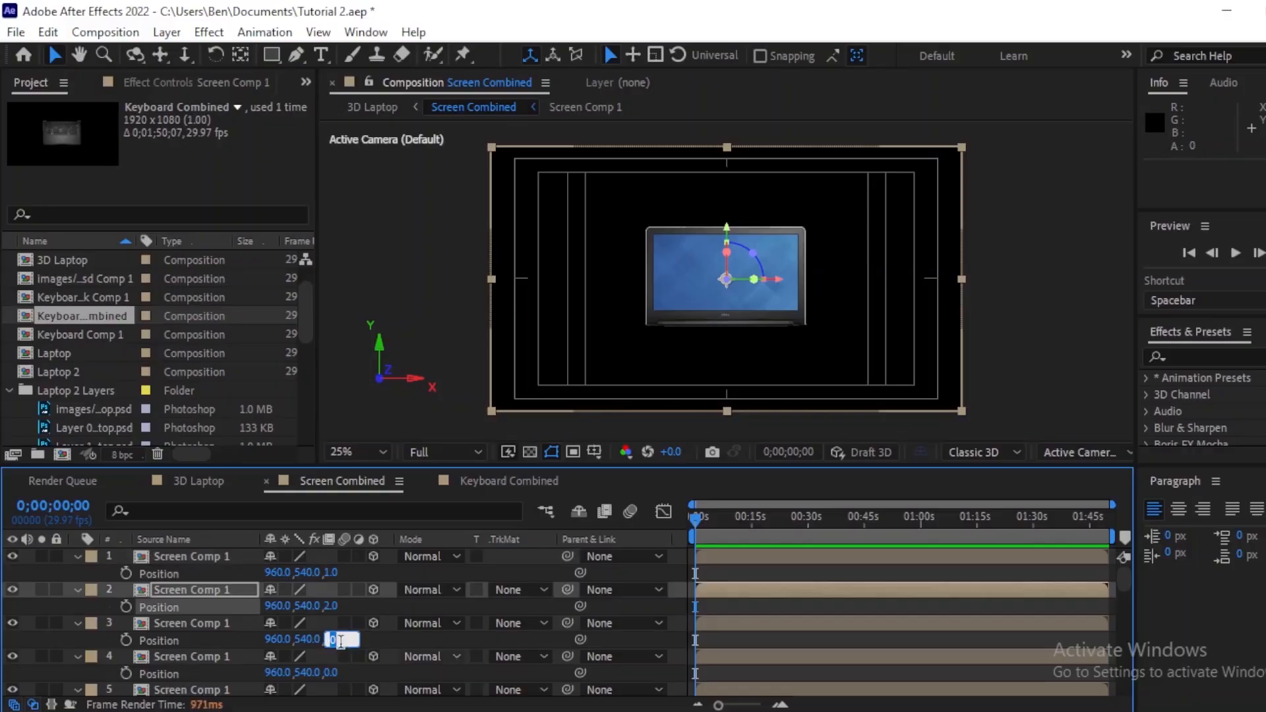
pyautogui.write('3')
pyautogui.click(723, 640)
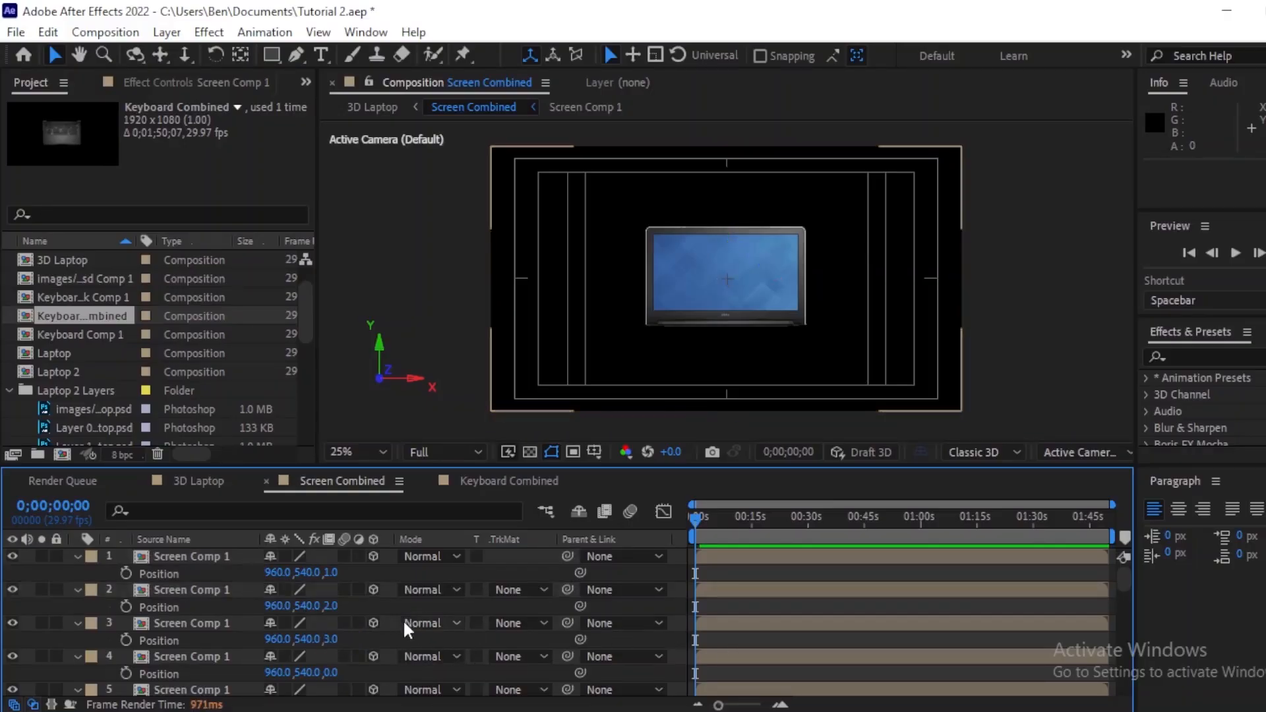
pyautogui.click(331, 672)
pyautogui.write('4')
pyautogui.click(1046, 569)
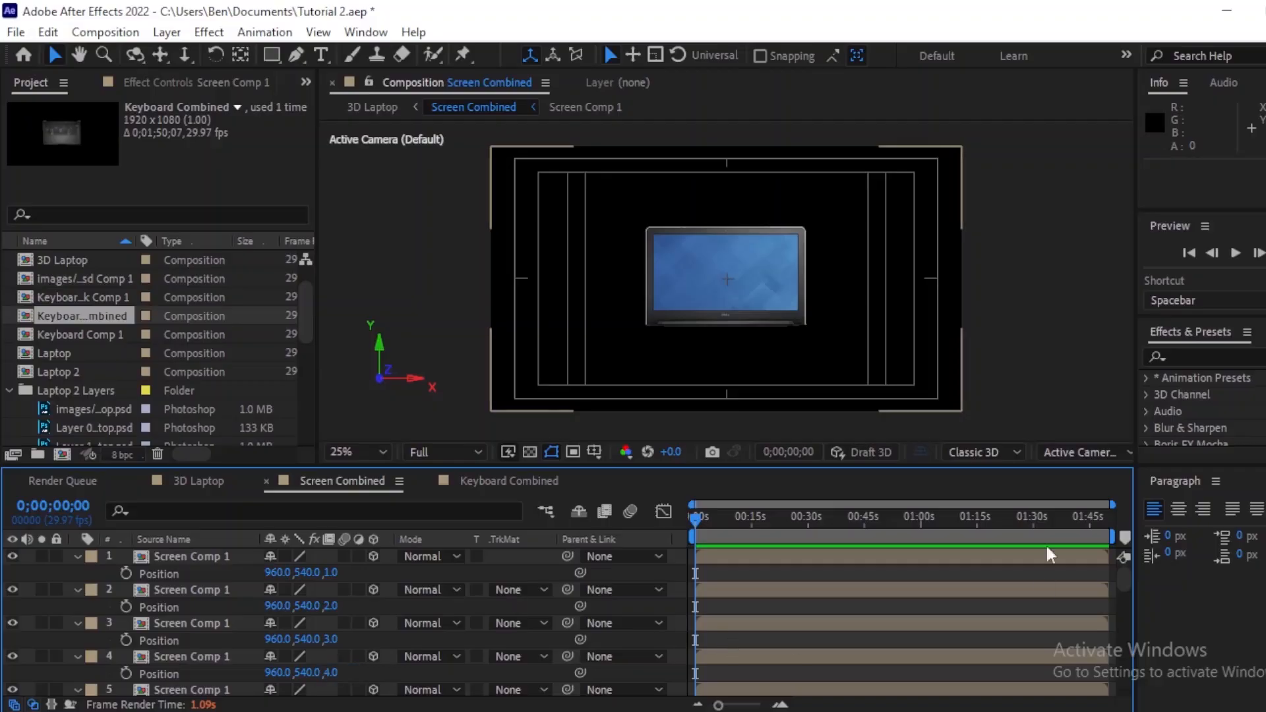
pyautogui.moveTo(789, 467); pyautogui.dragTo(789, 399)
pyautogui.click(331, 637)
pyautogui.write('5')
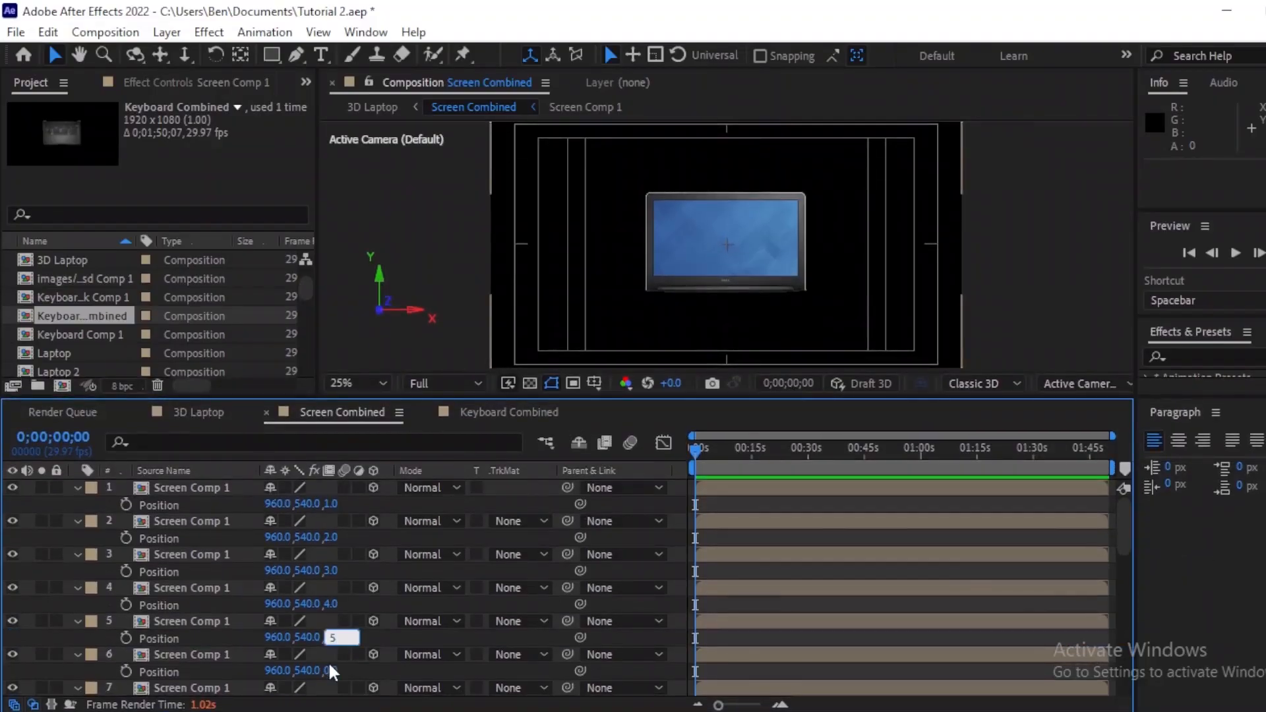
pyautogui.click(331, 670)
pyautogui.write('6')
pyautogui.press('Return')
# Step: Set the Z position of layers 7 to 11 to 7 through 11
pyautogui.scroll(-2, 1124, 528)
pyautogui.moveTo(1123, 528); pyautogui.dragTo(1123, 558)
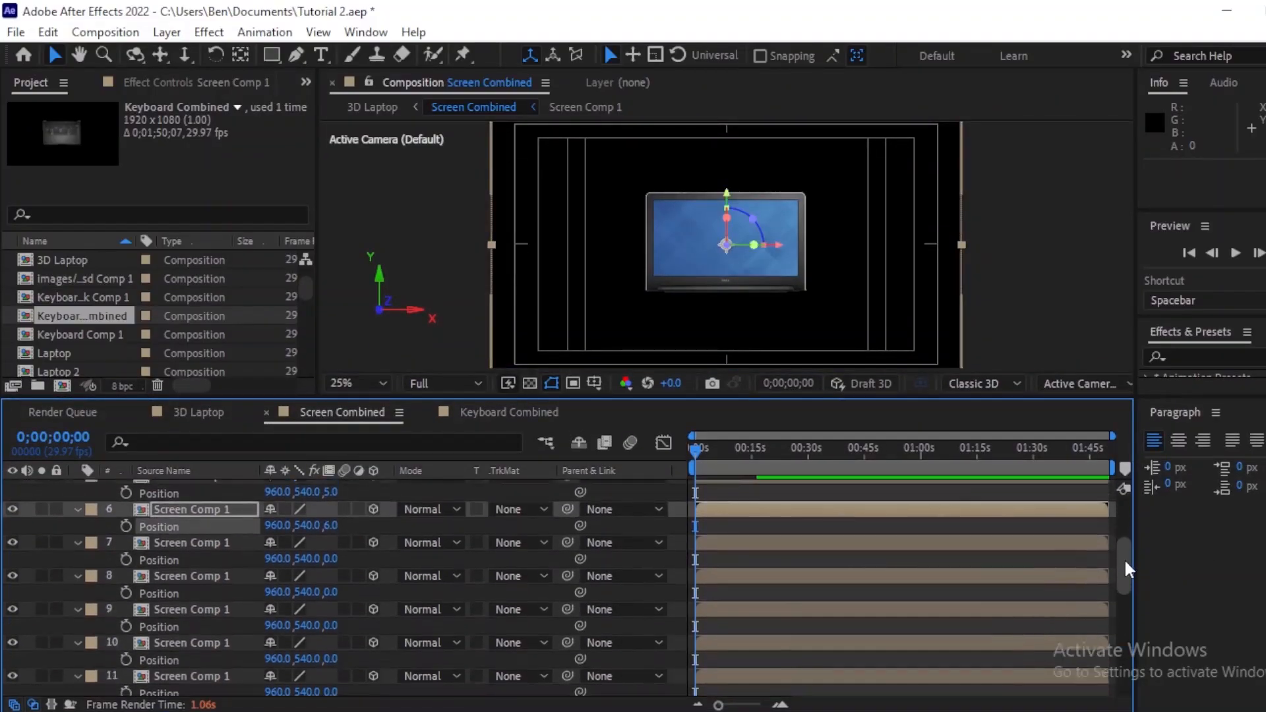
pyautogui.click(331, 556)
pyautogui.write('7')
pyautogui.click(332, 588)
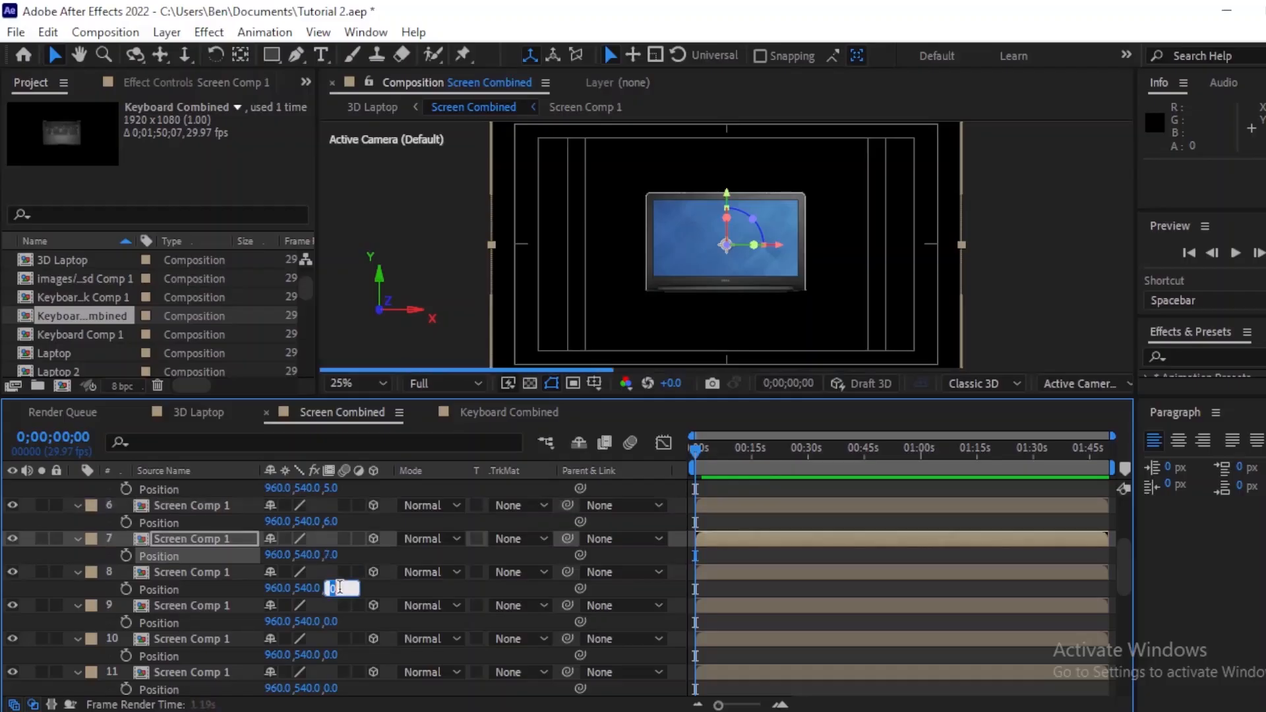
pyautogui.write('8')
pyautogui.click(332, 621)
pyautogui.write('9')
pyautogui.click(332, 654)
pyautogui.write('10')
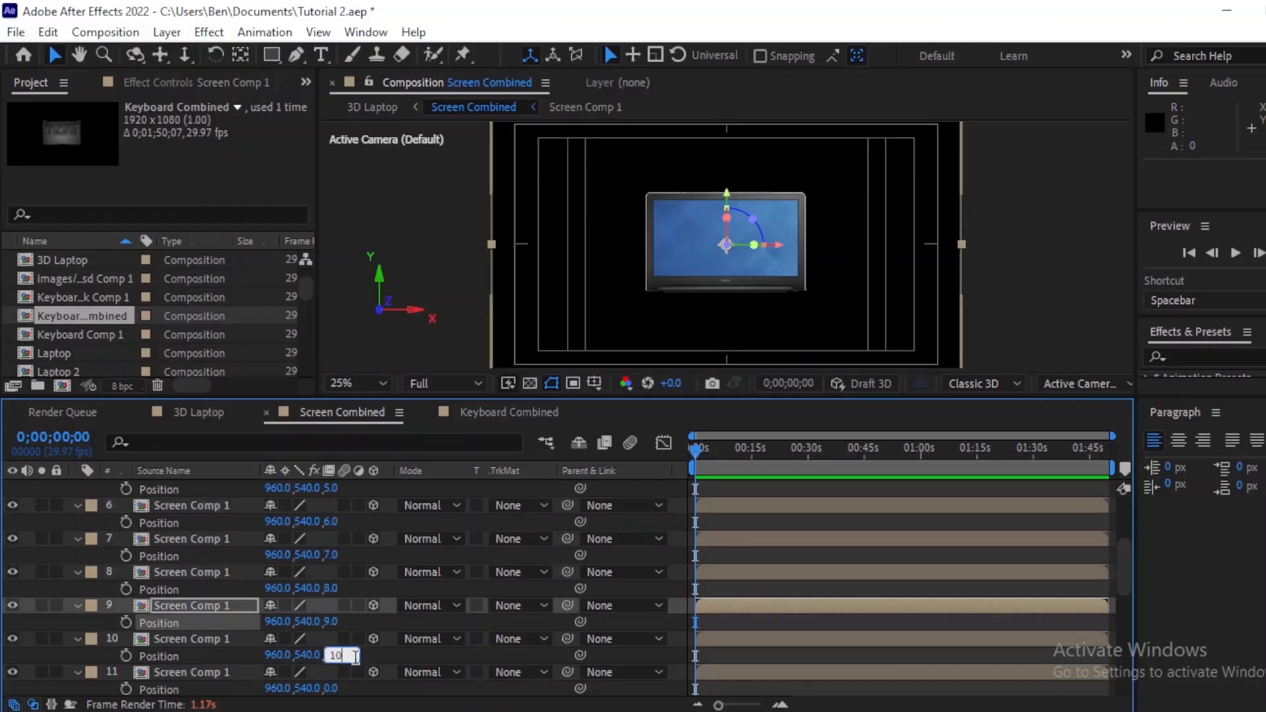
pyautogui.click(332, 688)
pyautogui.write('11')
pyautogui.press('Return')
# Step: Set the Z position of Screen Comp 1 layers 12 to 17 to 12 through 17
pyautogui.scroll(-1, 1125, 568)
pyautogui.moveTo(1126, 567); pyautogui.dragTo(1145, 622)
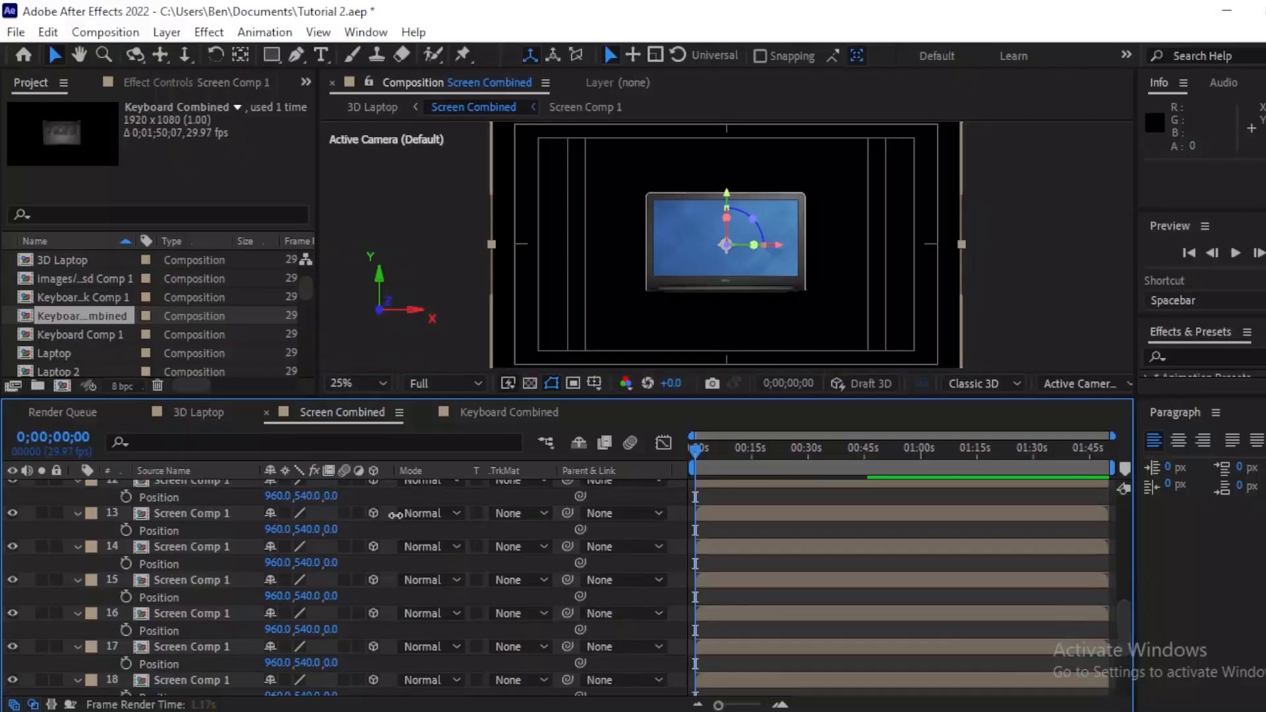
pyautogui.click(333, 496)
pyautogui.write('12')
pyautogui.click(332, 529)
pyautogui.write('13')
pyautogui.click(333, 563)
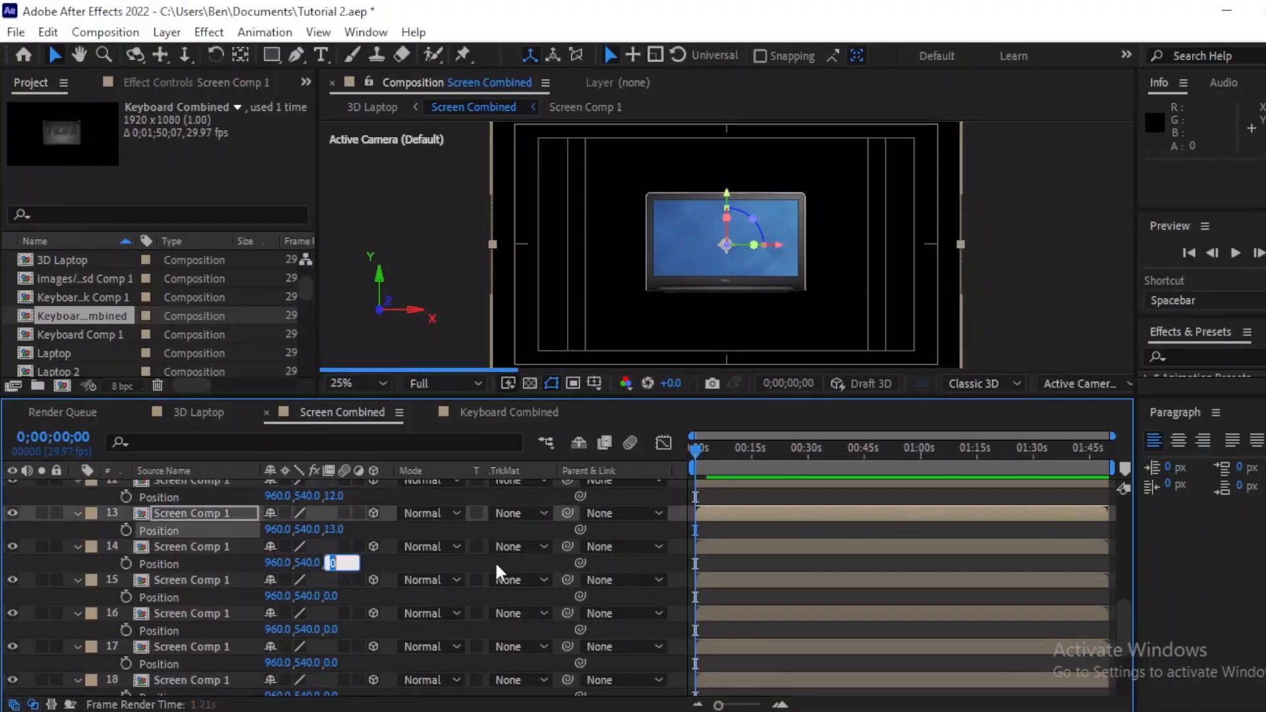
pyautogui.write('14')
pyautogui.press('Return')
pyautogui.click(331, 596)
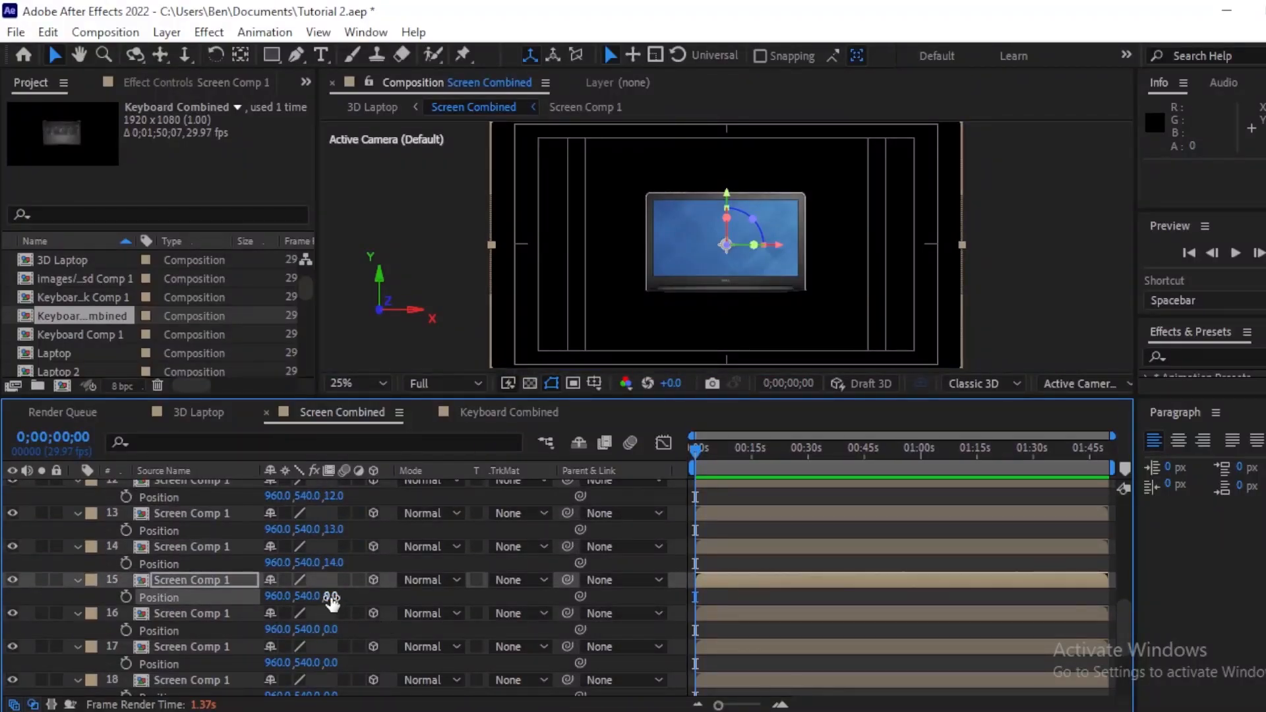
pyautogui.write('15')
pyautogui.click(332, 629)
pyautogui.write('16')
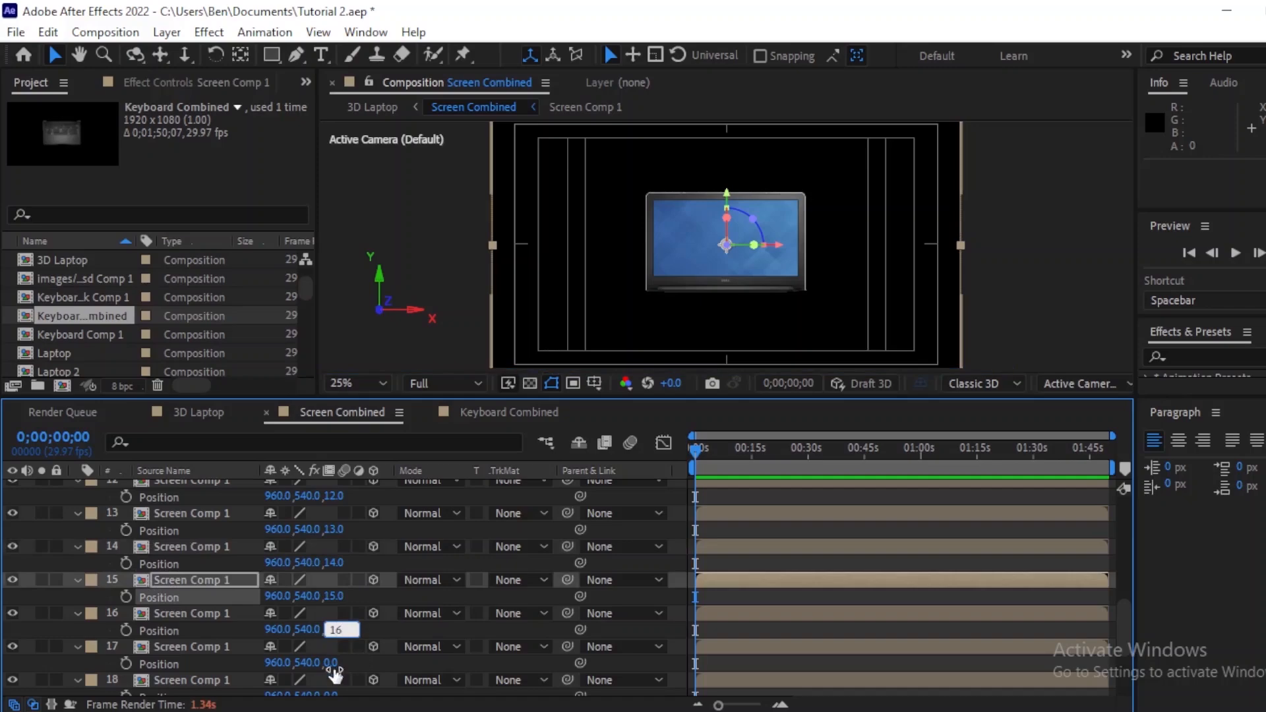
pyautogui.click(332, 663)
pyautogui.write('17')
pyautogui.press('Return')
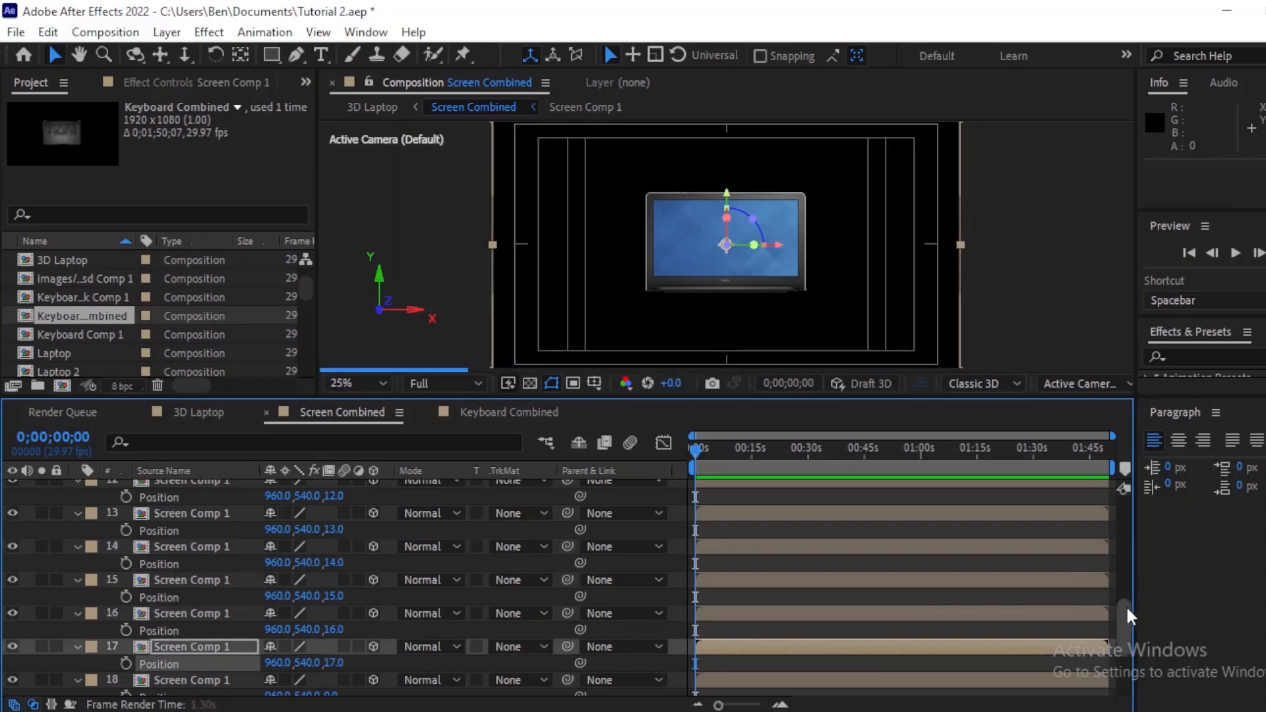
# Step: Set the Z position of layers 18 to 22 to 18 through 22
pyautogui.moveTo(1126, 604); pyautogui.dragTo(1126, 659)
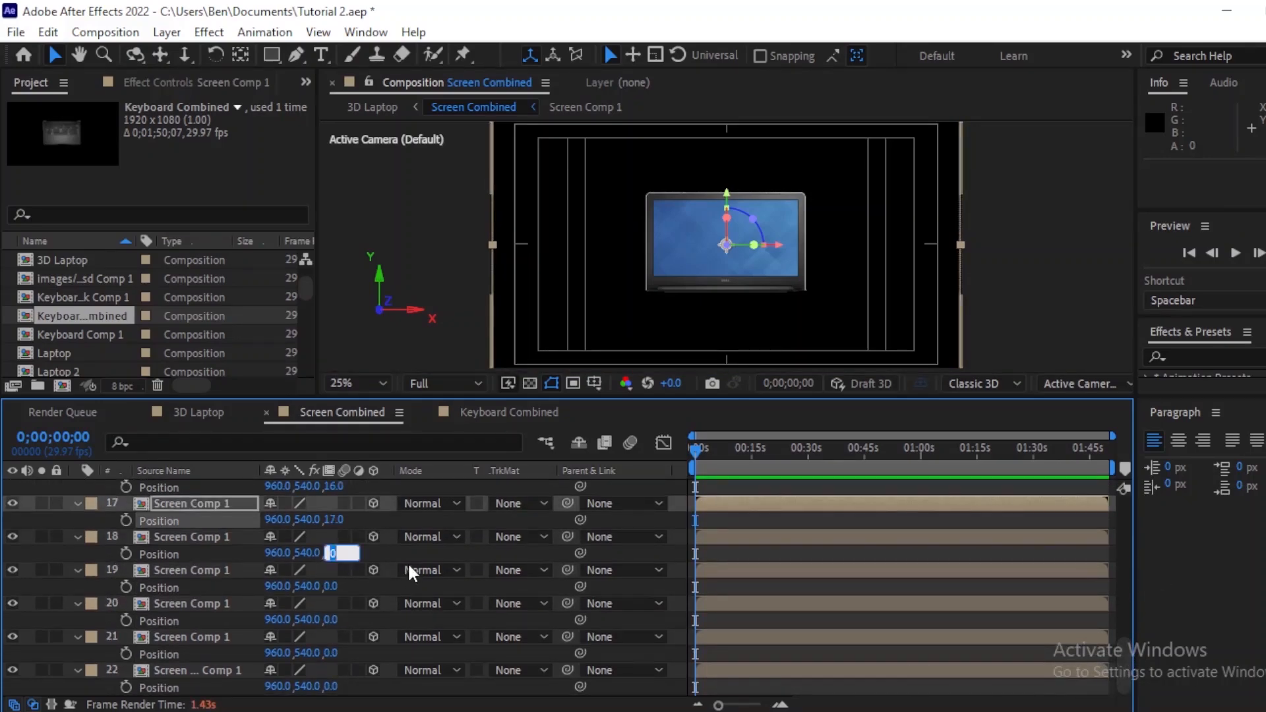
pyautogui.write('18')
pyautogui.click(333, 586)
pyautogui.write('19')
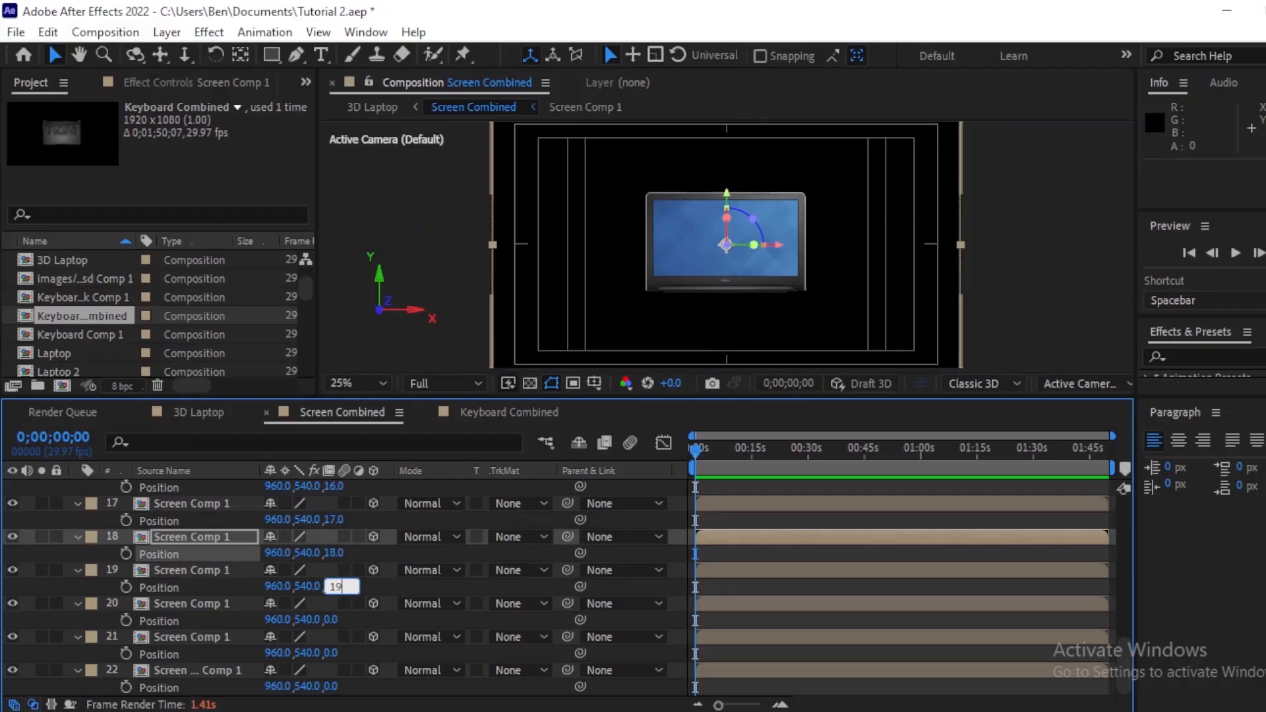
pyautogui.click(333, 620)
pyautogui.write('20')
pyautogui.click(333, 653)
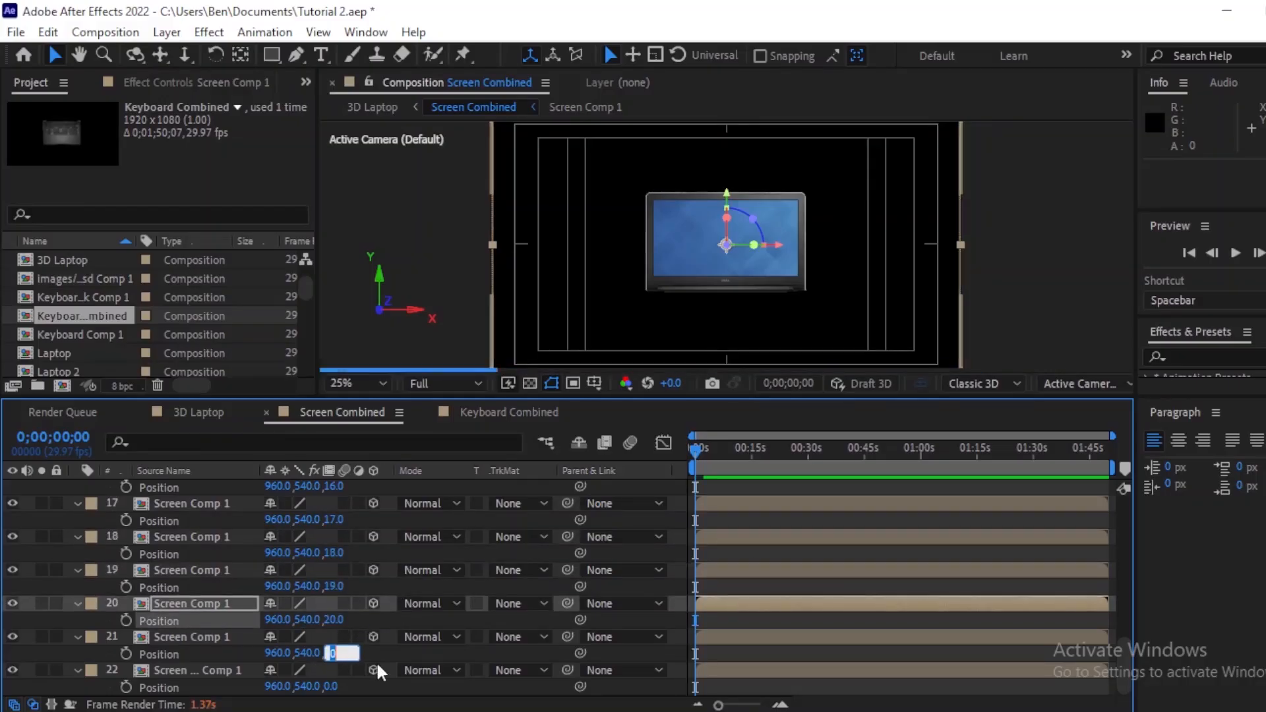
pyautogui.write('21')
pyautogui.click(333, 686)
pyautogui.write('22')
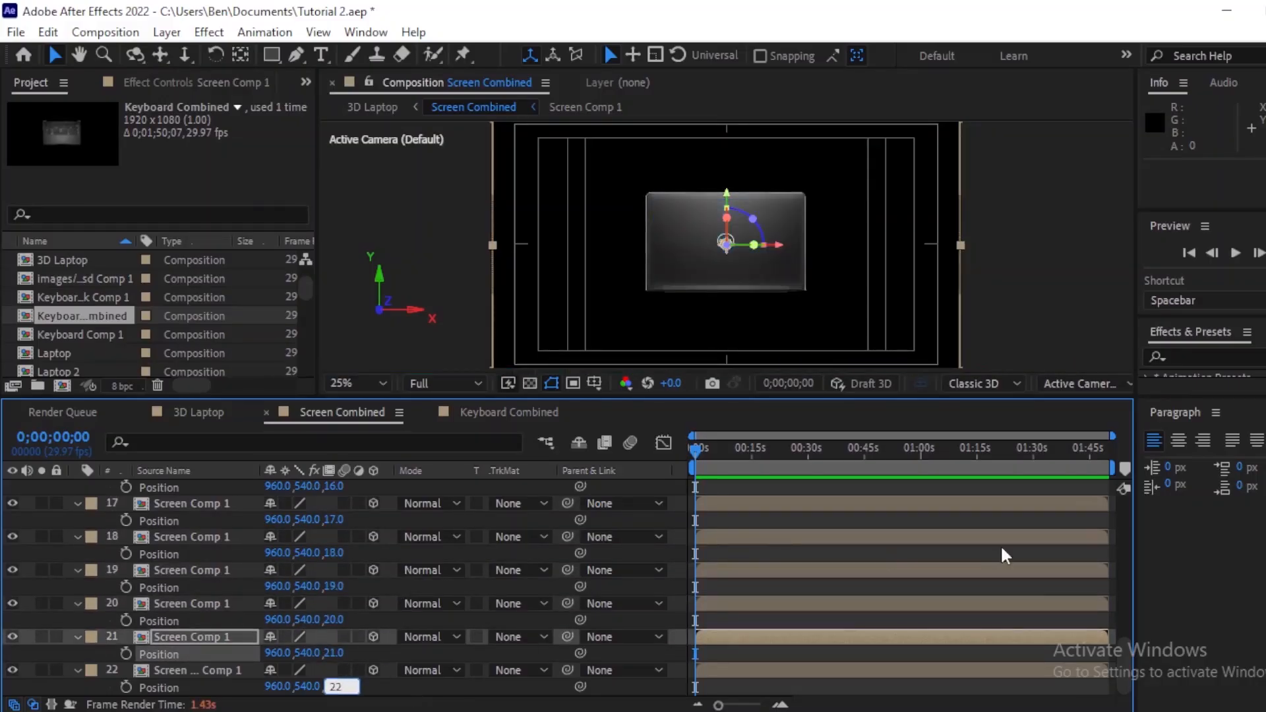
pyautogui.click(855, 548)
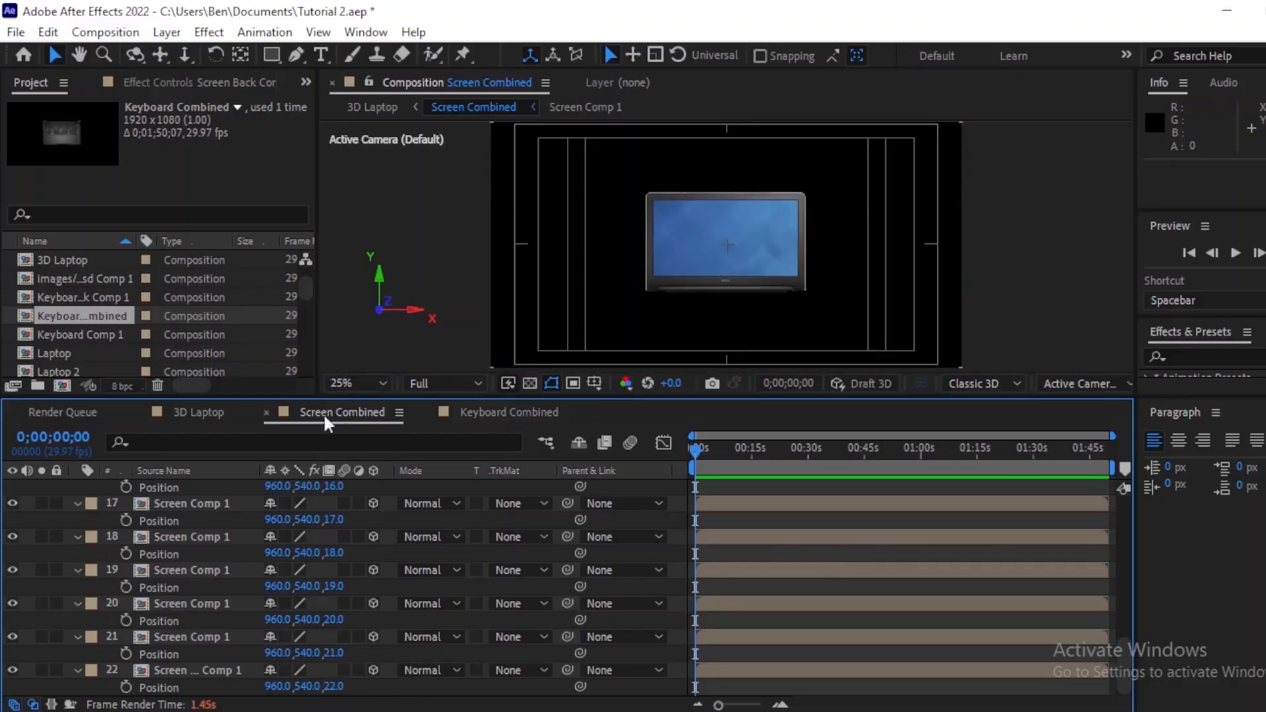
# Step: Switch to the Keyboard Combined comp and duplicate the Keyboard Comp 1 layer until there are 21 copies
pyautogui.click(507, 413)
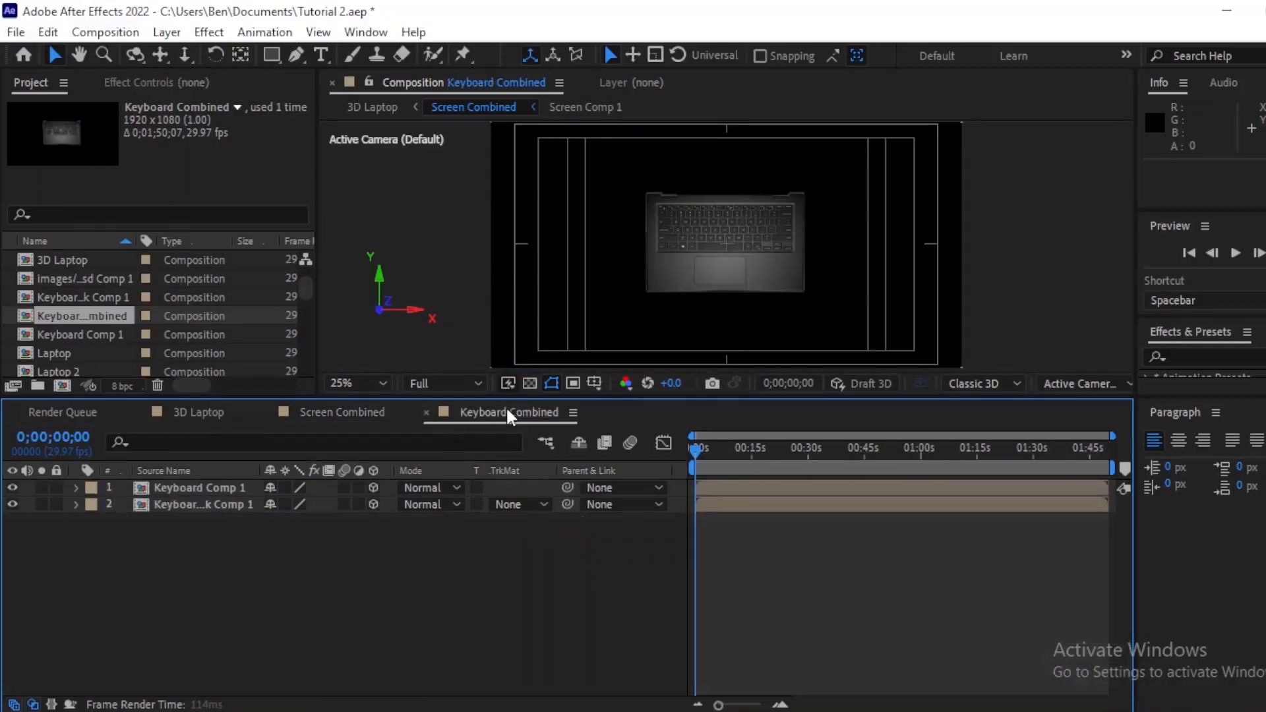
pyautogui.click(727, 486)
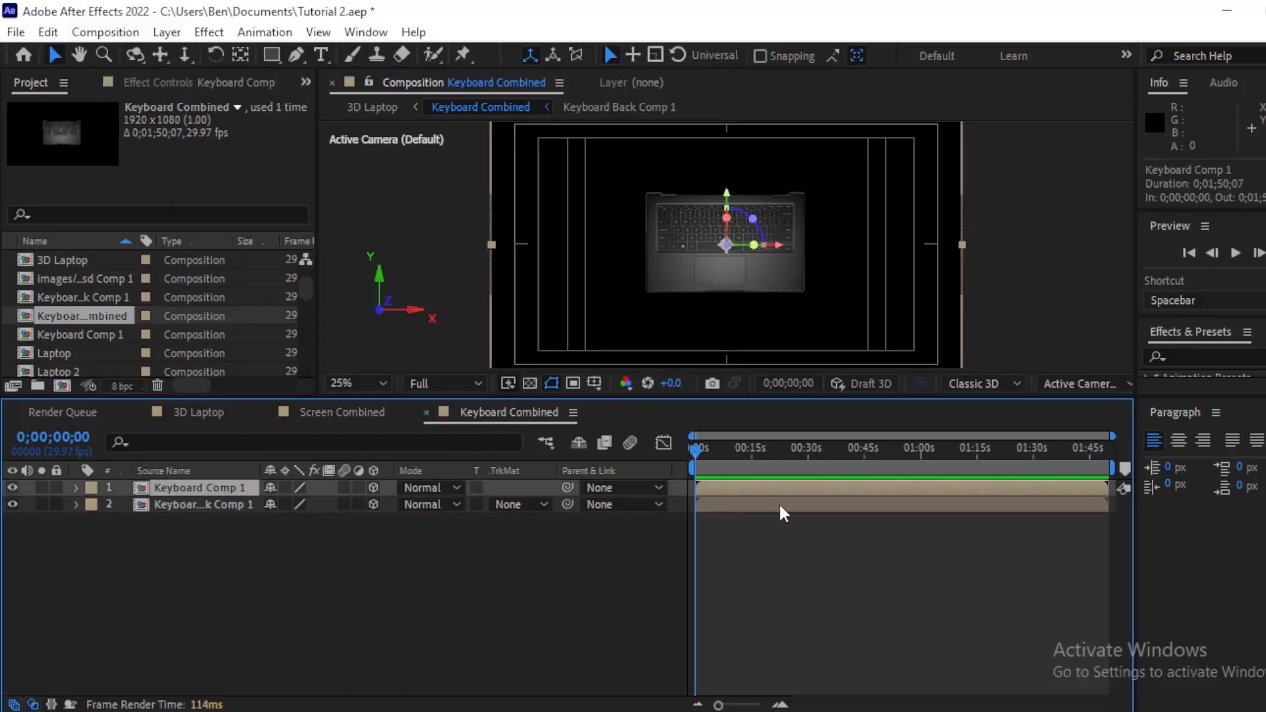
pyautogui.hotkey('ctrl', 'd')
pyautogui.hotkey('ctrl', 'd')
pyautogui.hotkey('ctrl', 'd')
pyautogui.hotkey('ctrl', 'd')
pyautogui.hotkey('ctrl', 'd')
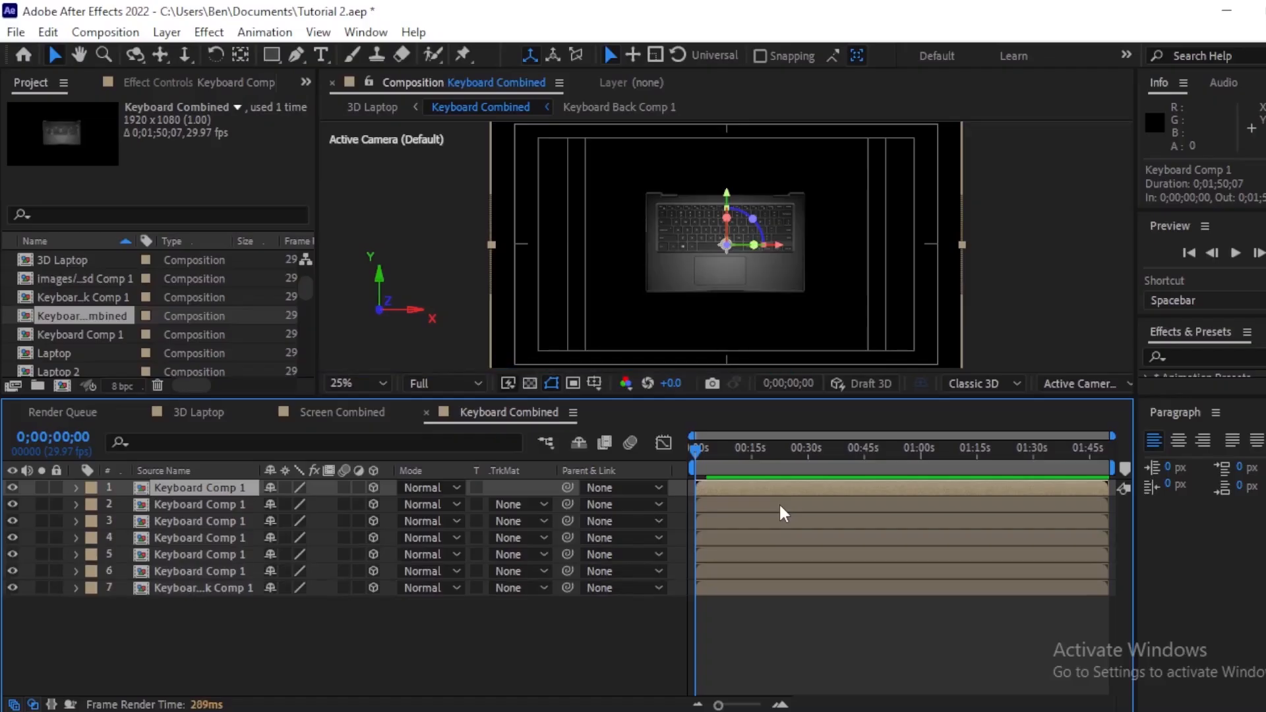
pyautogui.hotkey('ctrl', 'd')
pyautogui.hotkey('ctrl', 'd')
pyautogui.hotkey('ctrl', 'd')
pyautogui.hotkey('ctrl', 'd')
pyautogui.hotkey('ctrl', 'd')
pyautogui.hotkey('ctrl', 'd')
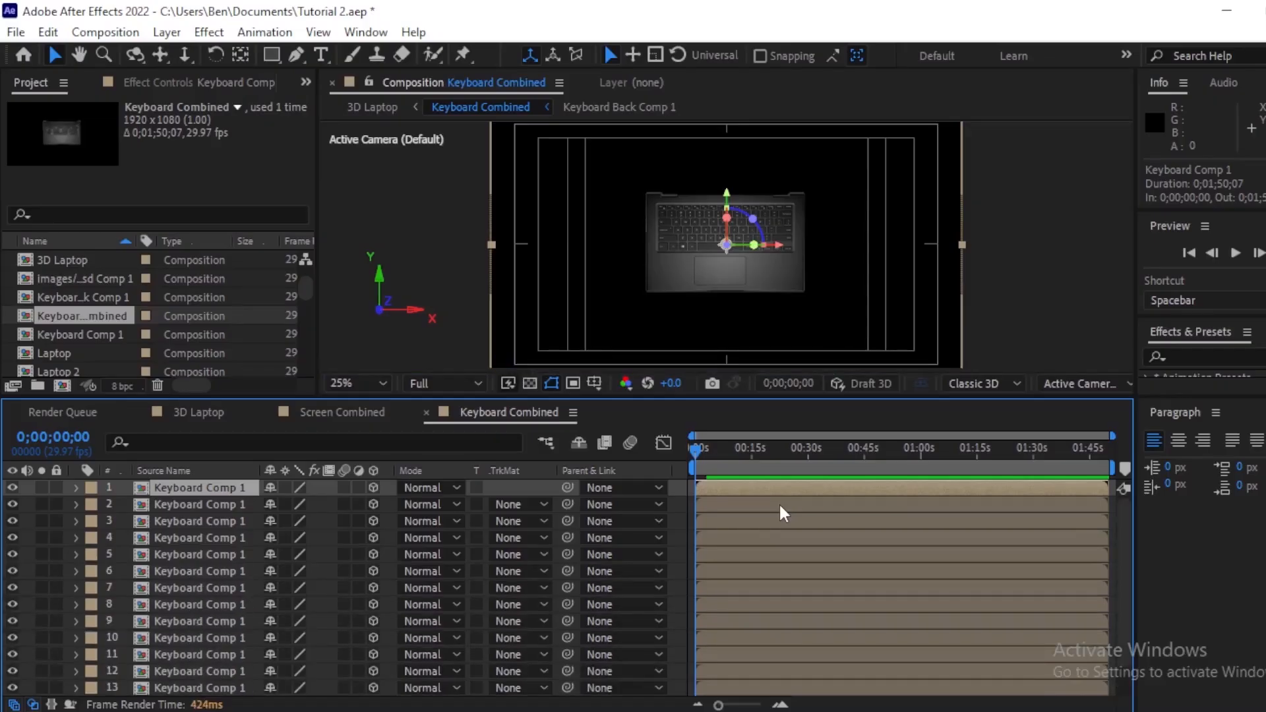
pyautogui.hotkey('ctrl', 'd')
pyautogui.hotkey('ctrl', 'd')
pyautogui.hotkey('ctrl', 'd')
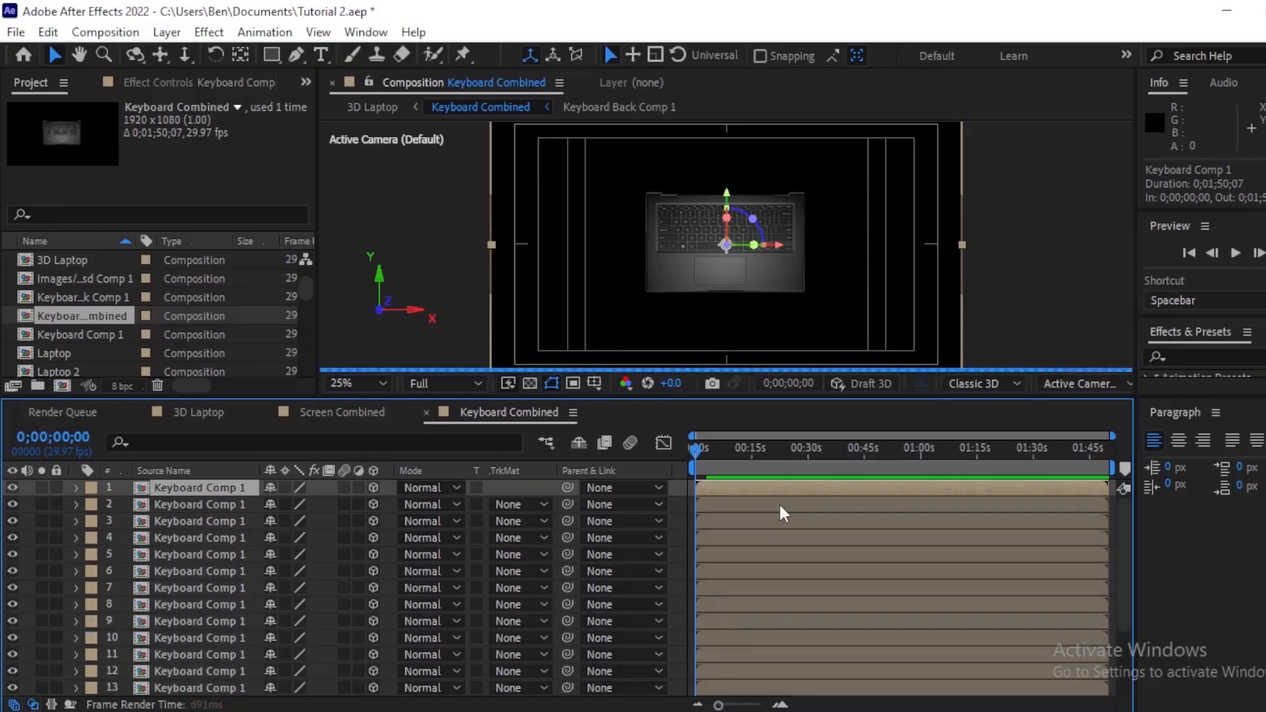
pyautogui.hotkey('ctrl', 'd')
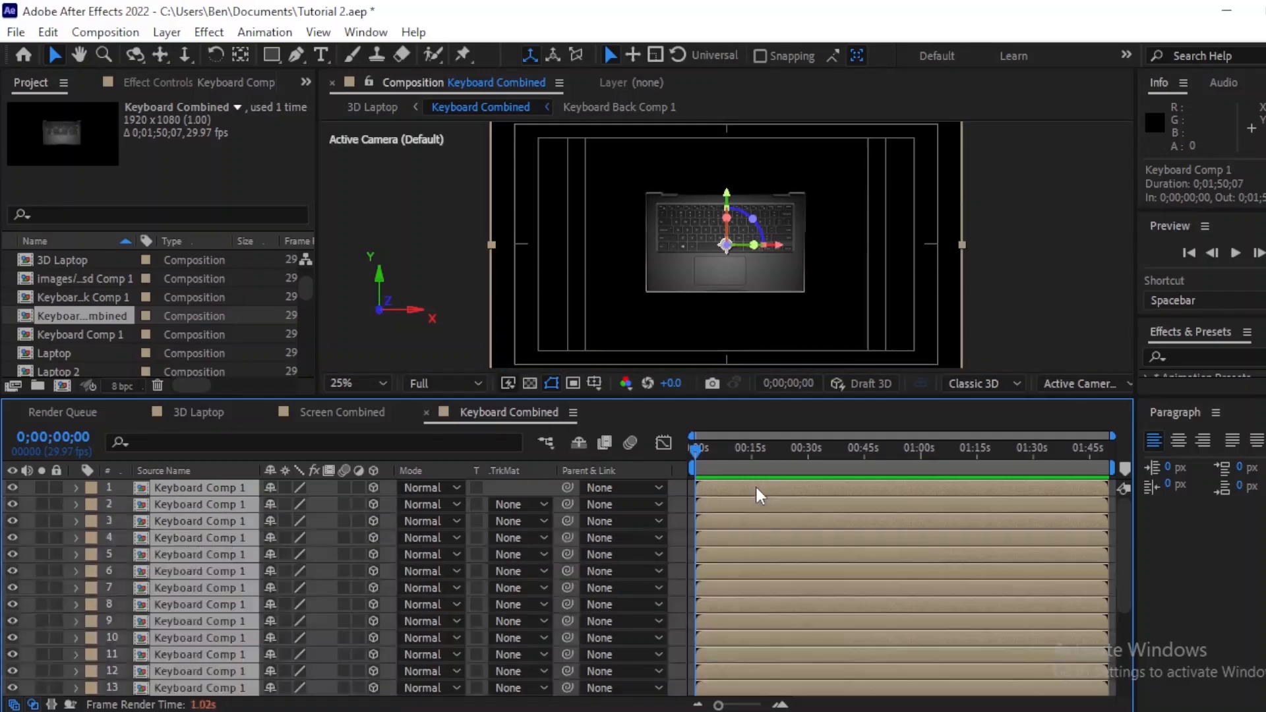
# Step: Reveal Position for all keyboard layers and set the Z position of layers 1 to 6 to 1 through 6
pyautogui.press('p')
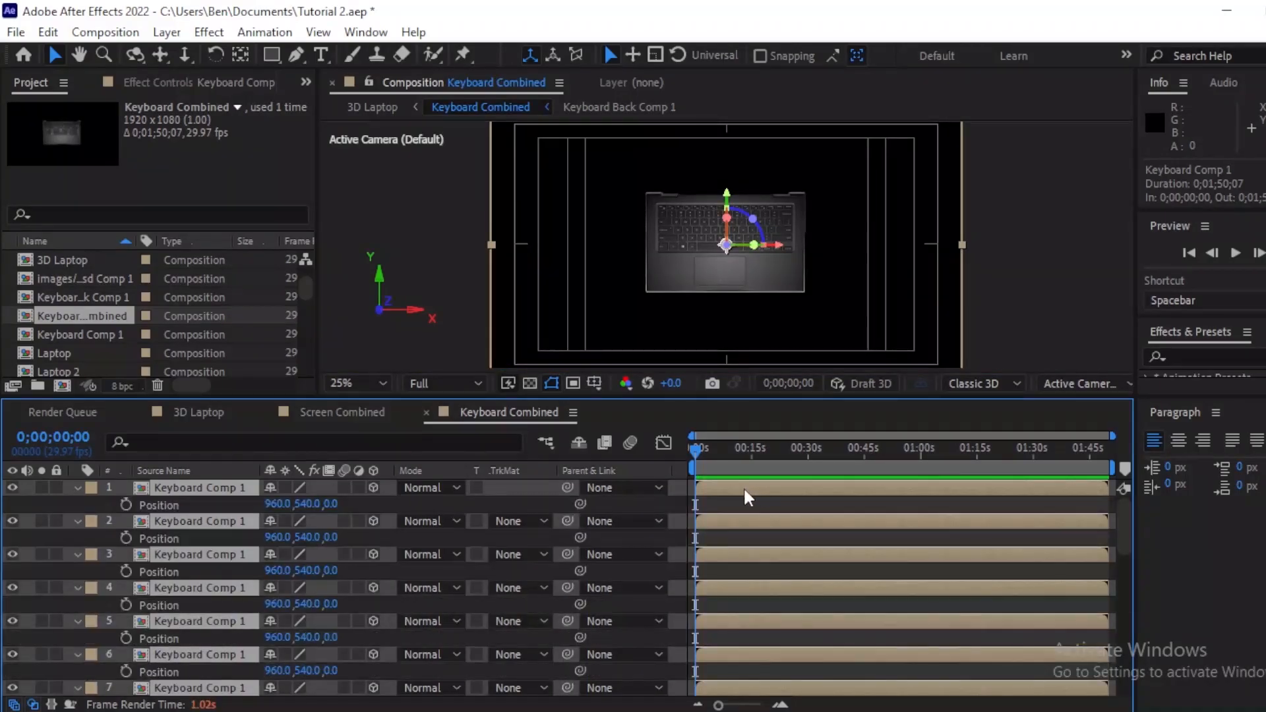
pyautogui.click(354, 504)
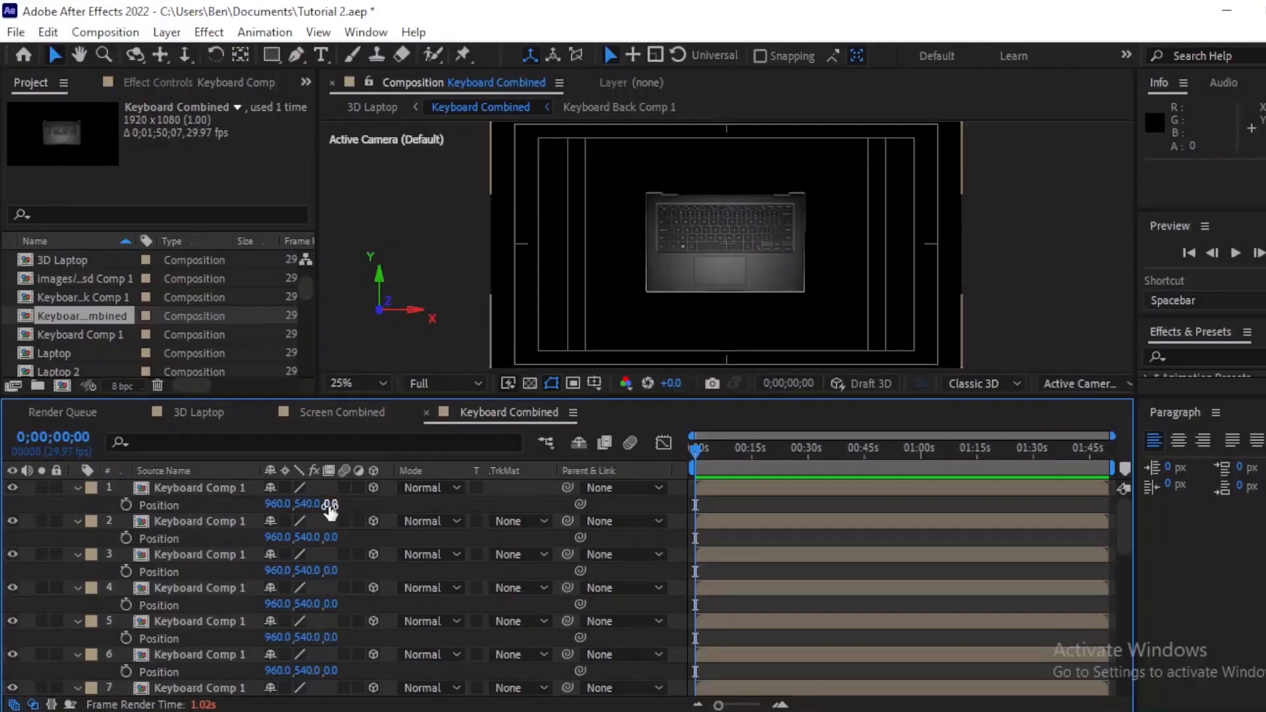
pyautogui.click(329, 505)
pyautogui.write('1')
pyautogui.press('Return')
pyautogui.click(353, 539)
pyautogui.press('Return')
pyautogui.click(339, 569)
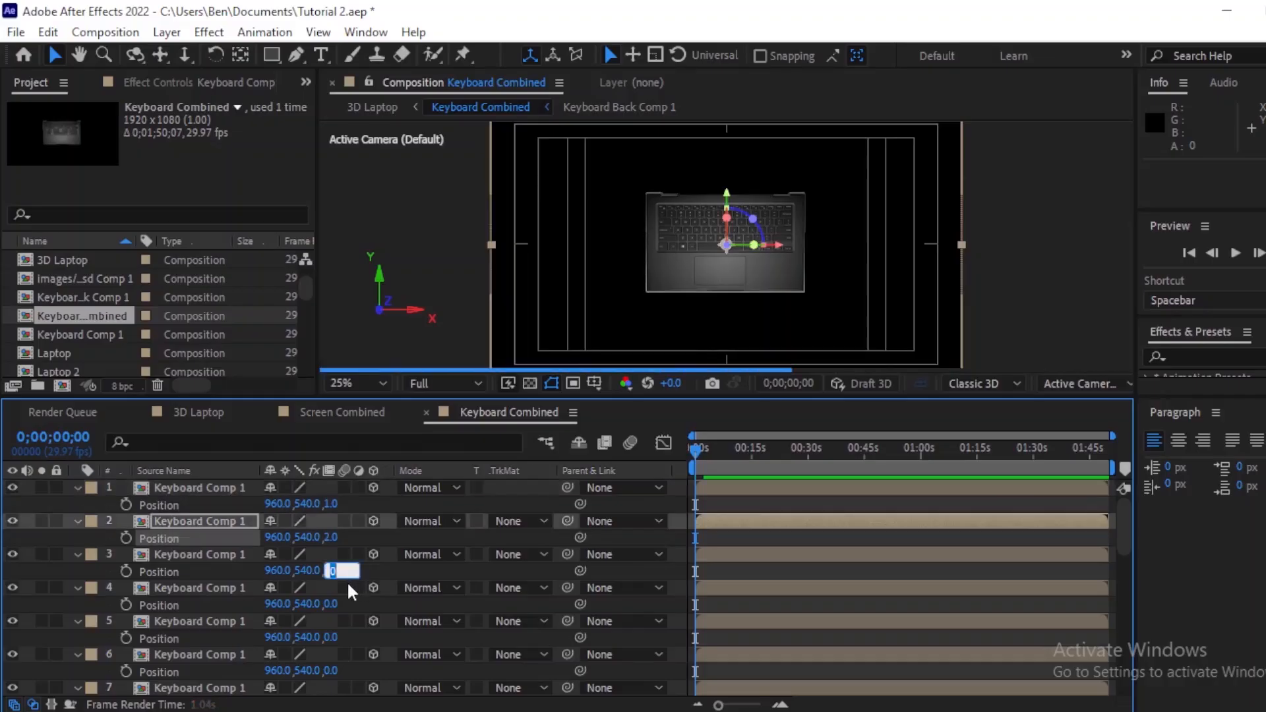
pyautogui.write('3')
pyautogui.press('Return')
pyautogui.click(333, 603)
pyautogui.write('4')
pyautogui.press('Return')
pyautogui.click(329, 637)
pyautogui.write('5')
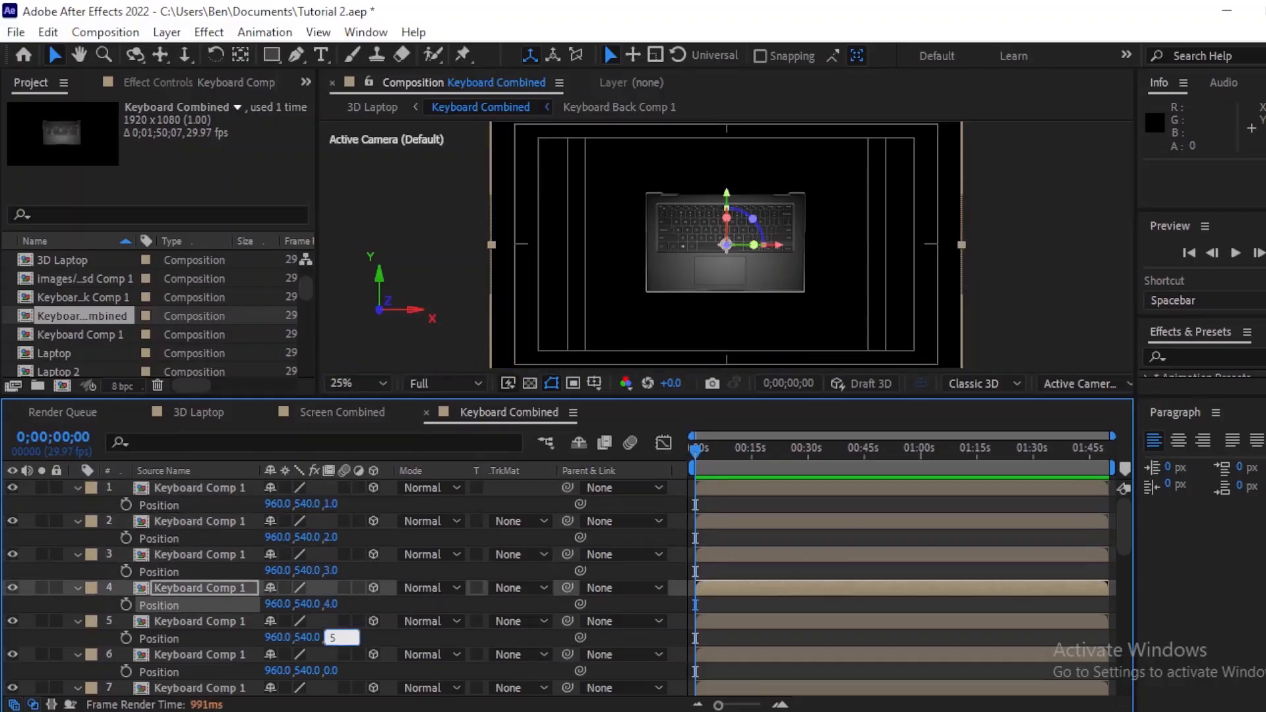
pyautogui.press('Return')
pyautogui.click(331, 671)
pyautogui.write('6')
pyautogui.press('Return')
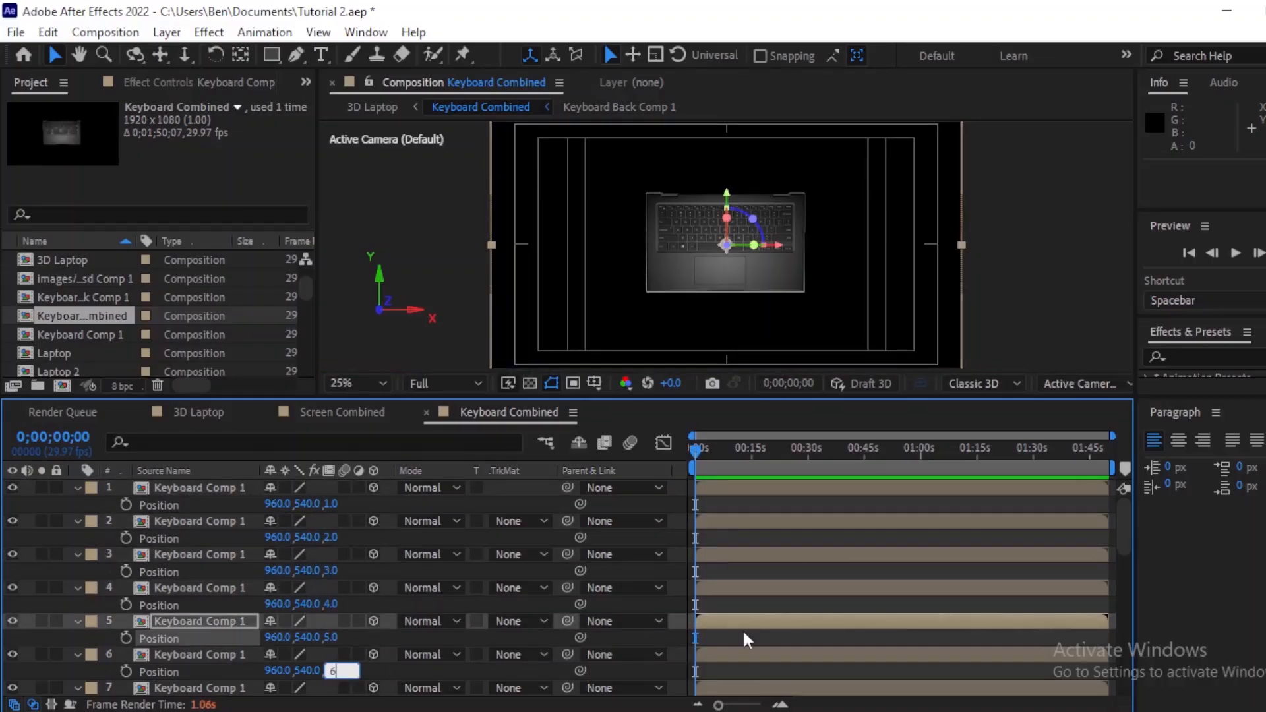
# Step: Set the Z position of keyboard layers 7 to 12 to 7 through 12
pyautogui.click(743, 638)
pyautogui.moveTo(1126, 511); pyautogui.dragTo(1142, 577)
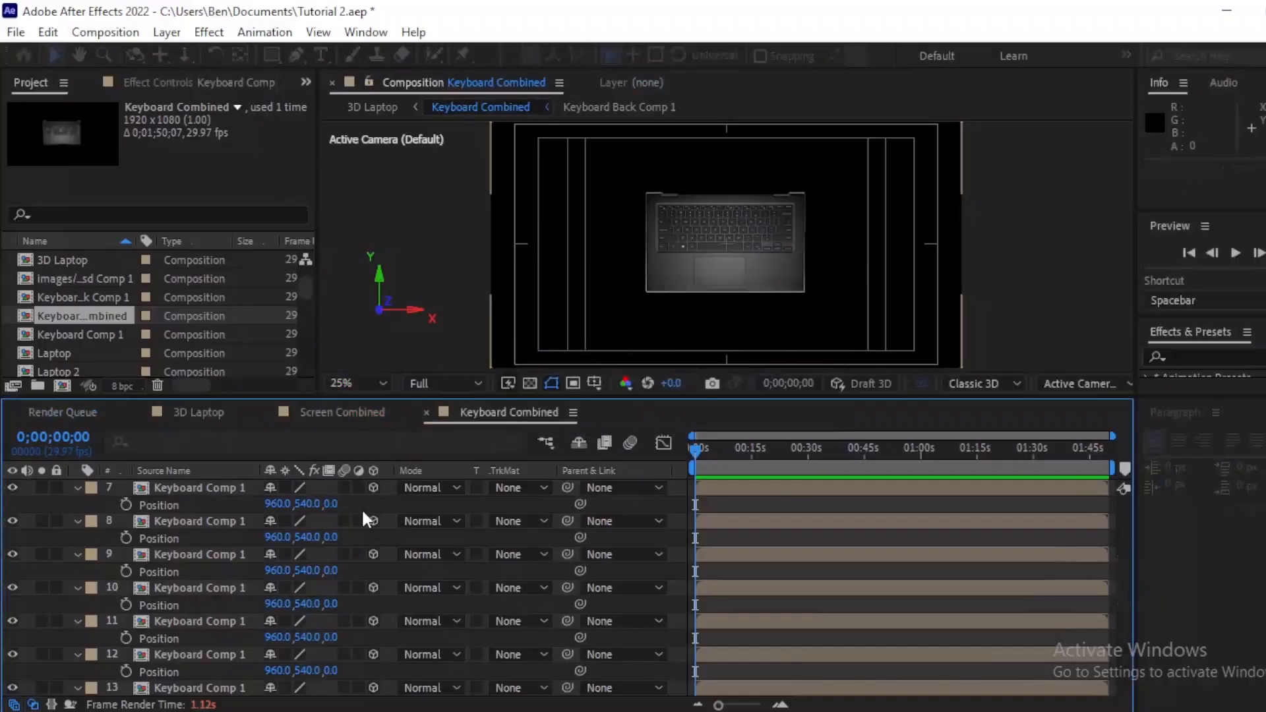
pyautogui.click(332, 504)
pyautogui.write('7')
pyautogui.press('Return')
pyautogui.click(334, 537)
pyautogui.write('8')
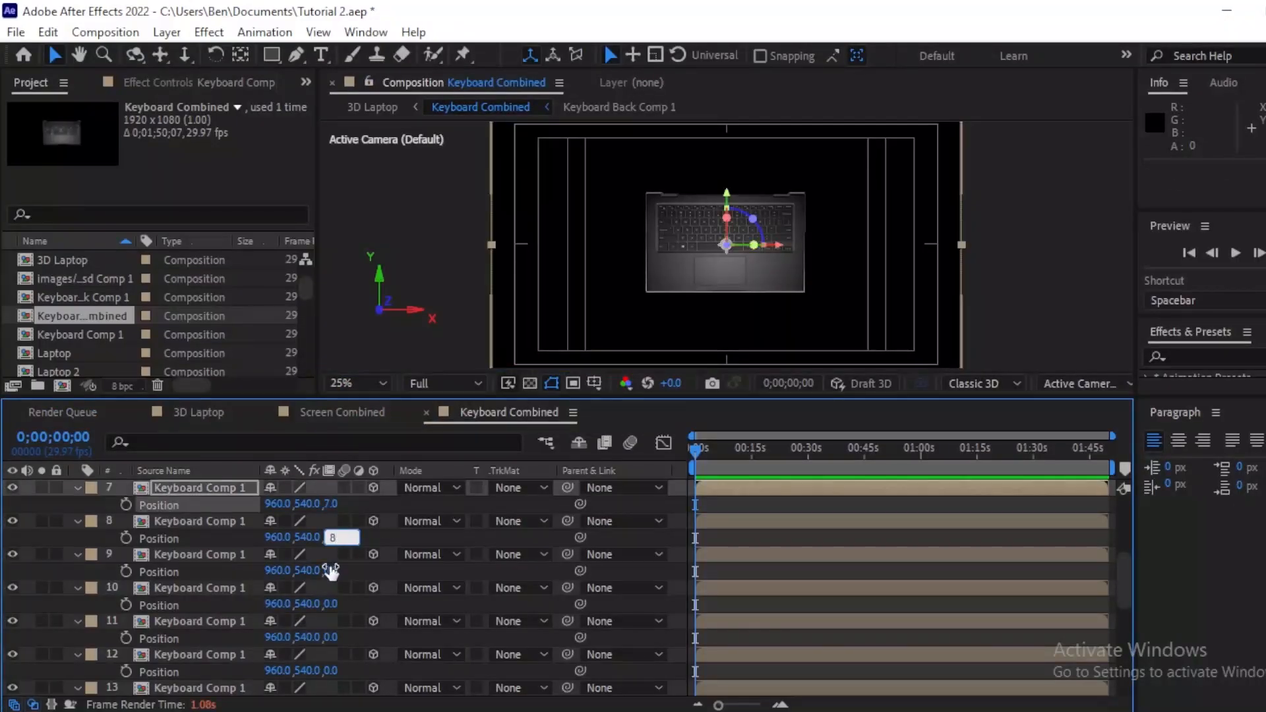
pyautogui.press('Return')
pyautogui.click(333, 570)
pyautogui.write('9')
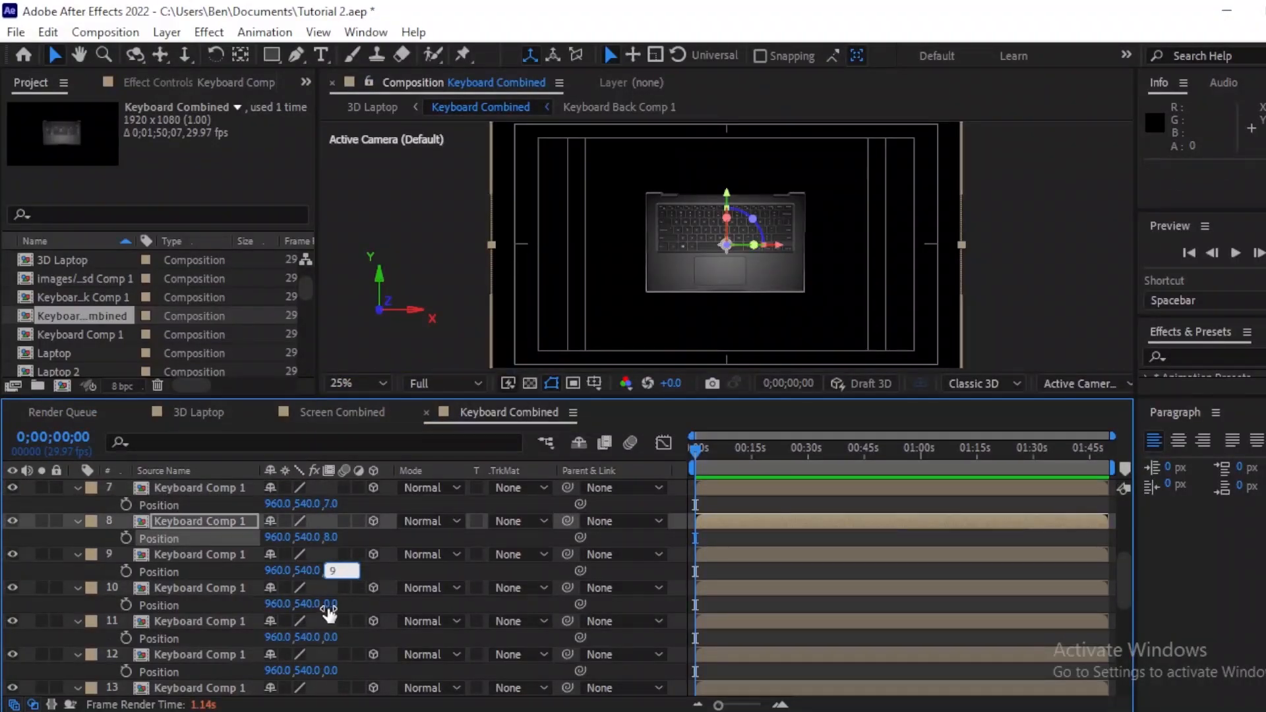
pyautogui.press('Return')
pyautogui.click(333, 604)
pyautogui.write('10')
pyautogui.press('Return')
pyautogui.click(335, 637)
pyautogui.write('1')
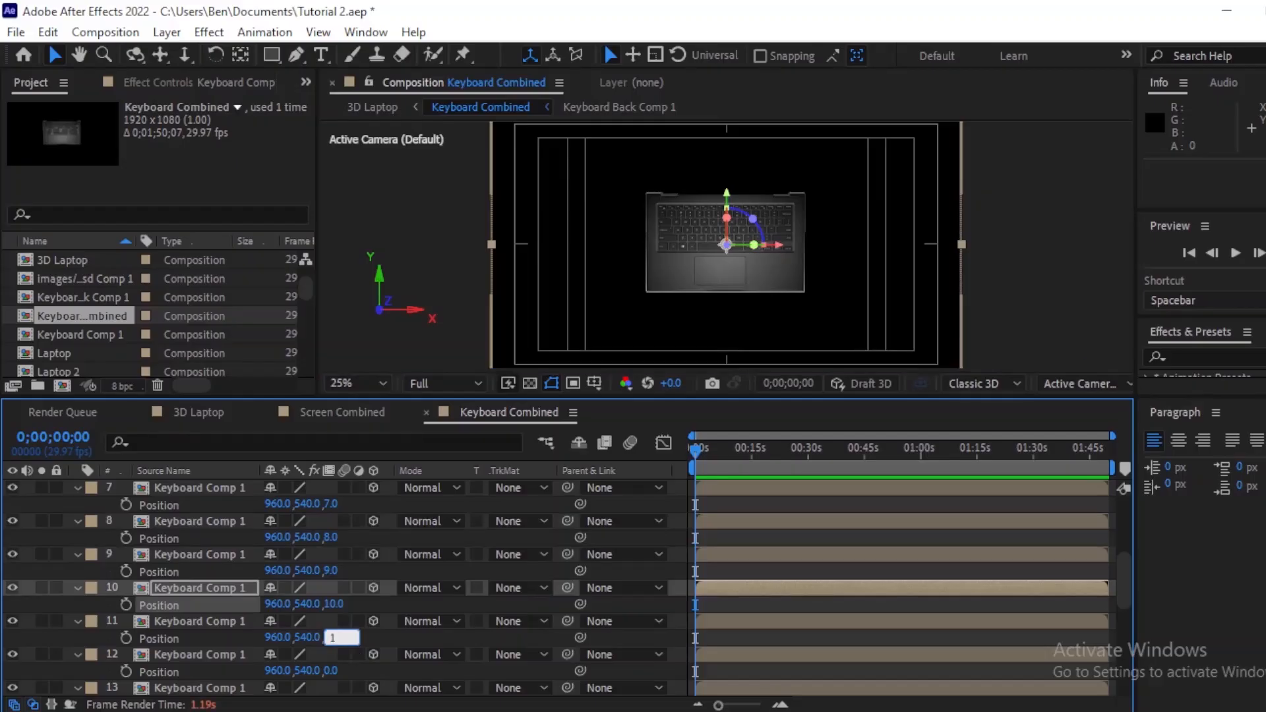
pyautogui.write('1')
pyautogui.press('Return')
pyautogui.click(333, 672)
pyautogui.write('12')
pyautogui.press('Return')
# Step: Set the Z position of keyboard layers 13 to 18 to 13 through 18
pyautogui.moveTo(1126, 577); pyautogui.dragTo(1130, 620)
pyautogui.click(332, 504)
pyautogui.write('13')
pyautogui.press('Return')
pyautogui.click(336, 538)
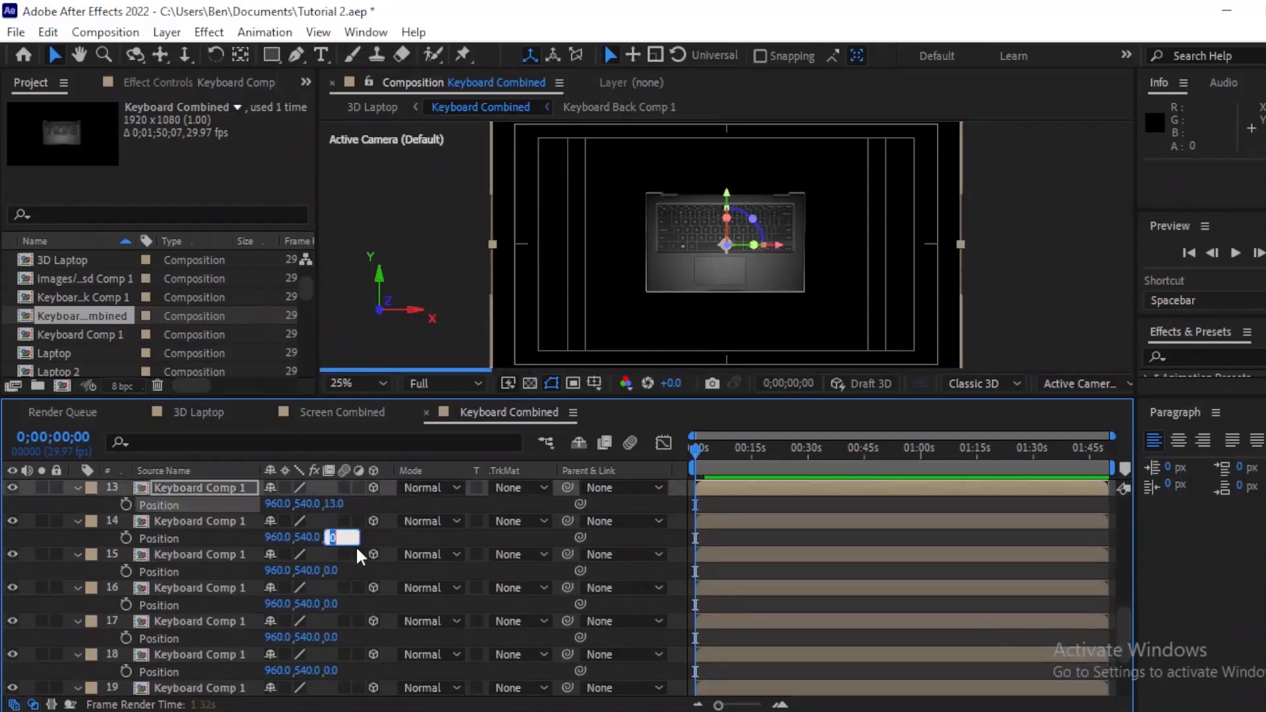
pyautogui.write('14')
pyautogui.press('Return')
pyautogui.click(333, 571)
pyautogui.write('15')
pyautogui.press('Return')
pyautogui.click(333, 604)
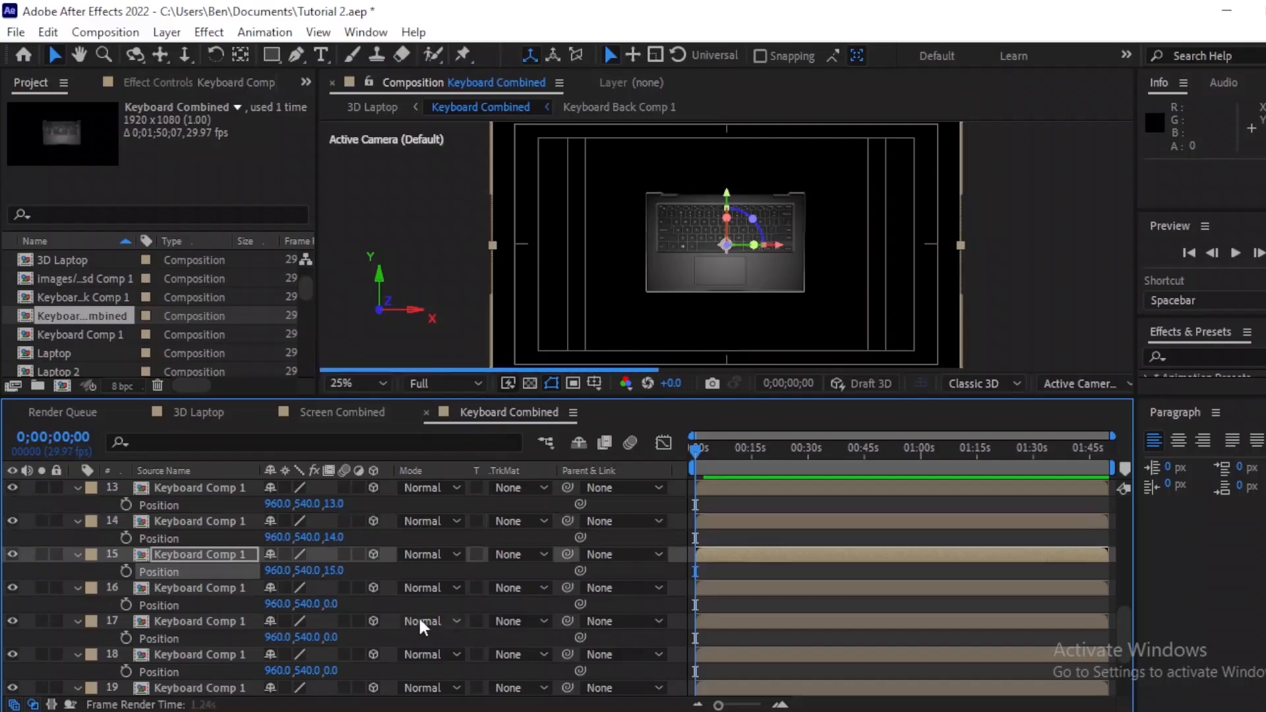
pyautogui.write('16')
pyautogui.press('Return')
pyautogui.click(334, 637)
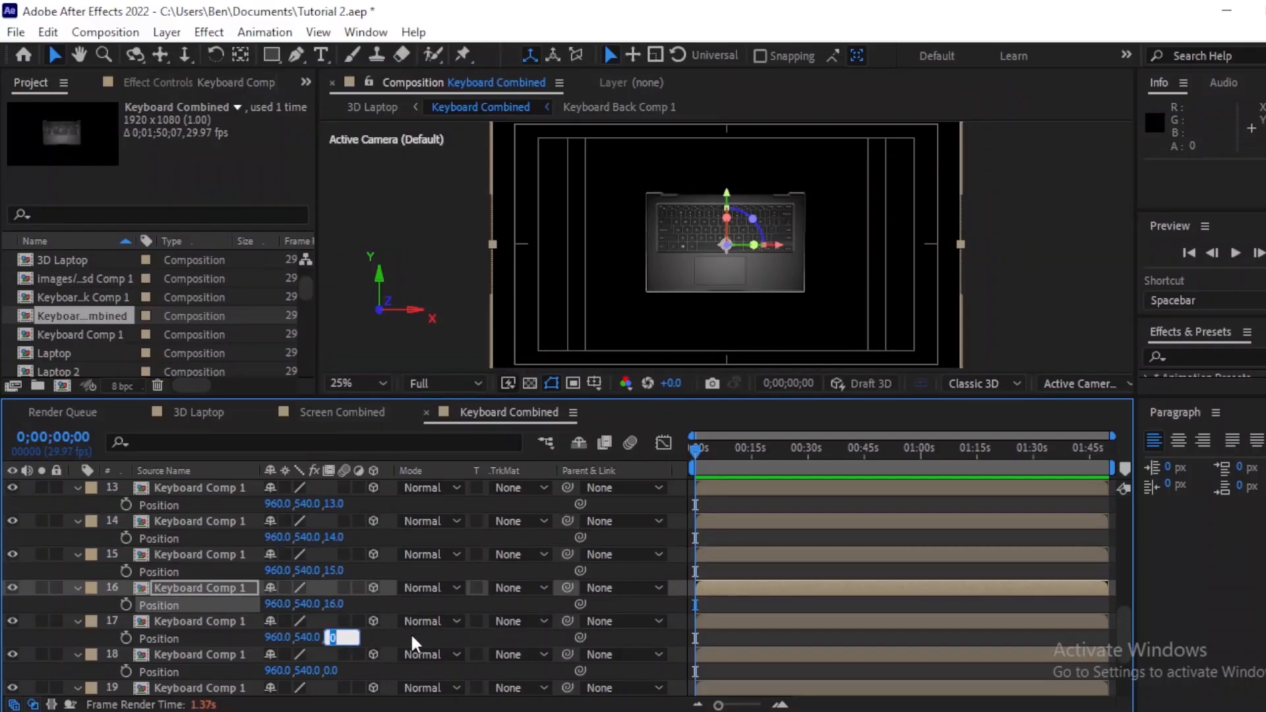
pyautogui.write('17')
pyautogui.press('Return')
pyautogui.click(332, 670)
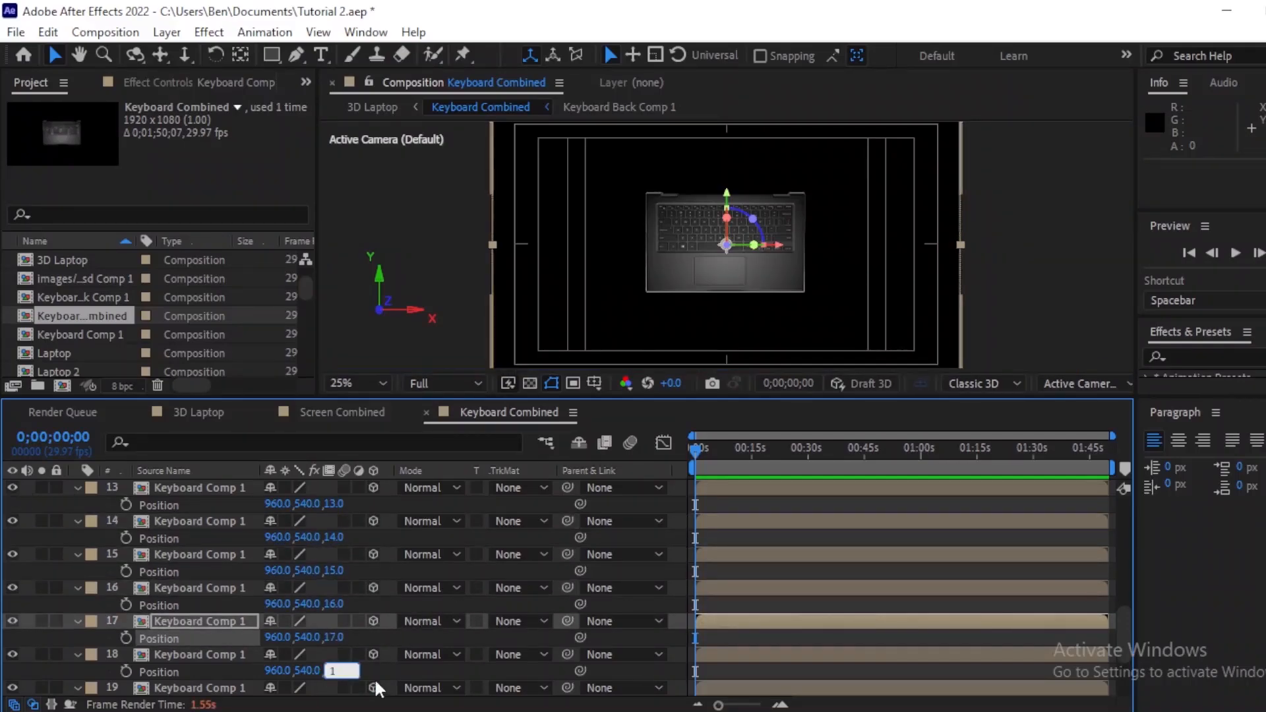
pyautogui.write('18')
pyautogui.press('Return')
# Step: Set the Z position of keyboard layers 19 to 22 to 19 through 22
pyautogui.scroll(-3, 1121, 619)
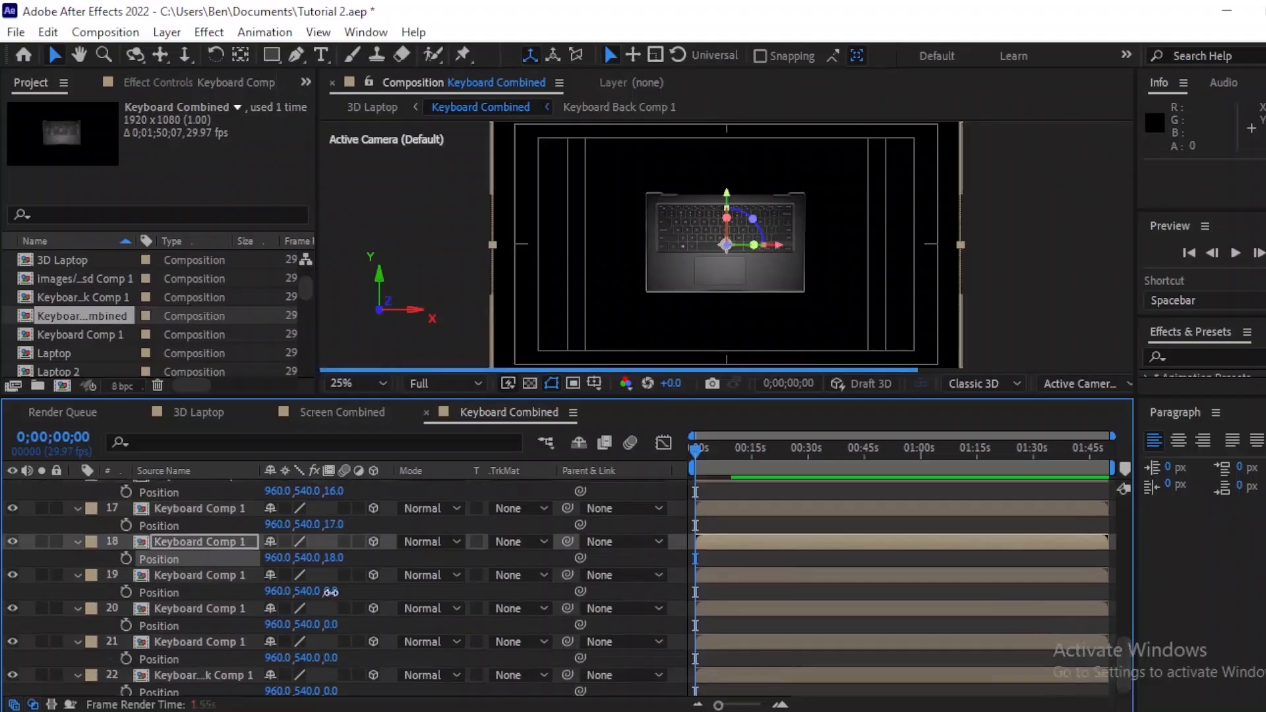
pyautogui.click(333, 592)
pyautogui.write('19')
pyautogui.press('Return')
pyautogui.click(336, 625)
pyautogui.write('20')
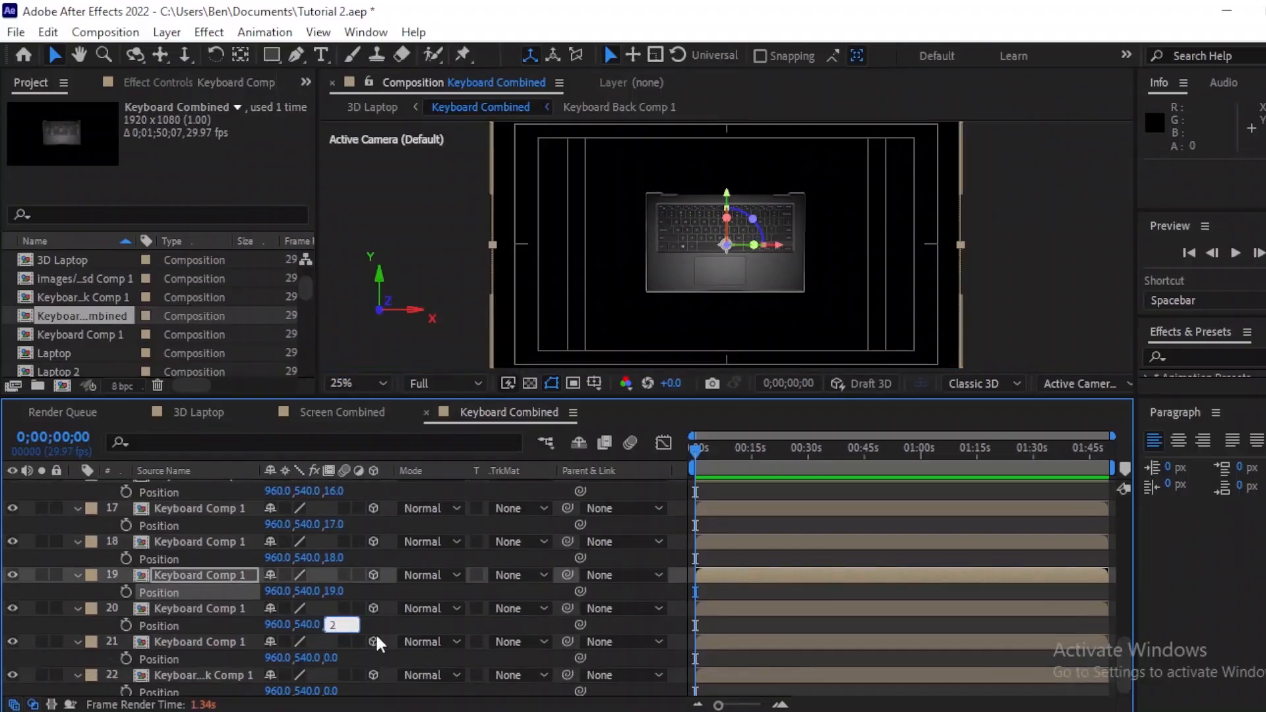
pyautogui.press('Return')
pyautogui.click(333, 658)
pyautogui.write('21')
pyautogui.press('Return')
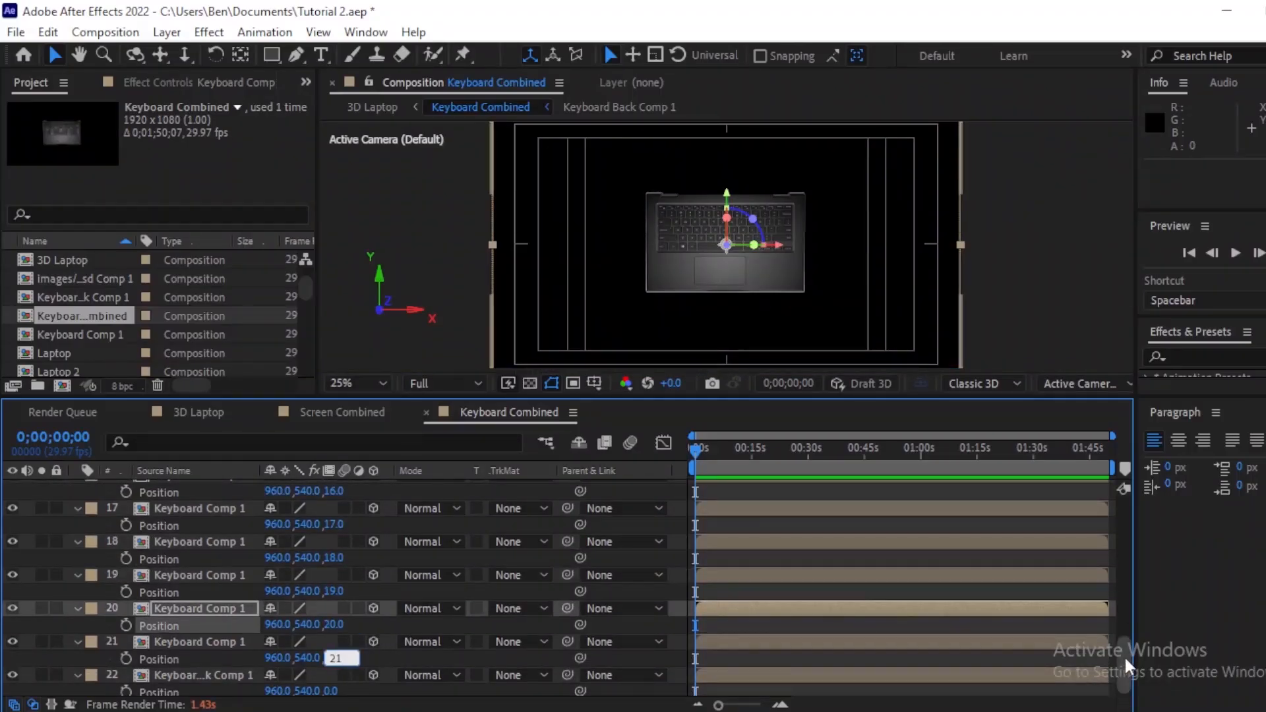
pyautogui.scroll(-1, 349, 659)
pyautogui.click(333, 686)
pyautogui.press('Return')
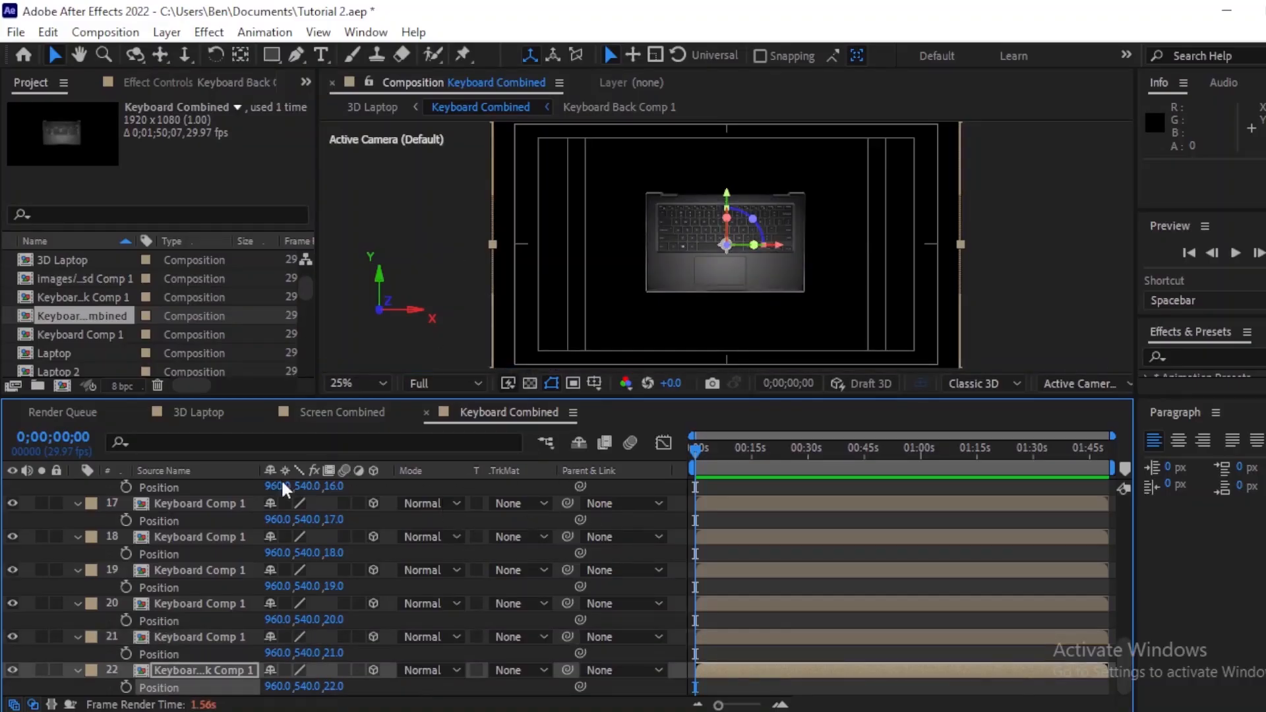
# Step: Return to the 3D Laptop comp and move the playhead to preview the laptop
pyautogui.click(199, 411)
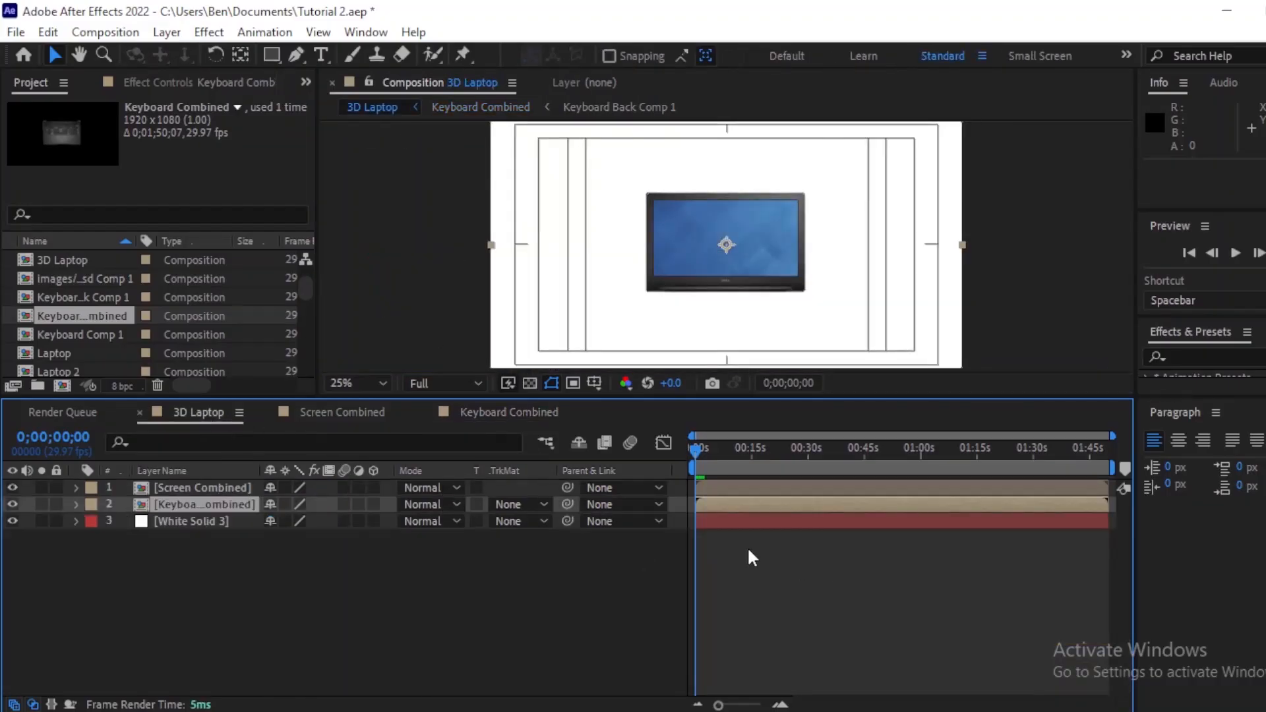
pyautogui.click(793, 568)
pyautogui.click(697, 443)
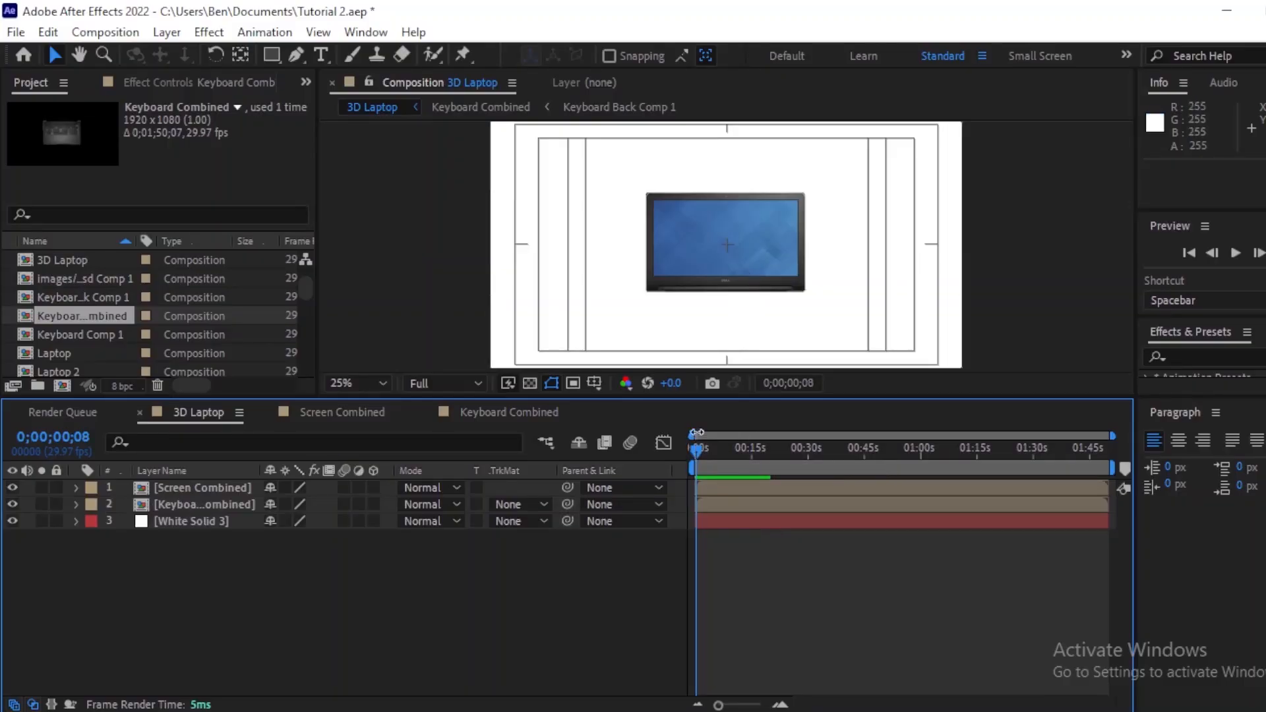
# Step: Make the Screen Combined and Keyboard Combined layers 3D and turn on their collapse transformations switches
pyautogui.click(743, 487)
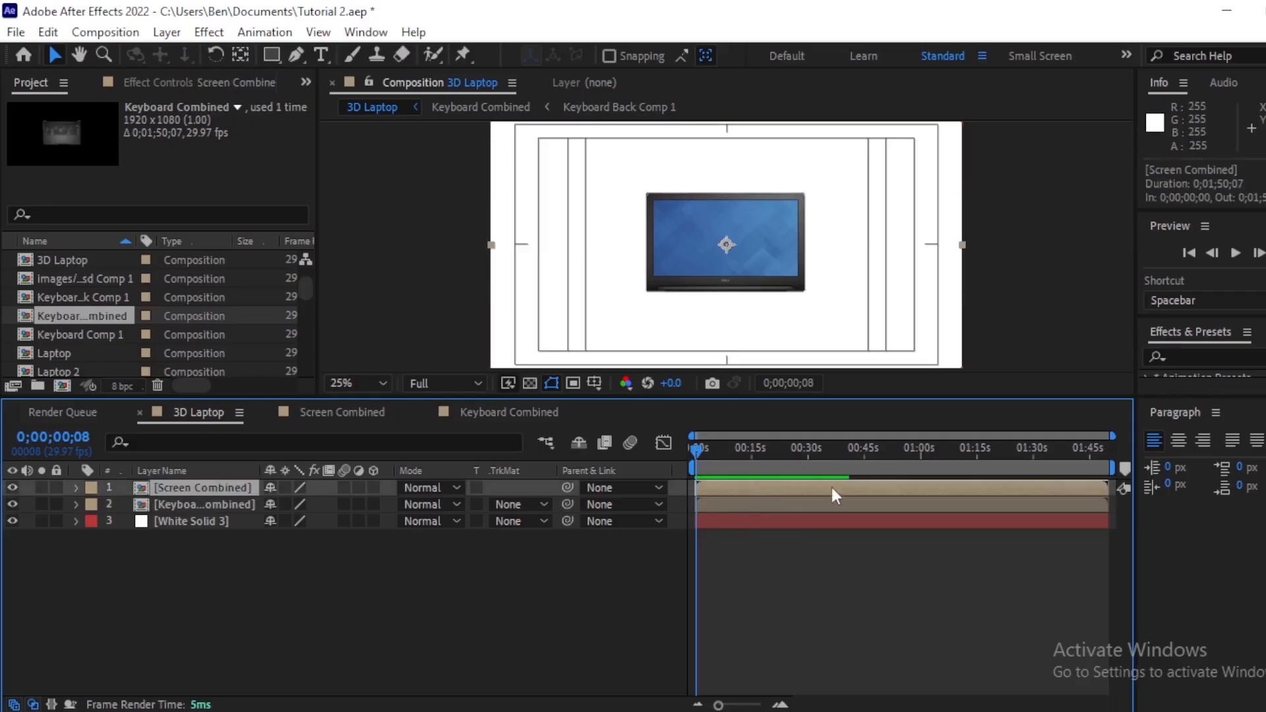
pyautogui.click(372, 487)
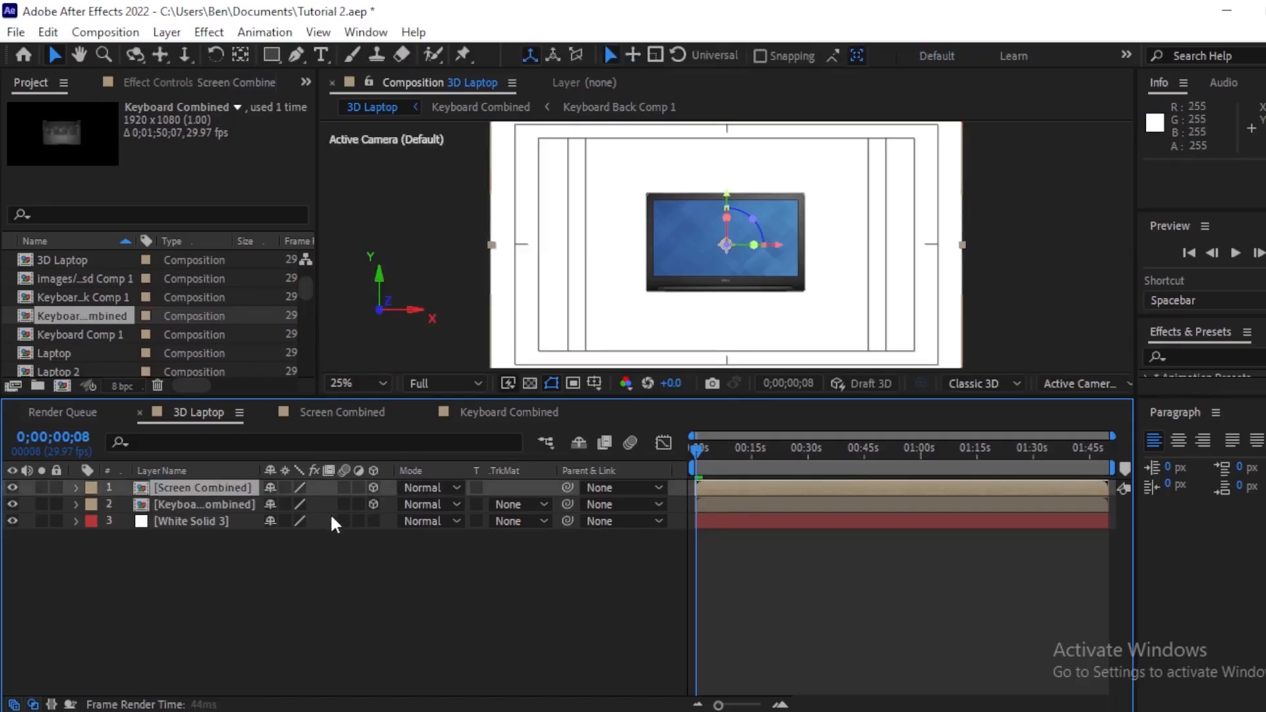
pyautogui.click(286, 486)
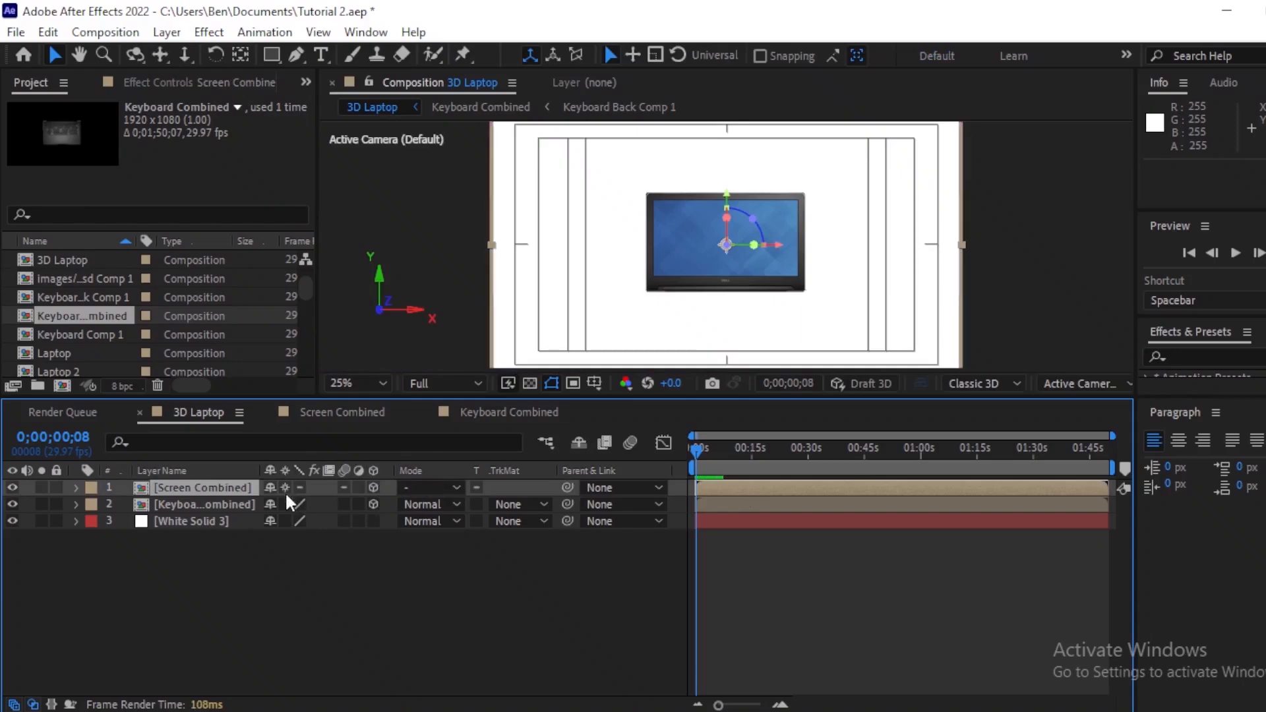
pyautogui.click(285, 501)
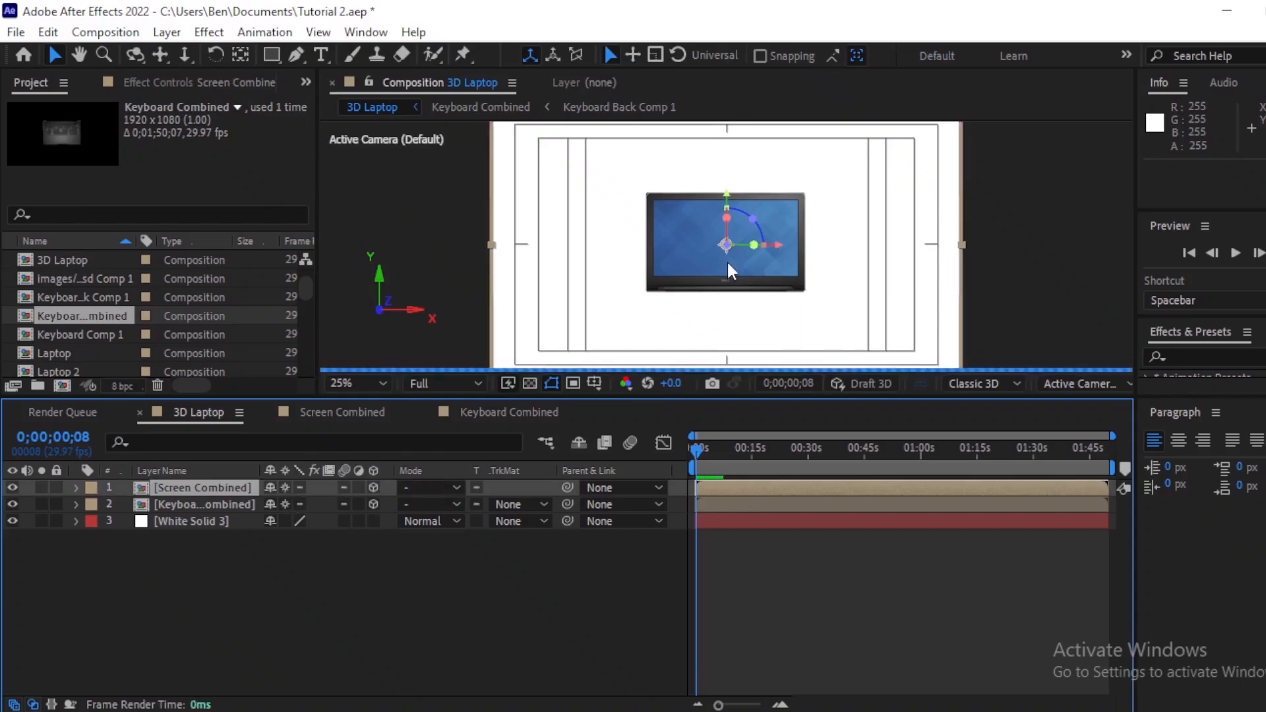
# Step: Set preview resolution to Quarter and nudge the keyboard layer down below the screen to about Y position 936
pyautogui.click(766, 505)
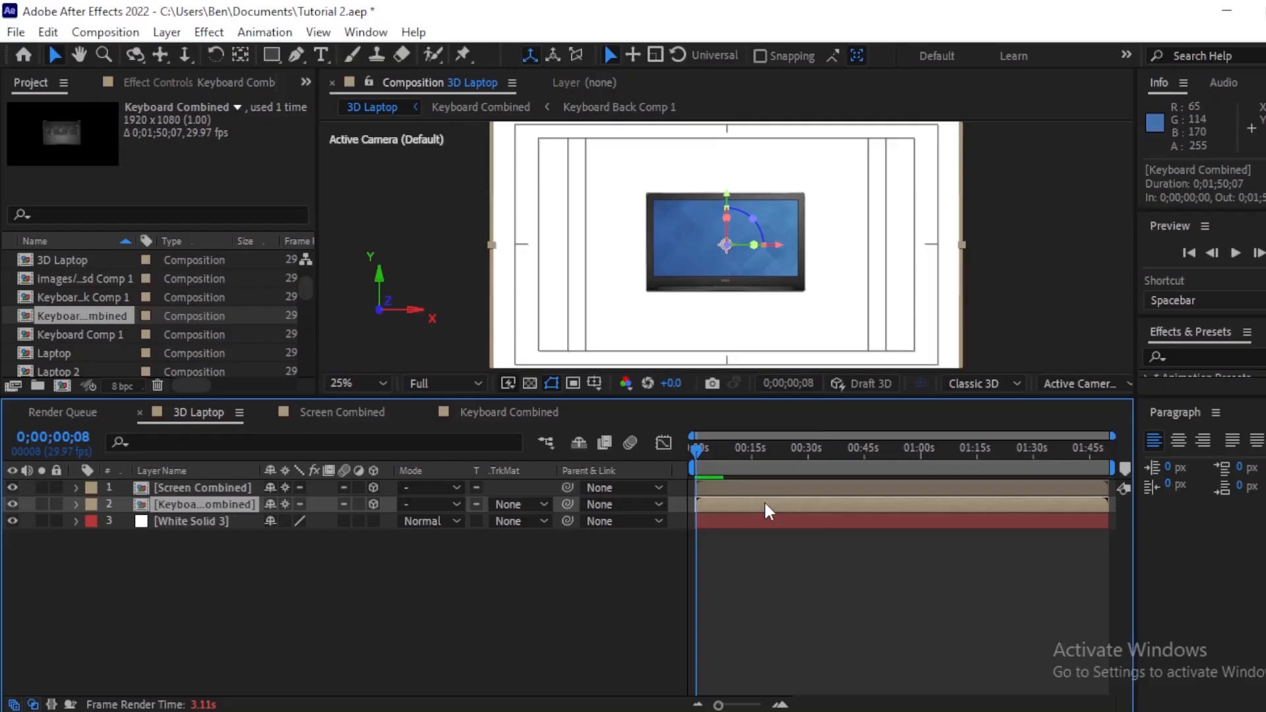
pyautogui.press('Down')
pyautogui.press('Down')
pyautogui.press('Down')
pyautogui.press('Down')
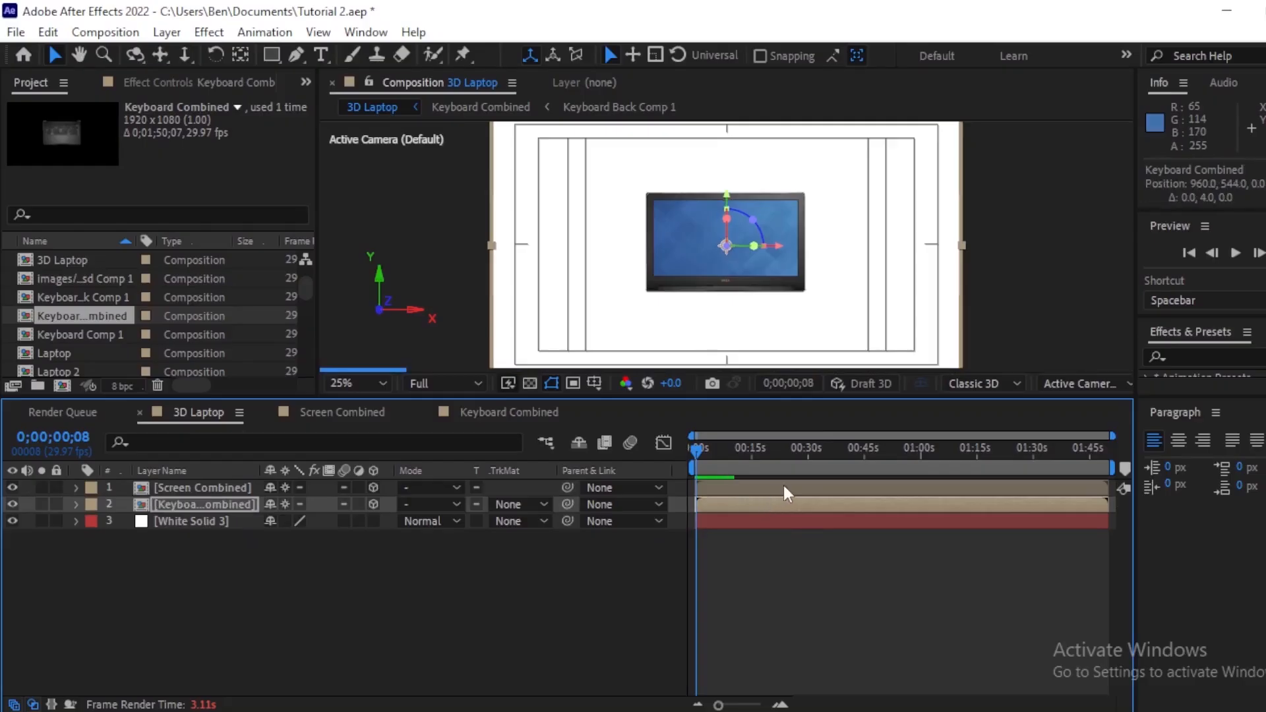
pyautogui.press('Down')
pyautogui.press('Down')
pyautogui.press('Down')
pyautogui.press('Down')
pyautogui.press('Down')
pyautogui.press('Down')
pyautogui.press('Down')
pyautogui.press('Down')
pyautogui.press('Down')
pyautogui.press('Down')
pyautogui.press('Down')
pyautogui.press('Down')
pyautogui.press('Down')
pyautogui.press('Down')
pyautogui.press('Down')
pyautogui.press('Down')
pyautogui.press('Down')
pyautogui.press('Down')
pyautogui.press('Down')
pyautogui.press('Down')
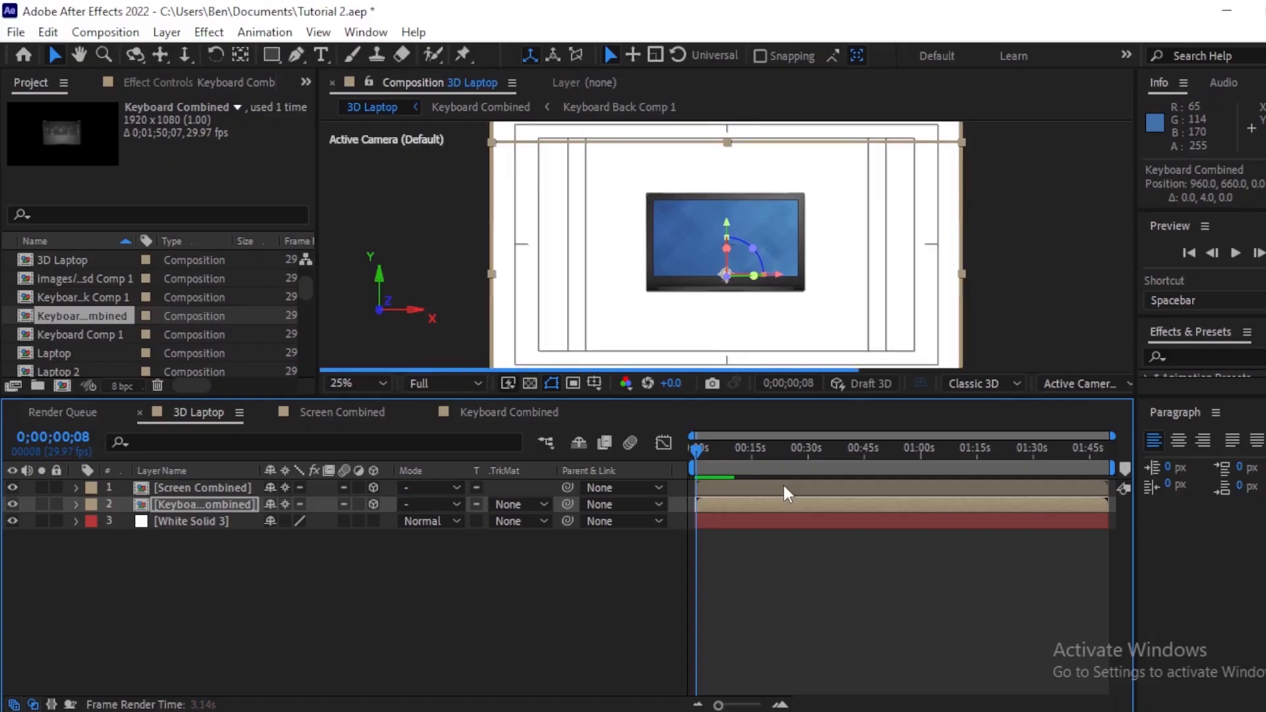
pyautogui.press('Down')
pyautogui.press('Down')
pyautogui.press('Down')
pyautogui.press('Down')
pyautogui.press('Down')
pyautogui.press('Down')
pyautogui.press('Down')
pyautogui.press('Down')
pyautogui.press('Down')
pyautogui.press('Down')
pyautogui.press('Down')
pyautogui.press('Down')
pyautogui.press('Down')
pyautogui.press('Down')
pyautogui.press('Down')
pyautogui.press('Down')
pyautogui.press('Down')
pyautogui.press('Down')
pyautogui.press('Down')
pyautogui.press('Down')
pyautogui.press('Down')
pyautogui.press('Down')
pyautogui.press('Down')
pyautogui.press('Down')
pyautogui.press('Down')
pyautogui.press('Down')
pyautogui.press('Down')
pyautogui.press('Down')
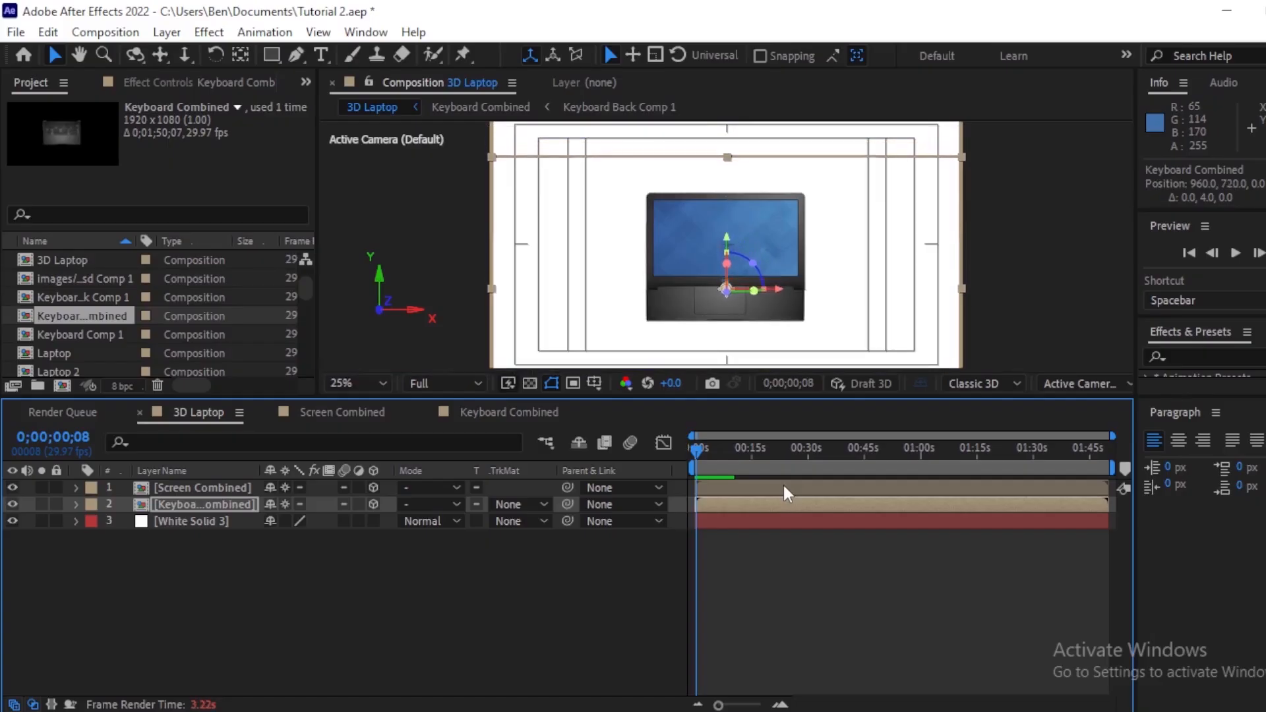
pyautogui.press('Down')
pyautogui.press('Down')
pyautogui.press('Down')
pyautogui.press('Down')
pyautogui.press('Down')
pyautogui.press('Down')
pyautogui.press('Down')
pyautogui.press('Down')
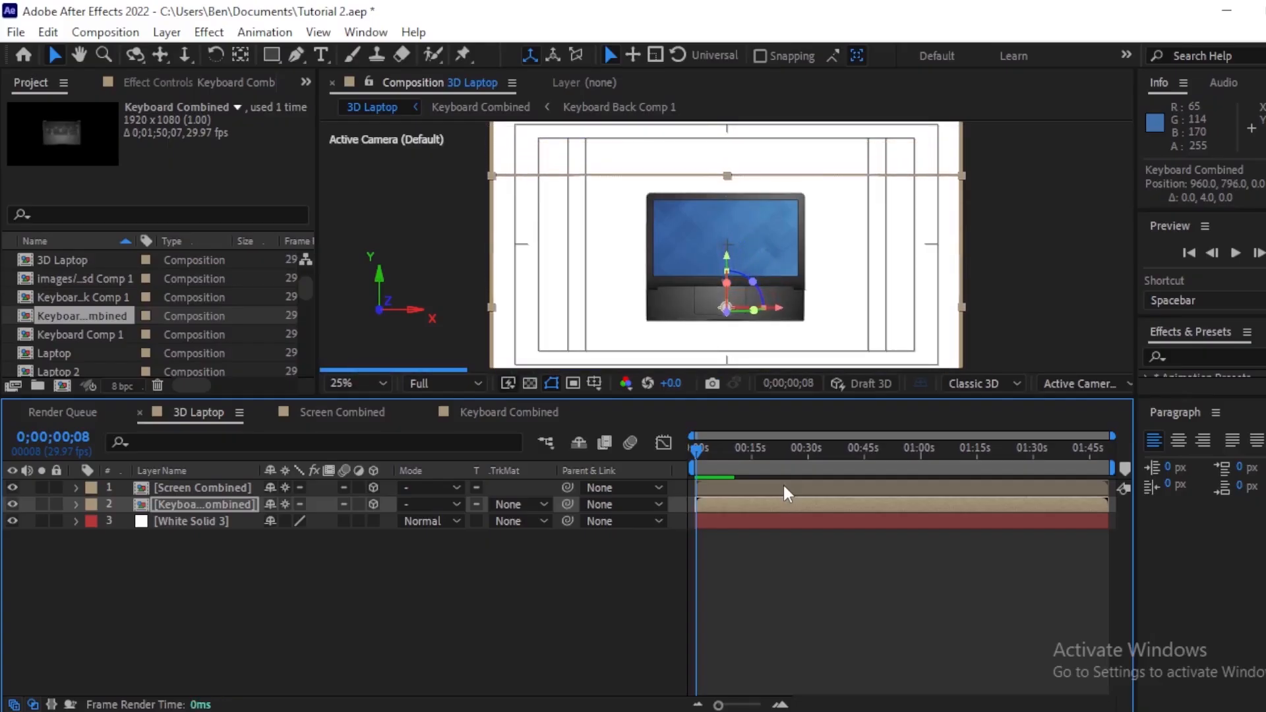
pyautogui.click(477, 383)
pyautogui.click(428, 575)
pyautogui.press('Down')
pyautogui.press('Down')
pyautogui.press('Down')
pyautogui.press('Down')
pyautogui.press('Down')
pyautogui.press('Down')
pyautogui.press('Down')
pyautogui.press('Down')
pyautogui.press('Down')
pyautogui.press('Down')
pyautogui.press('Down')
pyautogui.press('Down')
pyautogui.press('Down')
pyautogui.press('Down')
pyautogui.press('Down')
pyautogui.press('Down')
pyautogui.press('Down')
pyautogui.press('Down')
pyautogui.press('Down')
pyautogui.press('Down')
pyautogui.press('Down')
pyautogui.press('Down')
pyautogui.press('Down')
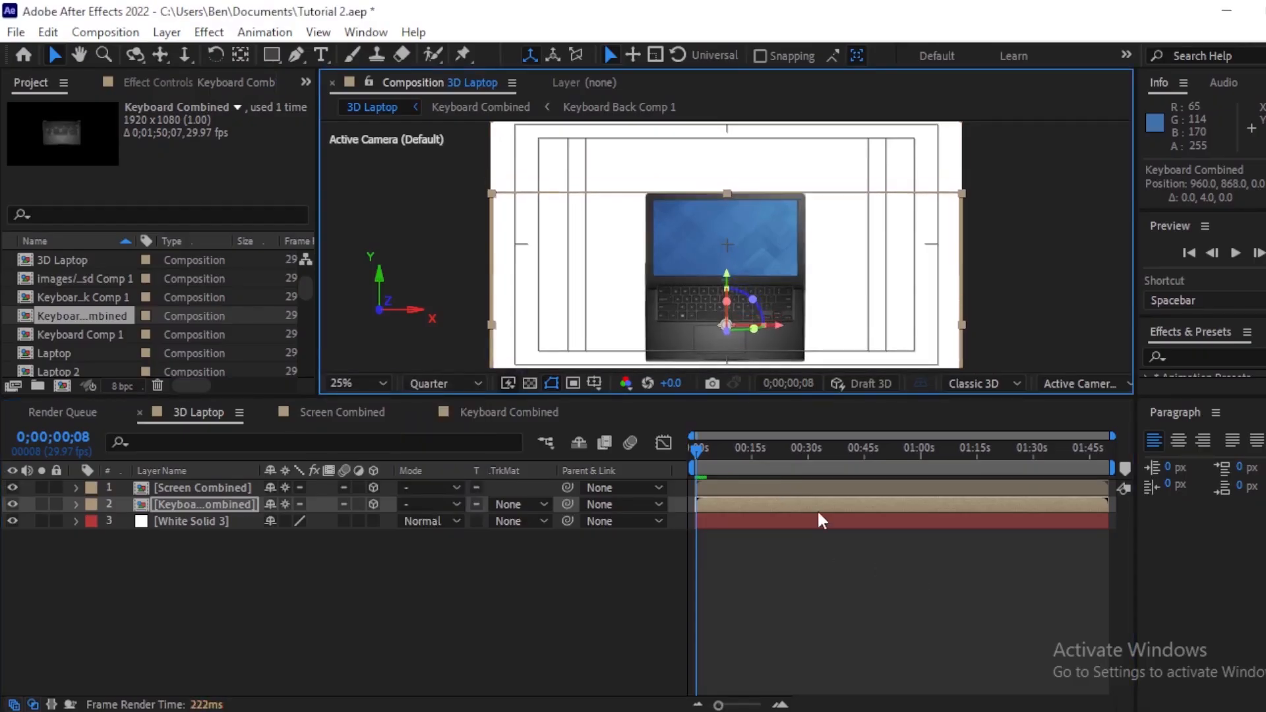
pyautogui.press('Down')
pyautogui.press('Down')
pyautogui.press('Down')
pyautogui.press('Down')
pyautogui.press('Down')
pyautogui.press('Down')
pyautogui.press('Down')
pyautogui.press('Down')
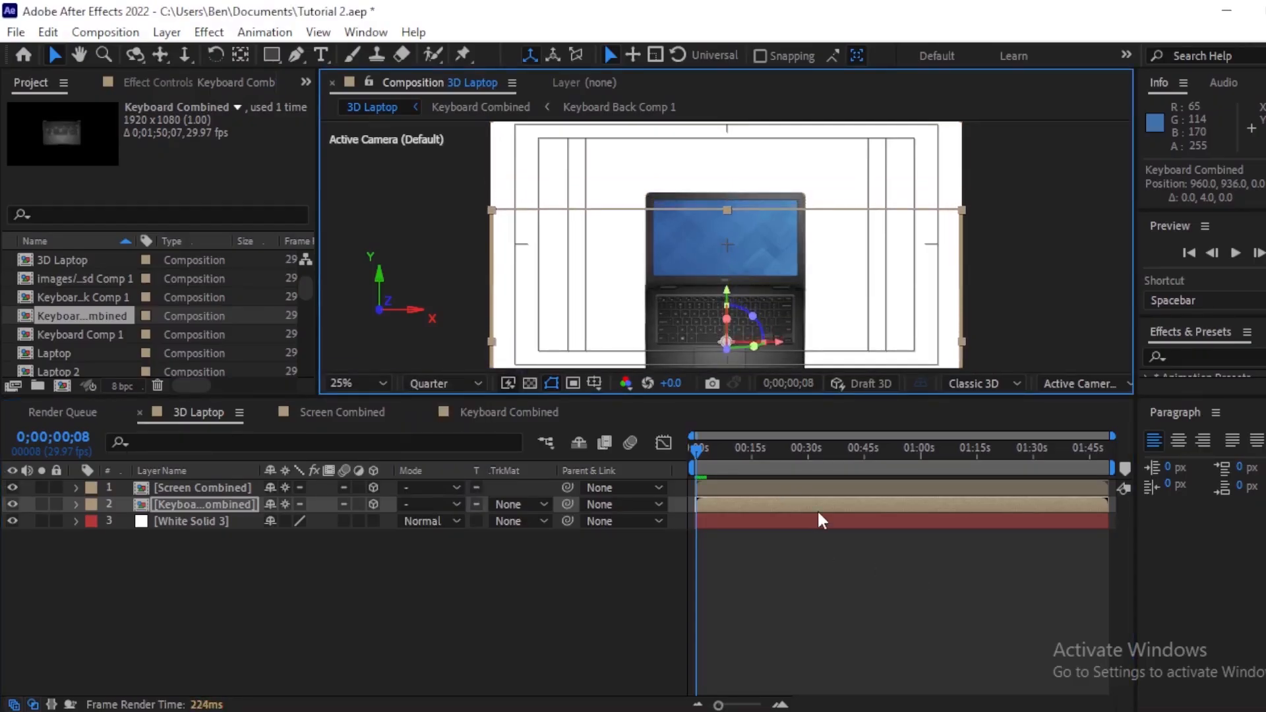
# Step: Zoom in and fine-tune the keyboard layer's position against the screen's bottom edge
pyautogui.press('.')
pyautogui.press('.')
pyautogui.press('Up')
pyautogui.press('Up')
pyautogui.press('Up')
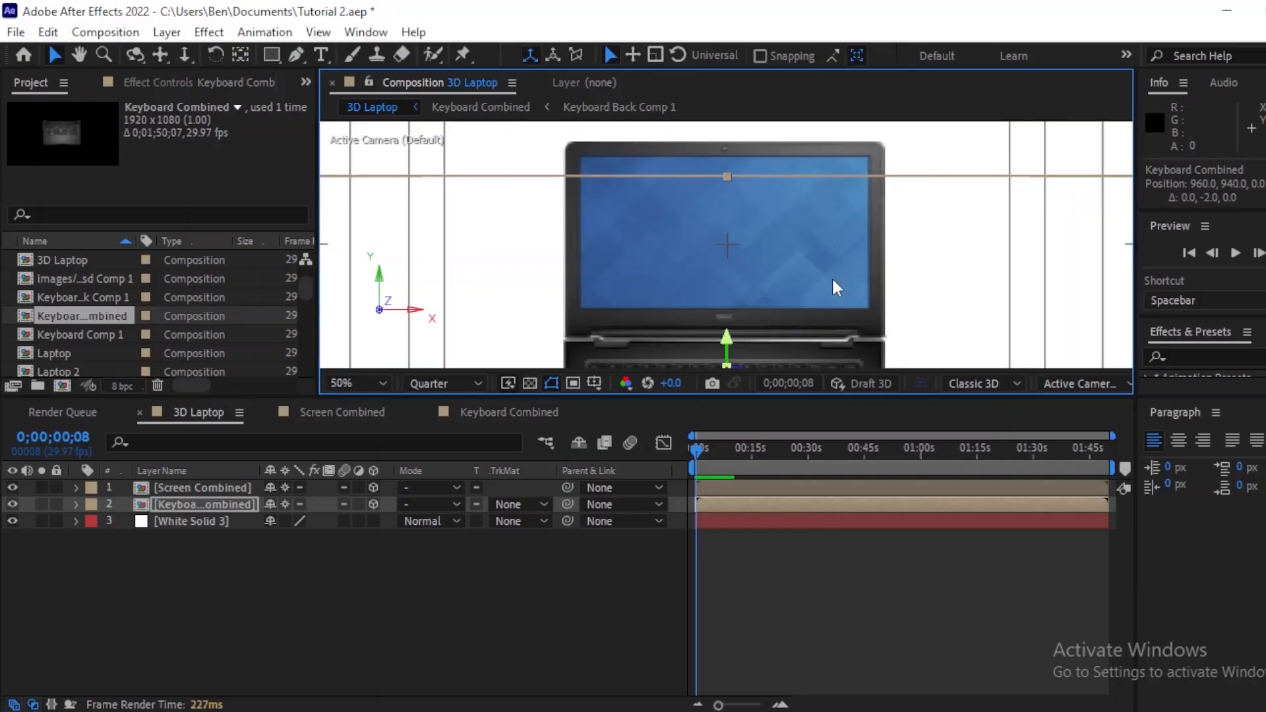
pyautogui.press('Up')
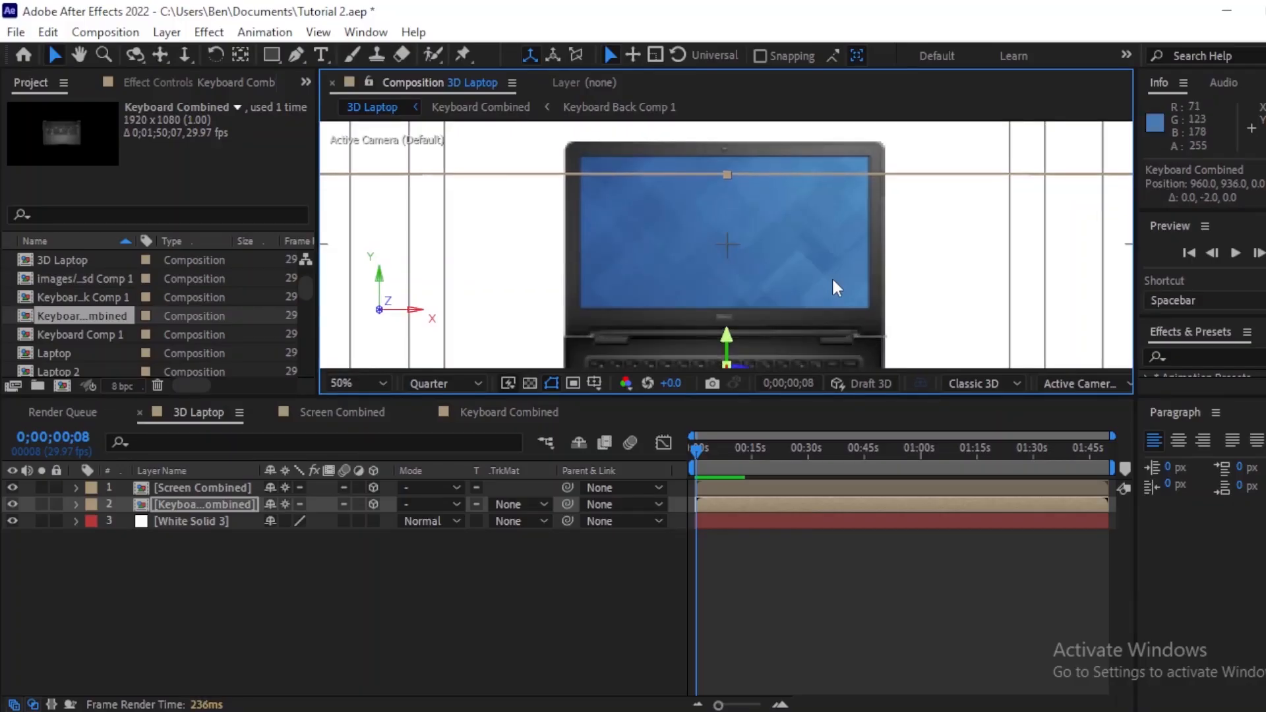
pyautogui.press('Right')
pyautogui.press('Left')
pyautogui.press('h')
pyautogui.moveTo(822, 269)
pyautogui.mouseDown()
pyautogui.moveTo(816, 161)
pyautogui.moveTo(822, 292)
pyautogui.mouseUp()
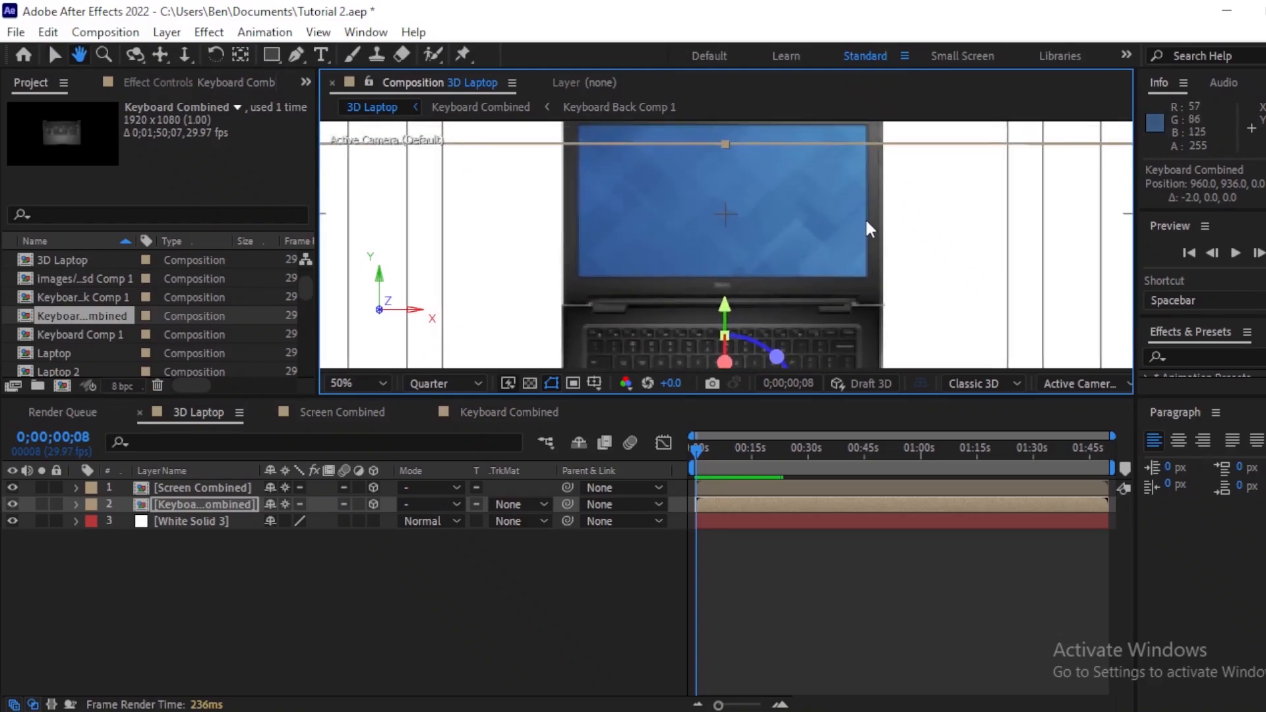
pyautogui.press('v')
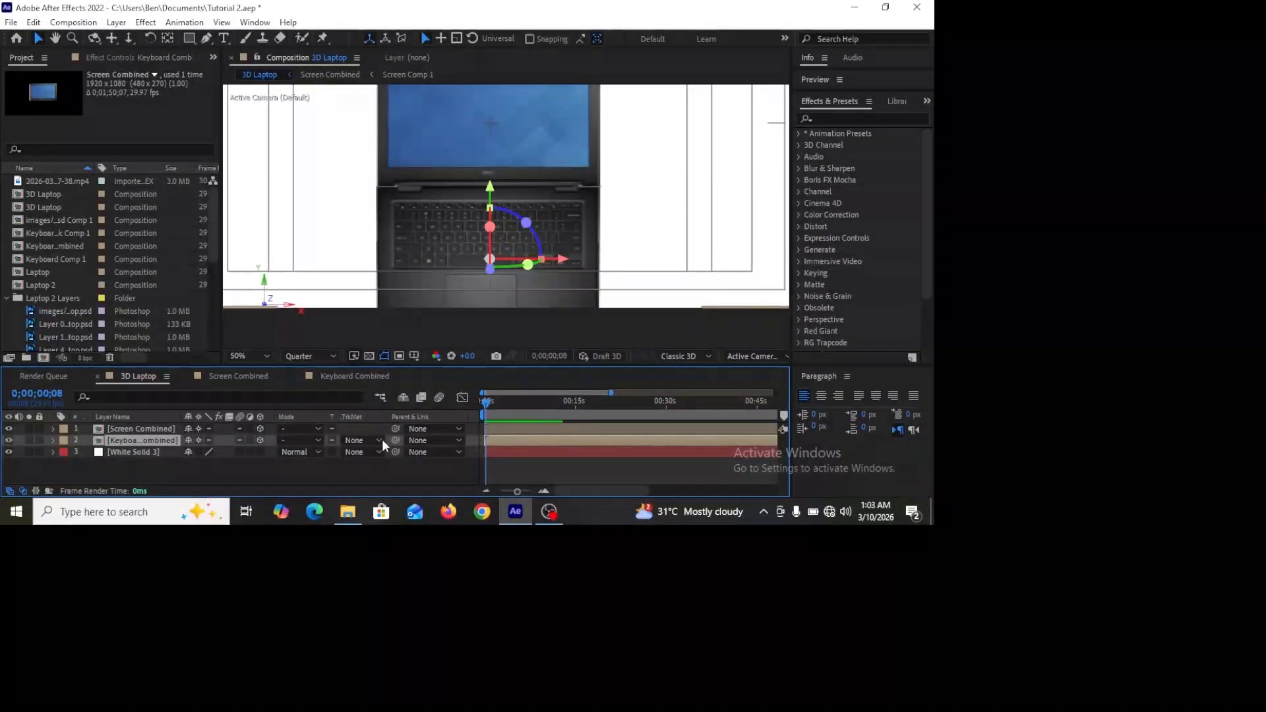
# Step: Move the keyboard layer's anchor point up to its top edge where it meets the screen
pyautogui.click(261, 440)
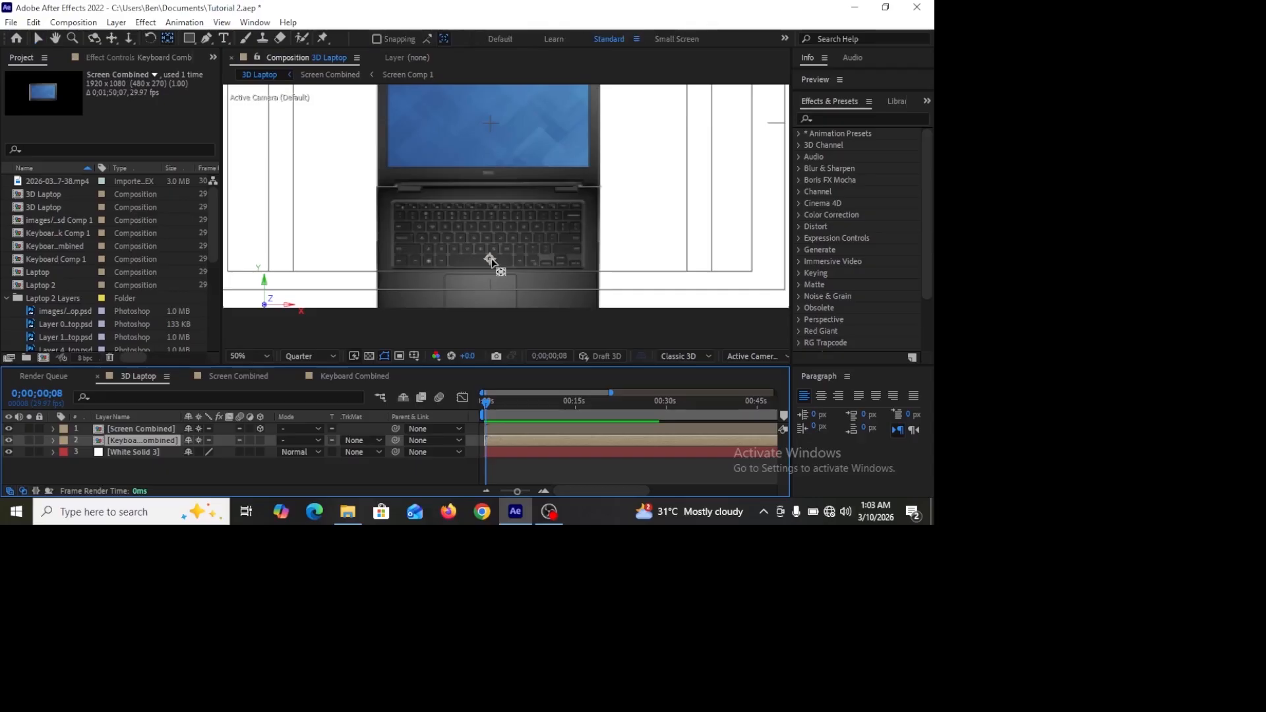
pyautogui.moveTo(491, 262); pyautogui.dragTo(485, 195)
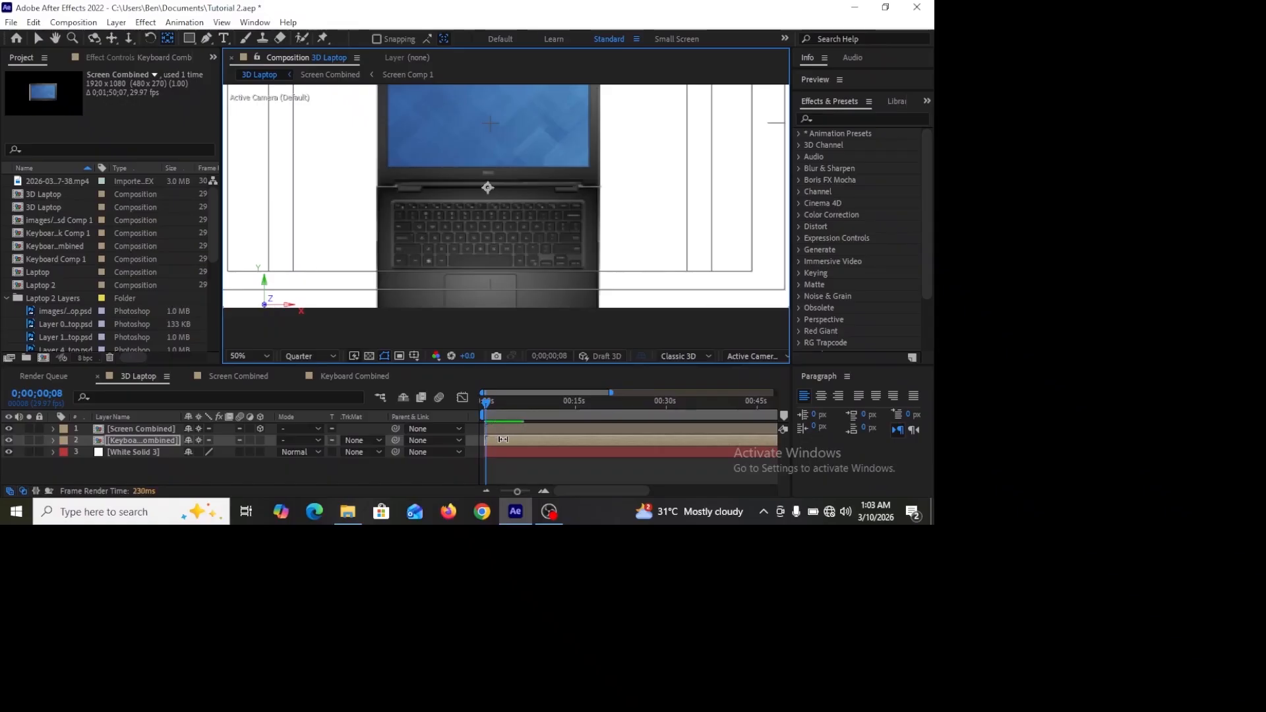
pyautogui.click(260, 440)
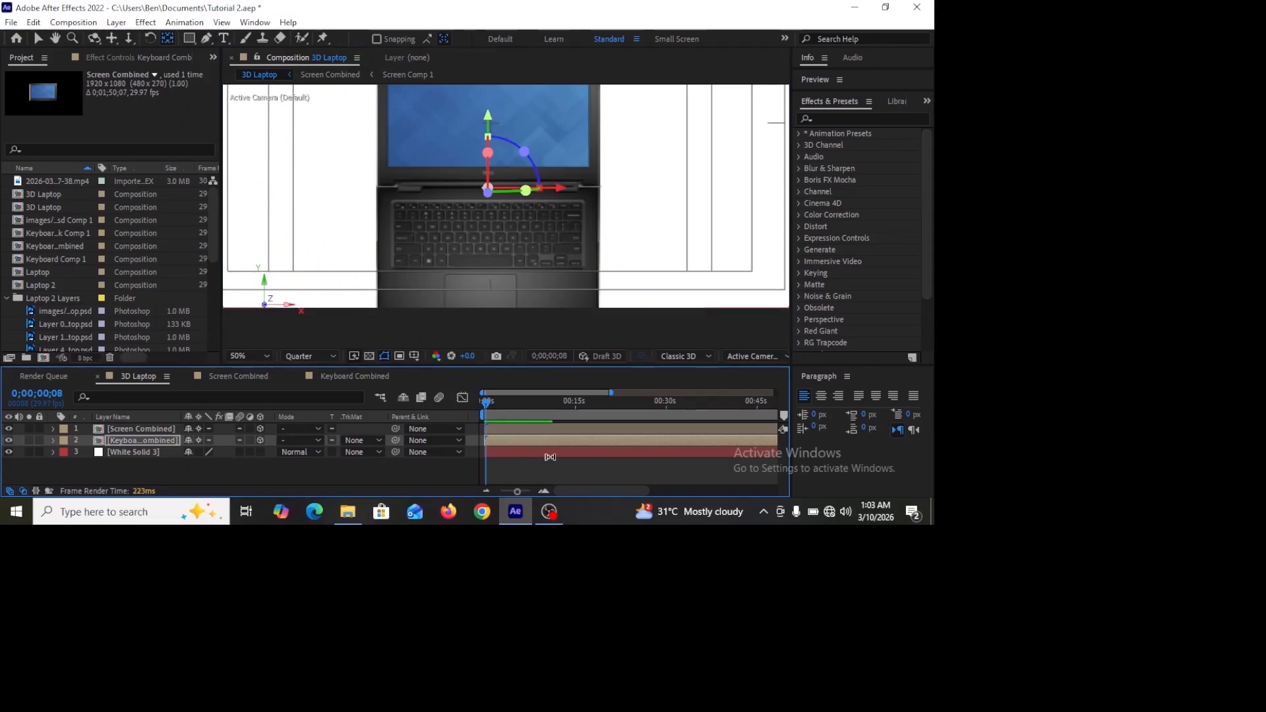
# Step: Set the keyboard layer's X Rotation to -180°
pyautogui.press('r')
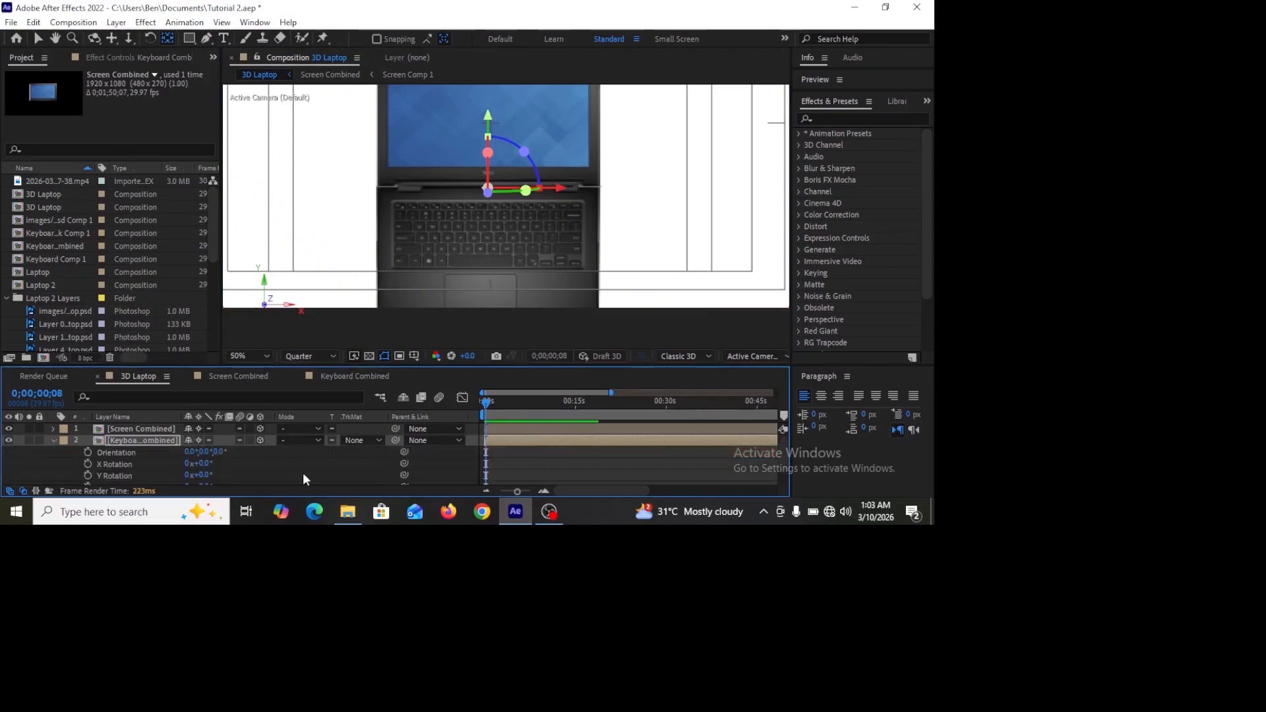
pyautogui.click(204, 465)
pyautogui.write('-180')
pyautogui.press('Return')
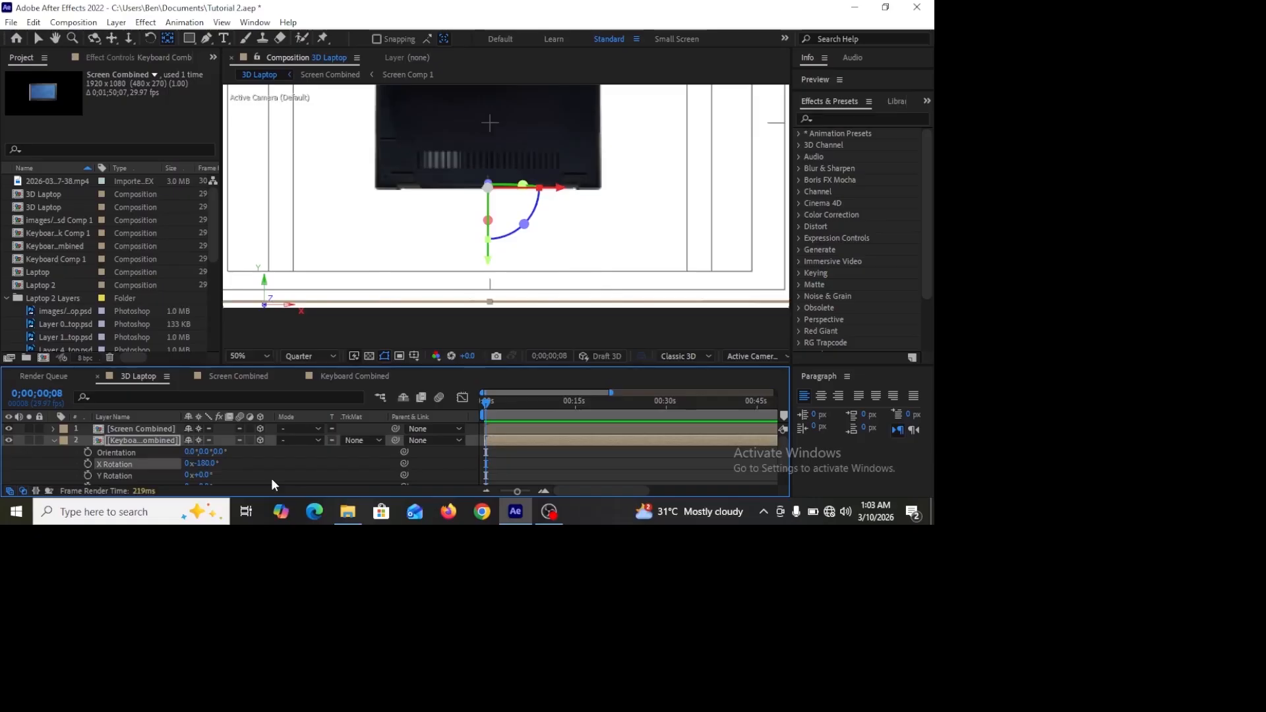
# Step: Return the playhead to the start and add a new two-node camera with the 50mm preset
pyautogui.scroll(-3, 602, 238)
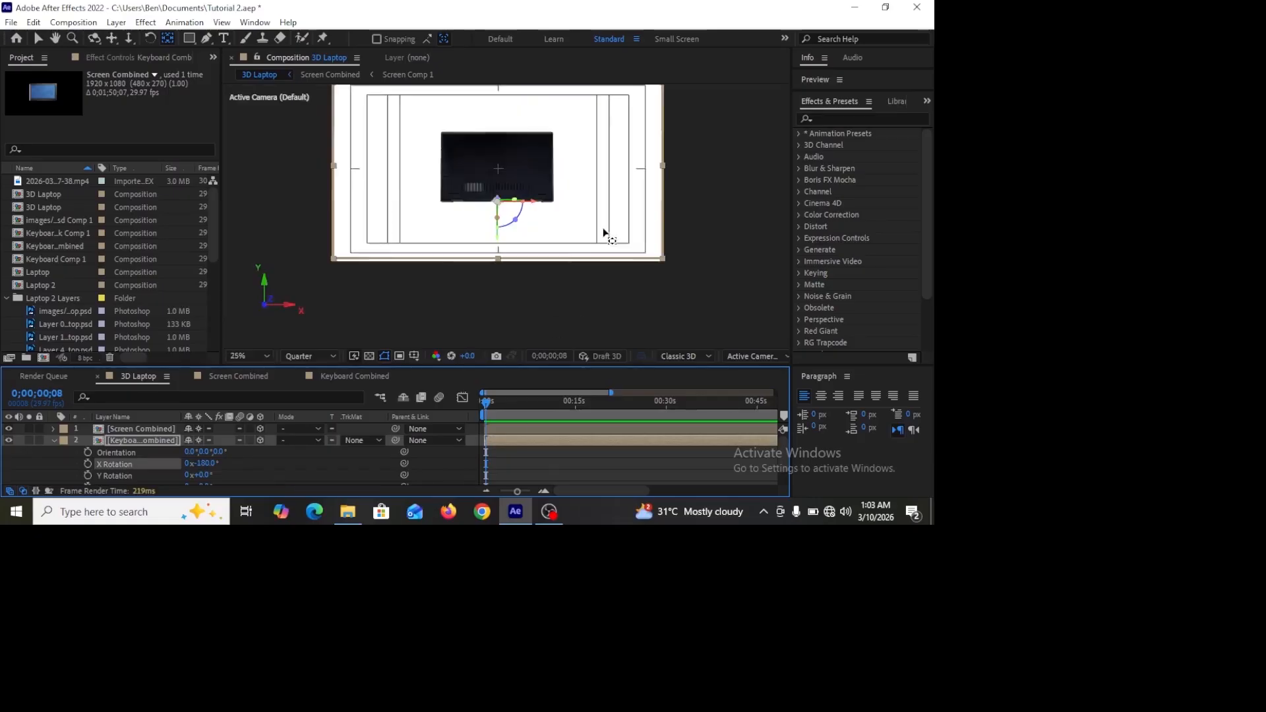
pyautogui.scroll(1, 603, 234)
pyautogui.scroll(-1, 603, 234)
pyautogui.click(38, 39)
pyautogui.press('r')
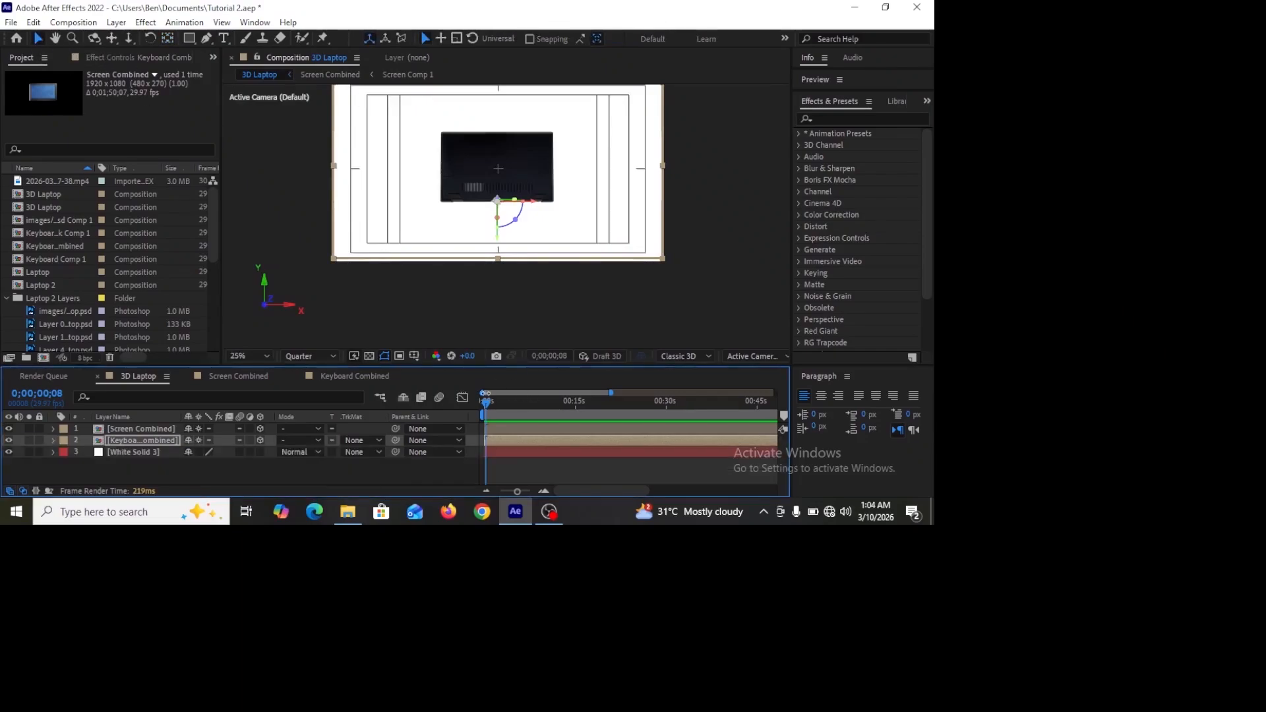
pyautogui.moveTo(488, 411); pyautogui.dragTo(473, 412)
pyautogui.click(116, 24)
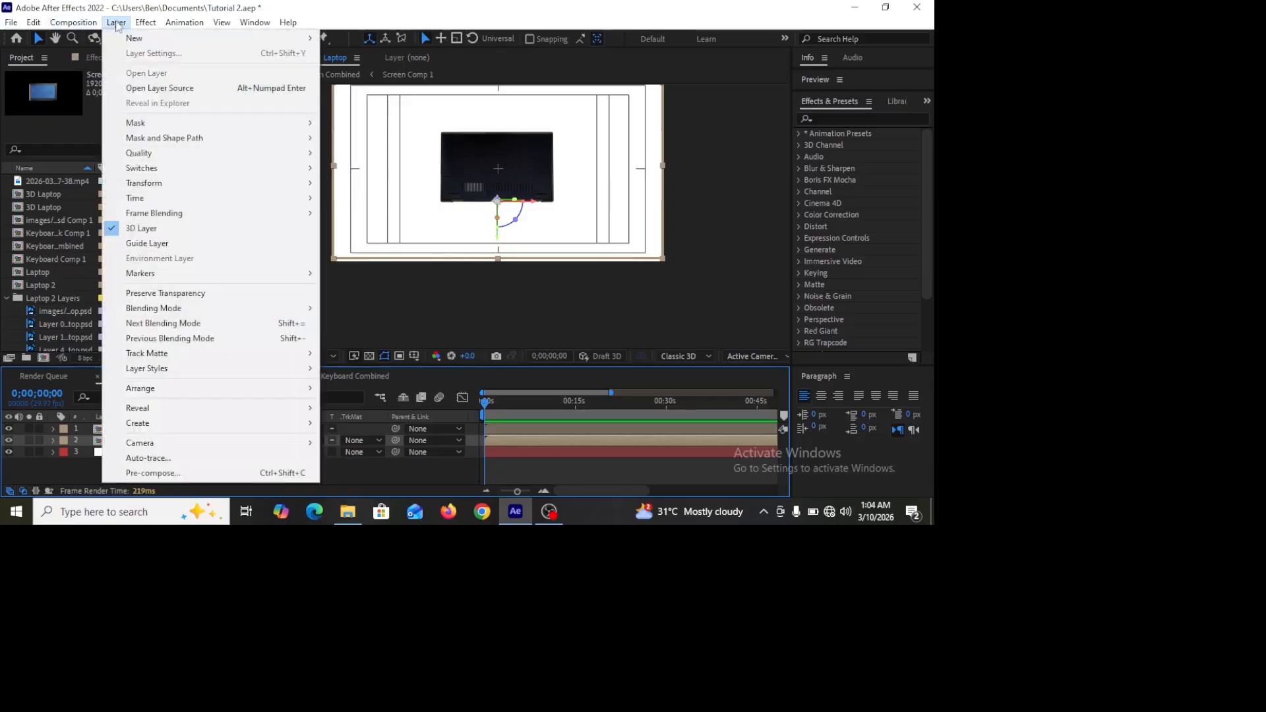
pyautogui.moveTo(152, 38)
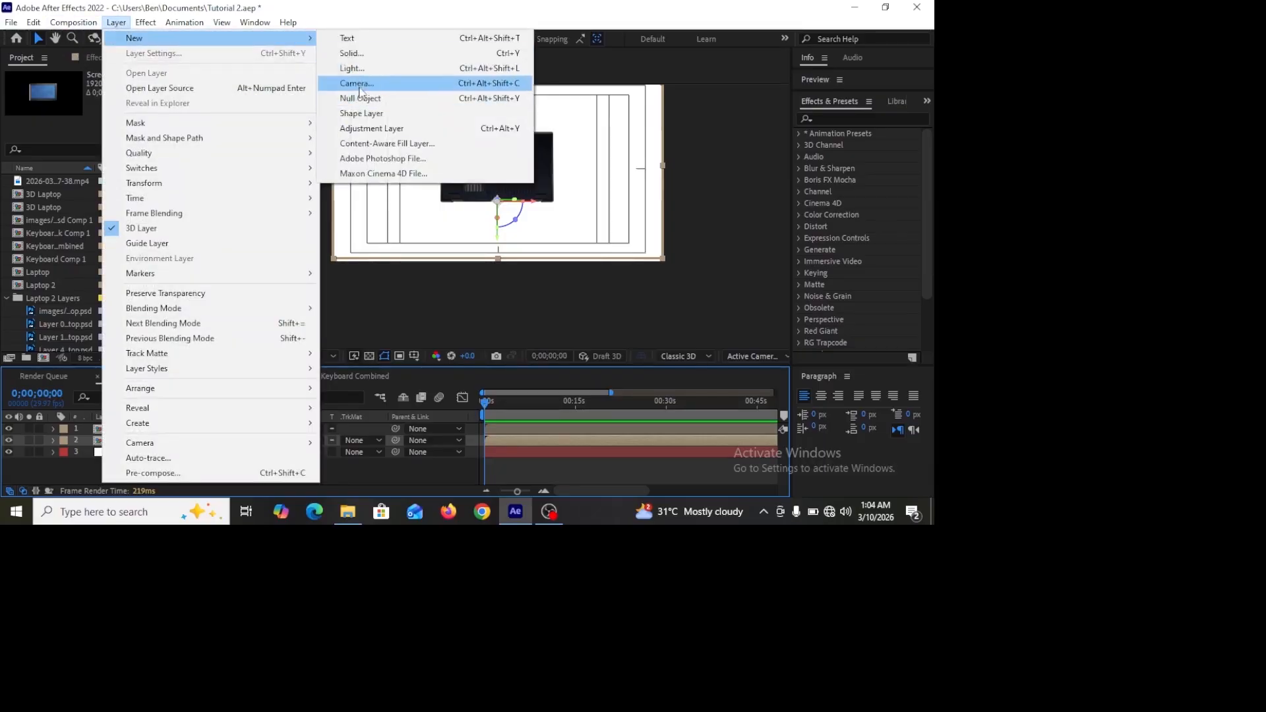
pyautogui.click(357, 84)
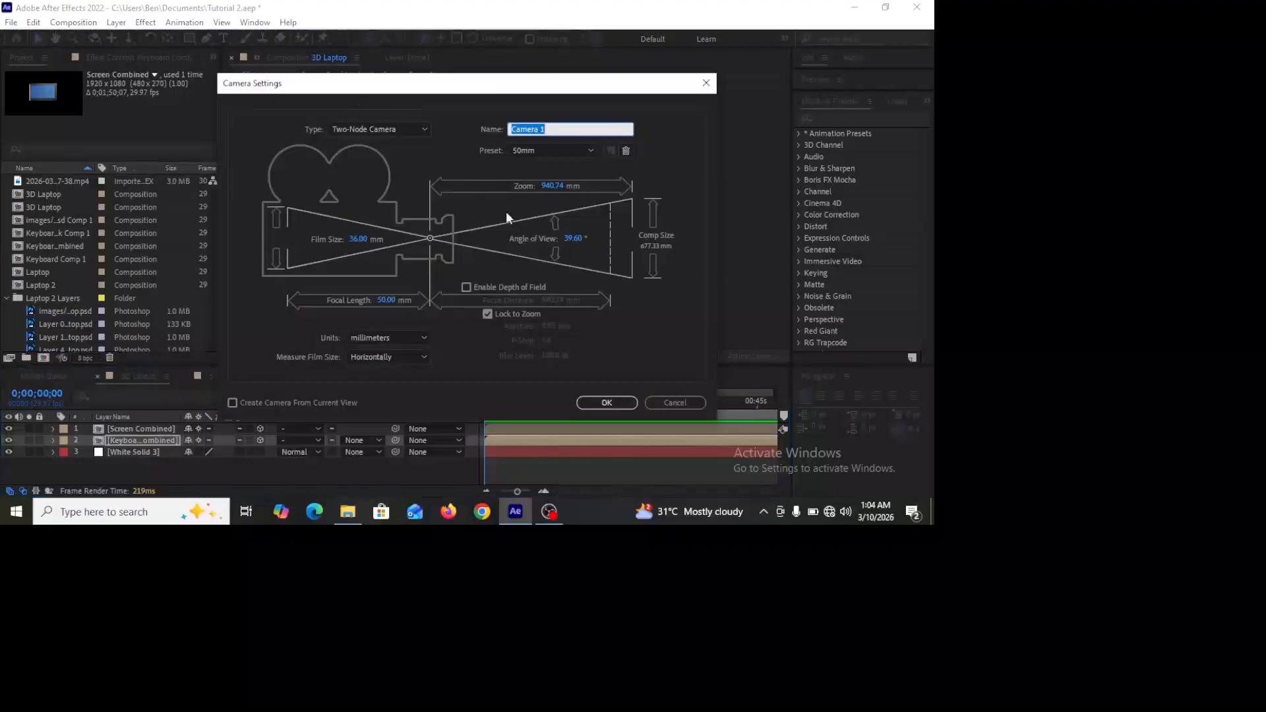
pyautogui.click(612, 404)
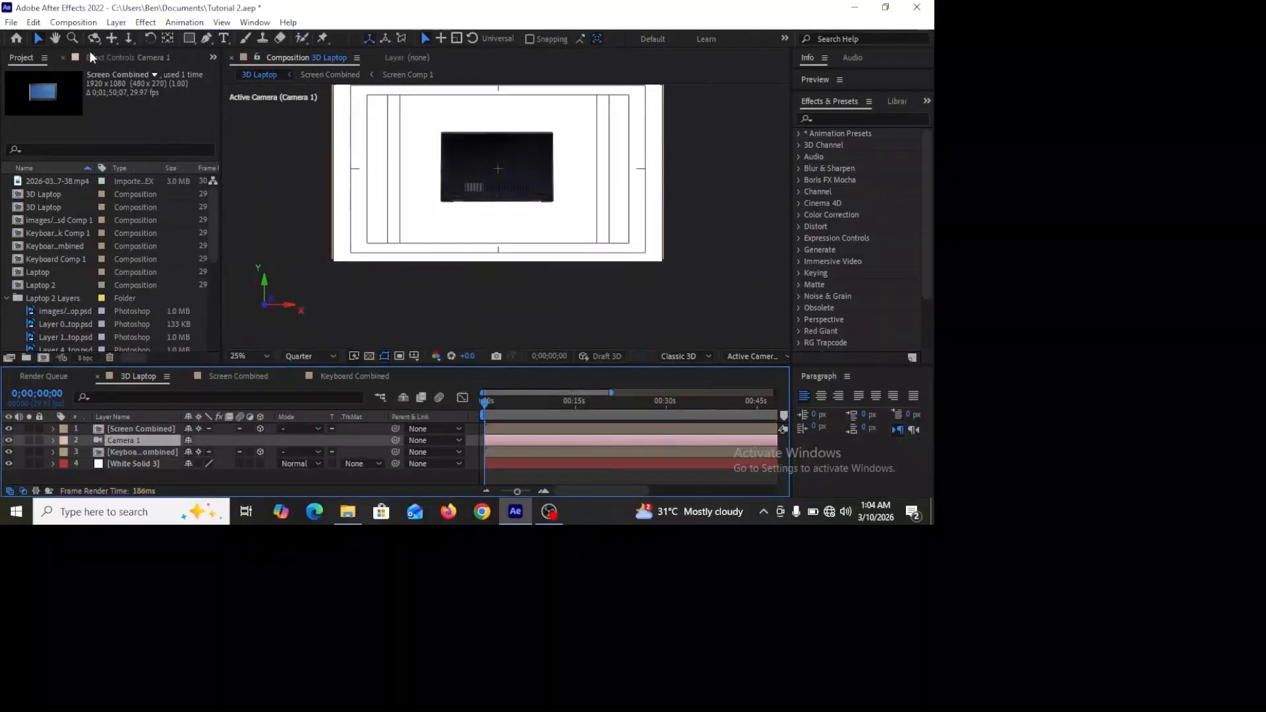
# Step: Add a null object and move it together with the camera to the top of the layer stack
pyautogui.click(116, 22)
pyautogui.moveTo(132, 38)
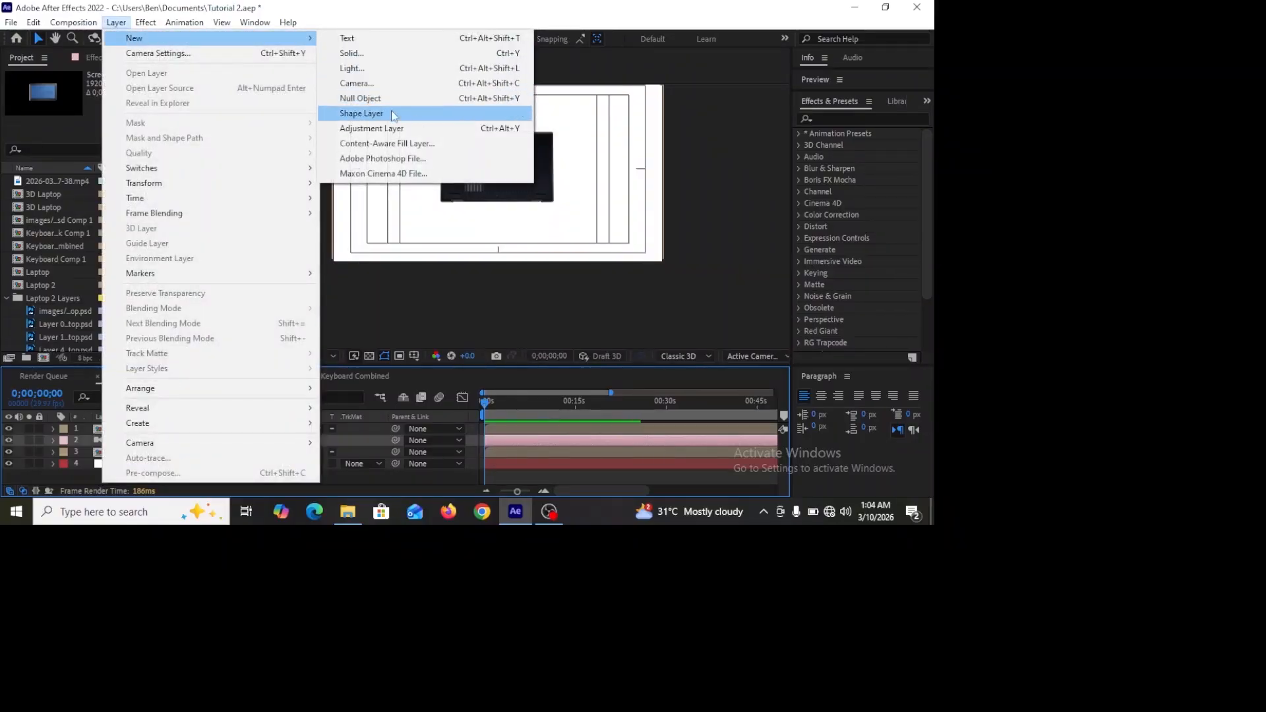
pyautogui.click(368, 100)
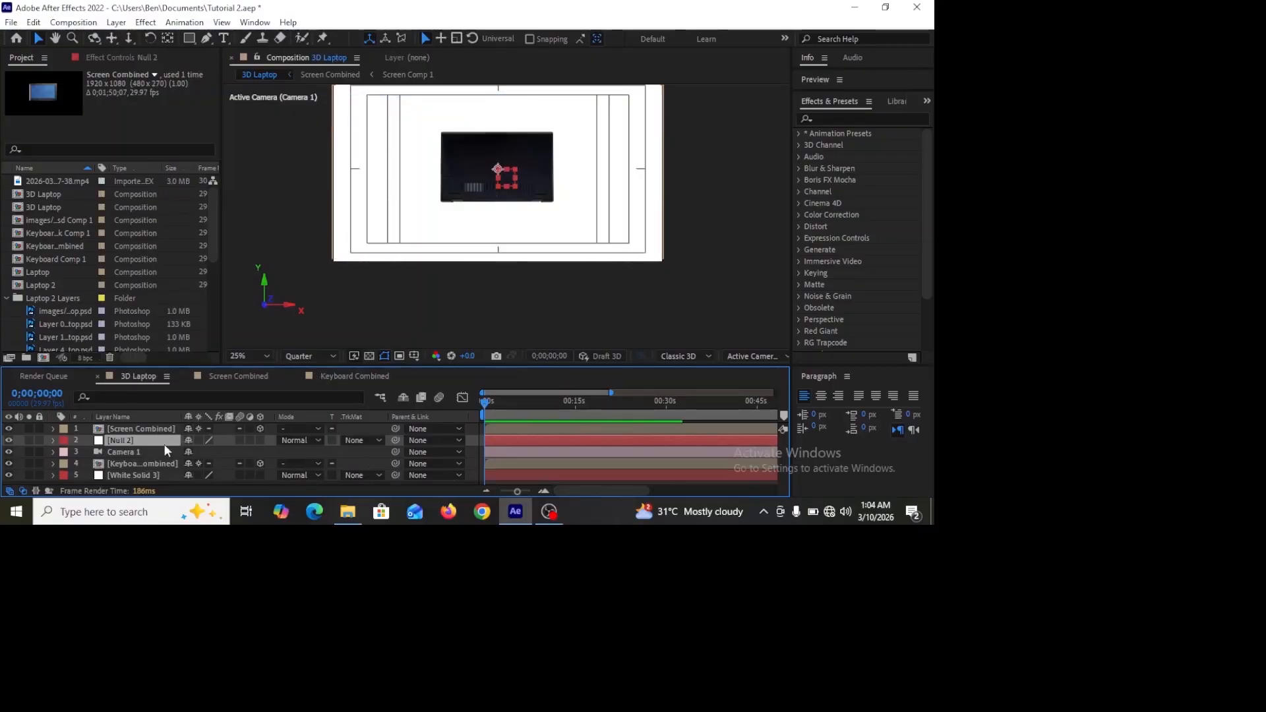
pyautogui.click(535, 455)
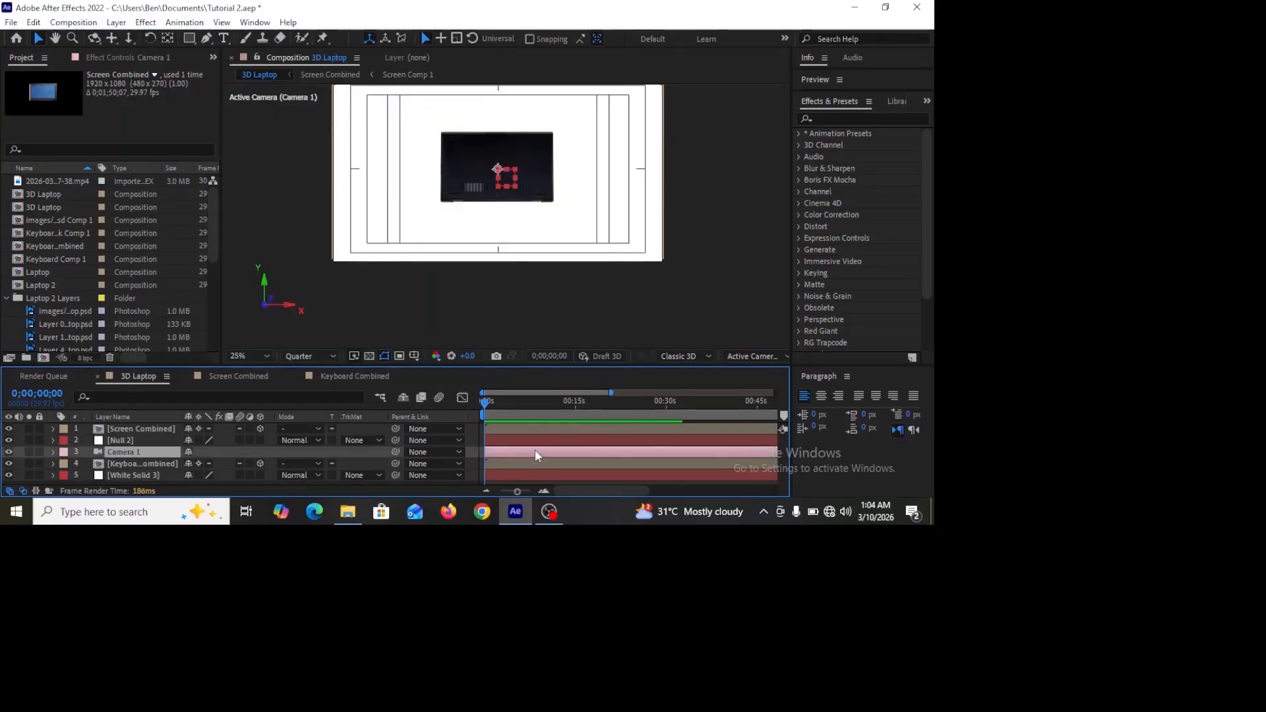
pyautogui.keyDown('ctrl'); pyautogui.click(540, 439); pyautogui.keyUp('ctrl')
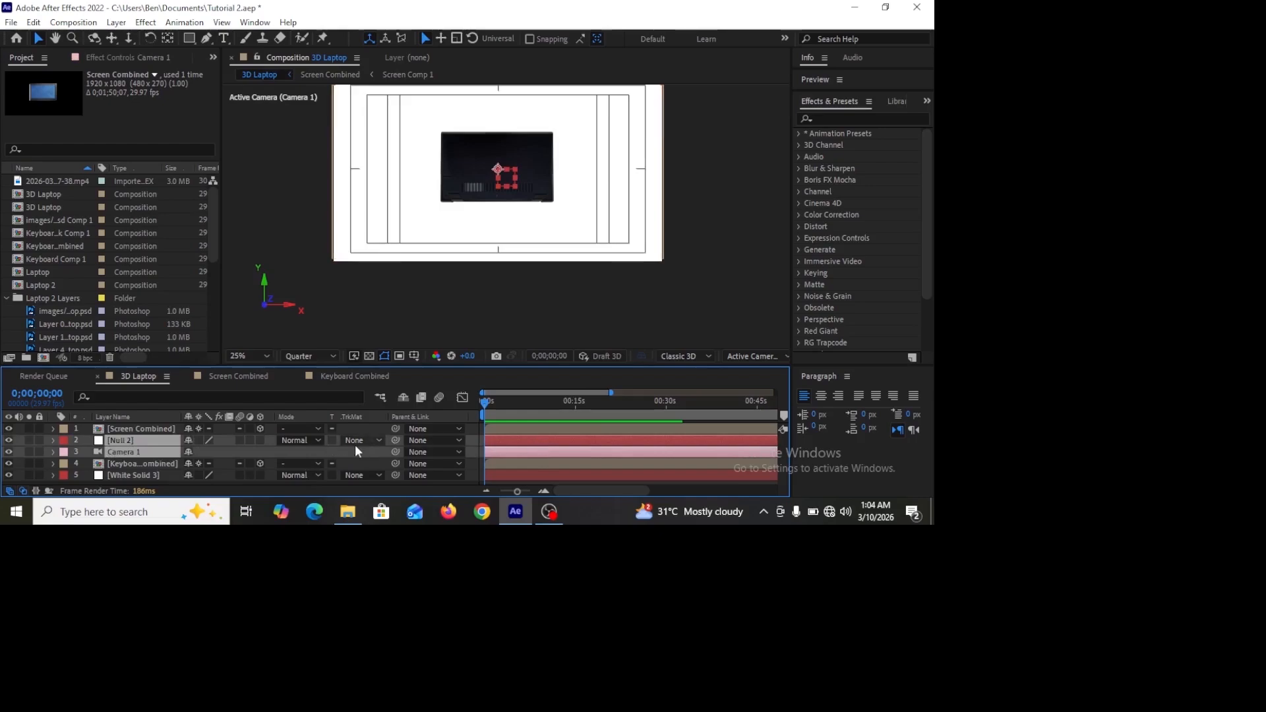
pyautogui.hotkey('ctrl', 'shift', ']')
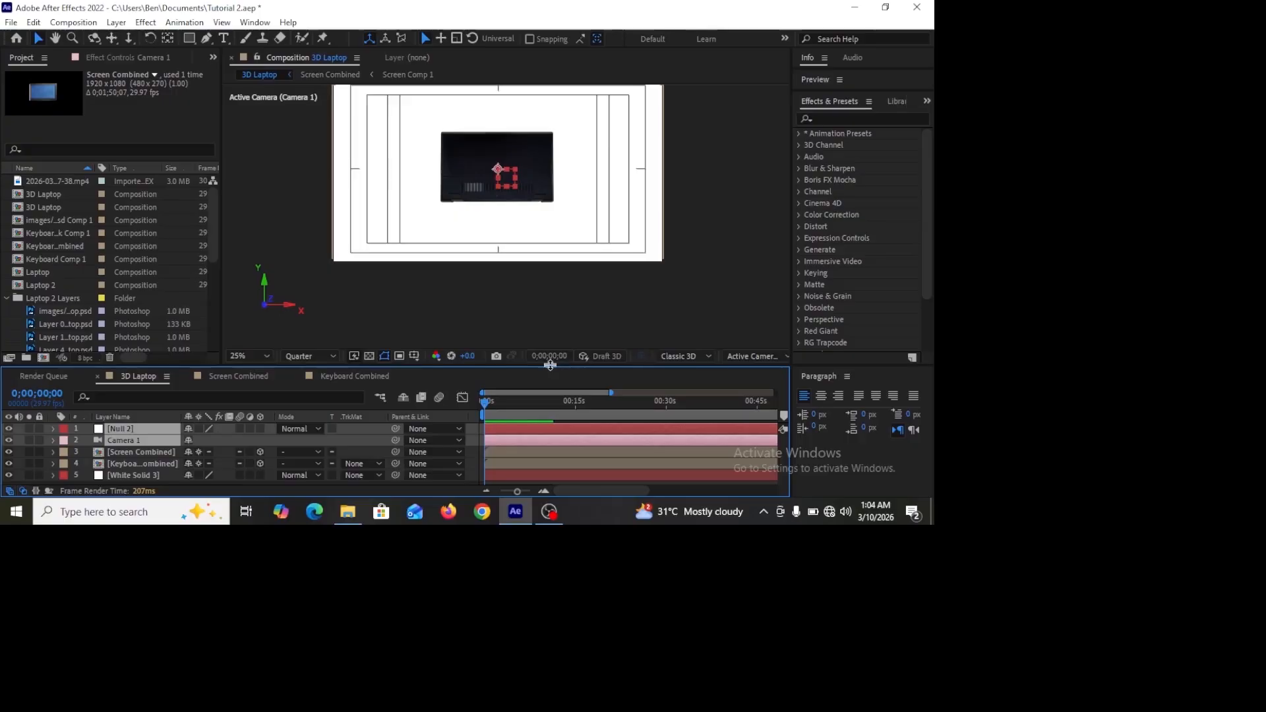
# Step: Enlarge the timeline and make the null object a 3D layer
pyautogui.moveTo(550, 365); pyautogui.dragTo(550, 319)
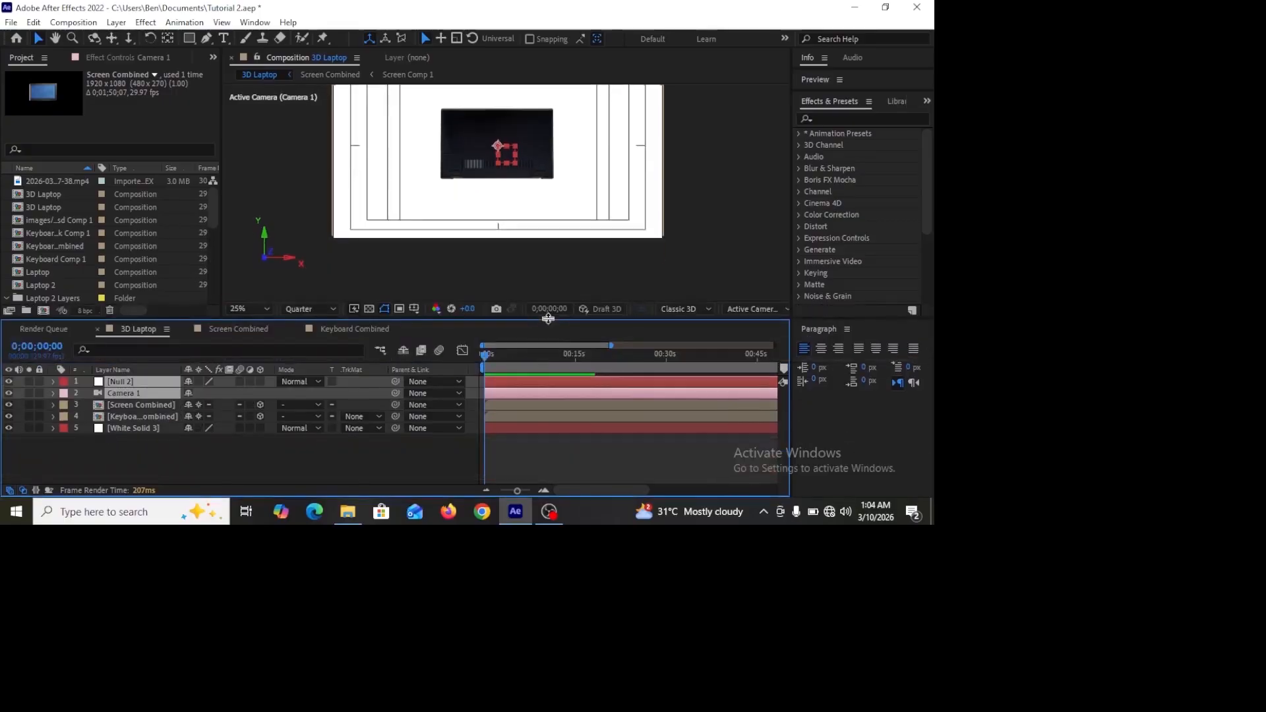
pyautogui.click(568, 449)
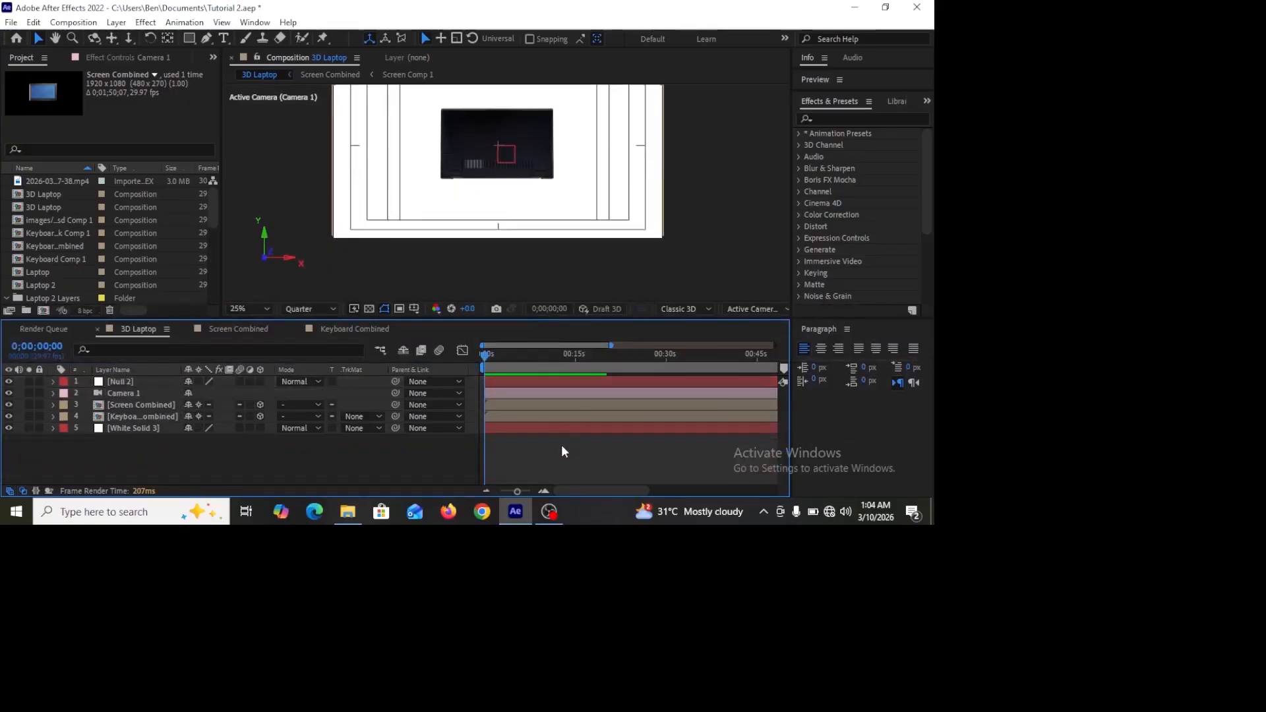
pyautogui.click(523, 381)
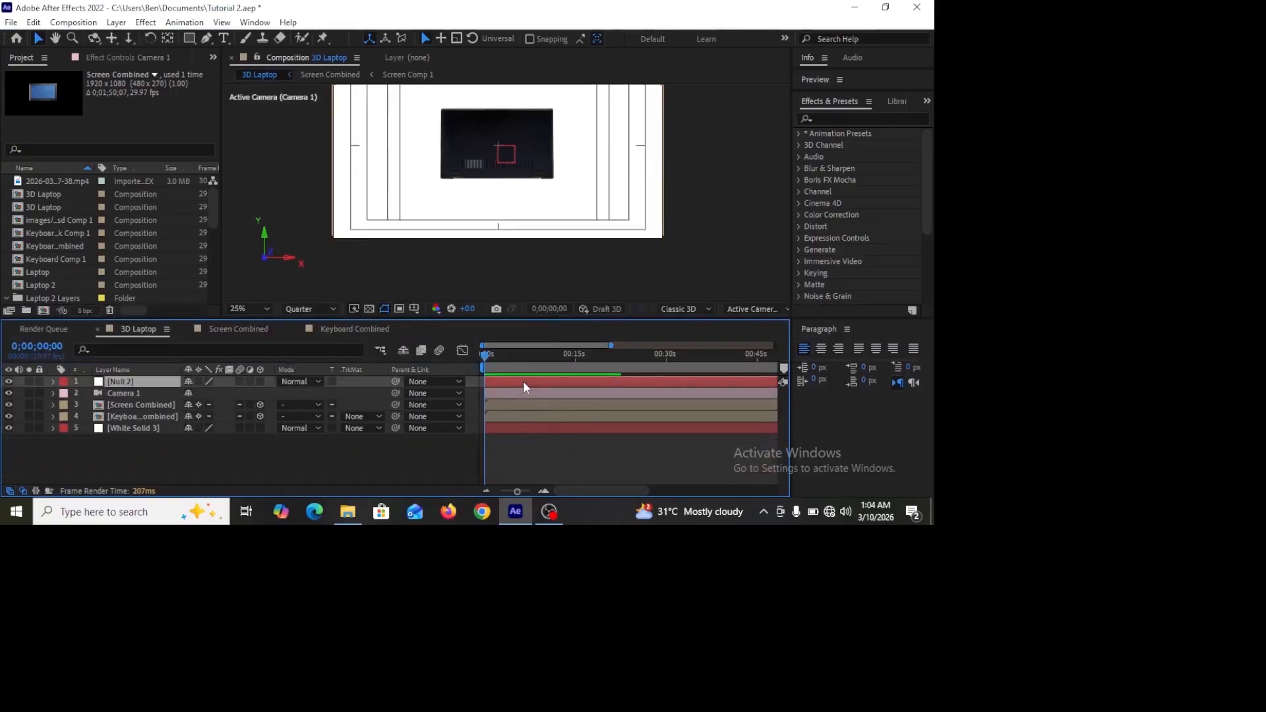
pyautogui.click(259, 381)
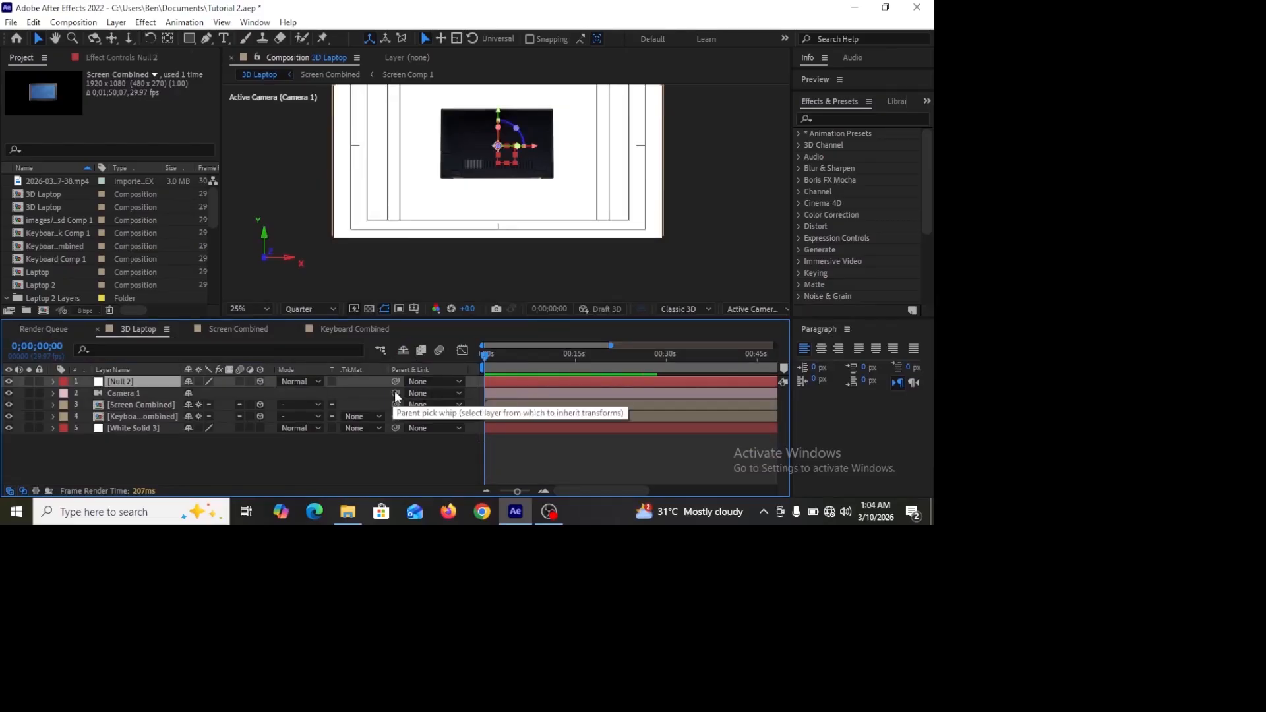
# Step: Parent the camera layer to the null object
pyautogui.moveTo(396, 394); pyautogui.dragTo(151, 381)
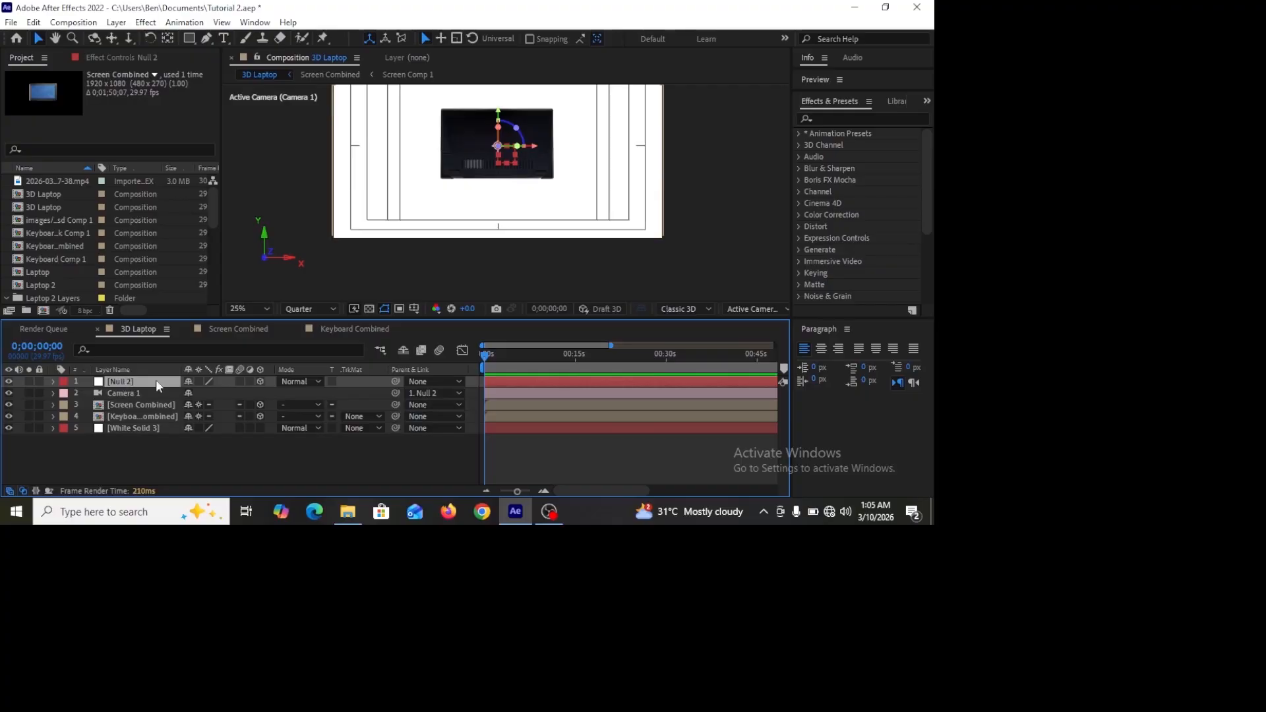
pyautogui.click(522, 456)
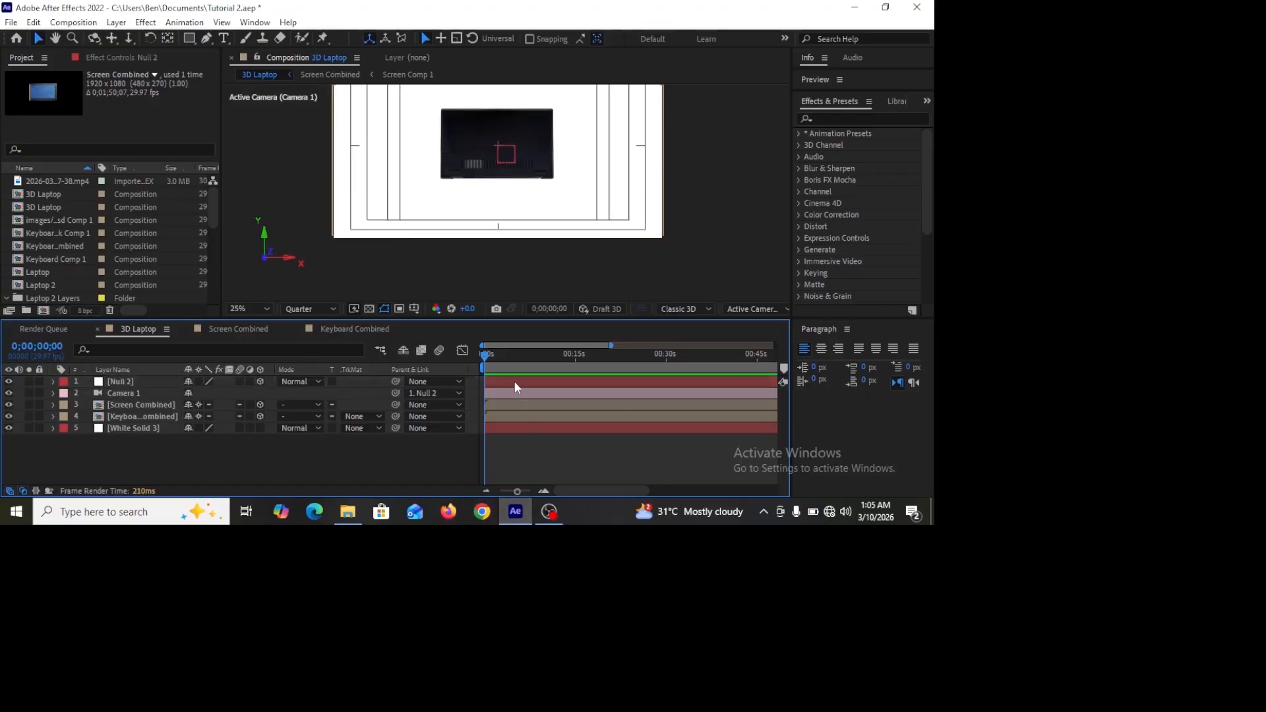
# Step: Reveal the null's rotation properties and set a Y Rotation keyframe at the start of the timeline
pyautogui.click(514, 381)
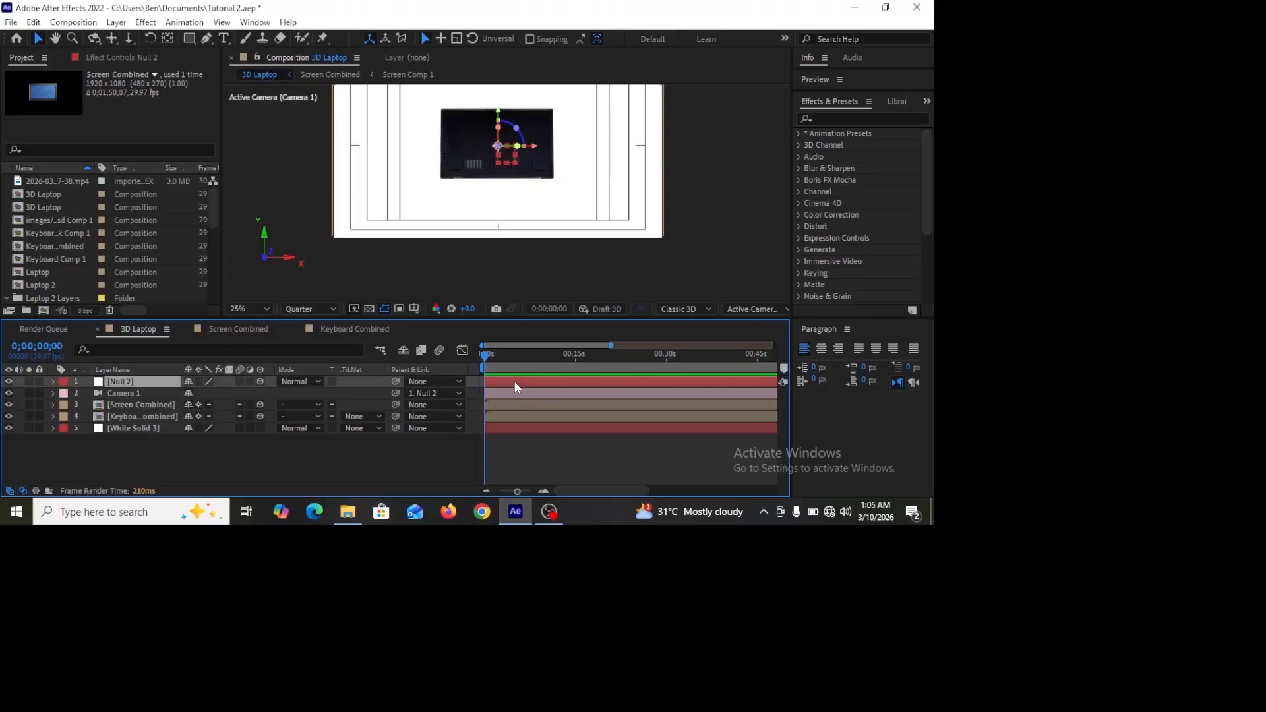
pyautogui.press('r')
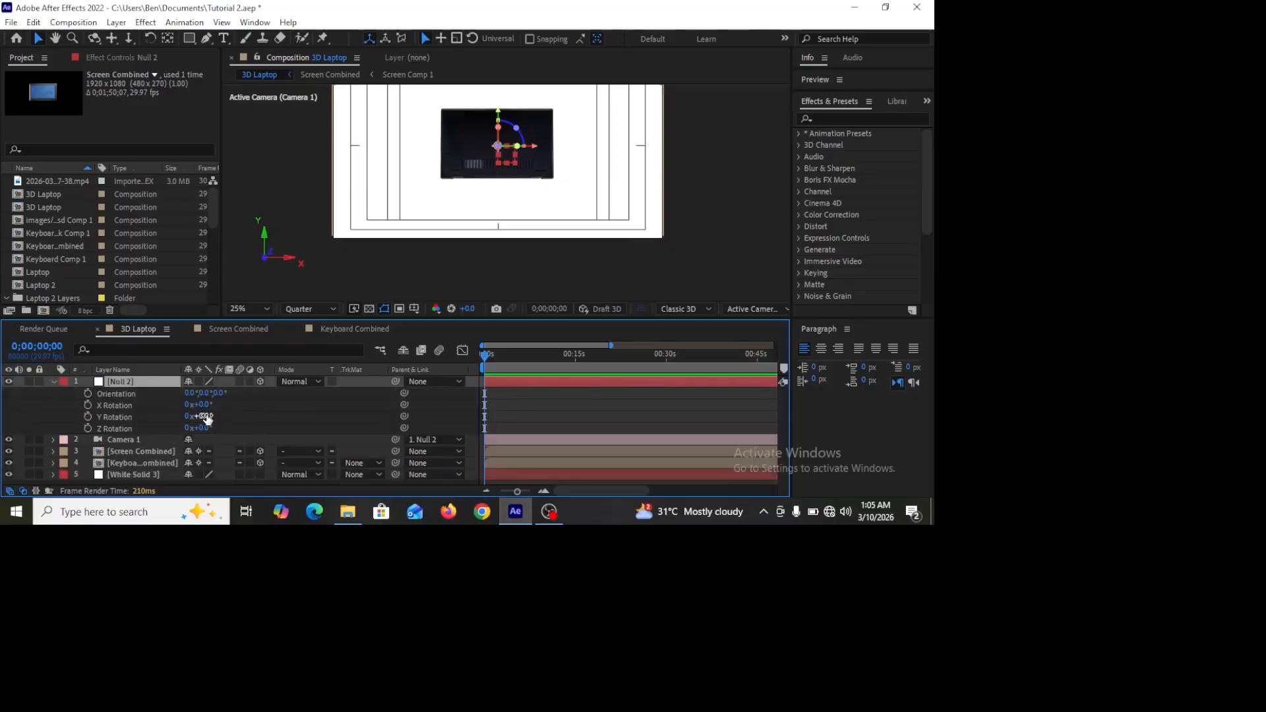
pyautogui.moveTo(199, 416)
pyautogui.mouseDown()
pyautogui.moveTo(286, 408)
pyautogui.moveTo(113, 430)
pyautogui.moveTo(203, 422)
pyautogui.mouseUp()
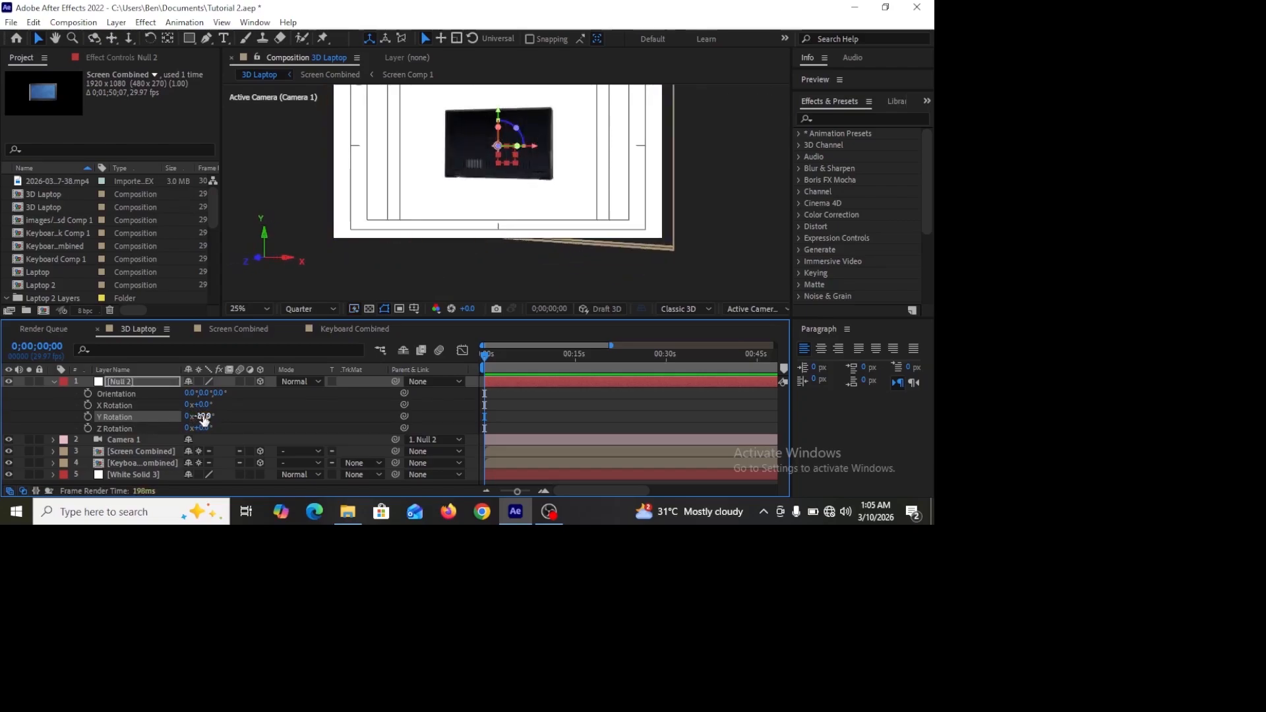
pyautogui.hotkey('ctrl', 'z')
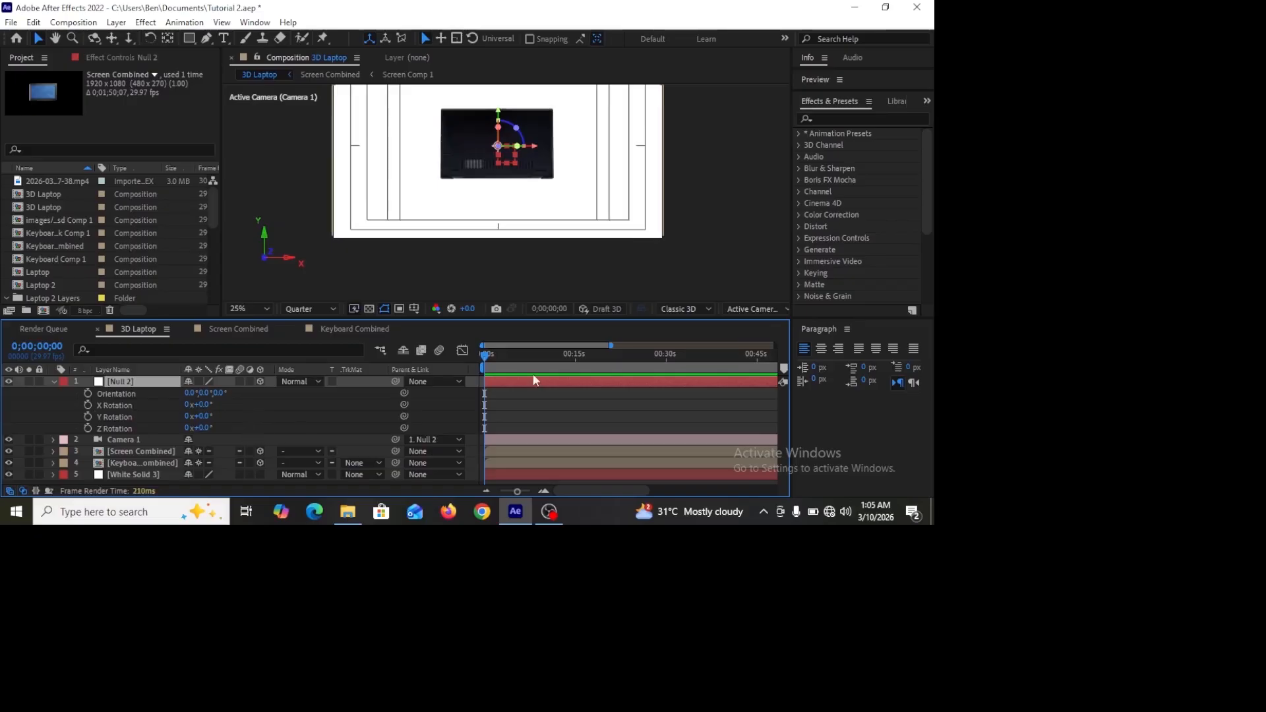
pyautogui.press('=')
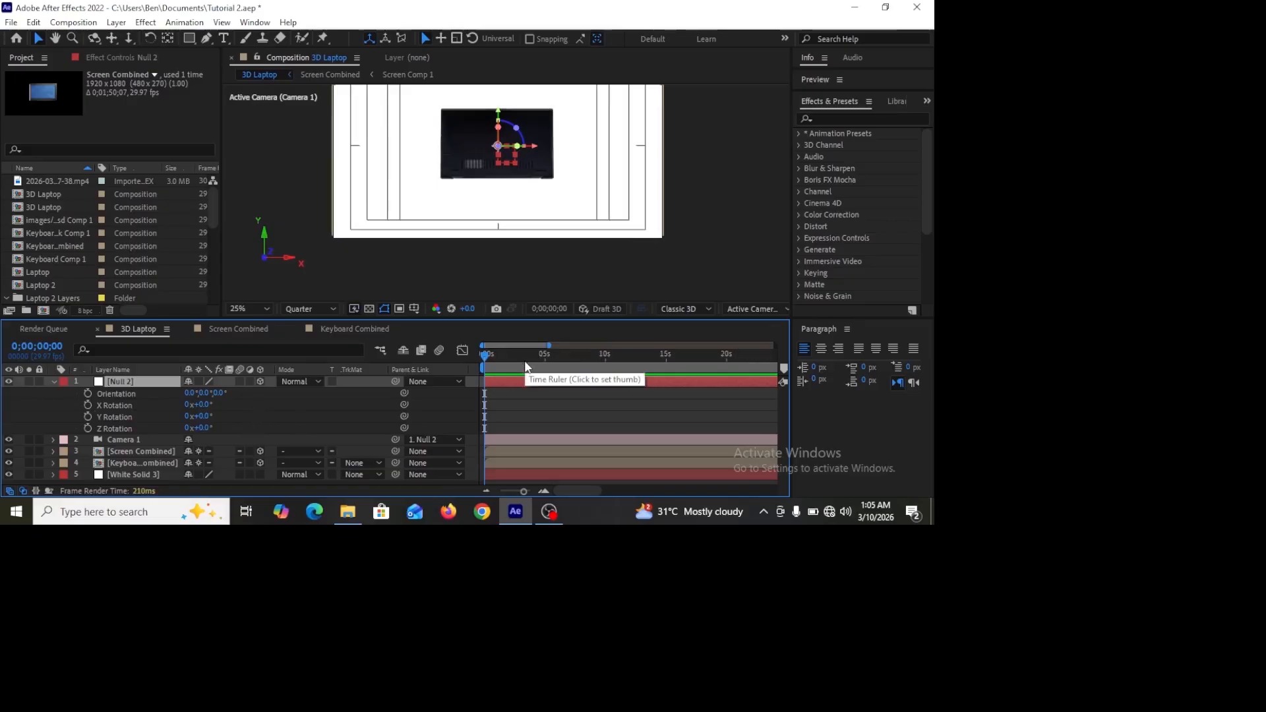
pyautogui.press('=')
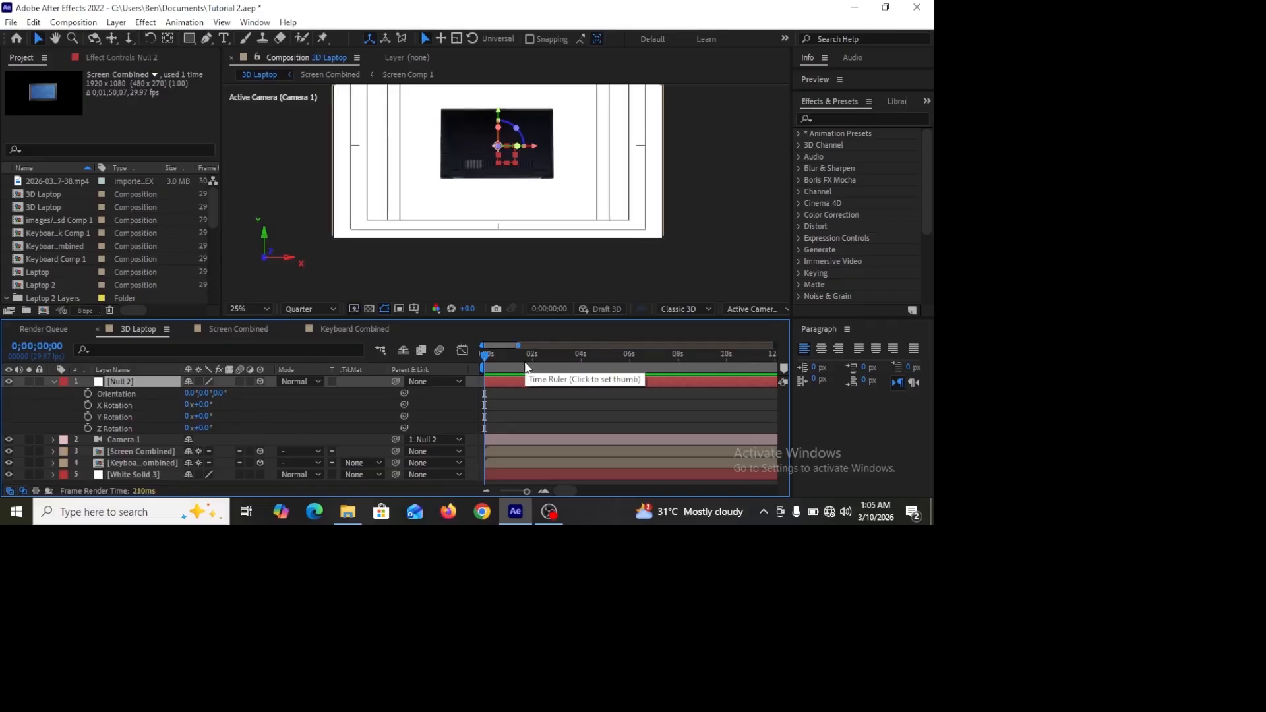
pyautogui.click(115, 417)
pyautogui.click(87, 417)
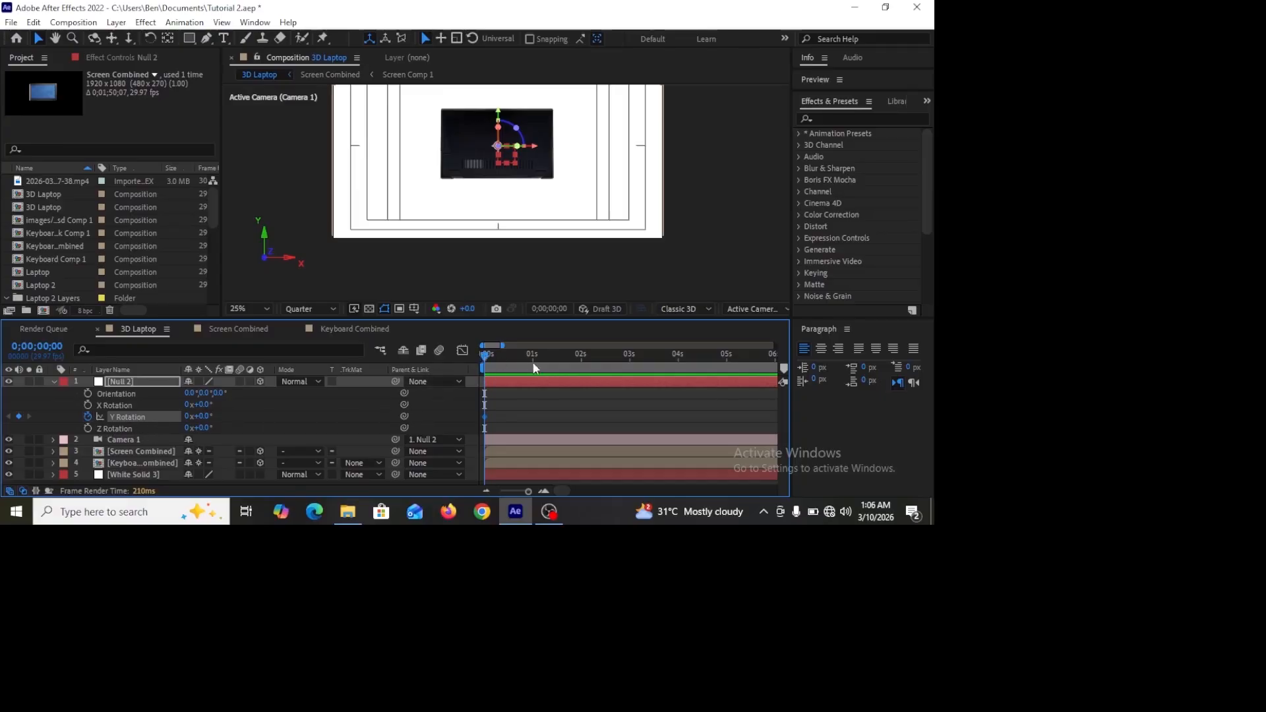
# Step: At 2 seconds, set the null's Y Rotation to one full revolution (1x)
pyautogui.moveTo(534, 368); pyautogui.dragTo(580, 371)
pyautogui.click(190, 417)
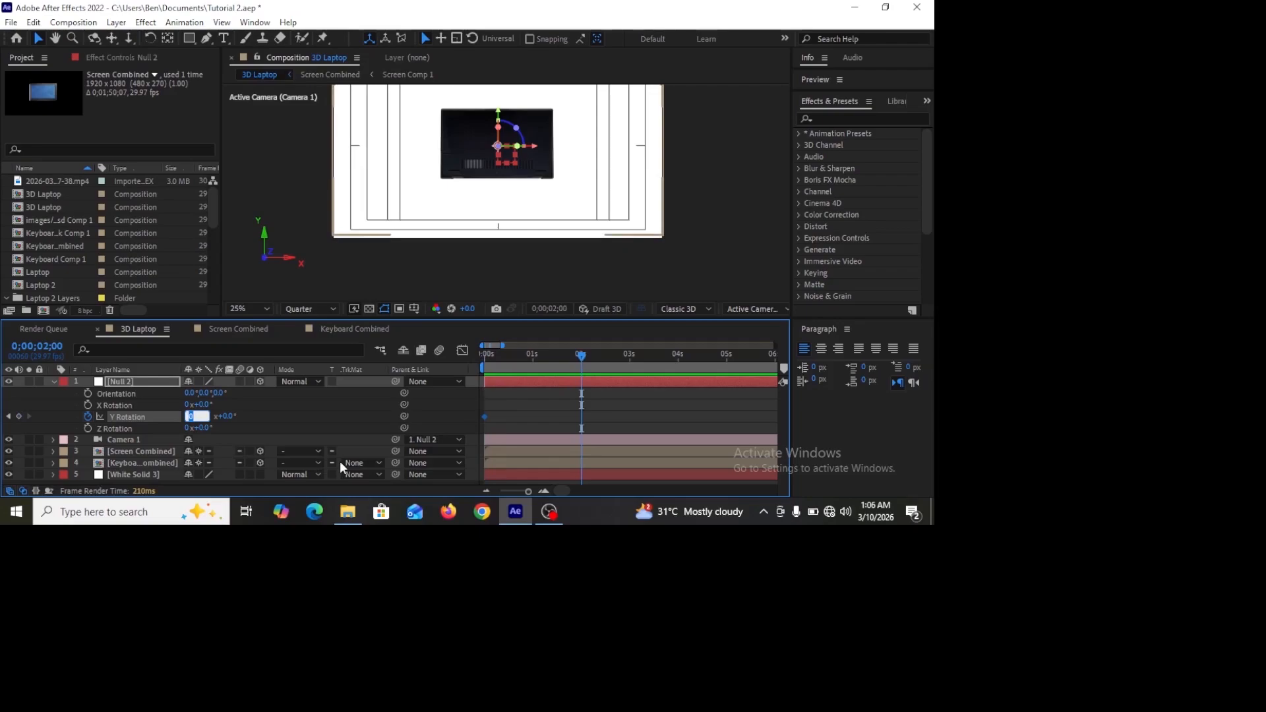
pyautogui.write('1')
pyautogui.click(624, 411)
# Step: Preview the null's spinning animation from the start
pyautogui.moveTo(592, 353); pyautogui.dragTo(449, 354)
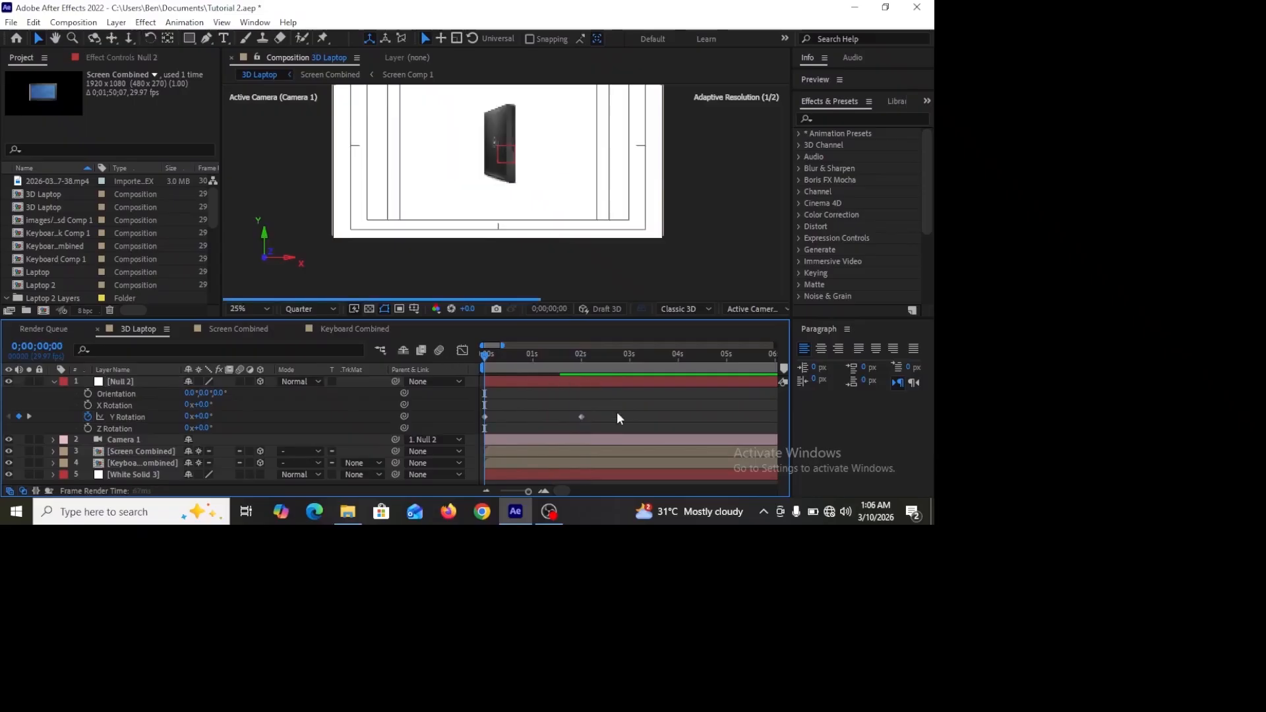
pyautogui.press('space')
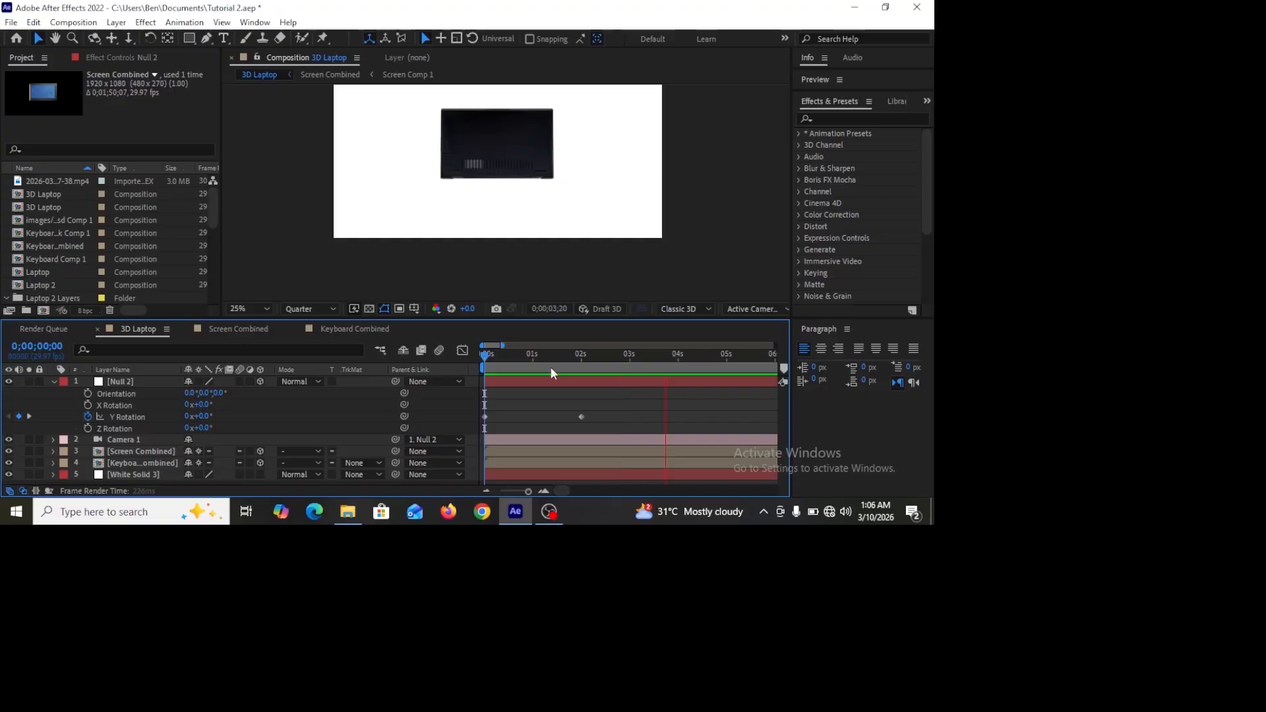
pyautogui.moveTo(551, 359); pyautogui.dragTo(440, 371)
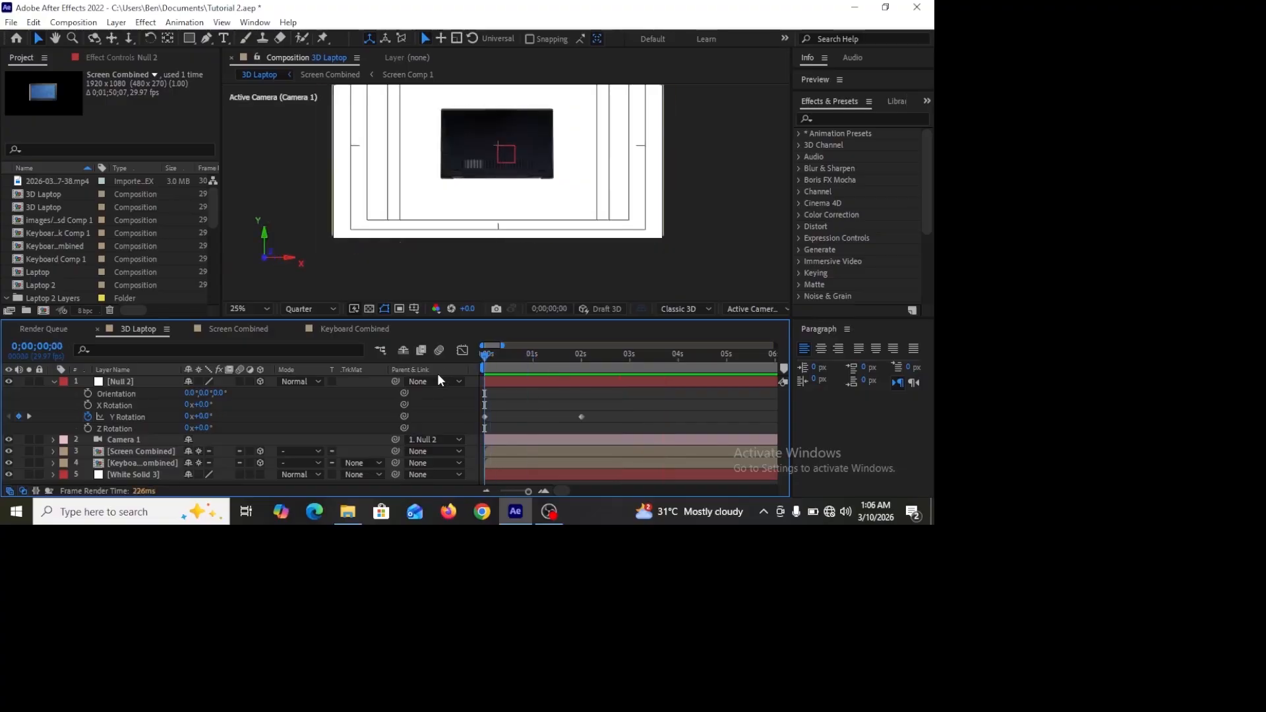
pyautogui.press('space')
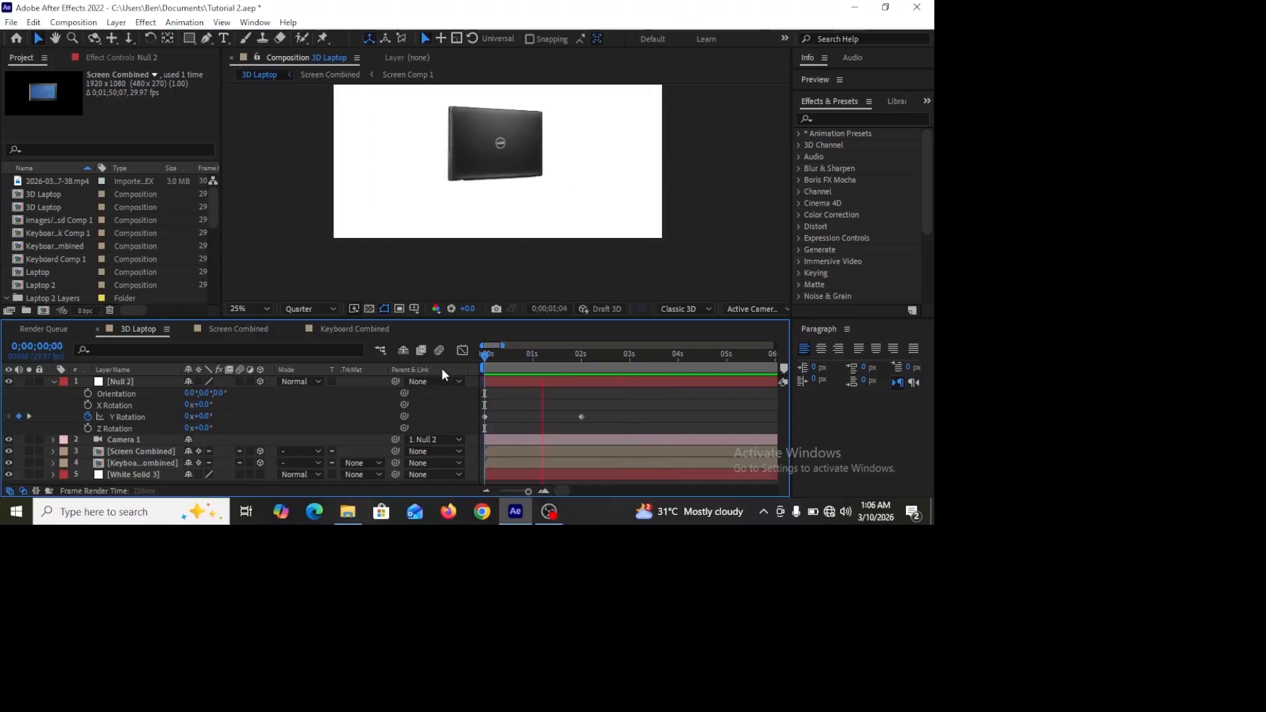
pyautogui.press('space')
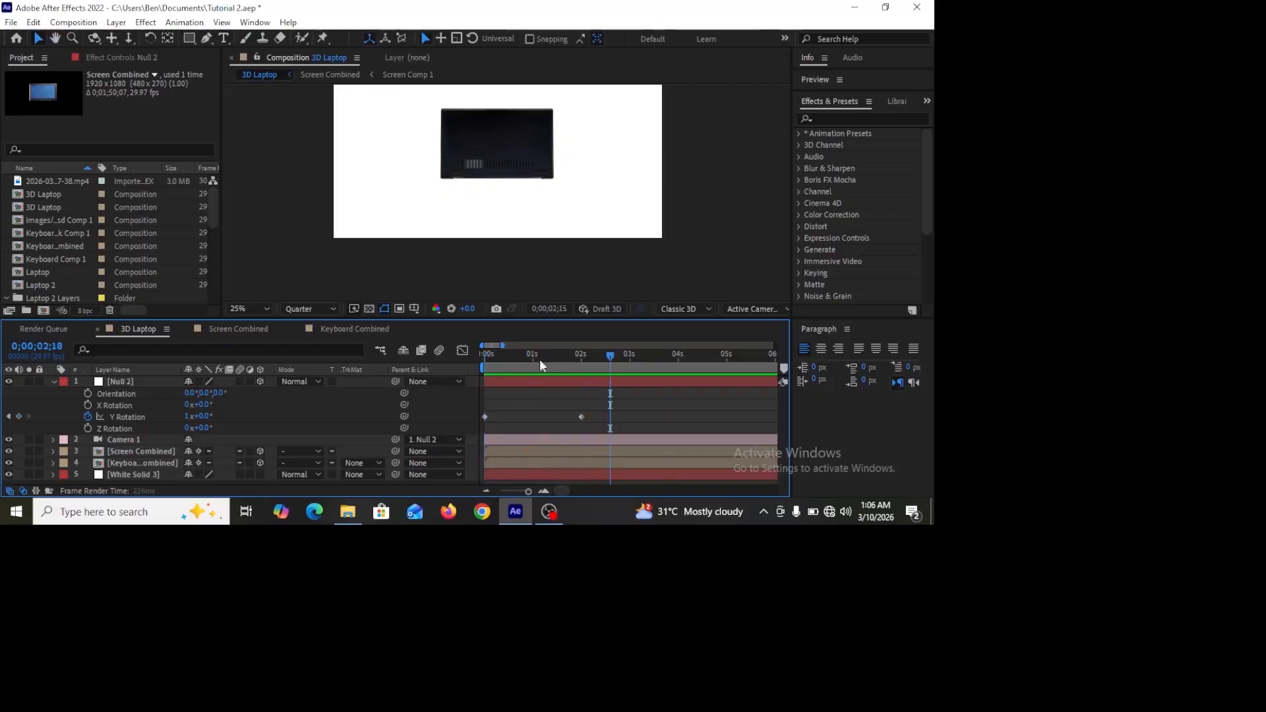
# Step: At 0:00:00:19, reveal the keyboard layer's rotation and set an X Rotation keyframe
pyautogui.moveTo(588, 355); pyautogui.dragTo(515, 385)
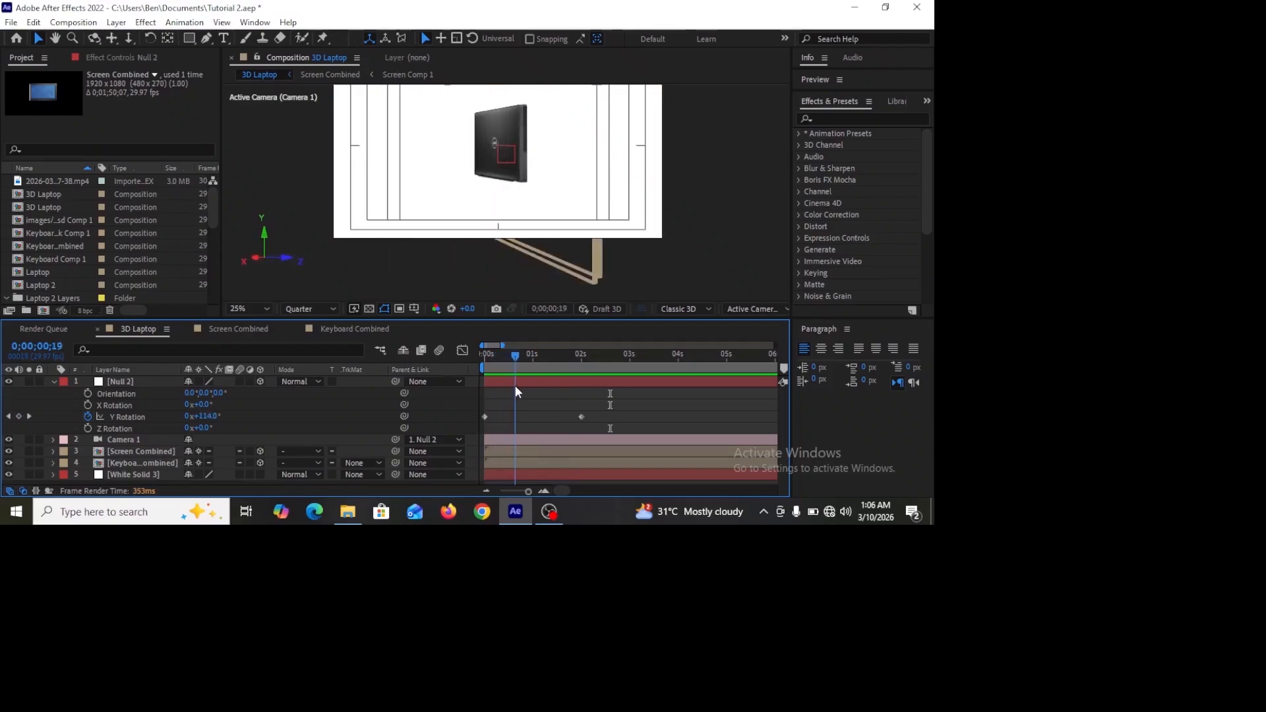
pyautogui.click(520, 448)
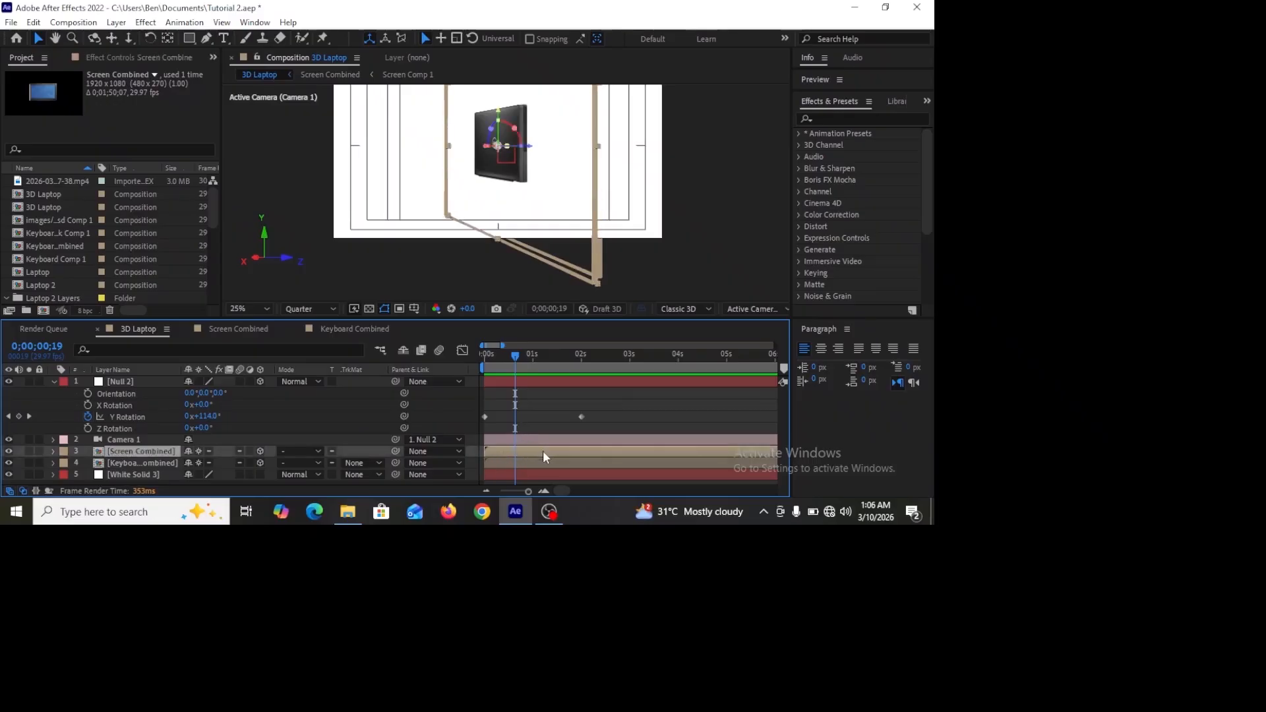
pyautogui.click(525, 460)
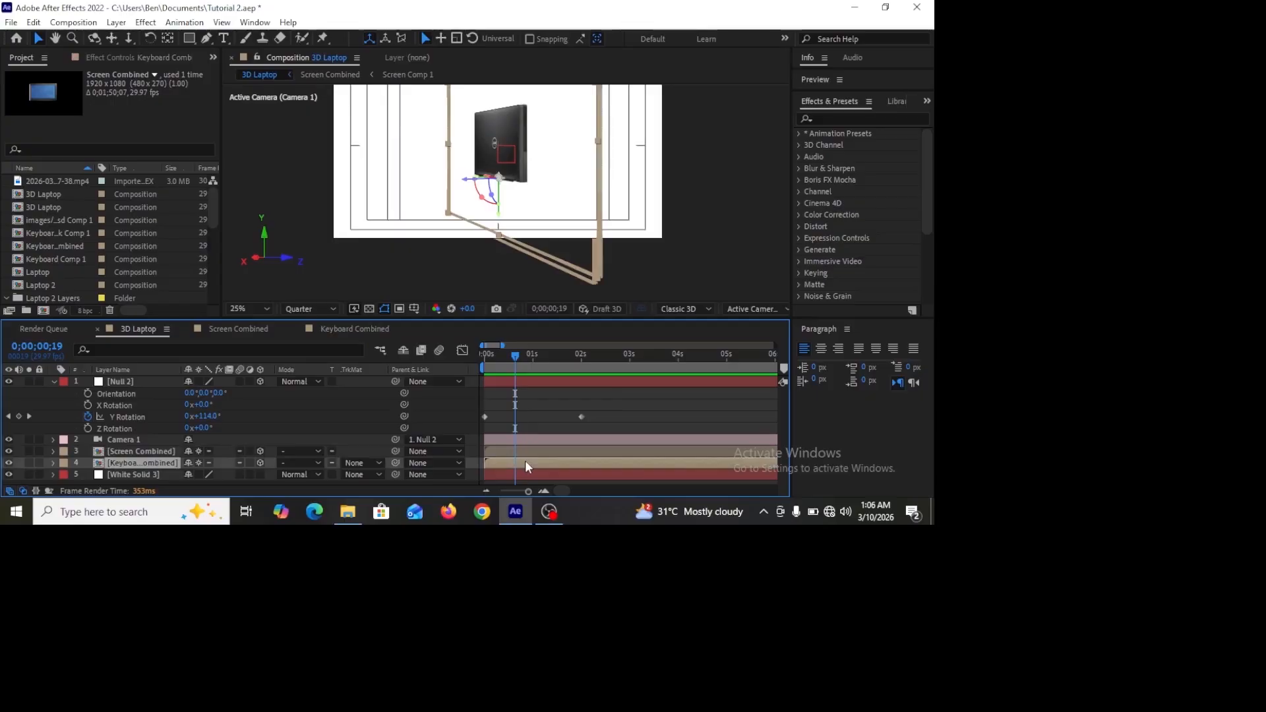
pyautogui.press('r')
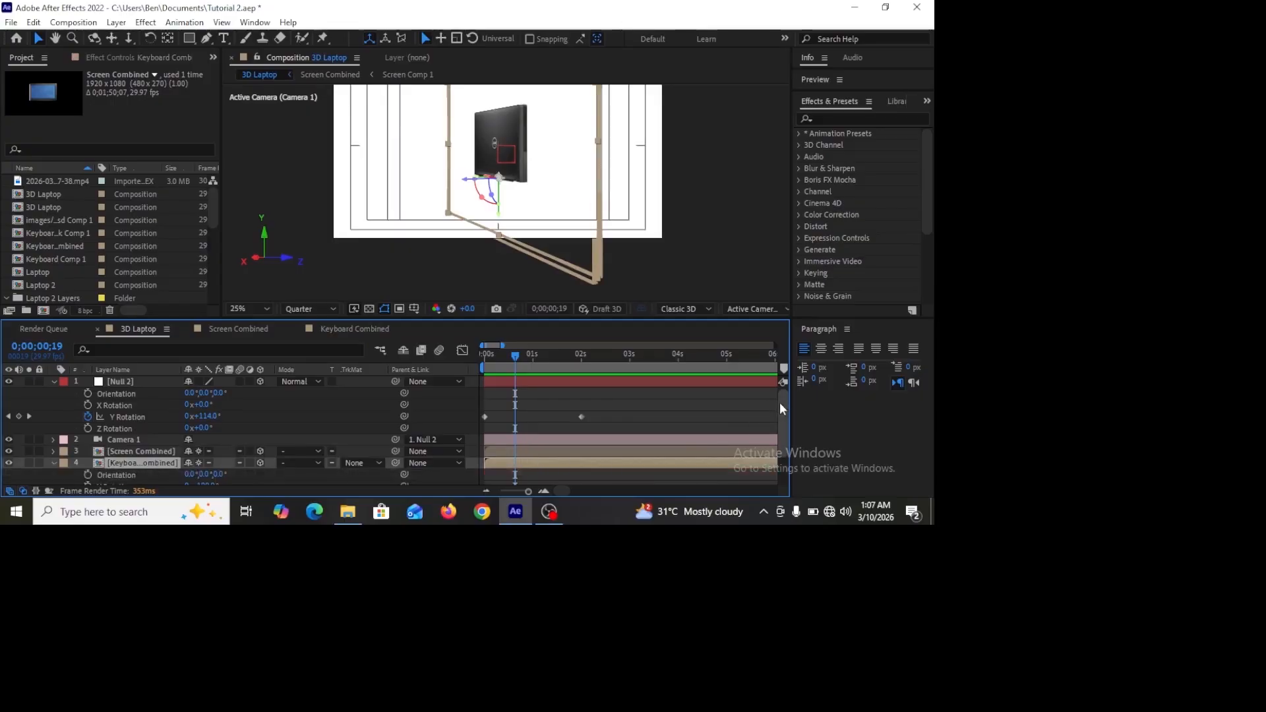
pyautogui.moveTo(782, 403); pyautogui.dragTo(782, 437)
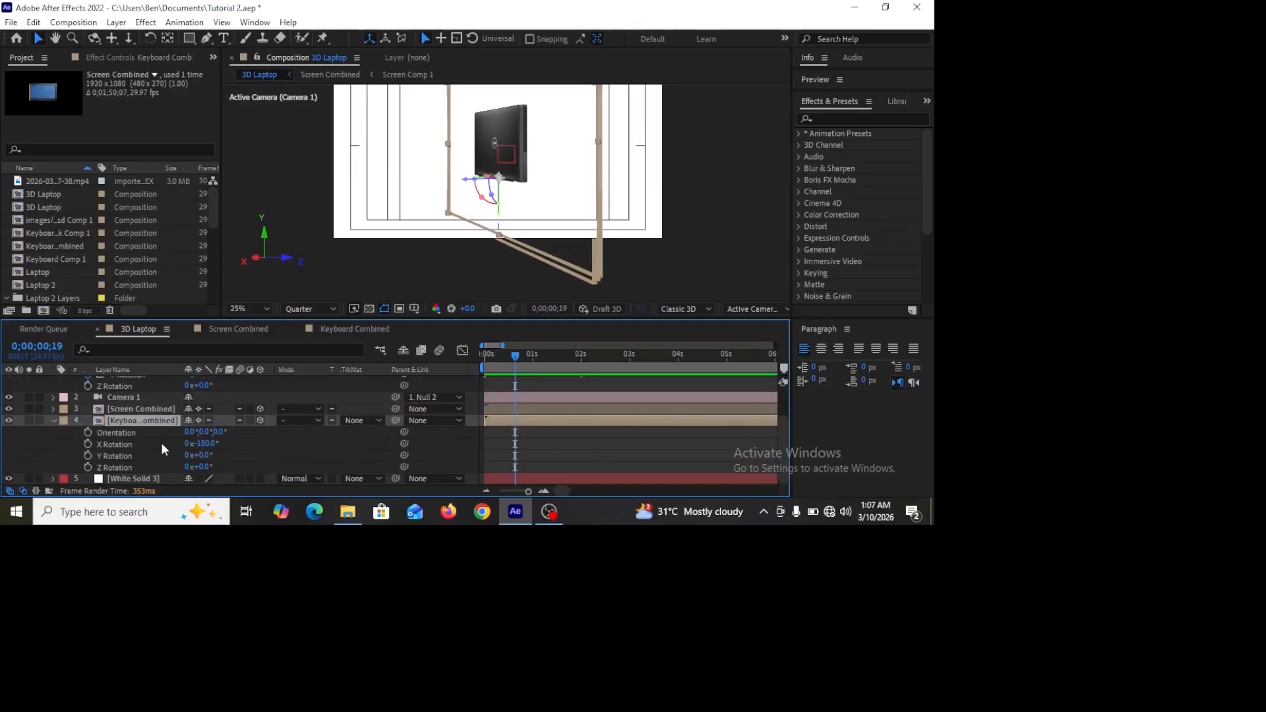
pyautogui.click(88, 444)
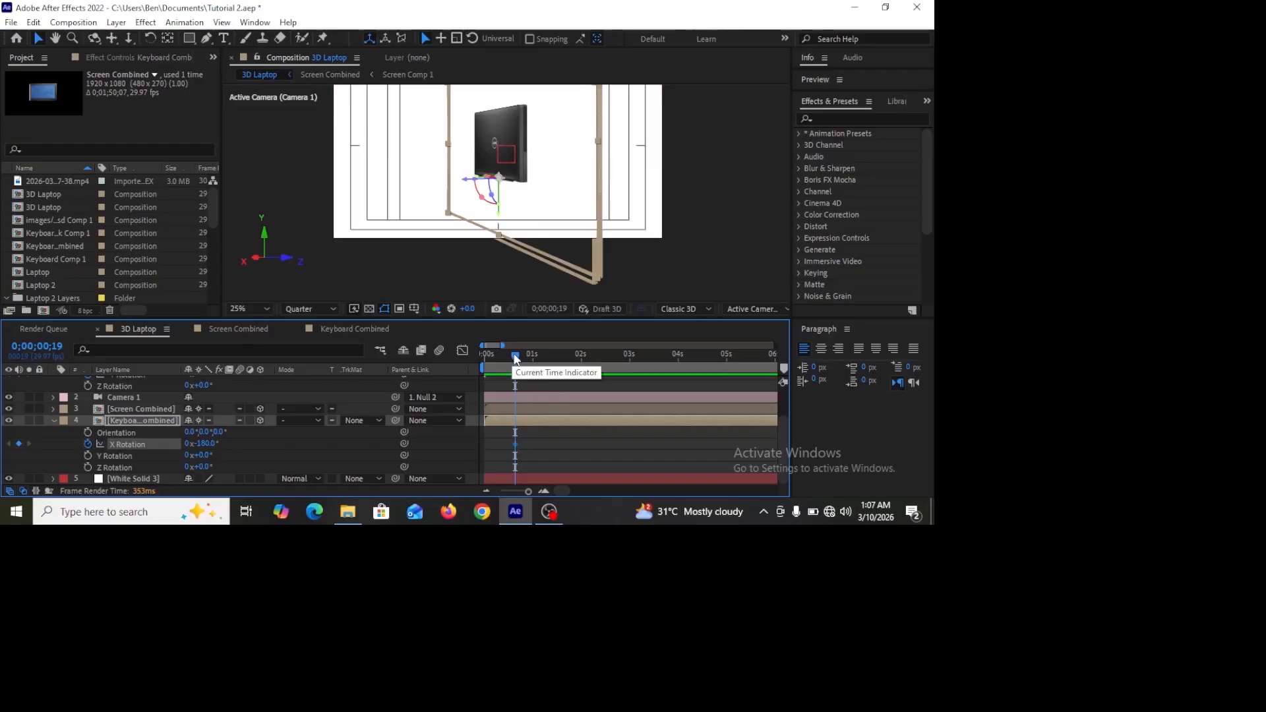
# Step: At 0:00:01:20, set the keyboard layer's X Rotation to -90°
pyautogui.moveTo(516, 358)
pyautogui.mouseDown()
pyautogui.moveTo(549, 354)
pyautogui.moveTo(537, 358)
pyautogui.mouseUp()
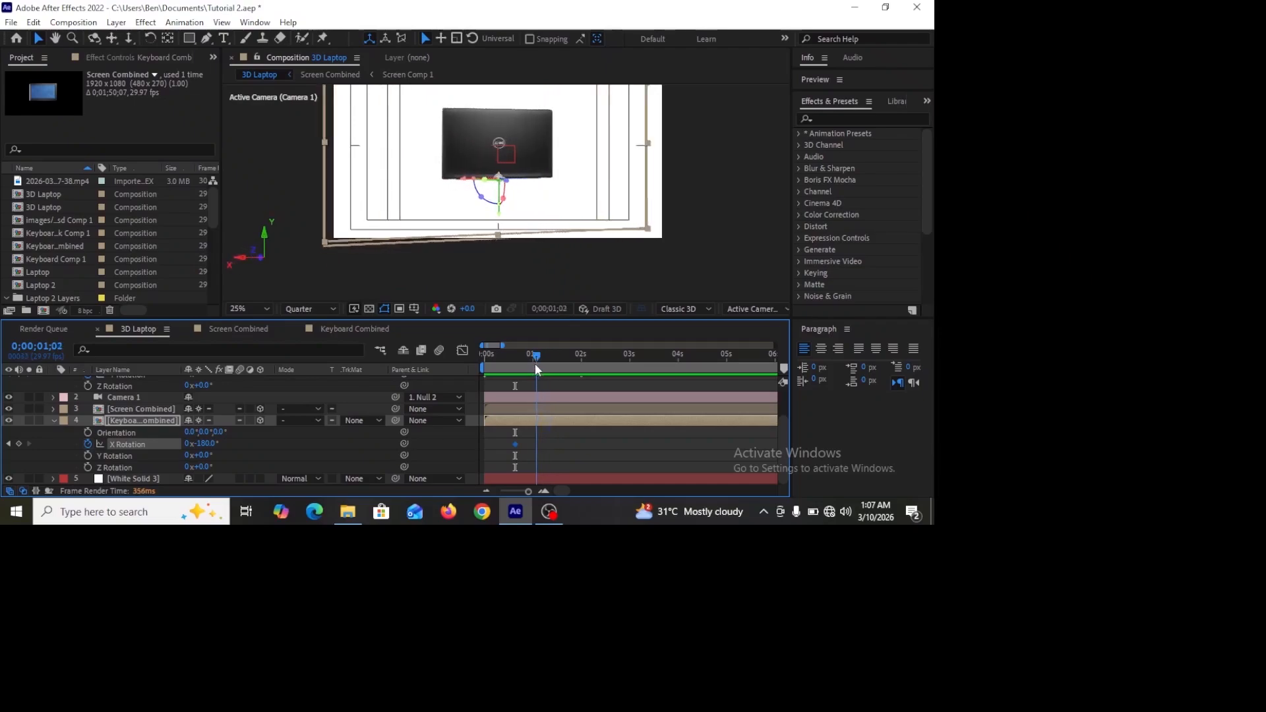
pyautogui.moveTo(538, 364); pyautogui.dragTo(564, 383)
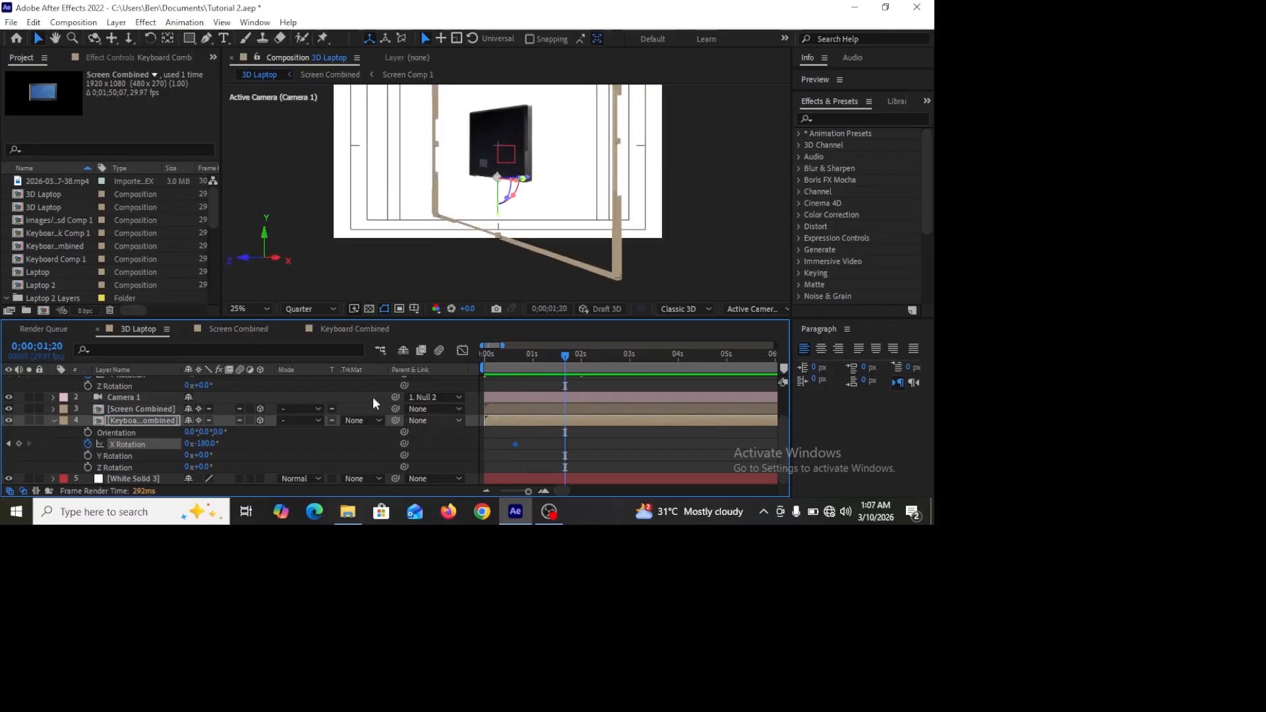
pyautogui.click(205, 444)
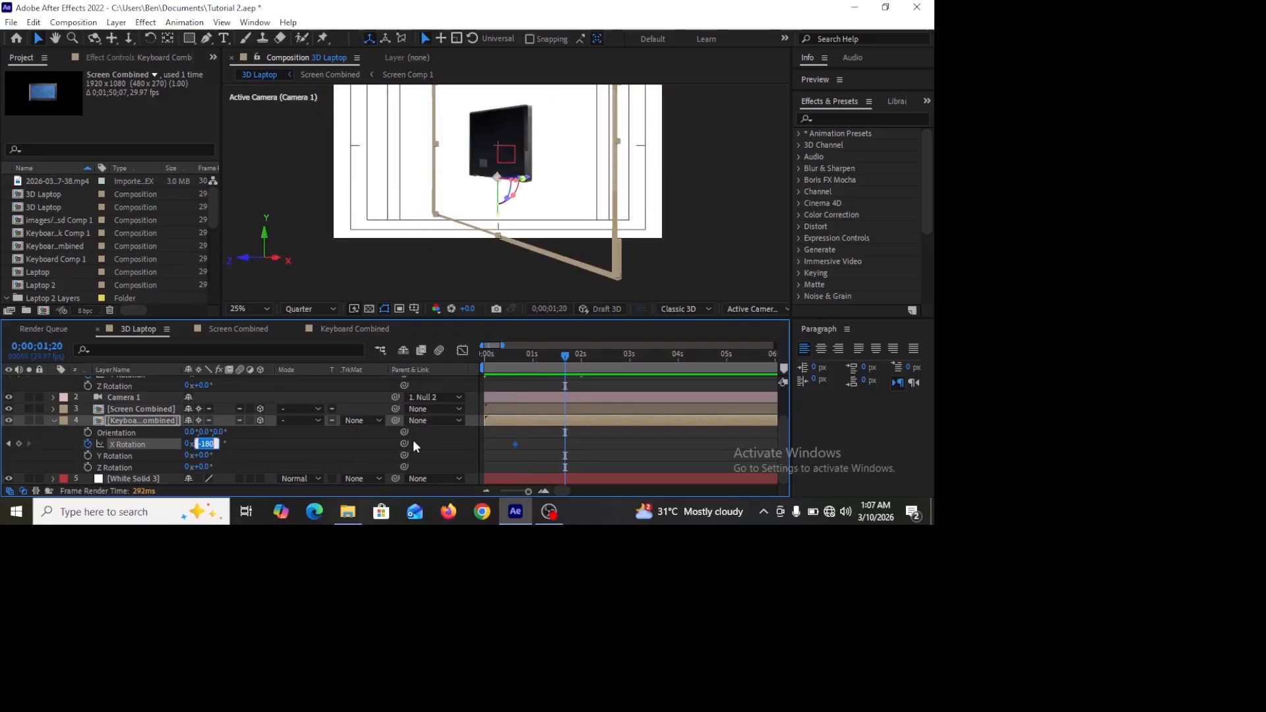
pyautogui.write('-')
pyautogui.write('90')
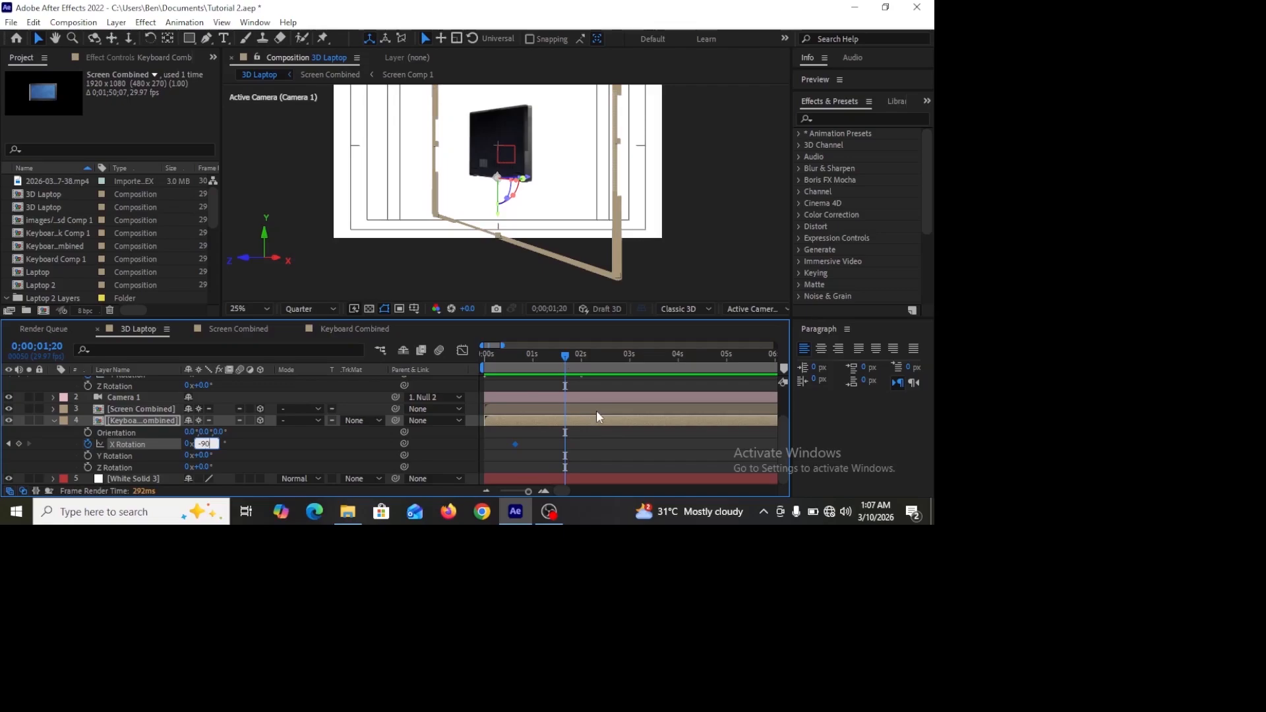
pyautogui.press('Return')
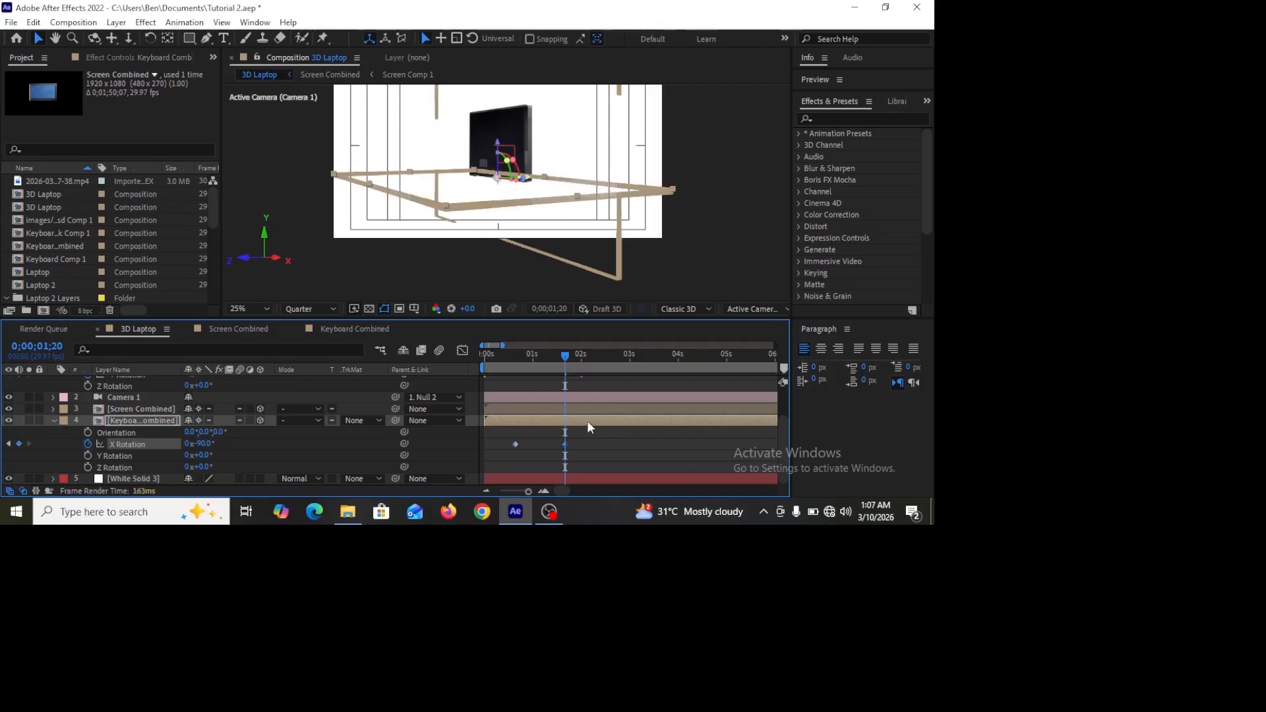
# Step: Preview the laptop-opening animation from the start
pyautogui.moveTo(571, 355); pyautogui.dragTo(445, 373)
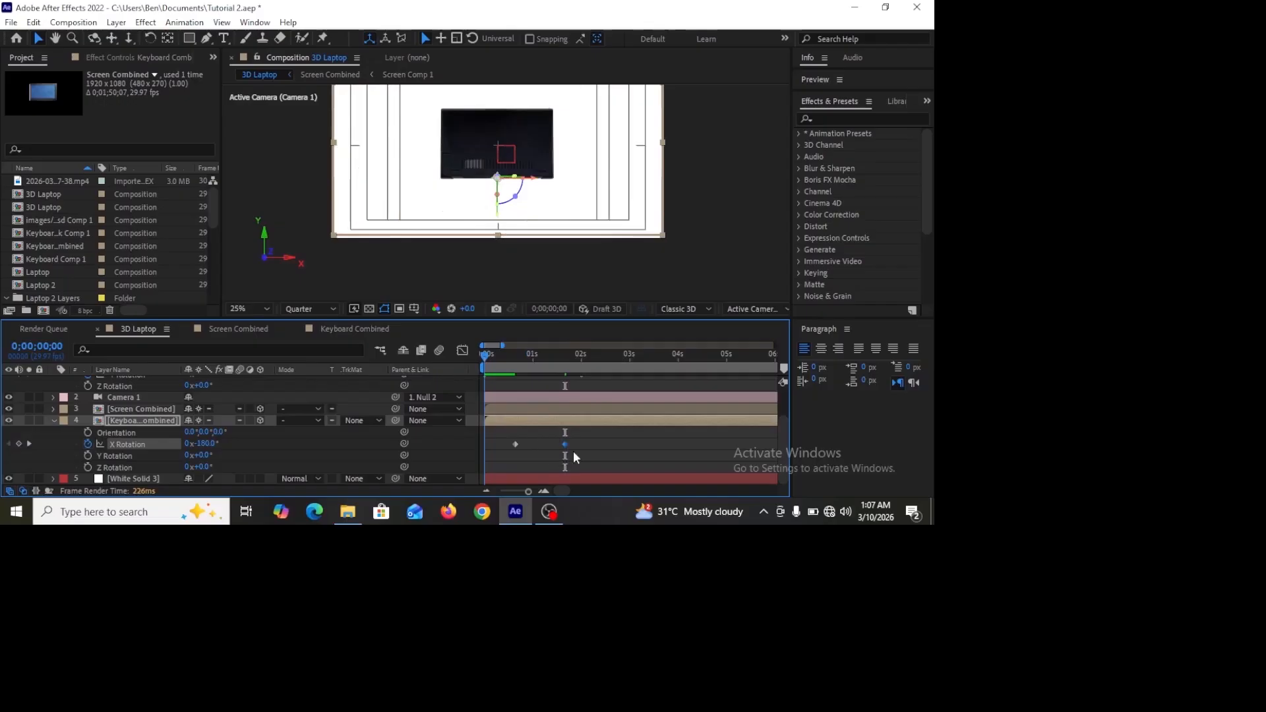
pyautogui.click(600, 449)
pyautogui.press('space')
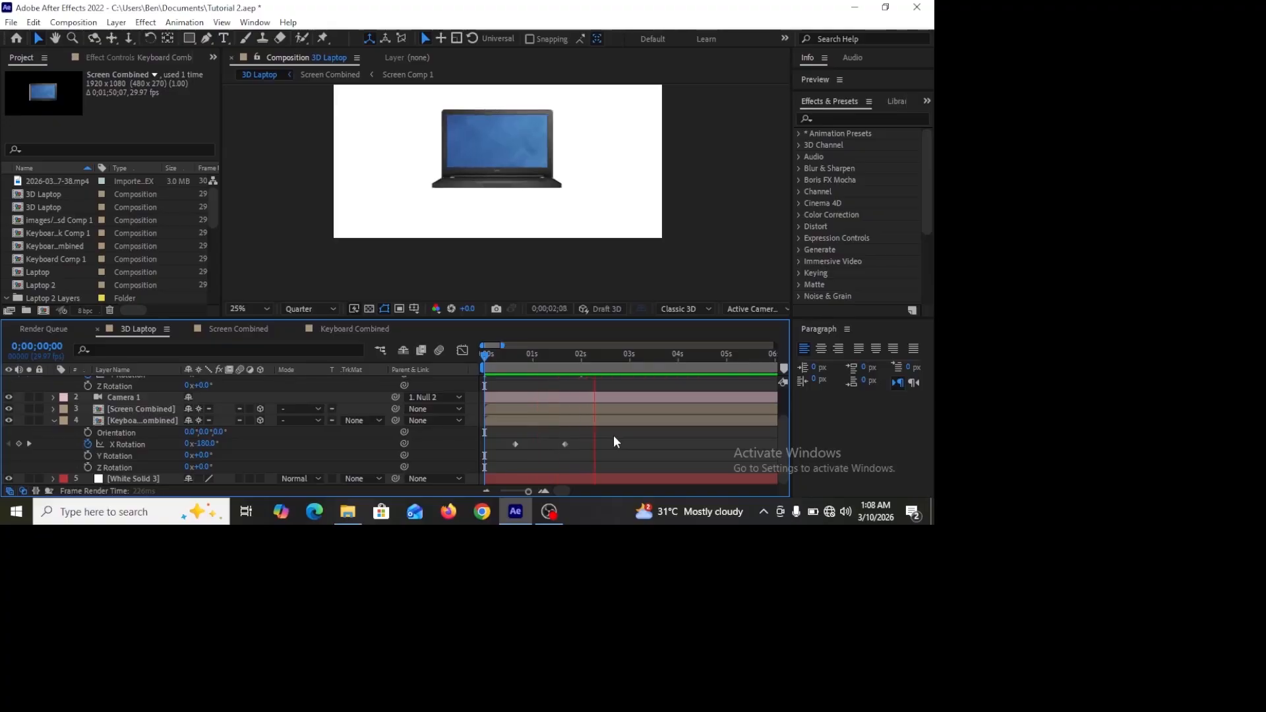
pyautogui.press('space')
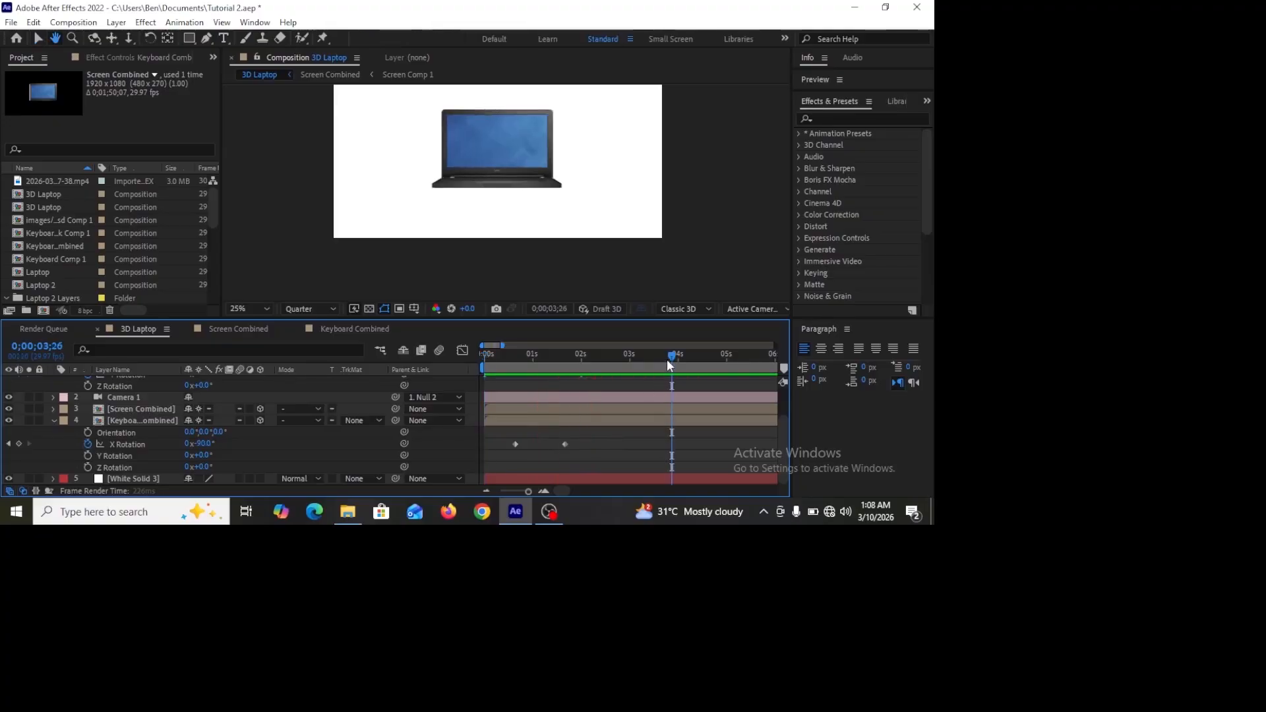
# Step: Move the keyboard's two X Rotation keyframes later by about half a second
pyautogui.moveTo(613, 377); pyautogui.dragTo(546, 396)
pyautogui.moveTo(579, 434); pyautogui.dragTo(548, 453)
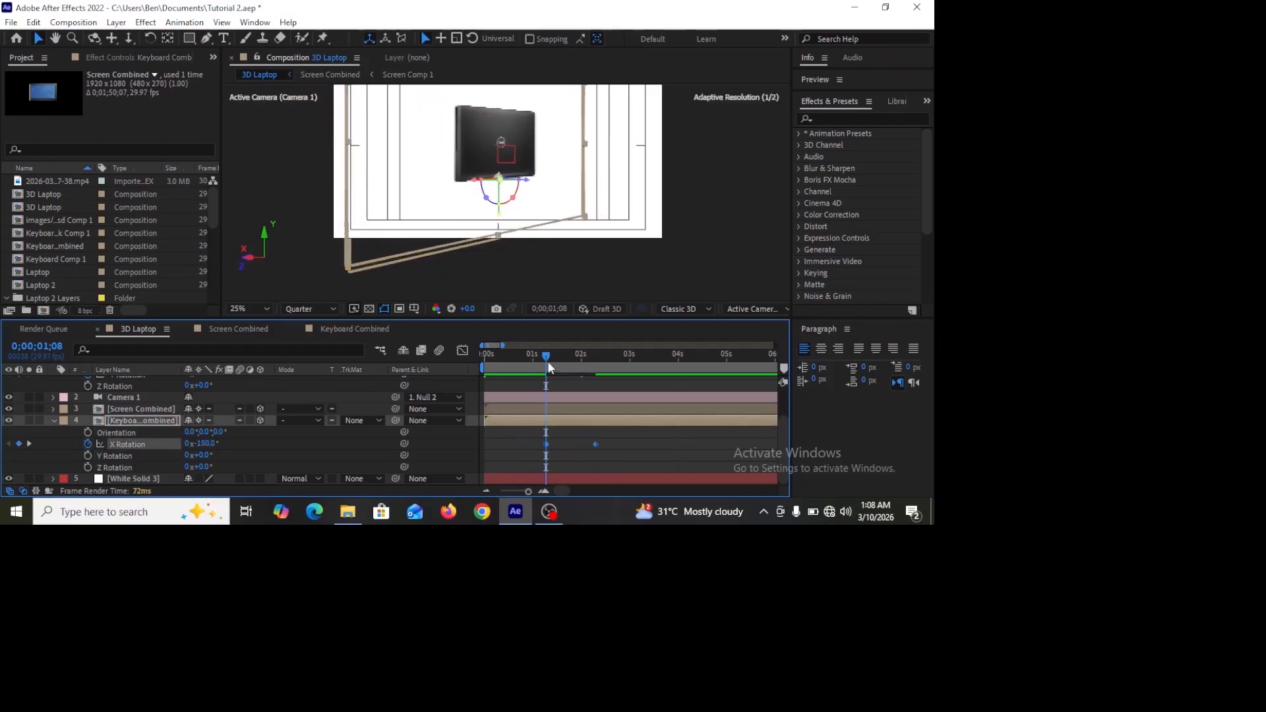
pyautogui.moveTo(546, 356); pyautogui.dragTo(485, 357)
# Step: Preview the animation again and zoom the timeline around 0:00:02:10 to inspect the keyframes
pyautogui.press('space')
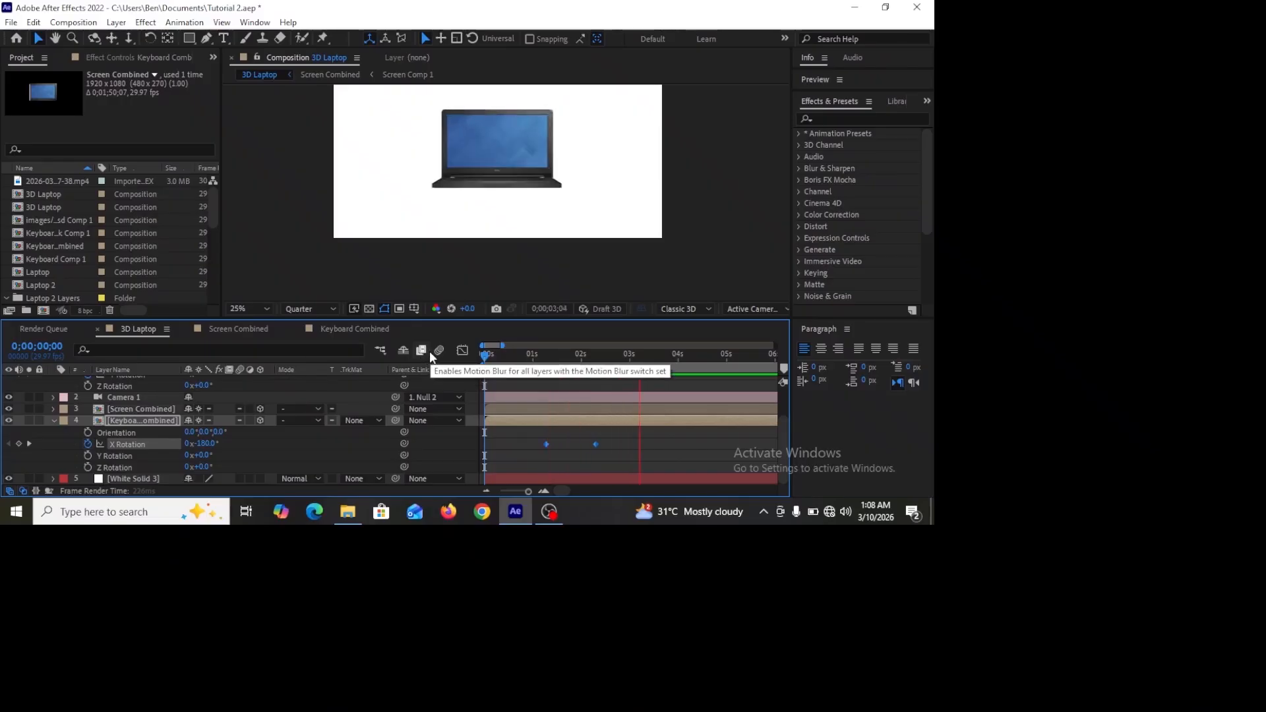
pyautogui.moveTo(670, 357); pyautogui.dragTo(453, 368)
pyautogui.press('Home')
pyautogui.press('space')
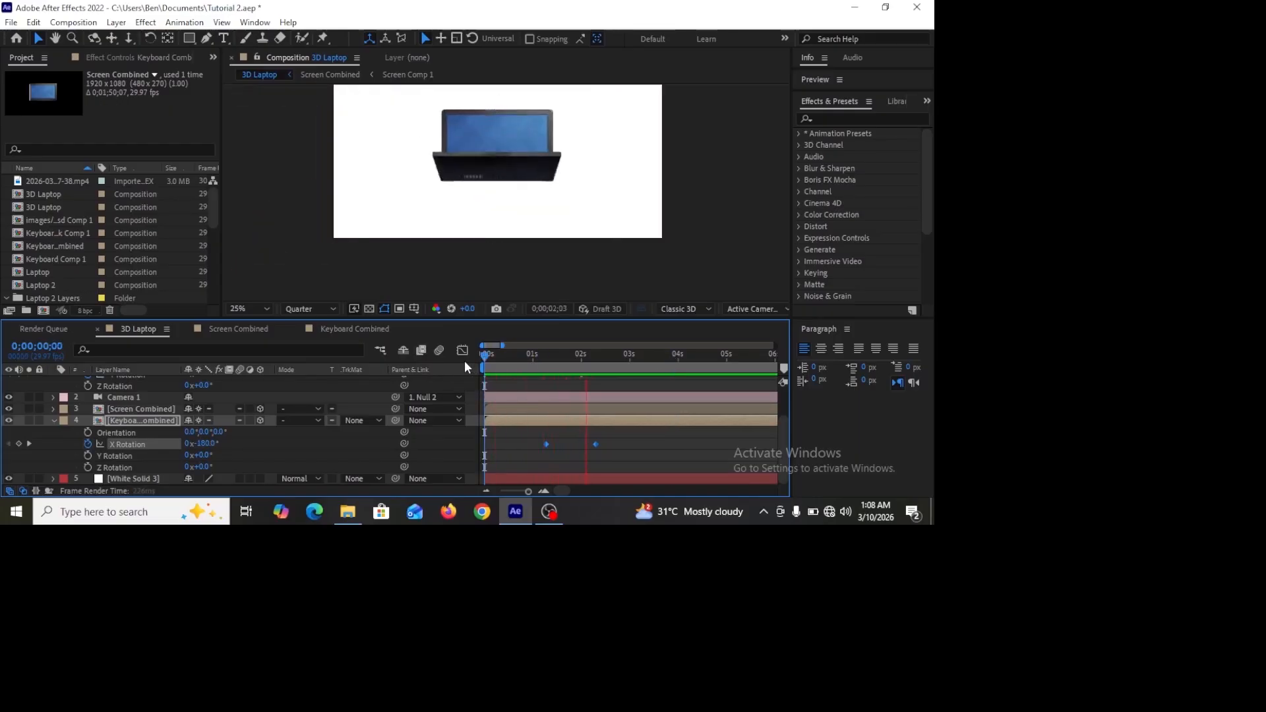
pyautogui.press('space')
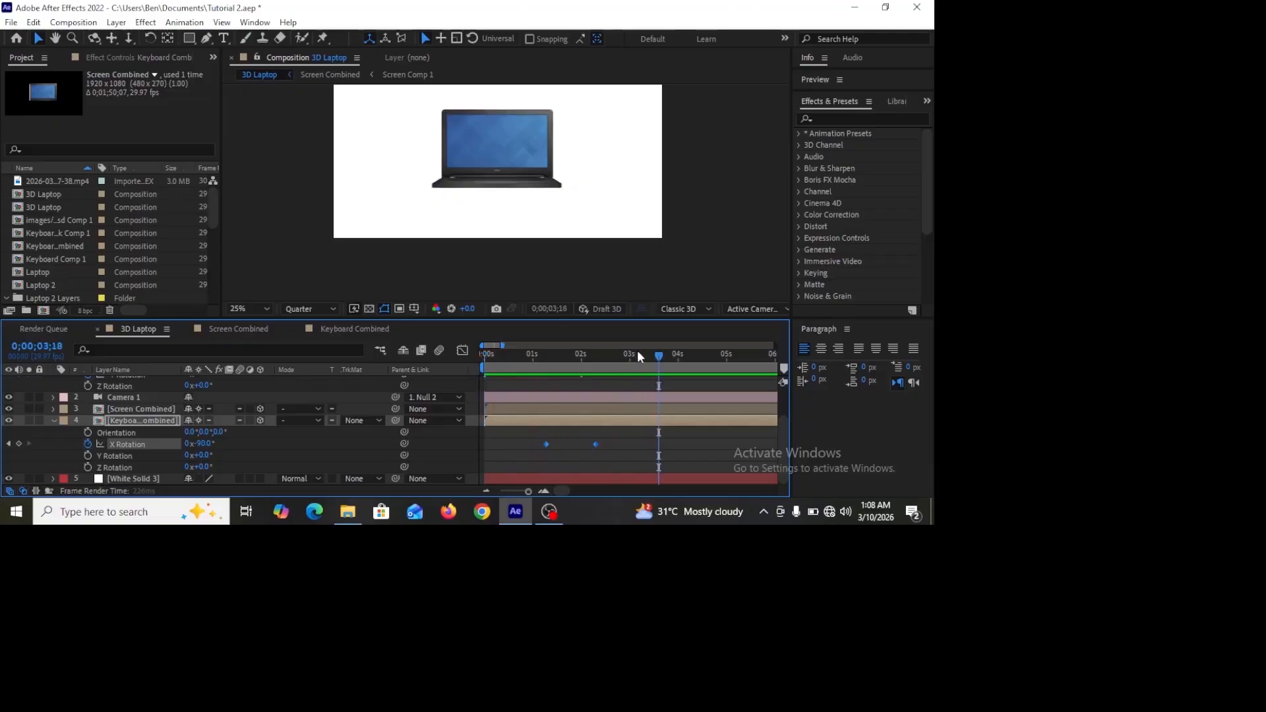
pyautogui.moveTo(665, 356); pyautogui.dragTo(594, 369)
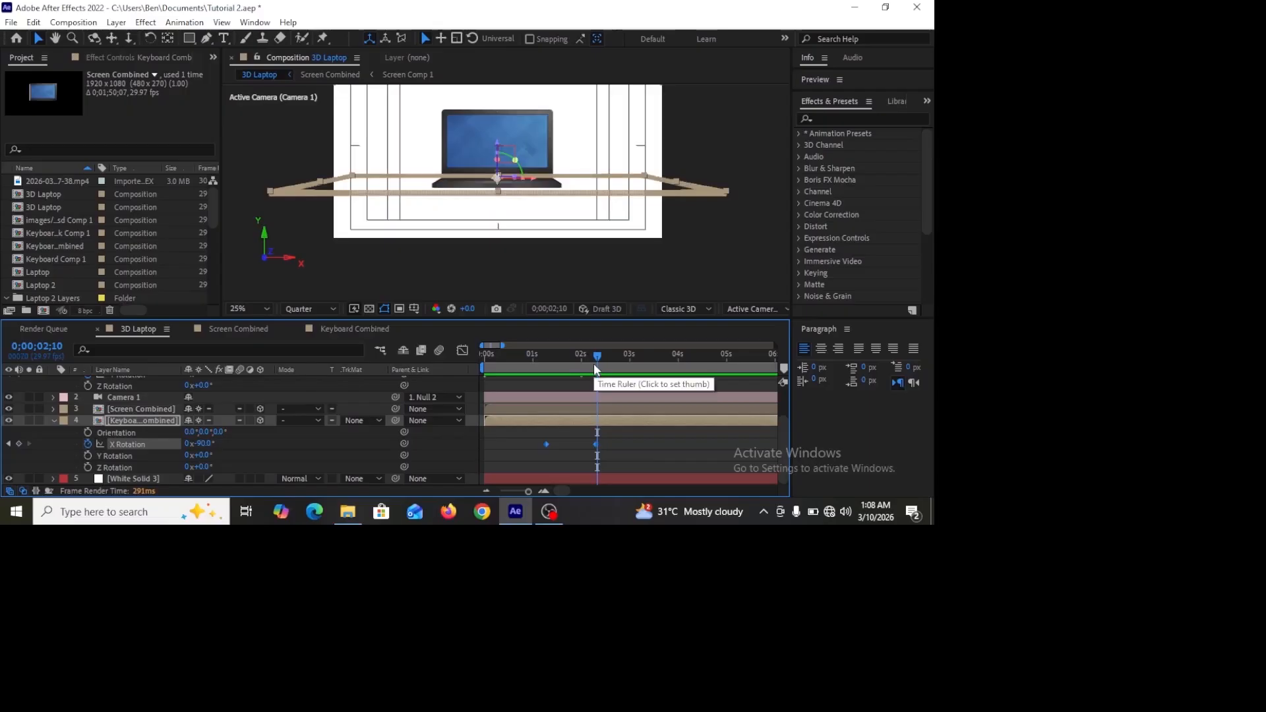
pyautogui.press('=')
pyautogui.press('=')
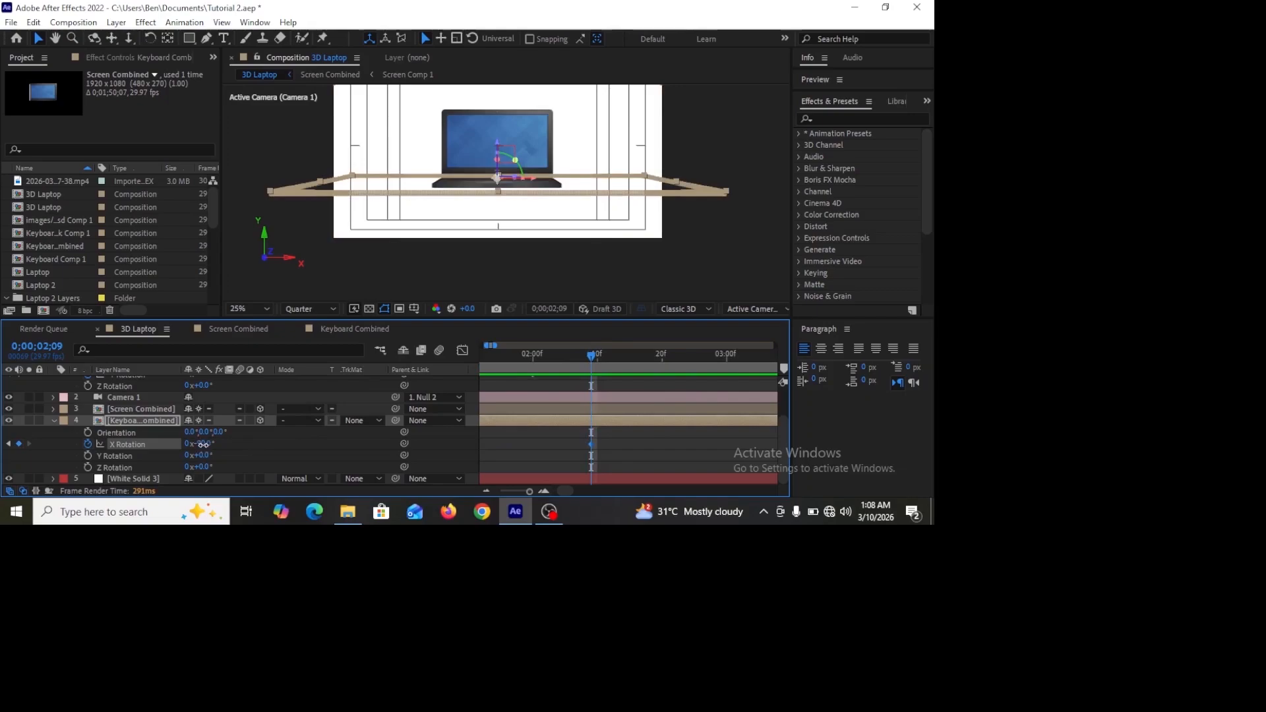
# Step: Set the keyboard layer's X Rotation at 0:00:02:09 to -75°
pyautogui.moveTo(201, 446); pyautogui.dragTo(210, 444)
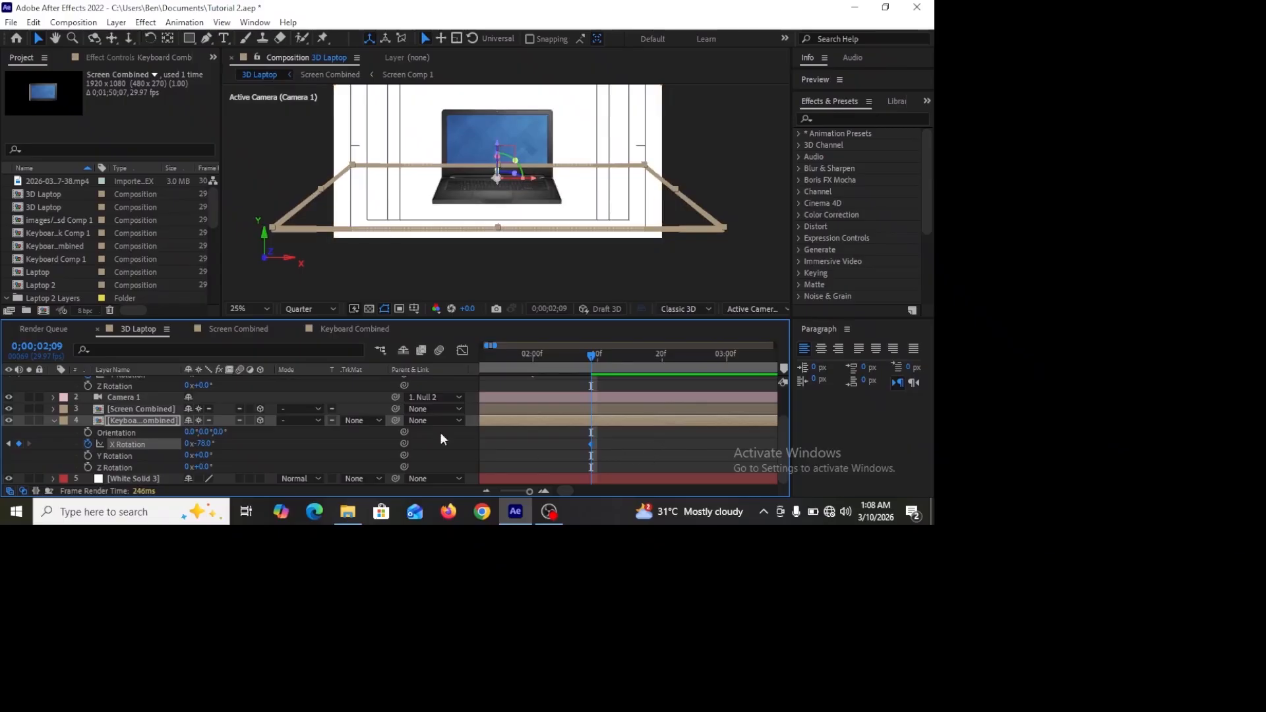
pyautogui.click(204, 444)
pyautogui.write('75')
pyautogui.press('Return')
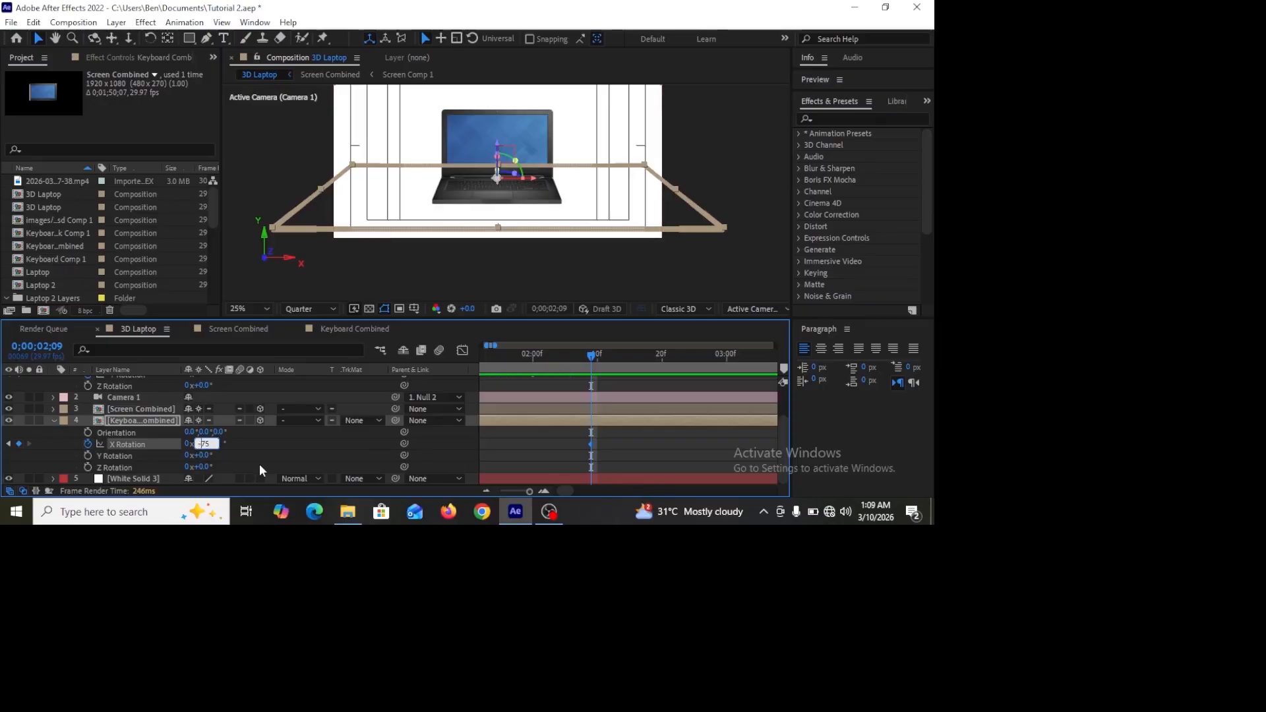
pyautogui.click(662, 466)
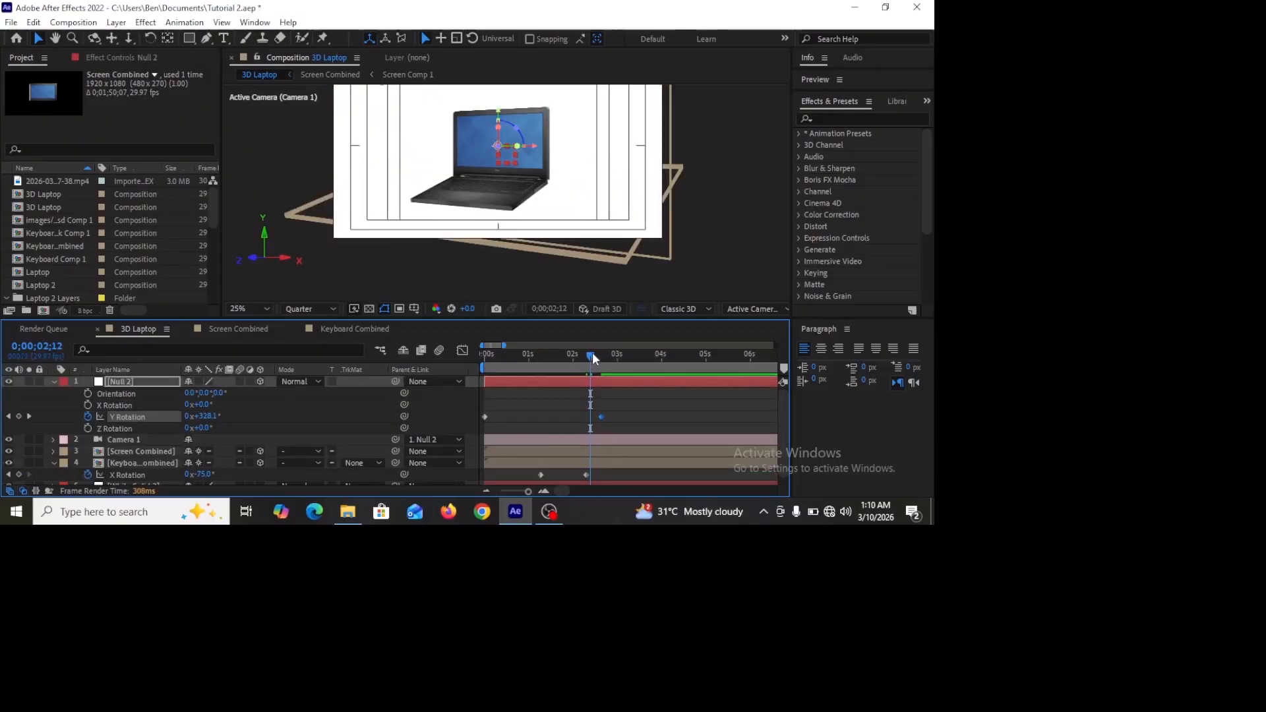
# Step: Preview the animation from the beginning of the timeline
pyautogui.moveTo(592, 354); pyautogui.dragTo(457, 359)
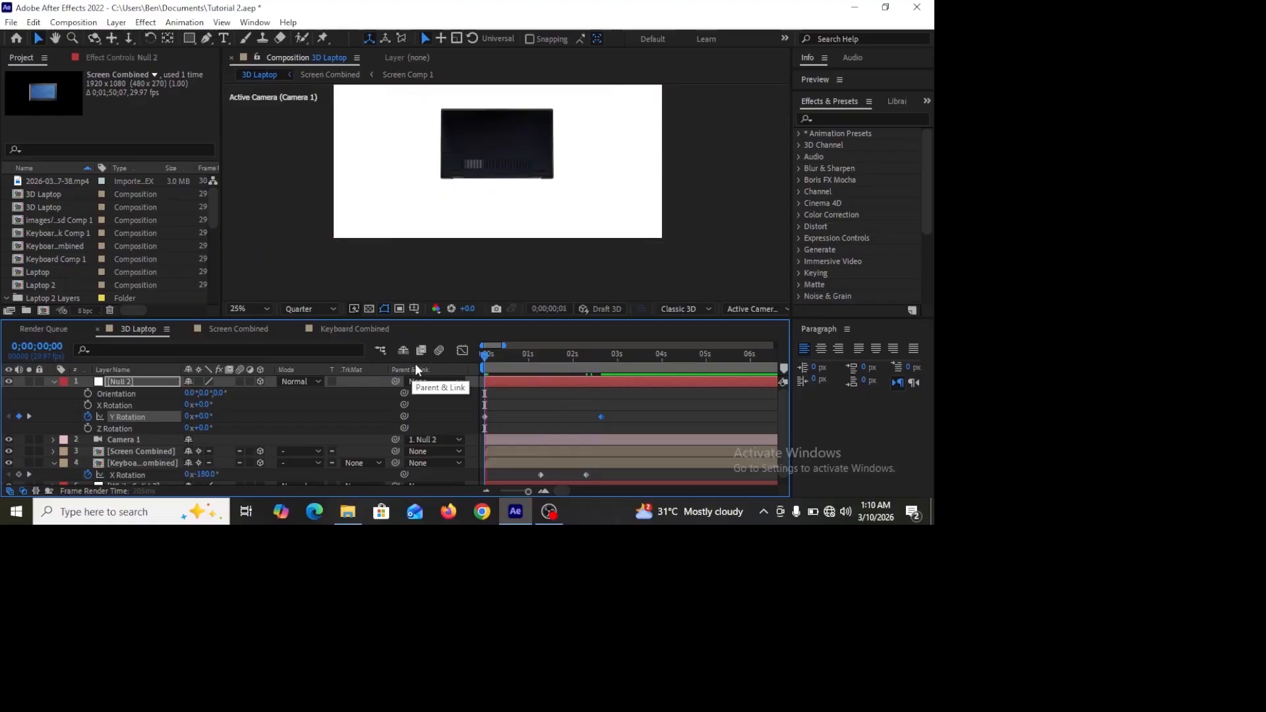
pyautogui.press('space')
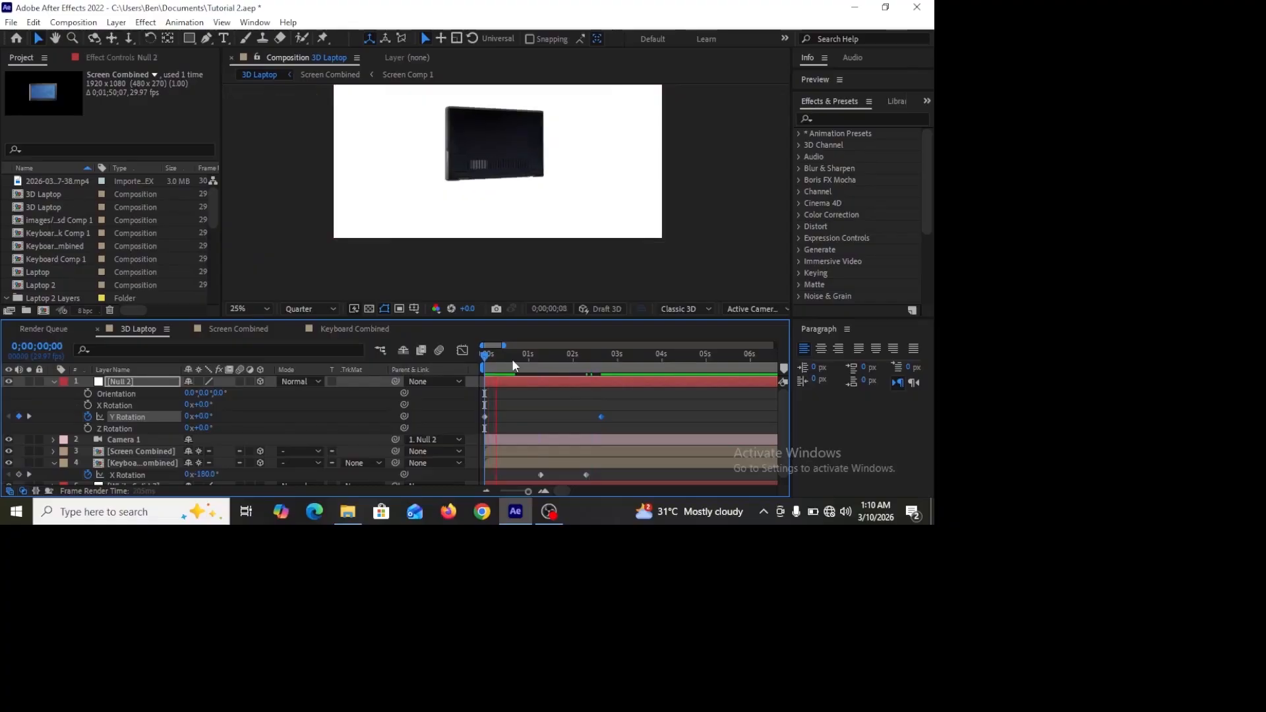
pyautogui.press('space')
# Step: At 0:00:00:20, add a Position keyframe to the Null 2 layer
pyautogui.press('=')
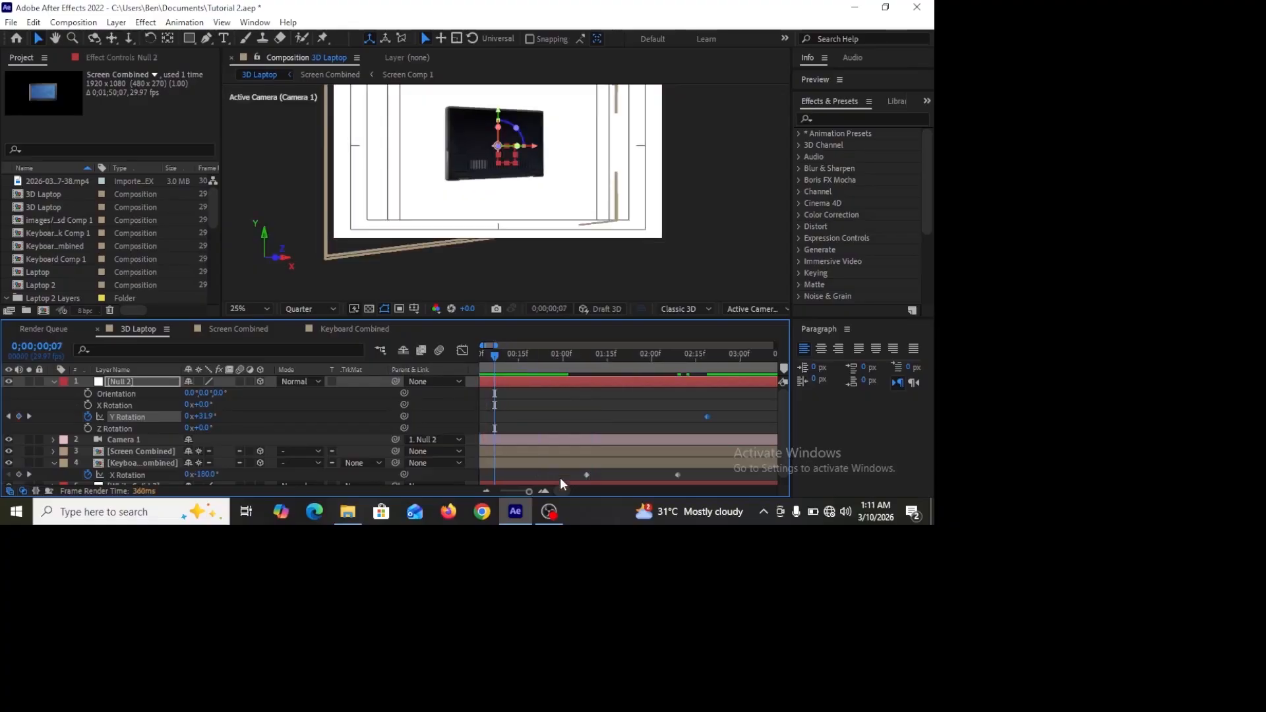
pyautogui.moveTo(560, 491); pyautogui.dragTo(550, 491)
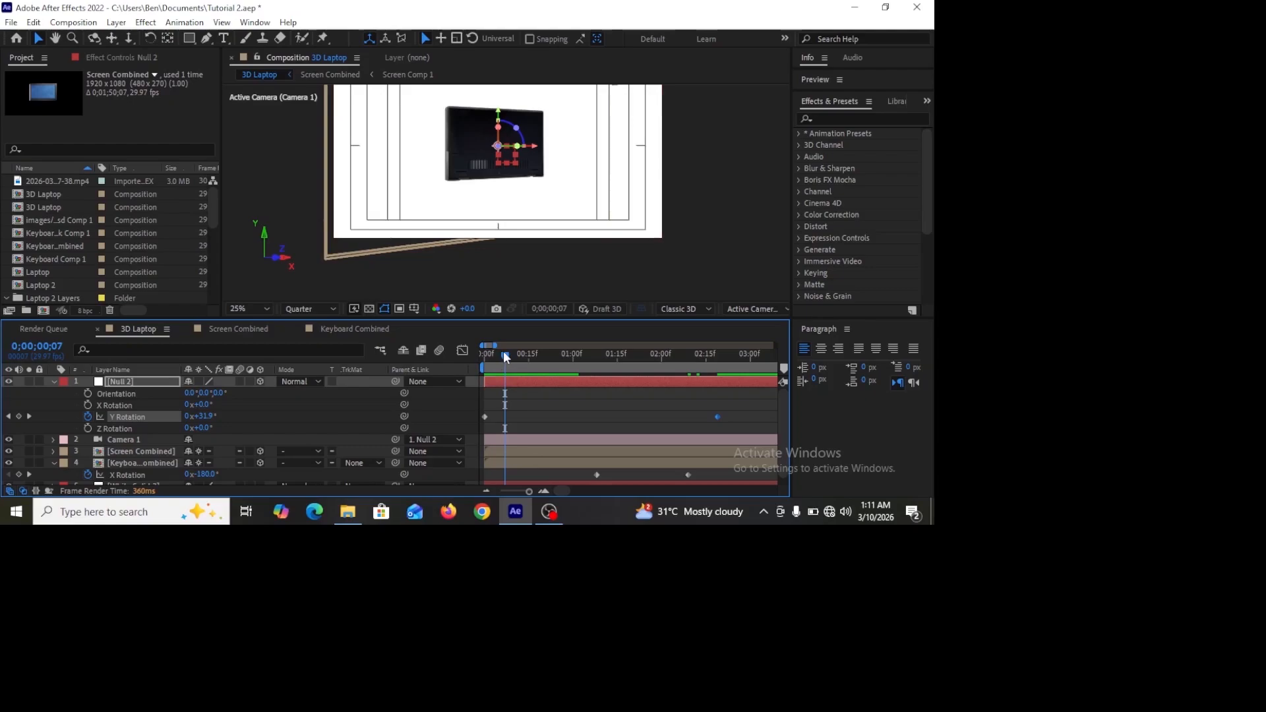
pyautogui.moveTo(503, 355); pyautogui.dragTo(543, 363)
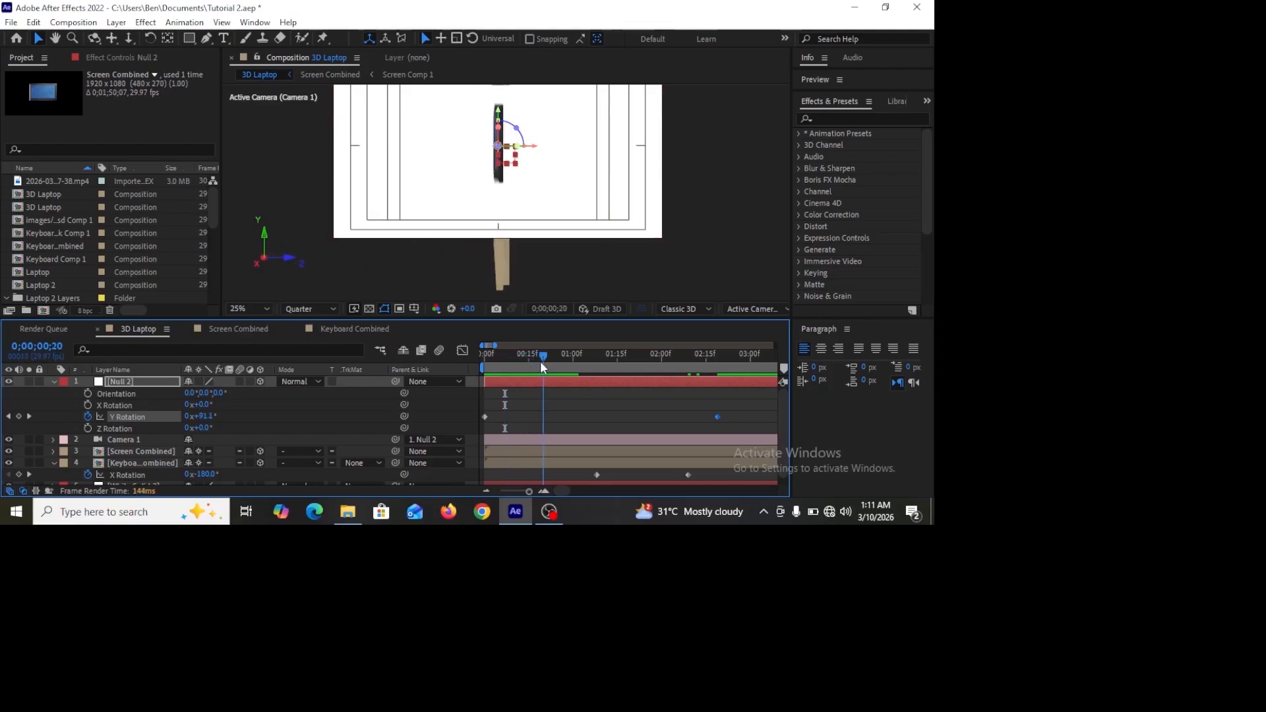
pyautogui.press('=')
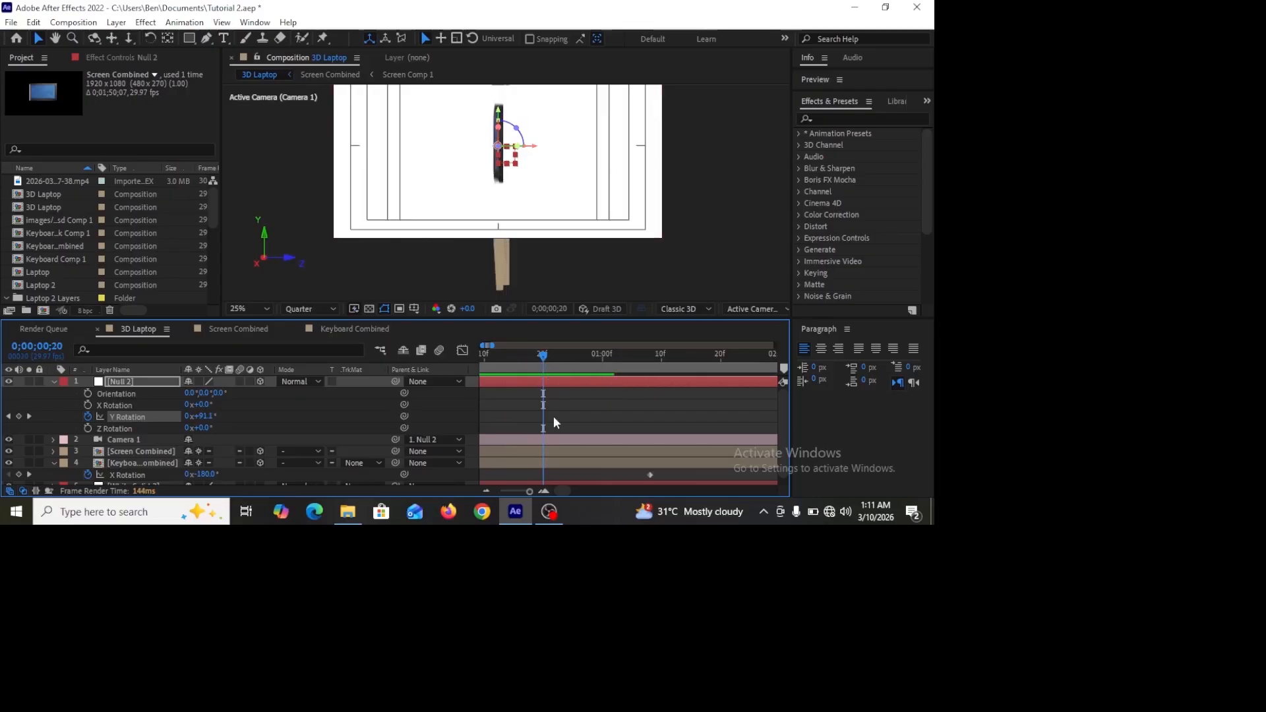
pyautogui.click(53, 382)
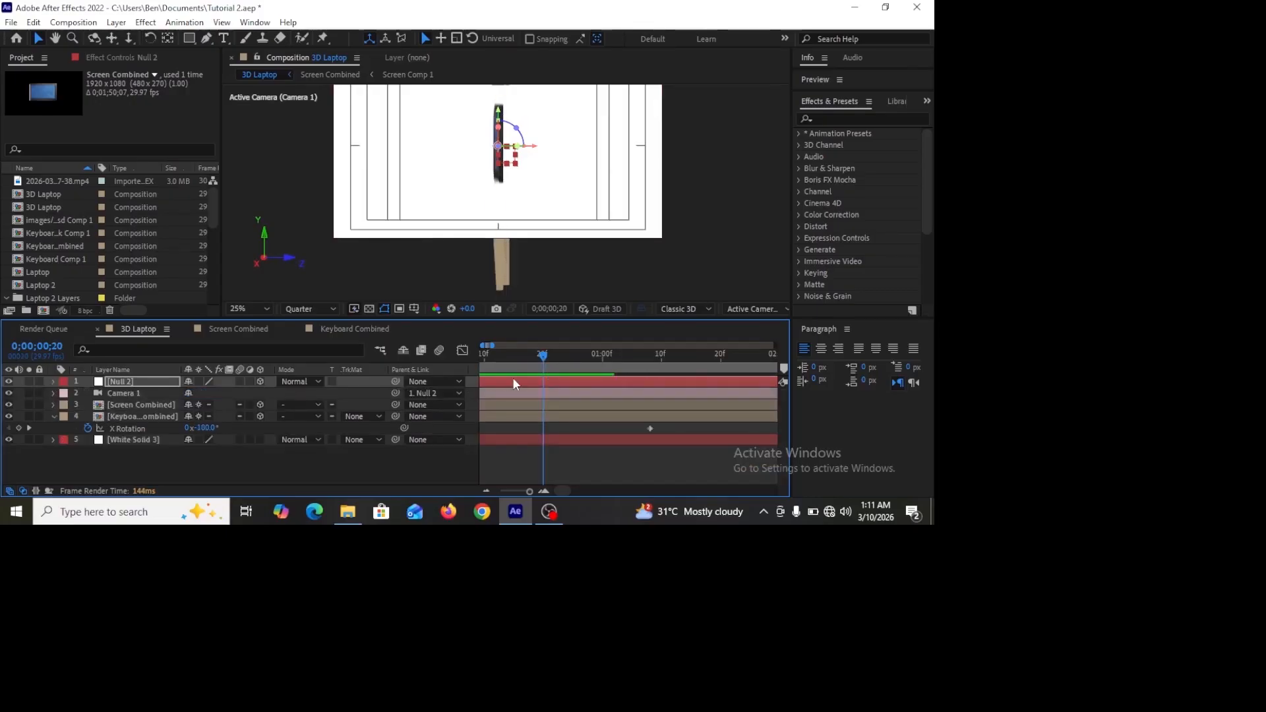
pyautogui.press('p')
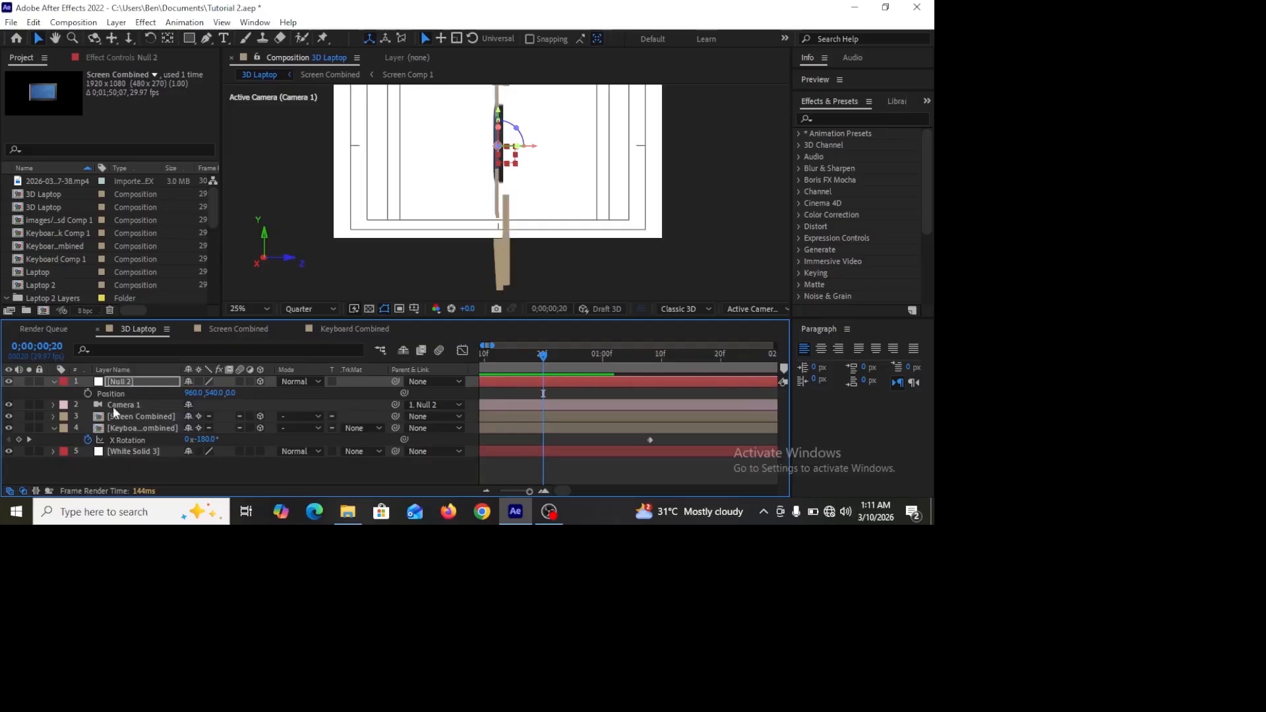
pyautogui.click(88, 394)
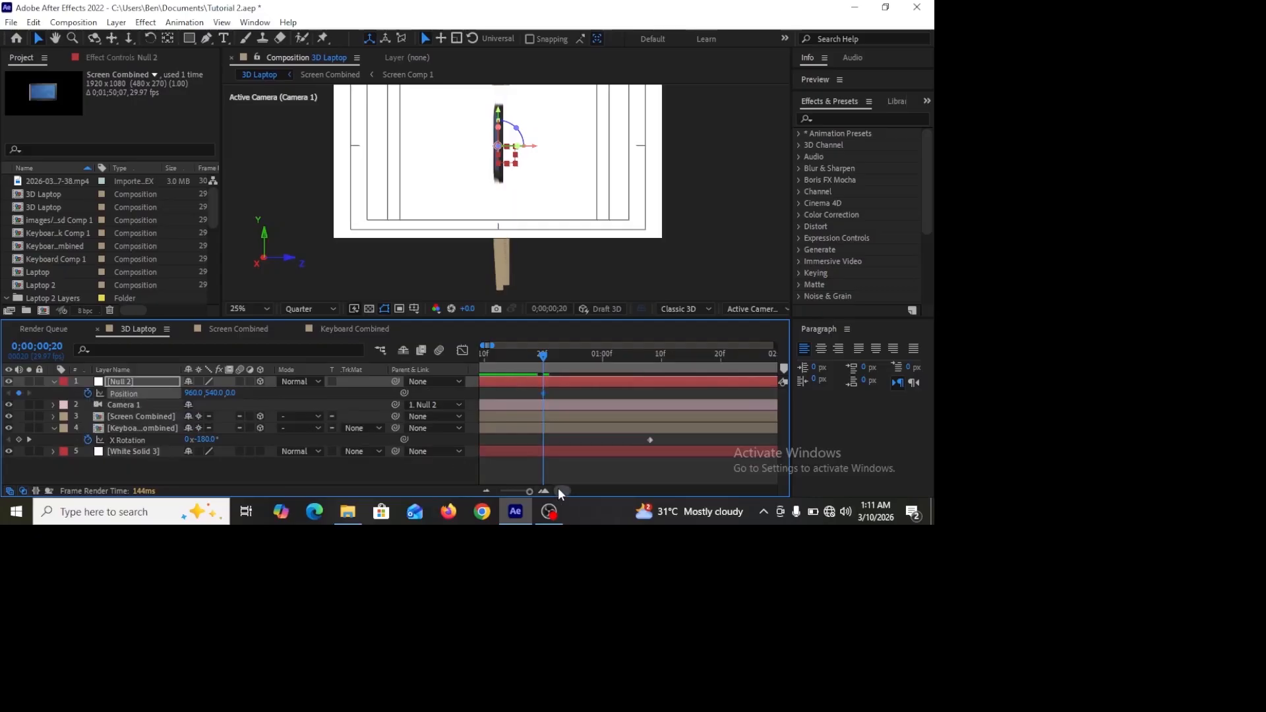
# Step: At 0:00:00:00, set the null's Position Y value to about -254 so it starts raised
pyautogui.moveTo(559, 488); pyautogui.dragTo(527, 487)
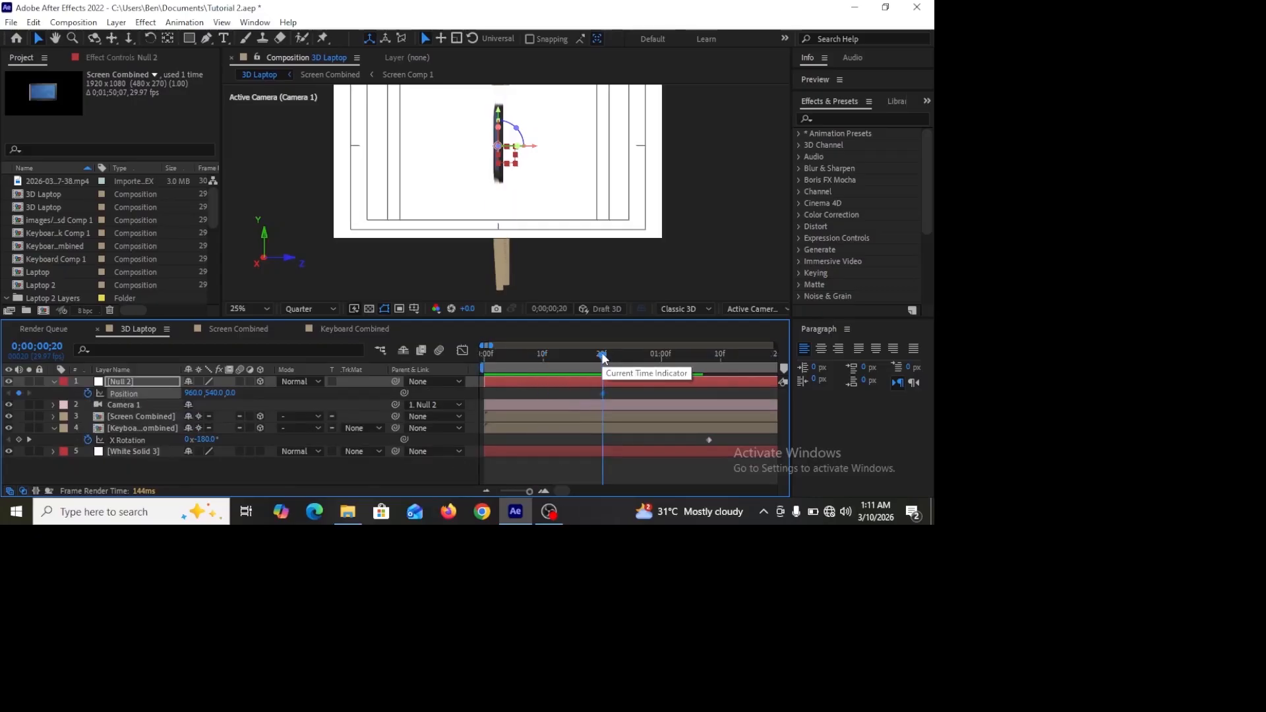
pyautogui.moveTo(602, 355); pyautogui.dragTo(472, 367)
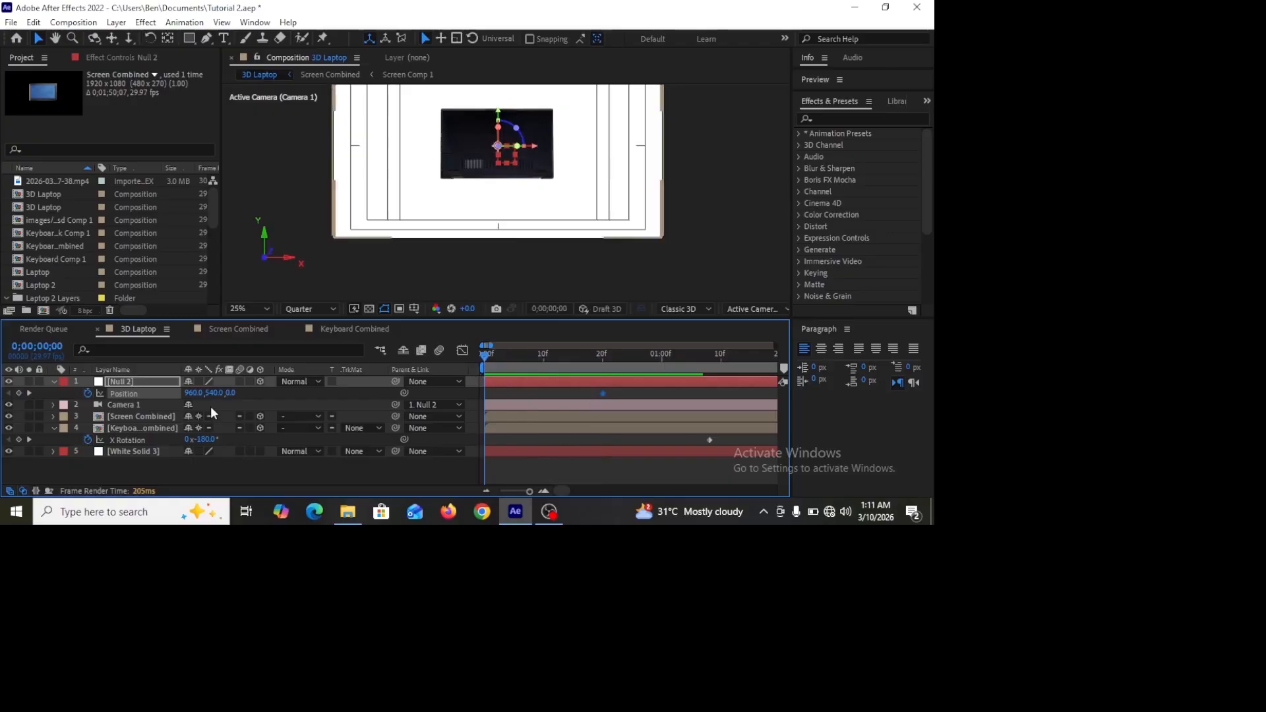
pyautogui.moveTo(211, 398); pyautogui.dragTo(186, 410)
pyautogui.moveTo(623, 387); pyautogui.dragTo(536, 362)
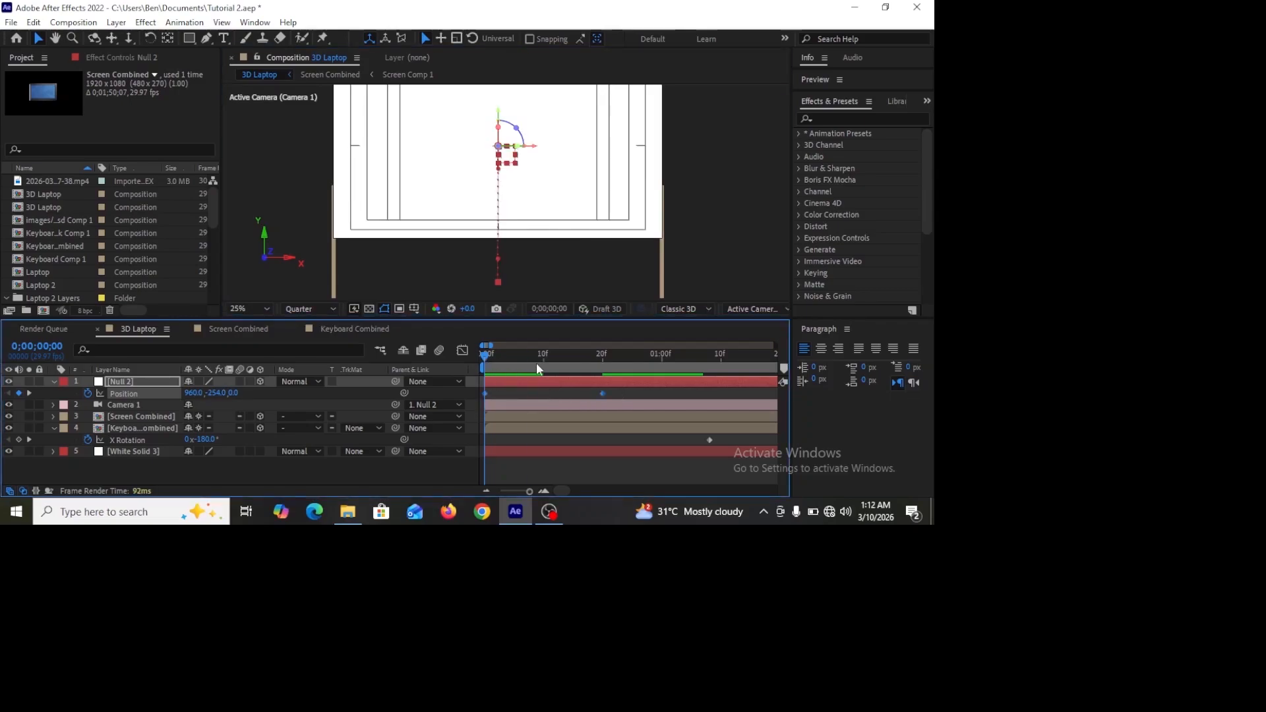
# Step: Apply Easy Ease to the null's Position keyframes and steepen the ease-out in the speed graph
pyautogui.press('F9')
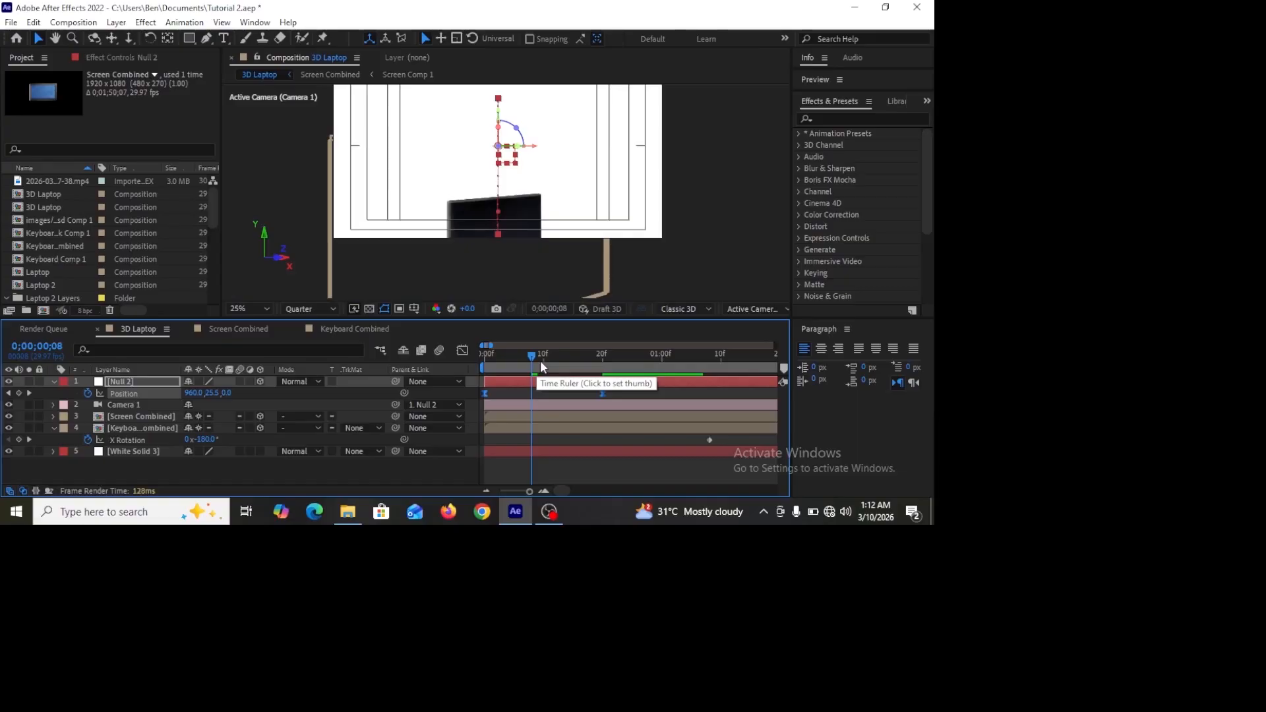
pyautogui.click(462, 350)
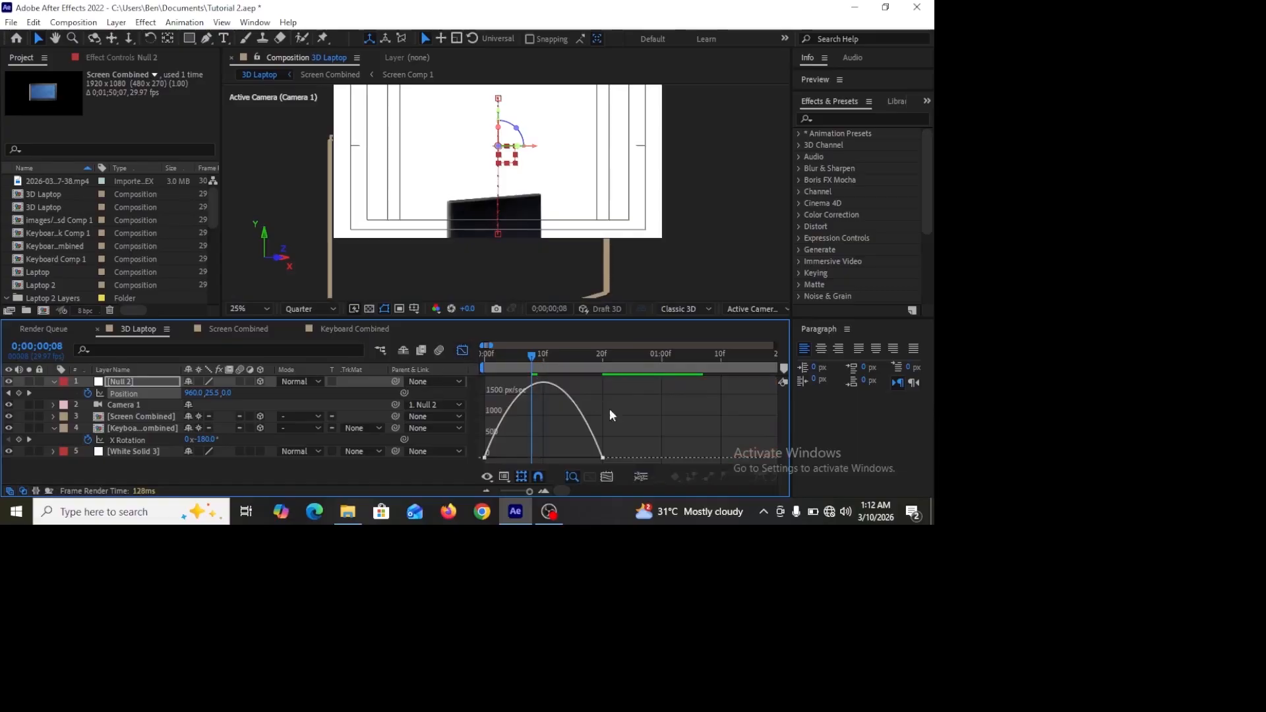
pyautogui.moveTo(582, 463); pyautogui.dragTo(509, 458)
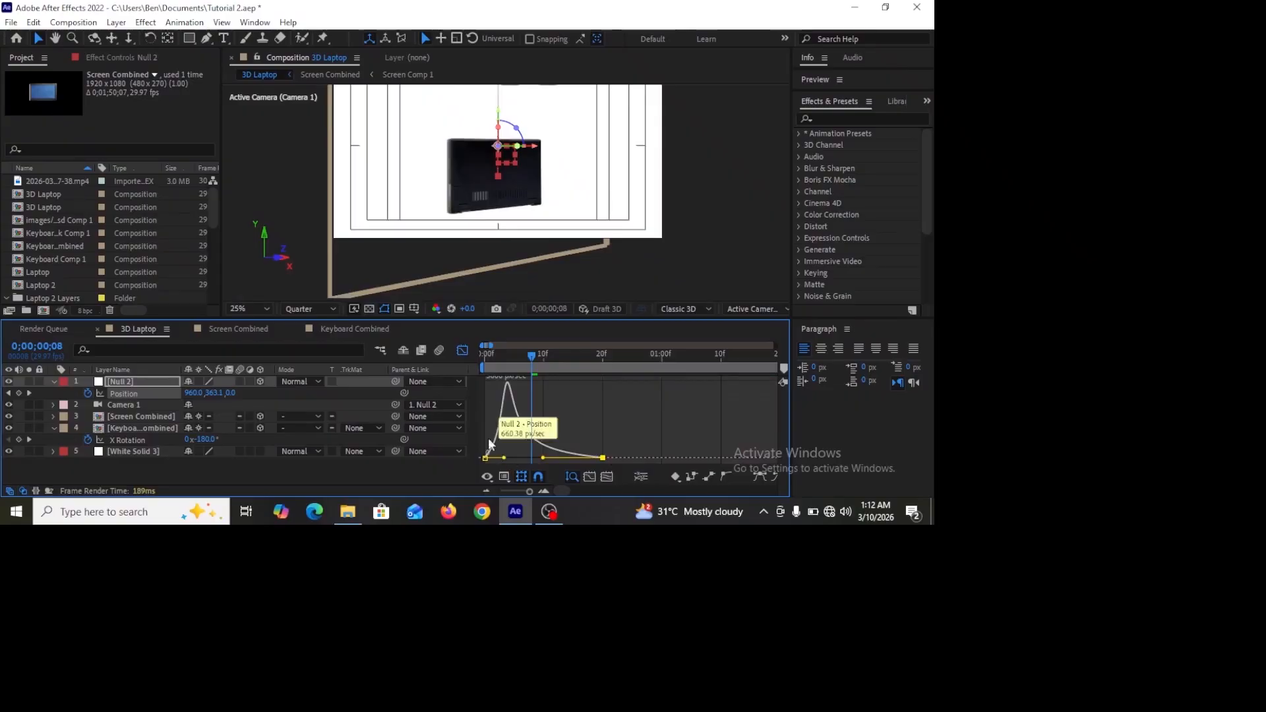
pyautogui.hotkey('shift', 'F3')
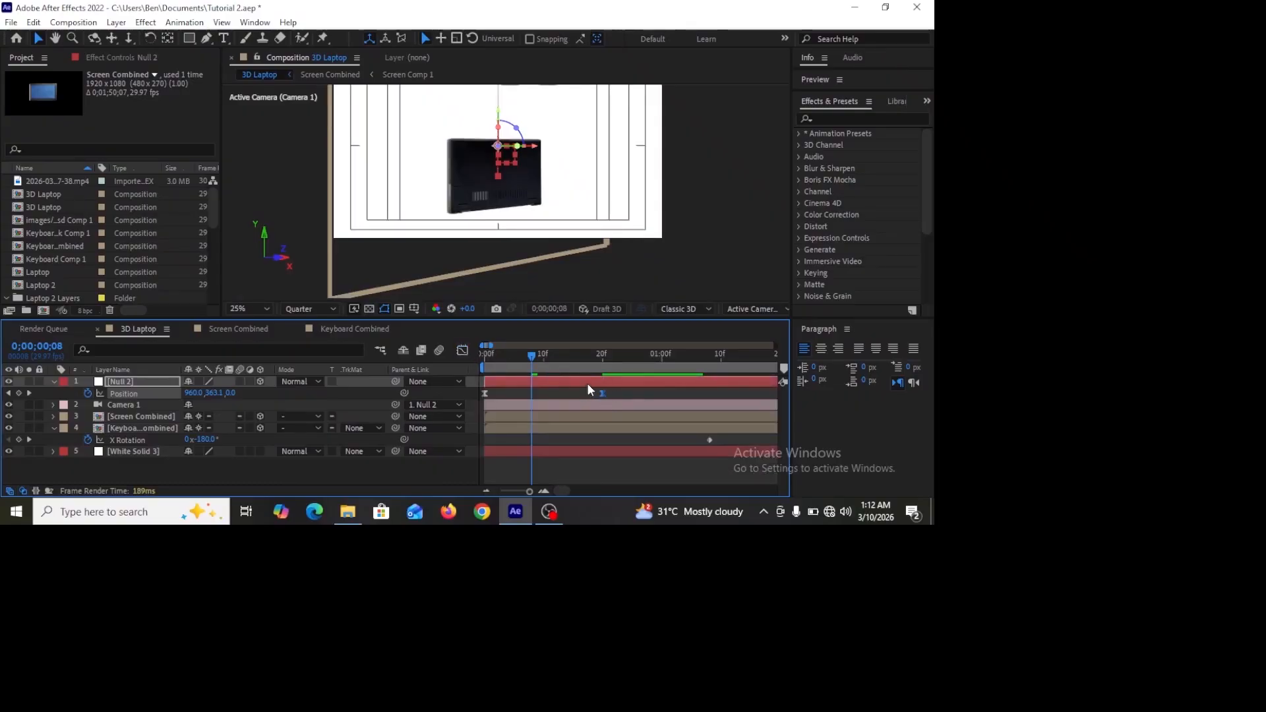
# Step: At 0:00:02:19, add Position and Scale keyframes to the Null 2 layer
pyautogui.moveTo(540, 357); pyautogui.dragTo(441, 366)
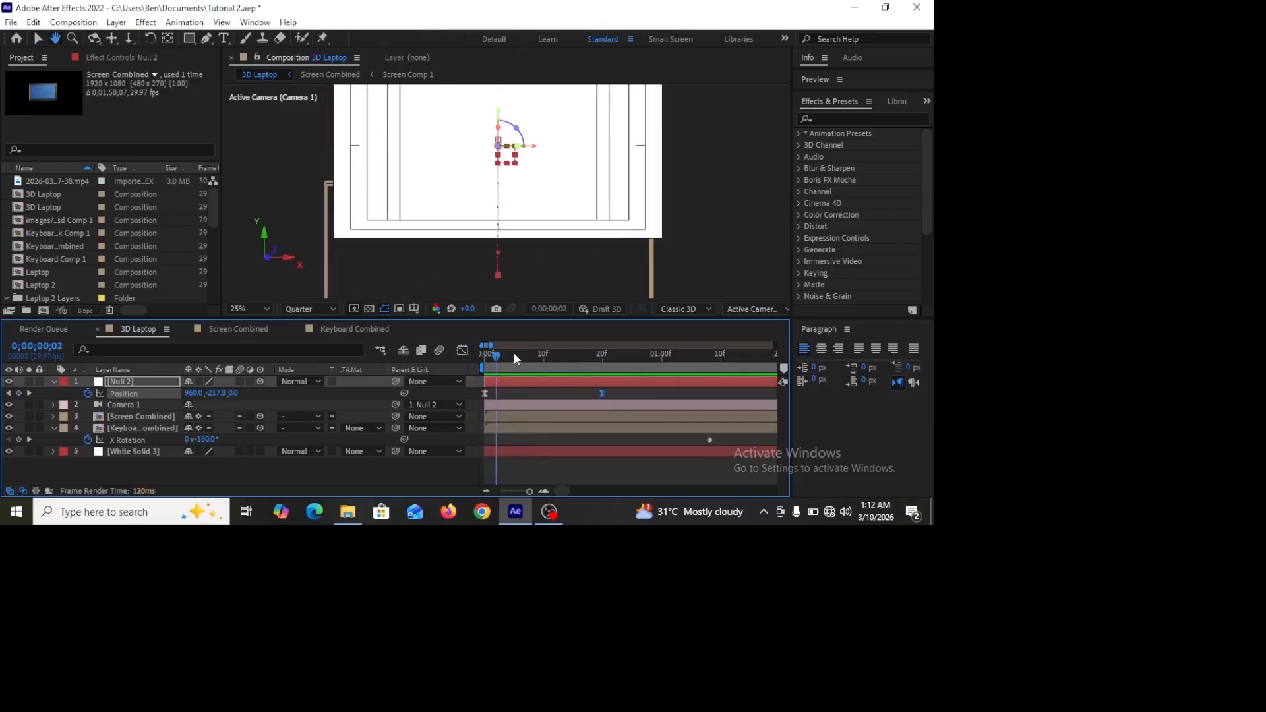
pyautogui.moveTo(513, 352); pyautogui.dragTo(698, 356)
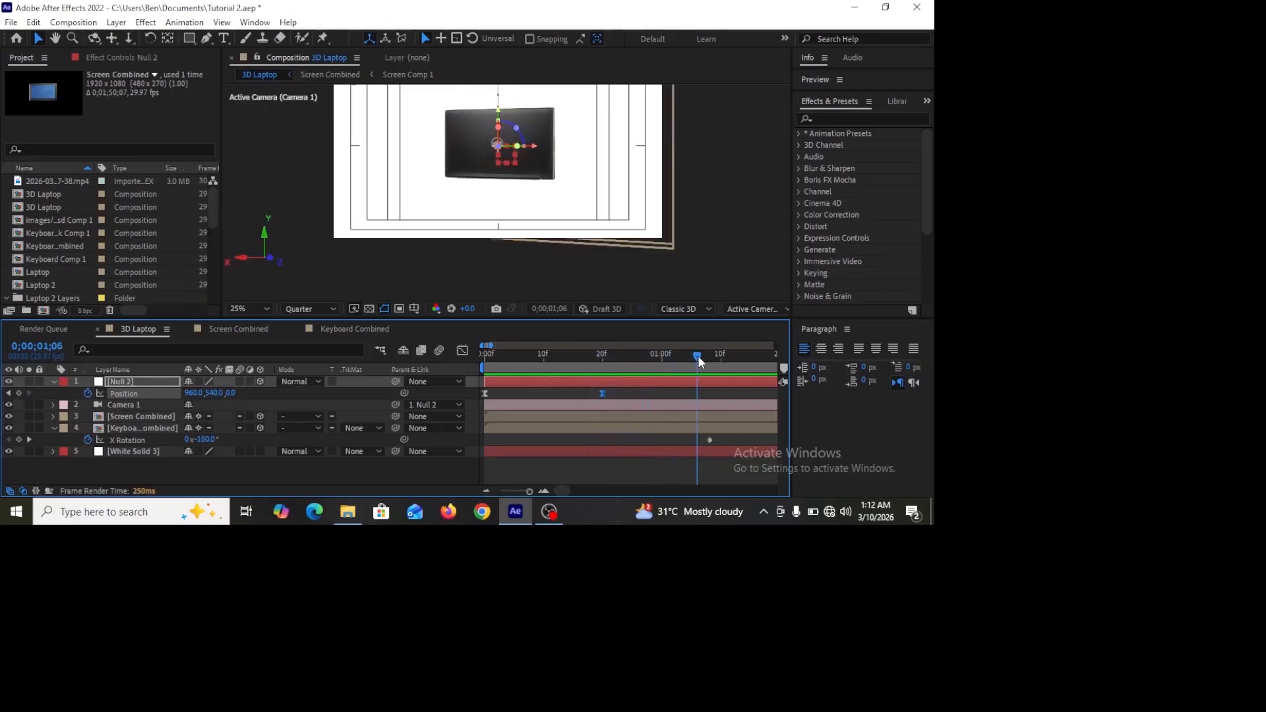
pyautogui.press('-')
pyautogui.press('-')
pyautogui.moveTo(562, 352); pyautogui.dragTo(651, 358)
pyautogui.click(646, 379)
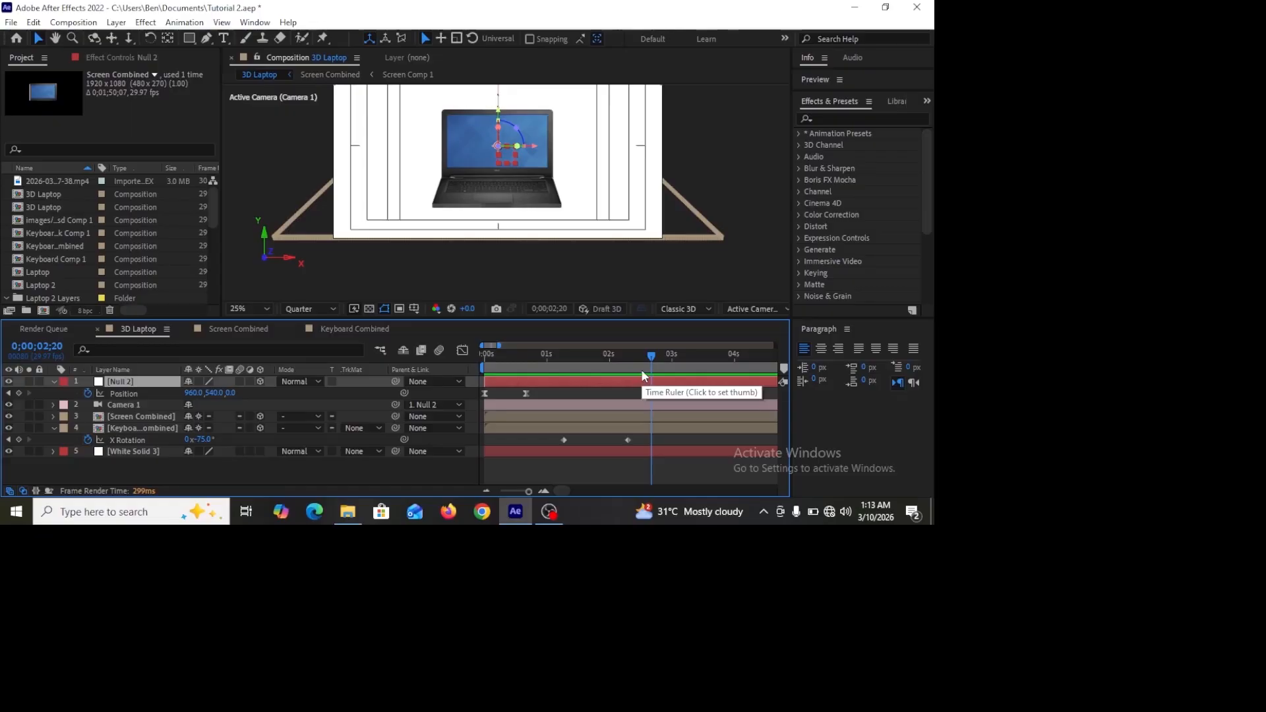
pyautogui.press('u')
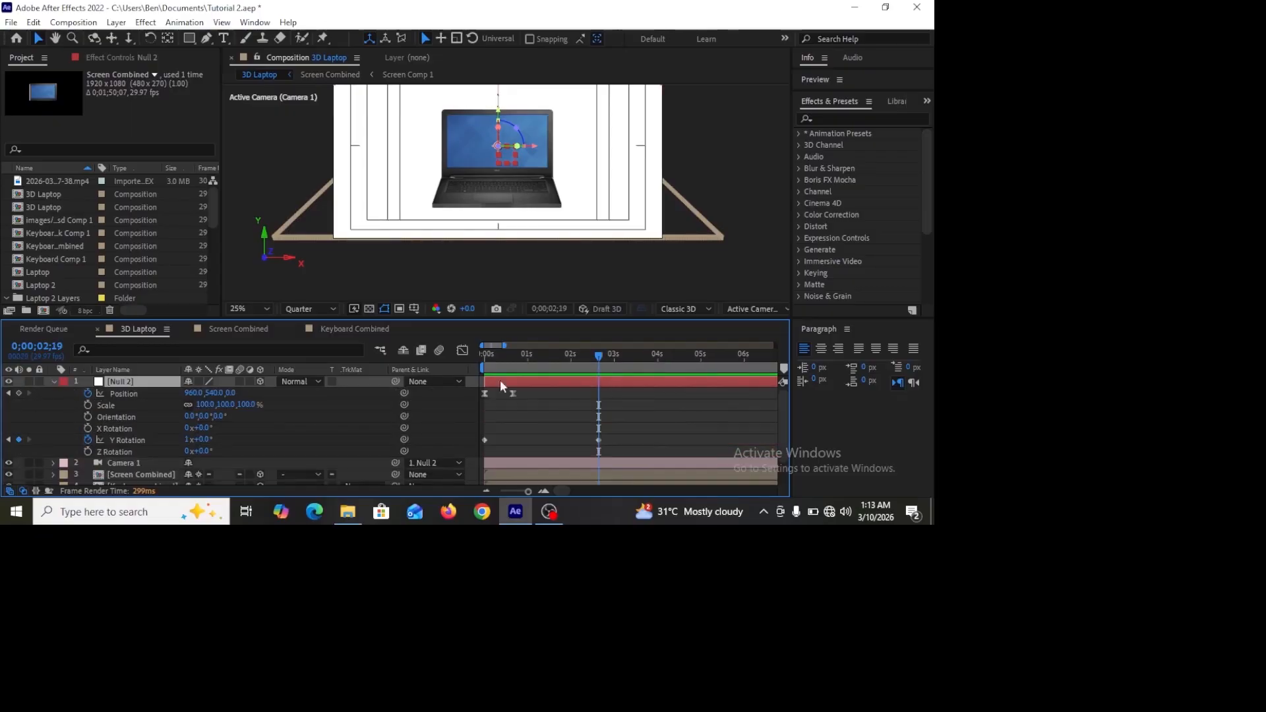
pyautogui.click(88, 406)
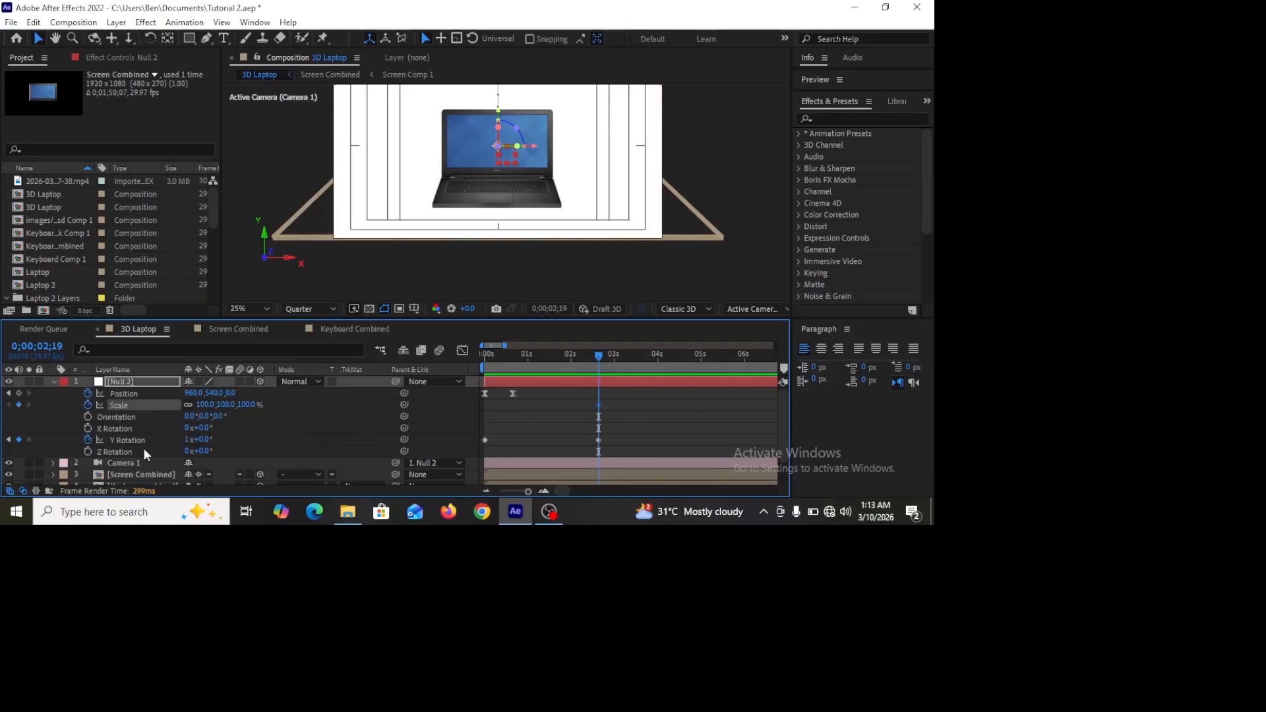
pyautogui.click(19, 393)
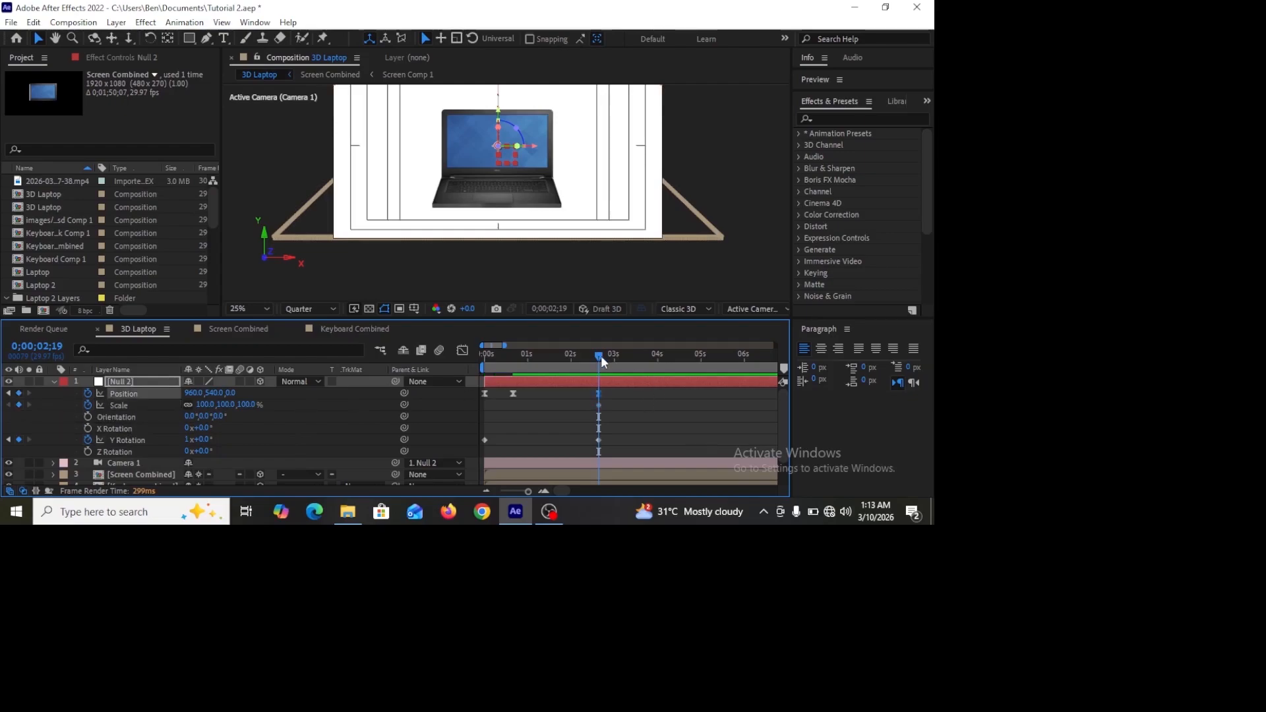
# Step: At 0:00:03:16, scale the null to 47% and set its Position Y to about 517
pyautogui.moveTo(601, 359); pyautogui.dragTo(638, 363)
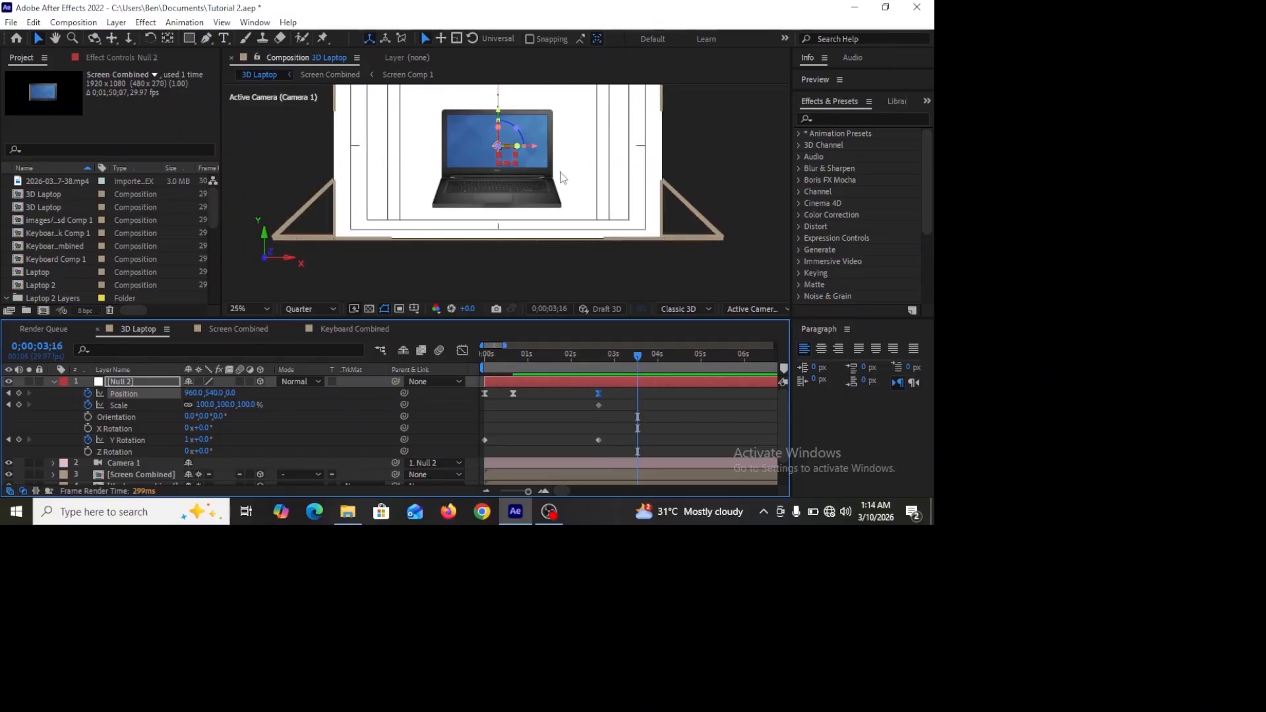
pyautogui.press('h')
pyautogui.moveTo(575, 158); pyautogui.dragTo(571, 192)
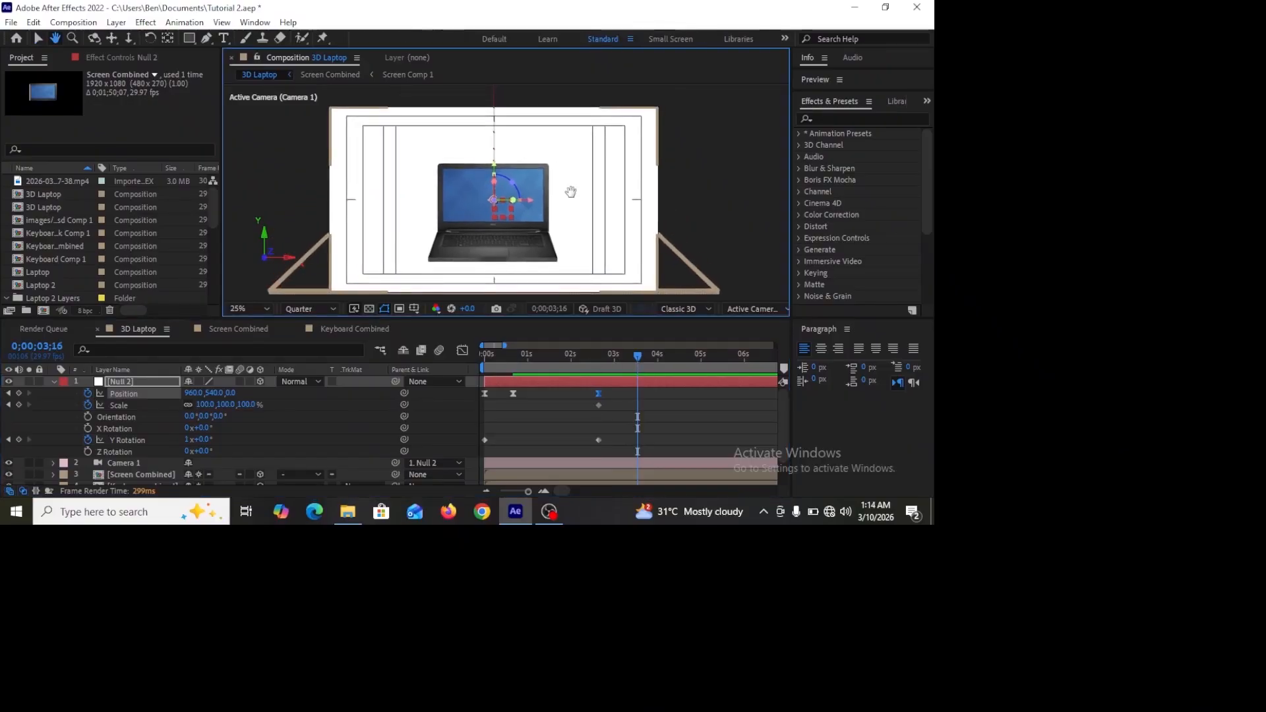
pyautogui.press('v')
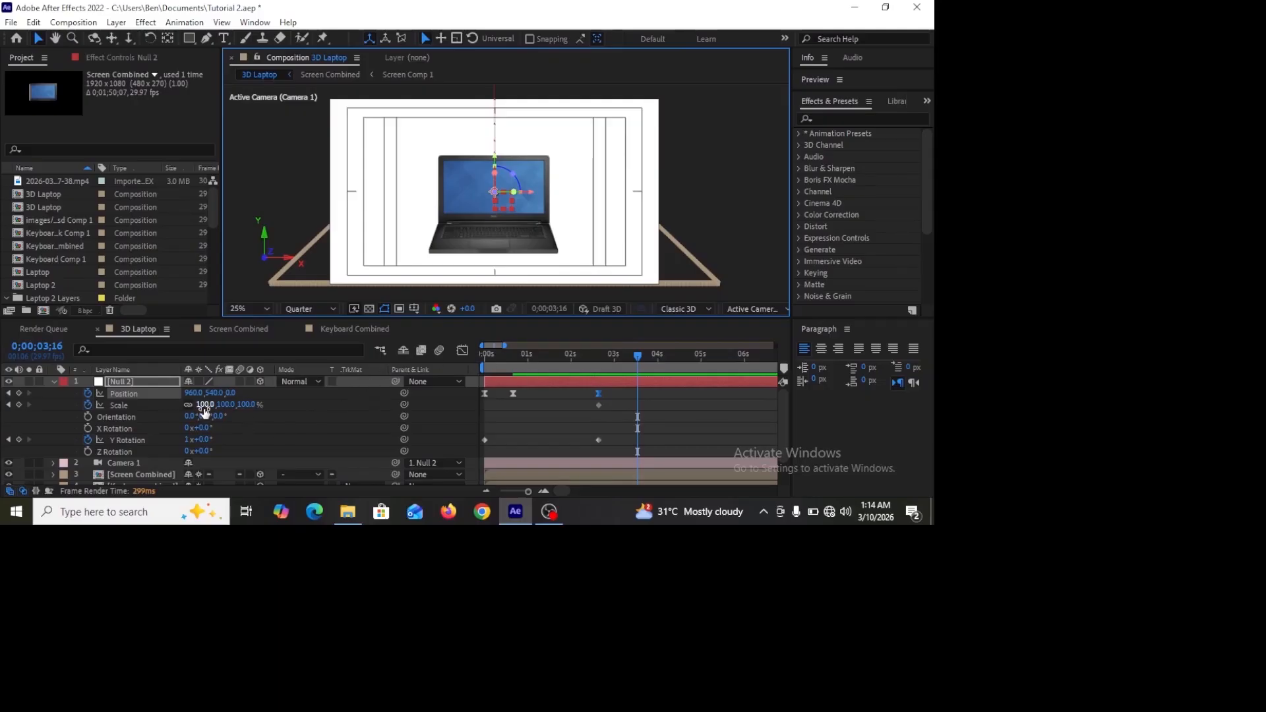
pyautogui.moveTo(205, 409); pyautogui.dragTo(180, 418)
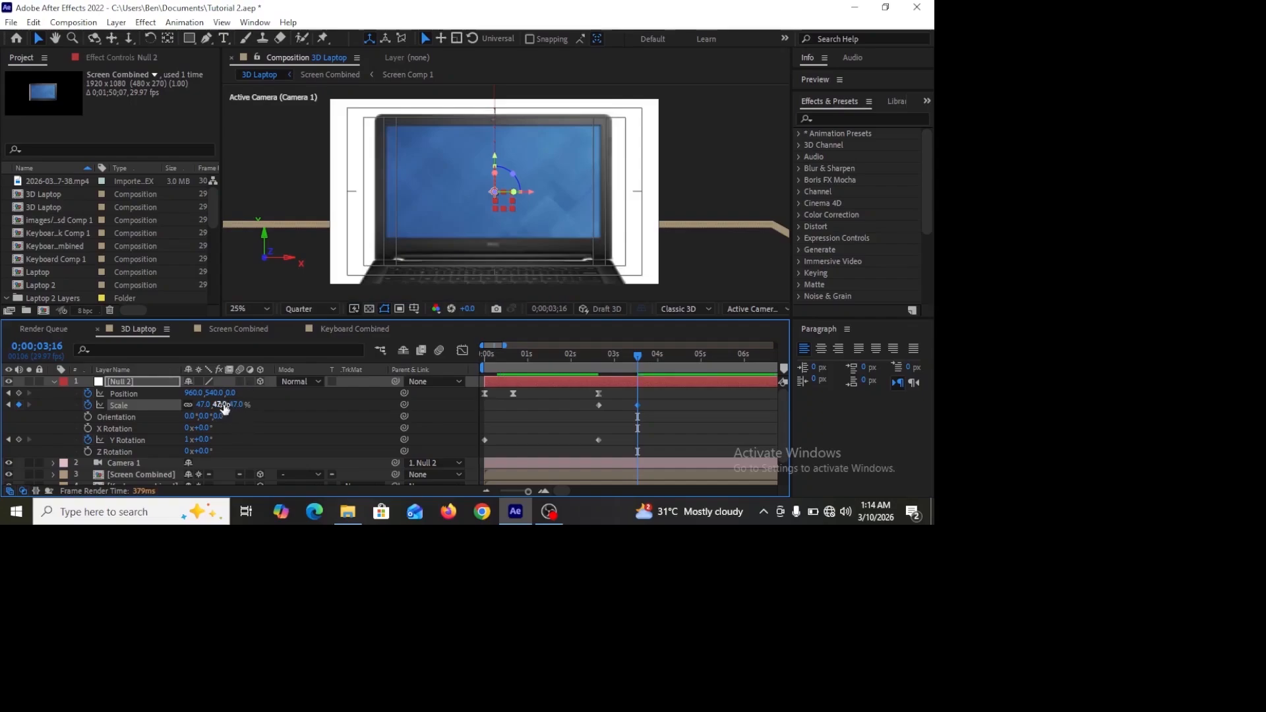
pyautogui.moveTo(217, 396); pyautogui.dragTo(198, 402)
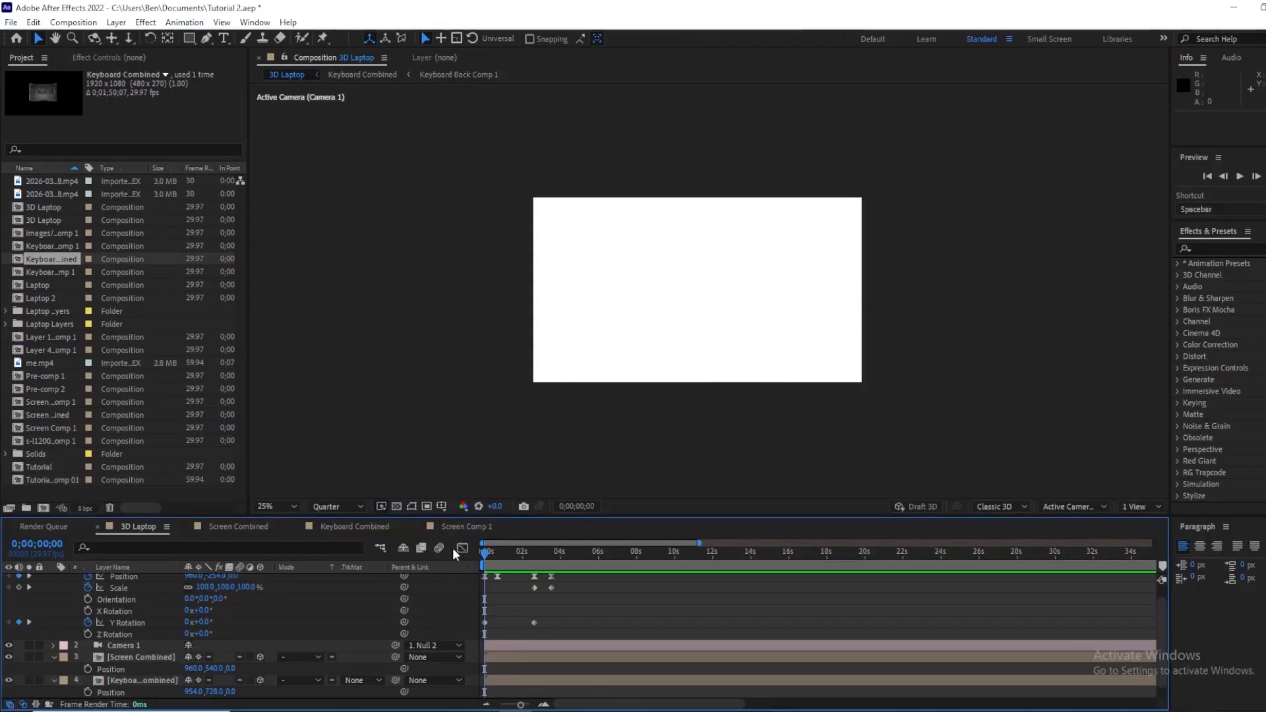
# Step: Preview the whole animation and open the Screen Comp 1 composition
pyautogui.press('space')
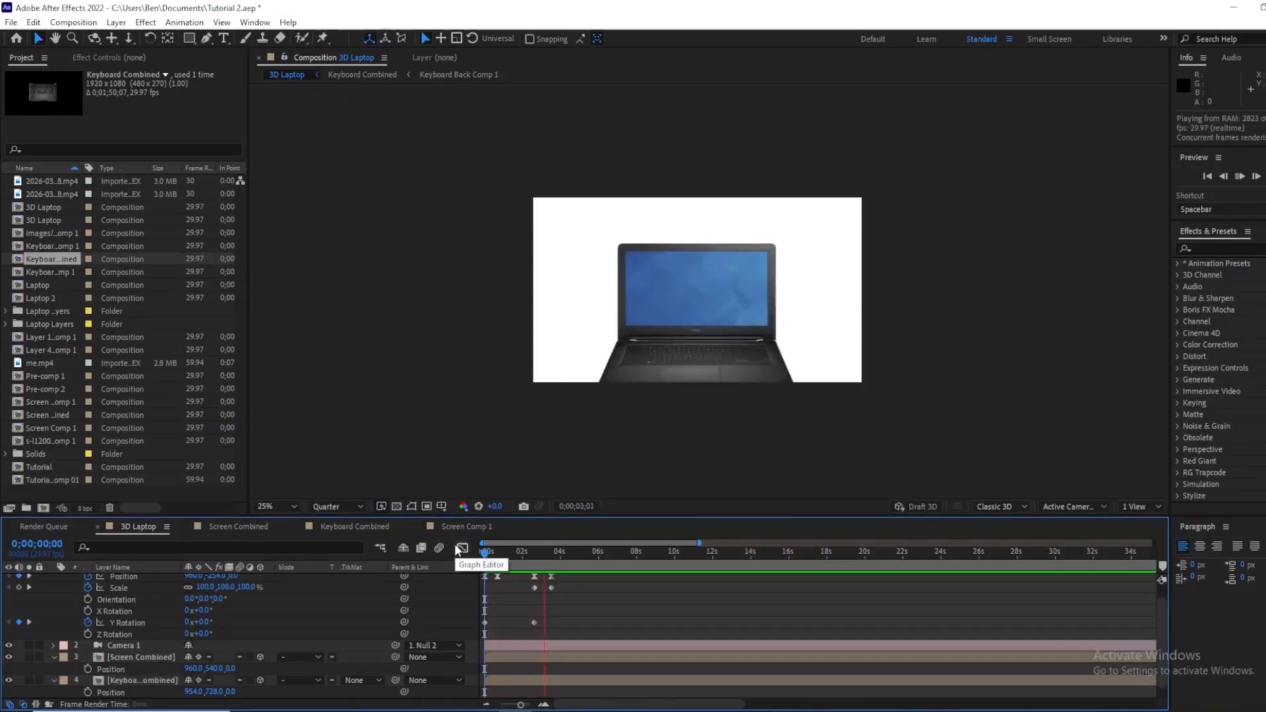
pyautogui.press('space')
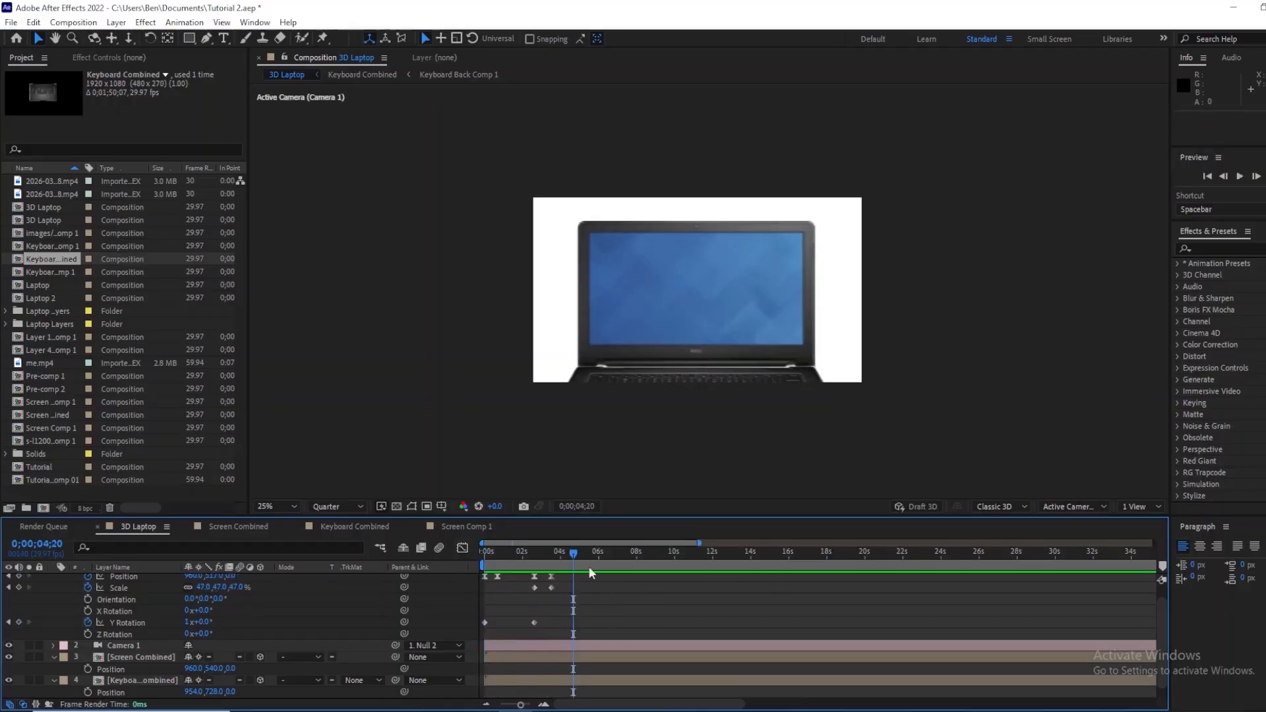
pyautogui.press('space')
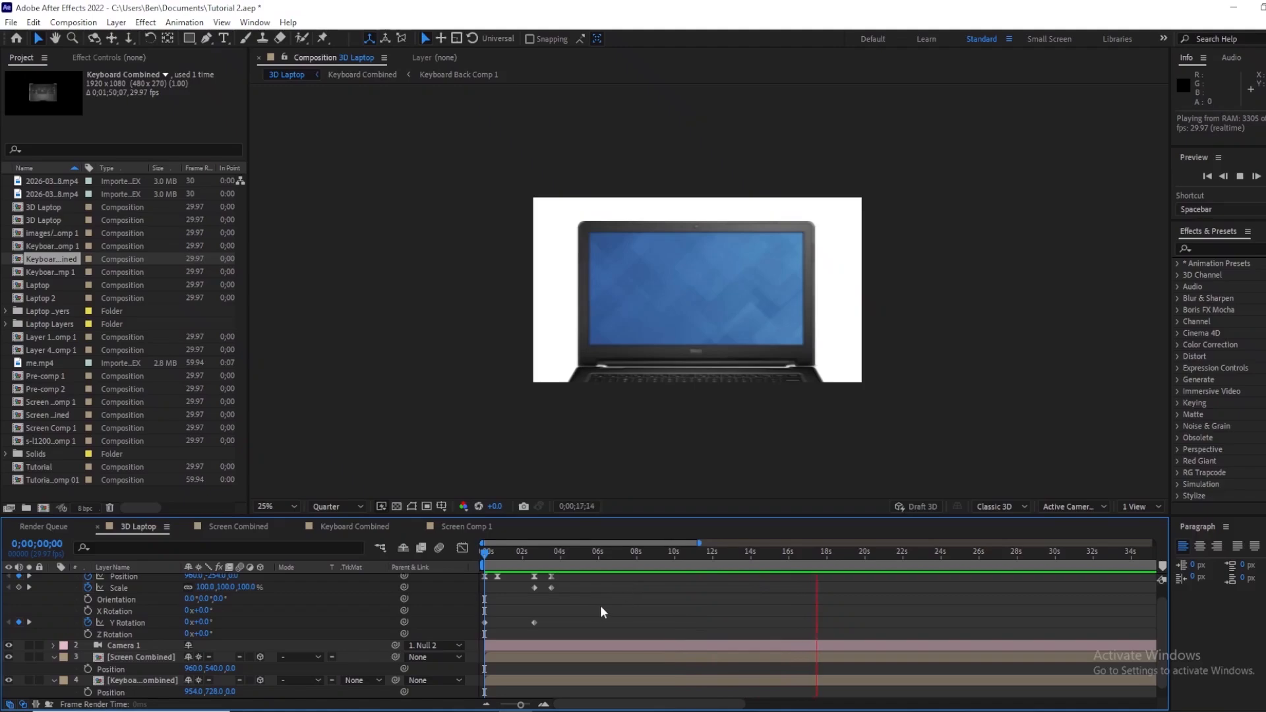
pyautogui.press('space')
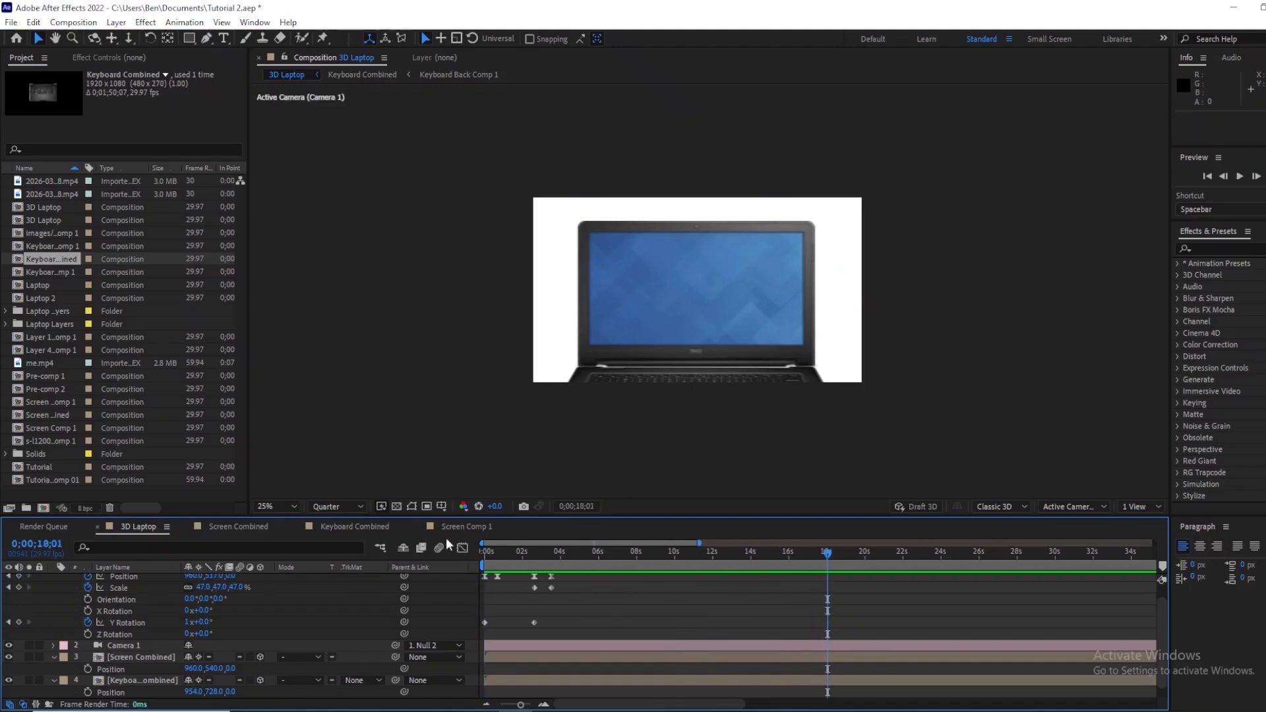
pyautogui.click(459, 529)
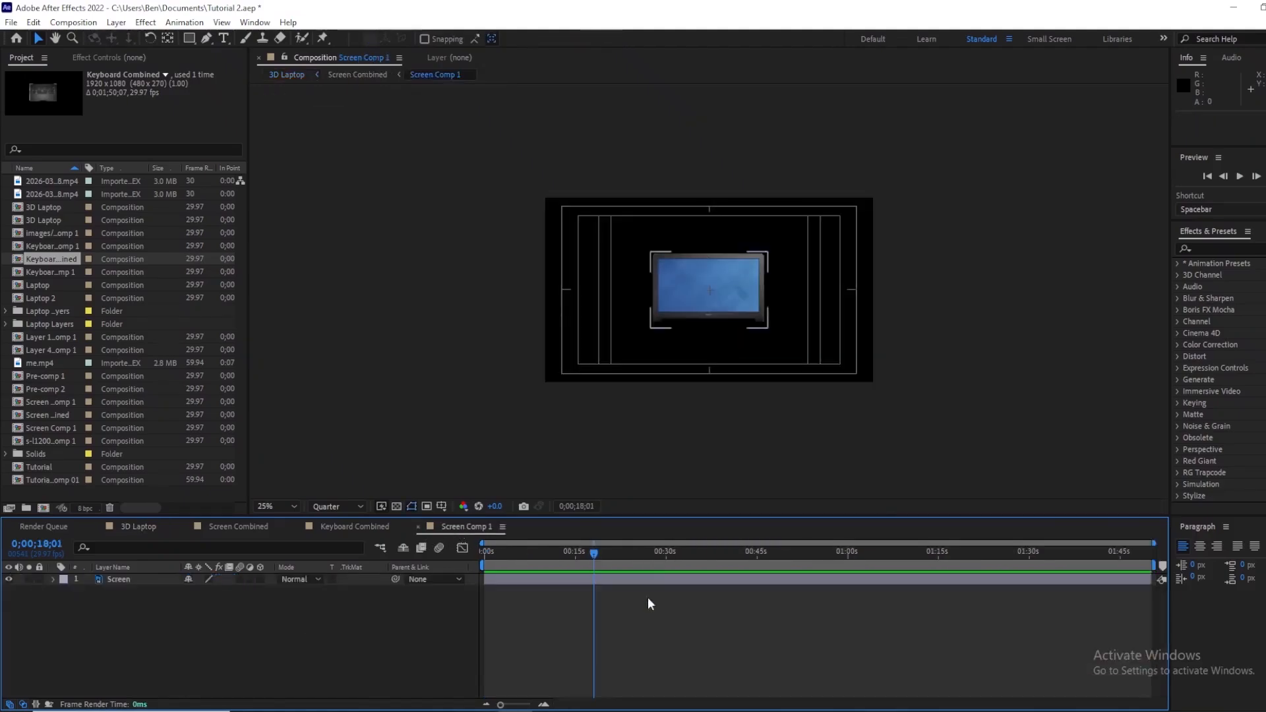
# Step: Add the recorded screen-capture video from the project into Screen Comp 1 beneath the Screen layer
pyautogui.click(43, 194)
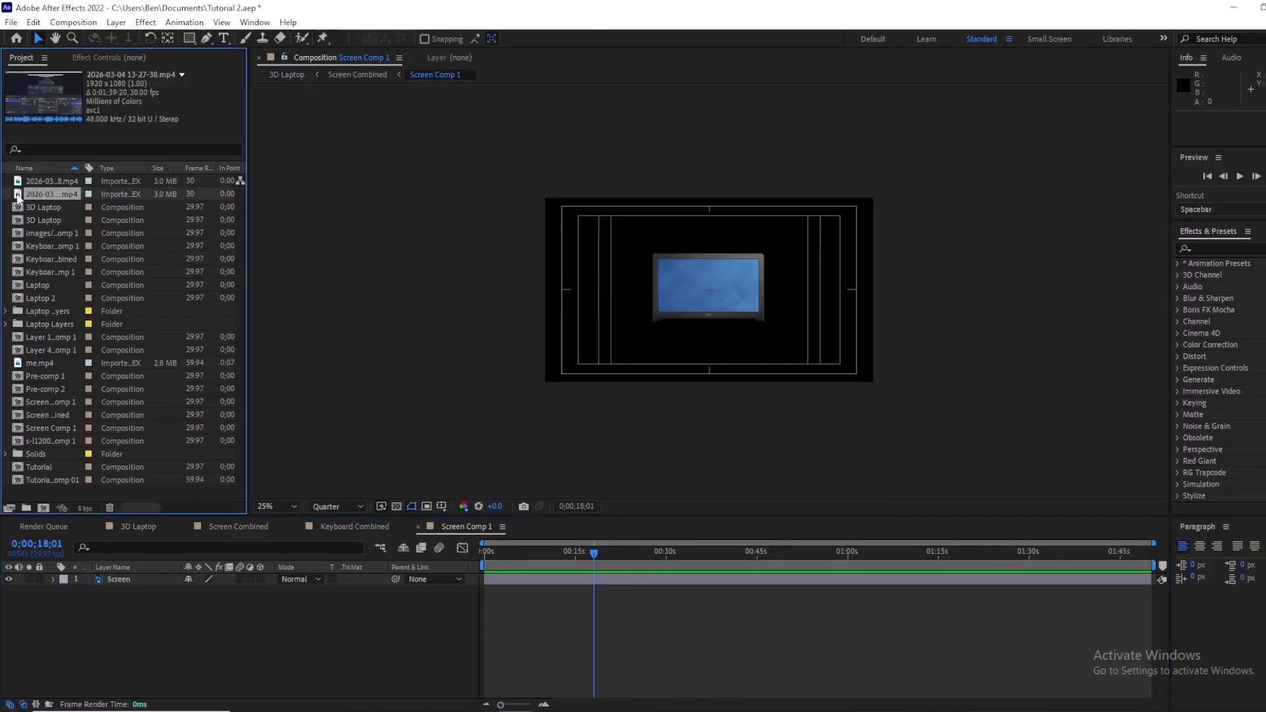
pyautogui.scroll(3, 615, 252)
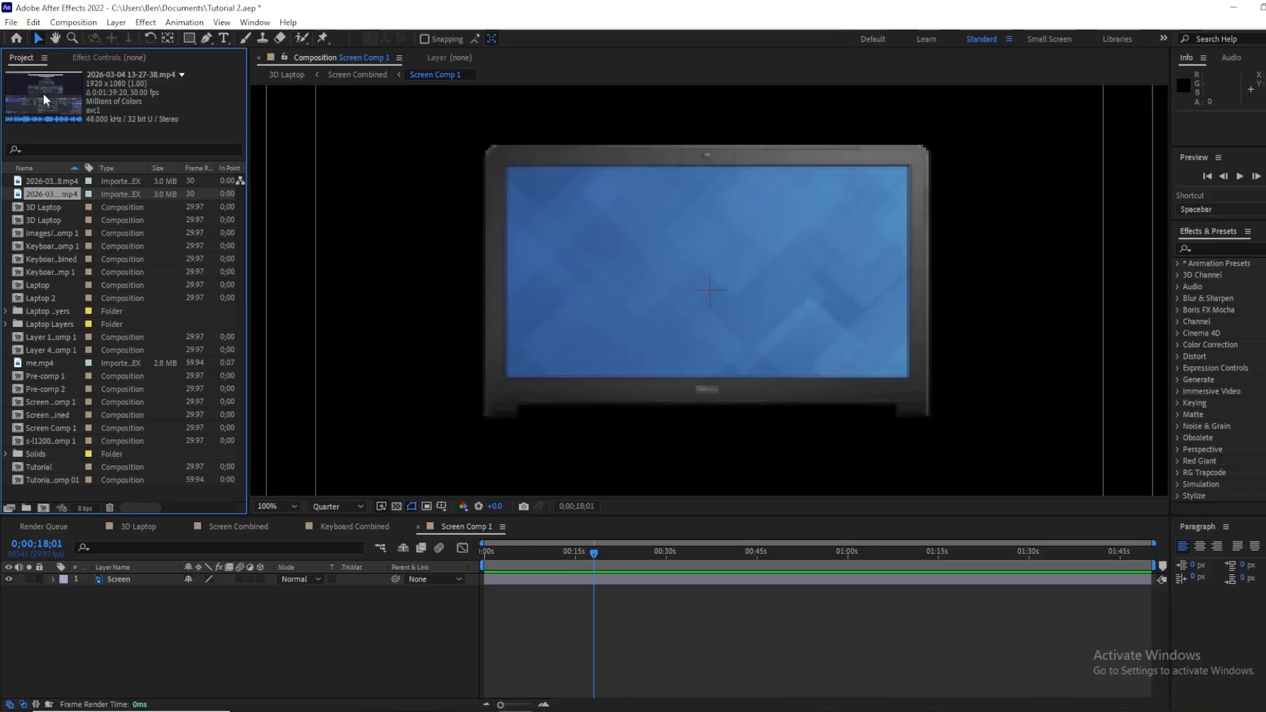
pyautogui.moveTo(42, 93); pyautogui.dragTo(131, 611)
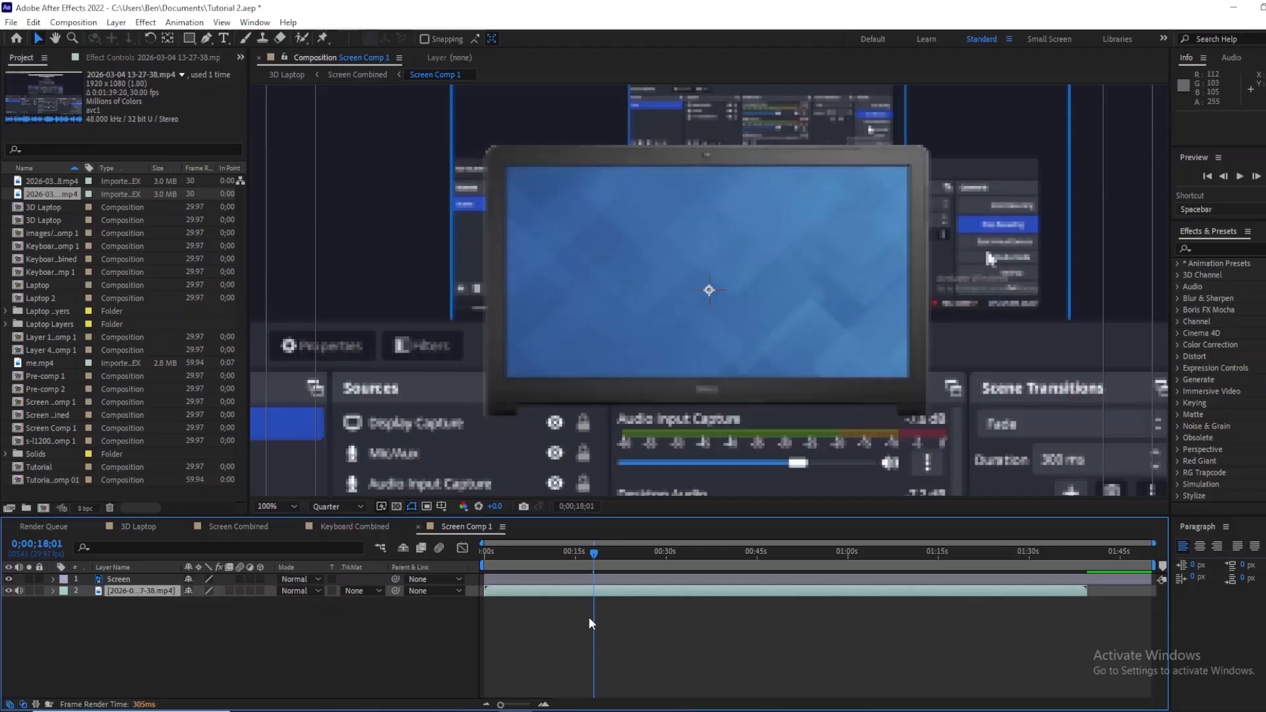
# Step: Scale the screen-capture video layer down to 40%
pyautogui.press('s')
pyautogui.moveTo(206, 602); pyautogui.dragTo(172, 612)
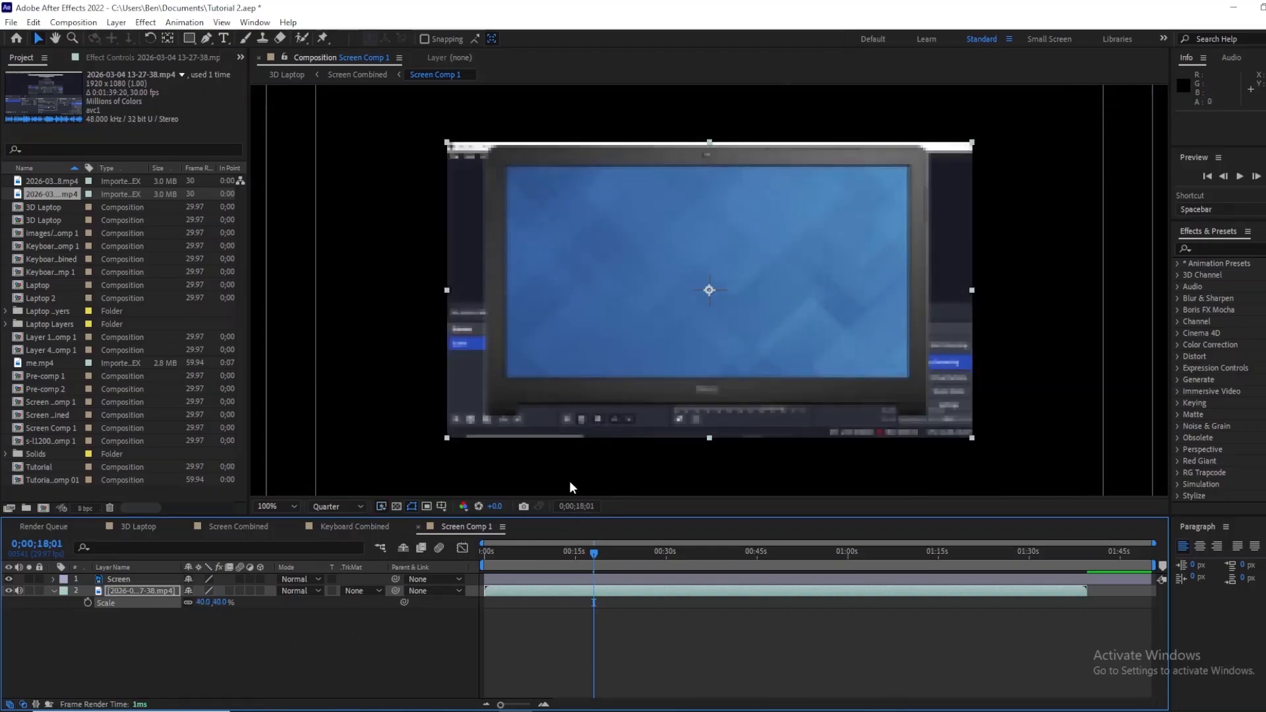
pyautogui.click(659, 633)
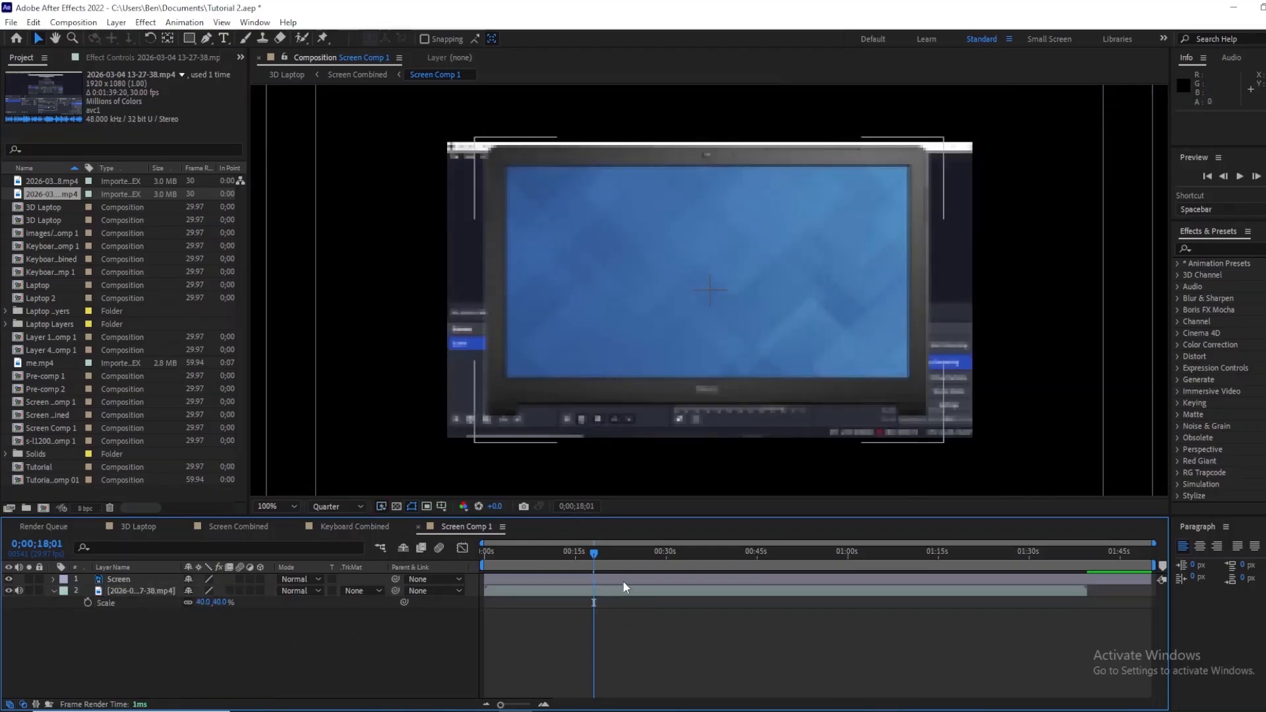
# Step: Draw an inverted rectangle mask on the Screen layer over the laptop's display area so the video shows through
pyautogui.click(622, 580)
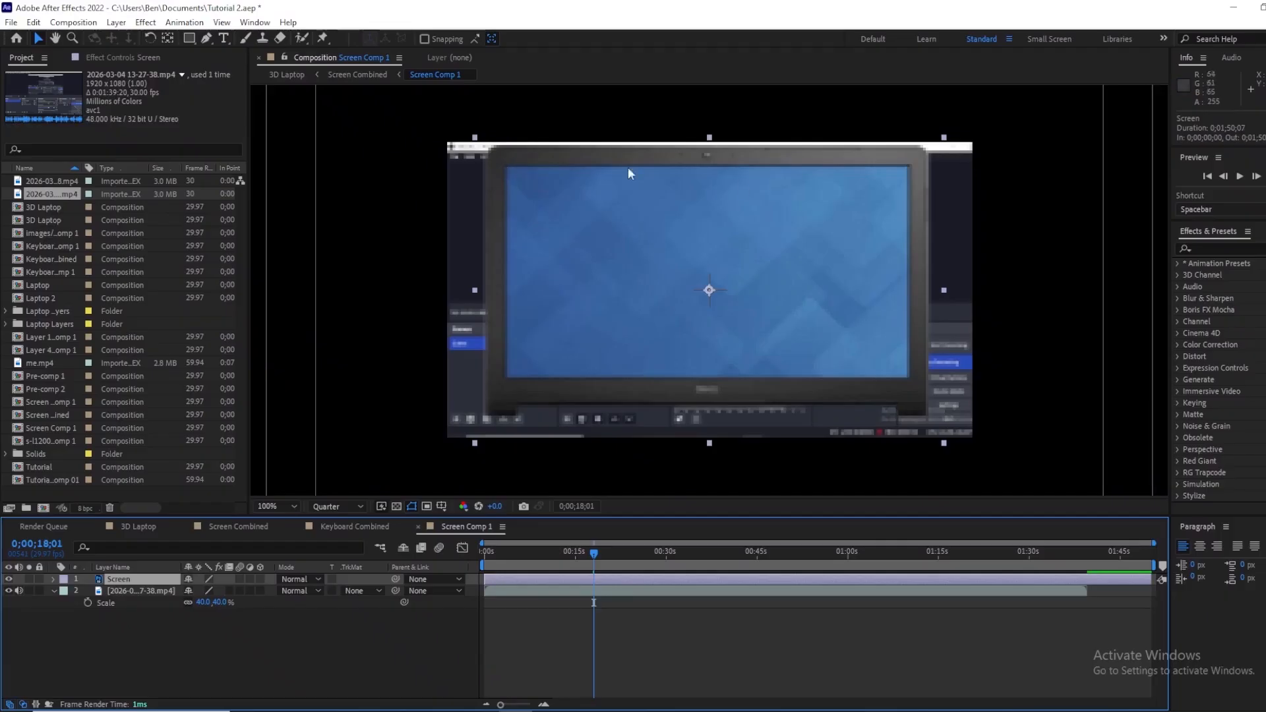
pyautogui.click(190, 38)
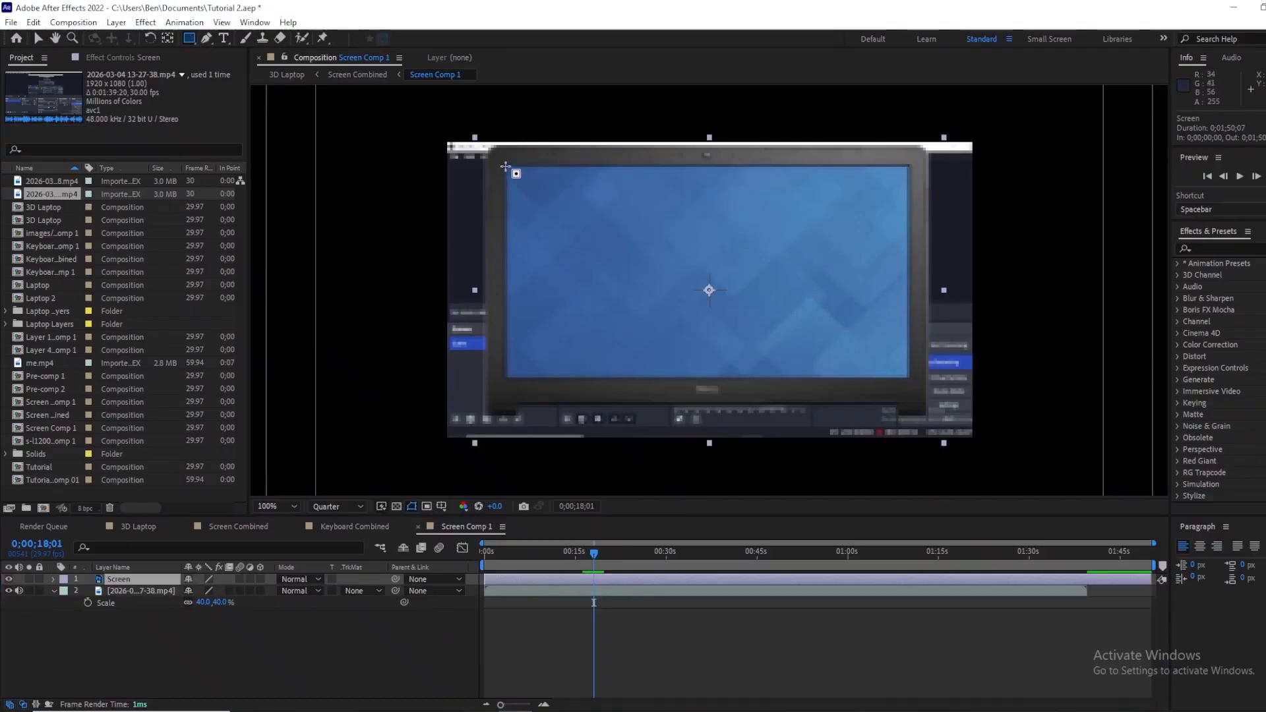
pyautogui.moveTo(505, 166); pyautogui.dragTo(909, 379)
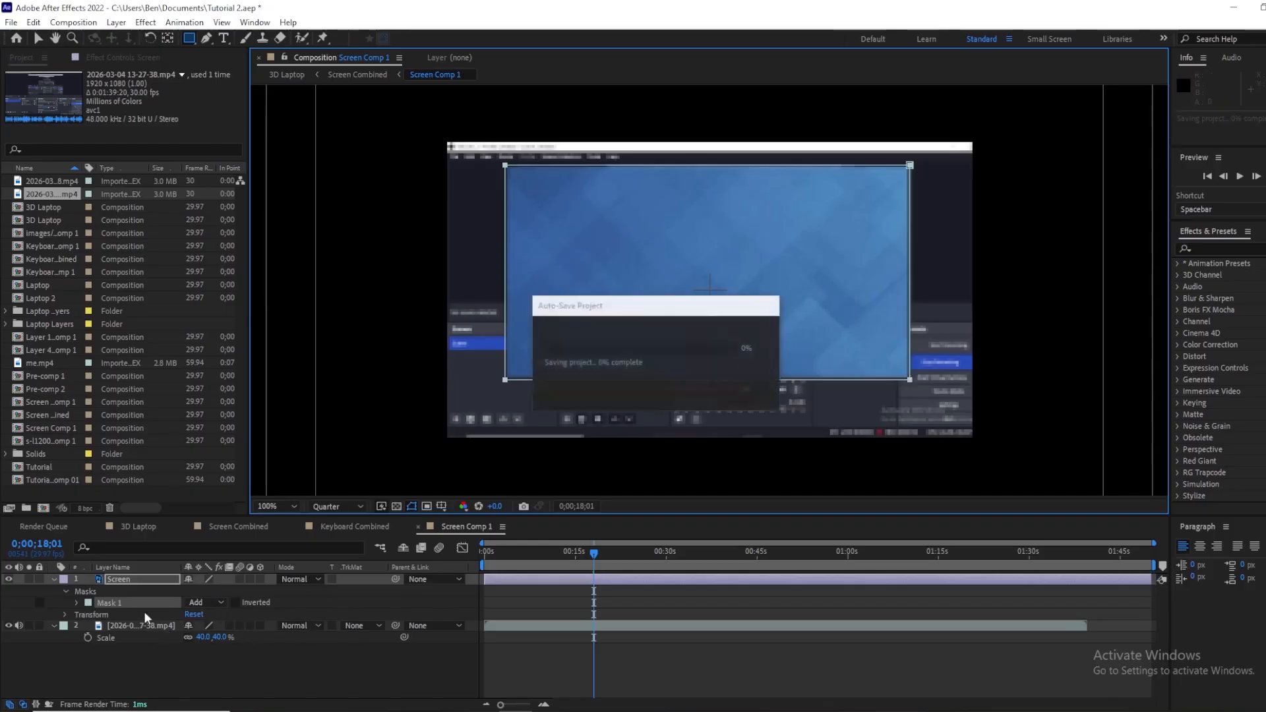
pyautogui.click(236, 603)
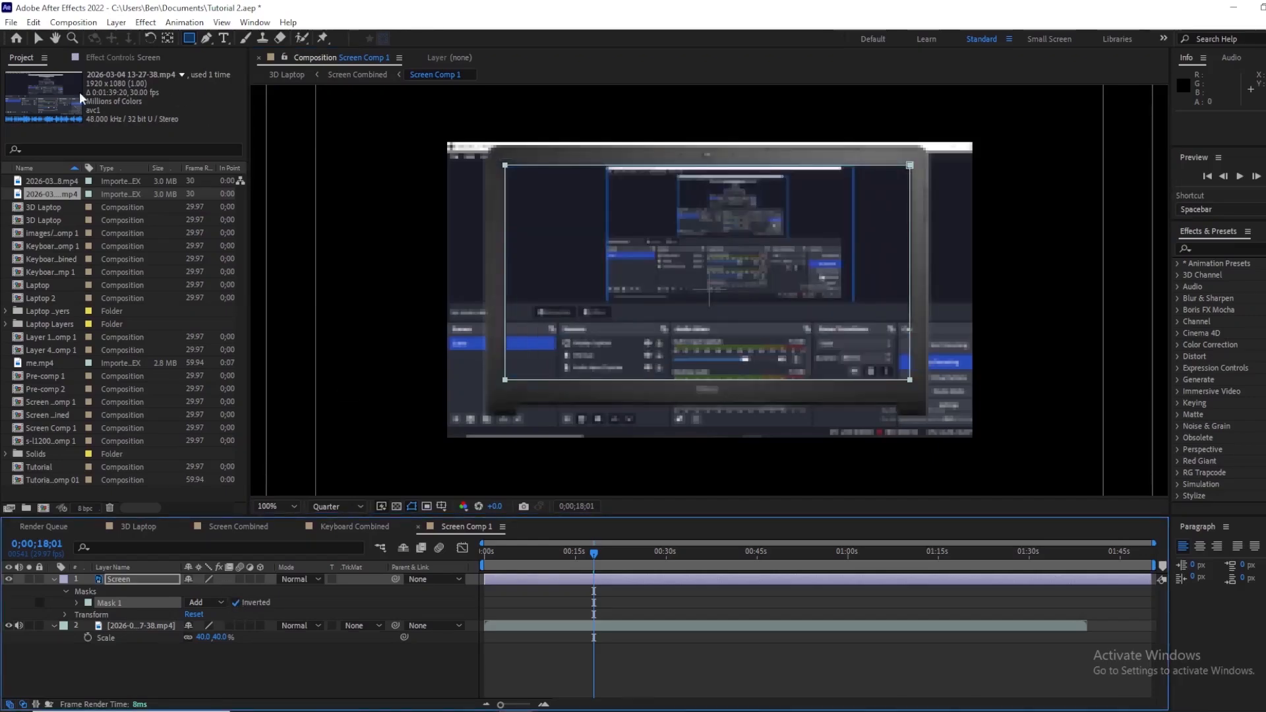
pyautogui.click(38, 37)
pyautogui.click(646, 666)
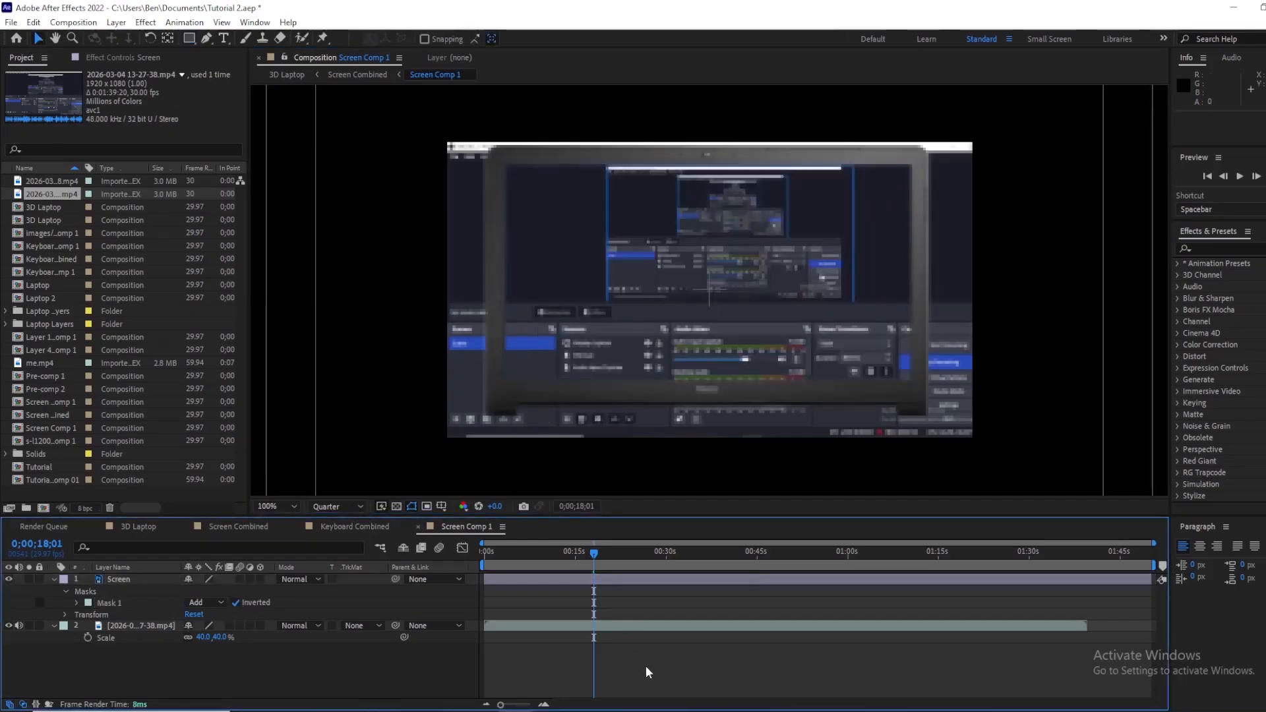
# Step: Scale the screen-capture video to 32% and nudge it upward inside the laptop display
pyautogui.click(593, 626)
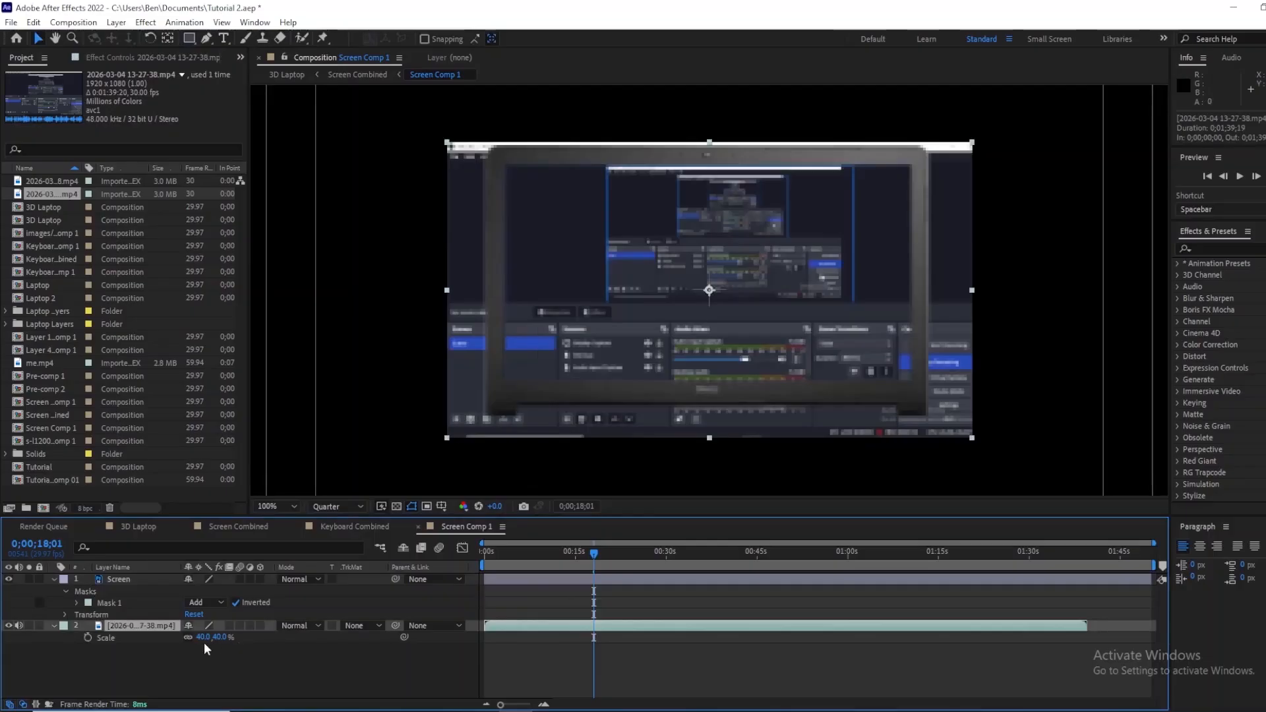
pyautogui.moveTo(202, 638); pyautogui.dragTo(205, 644)
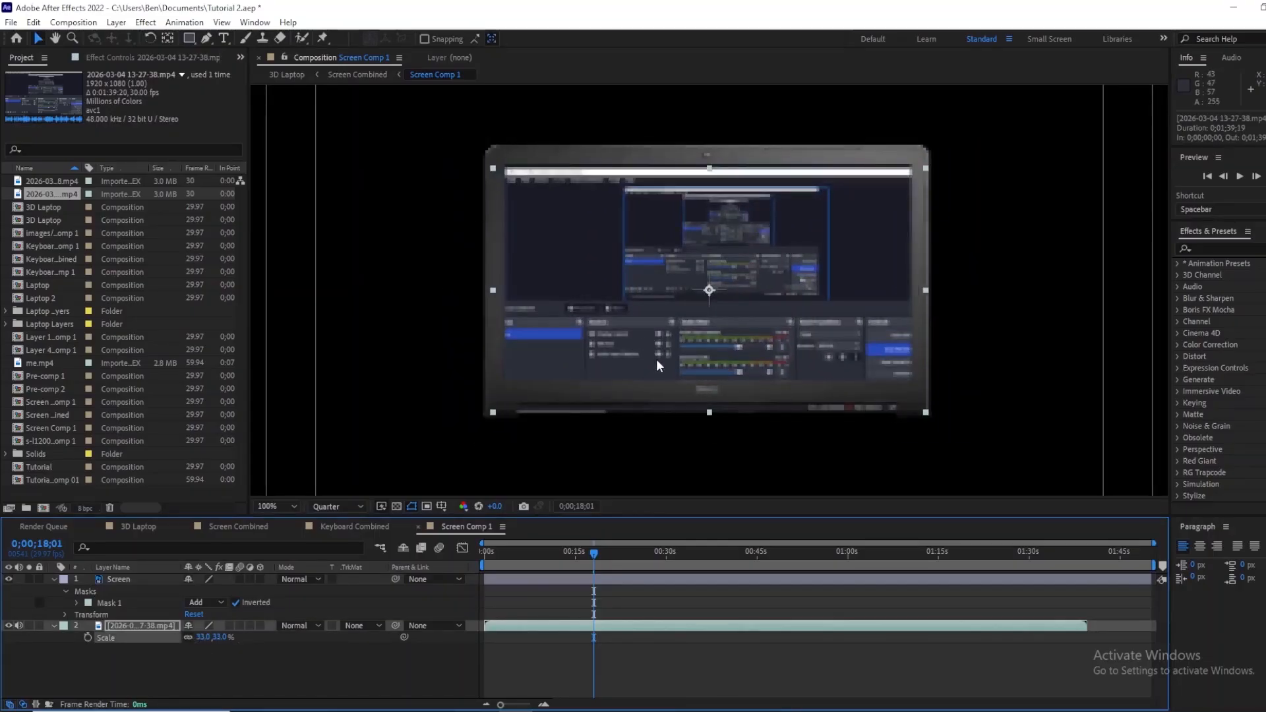
pyautogui.moveTo(658, 348); pyautogui.dragTo(656, 347)
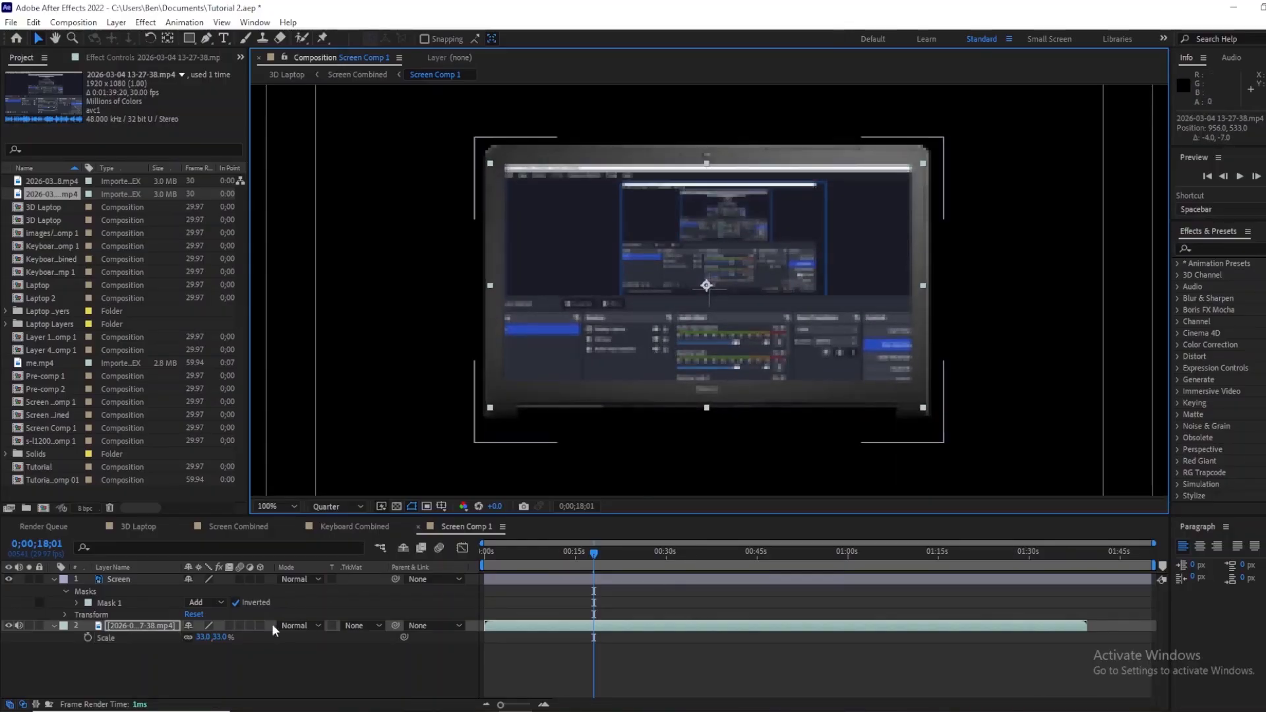
pyautogui.moveTo(199, 638); pyautogui.dragTo(203, 638)
pyautogui.click(203, 638)
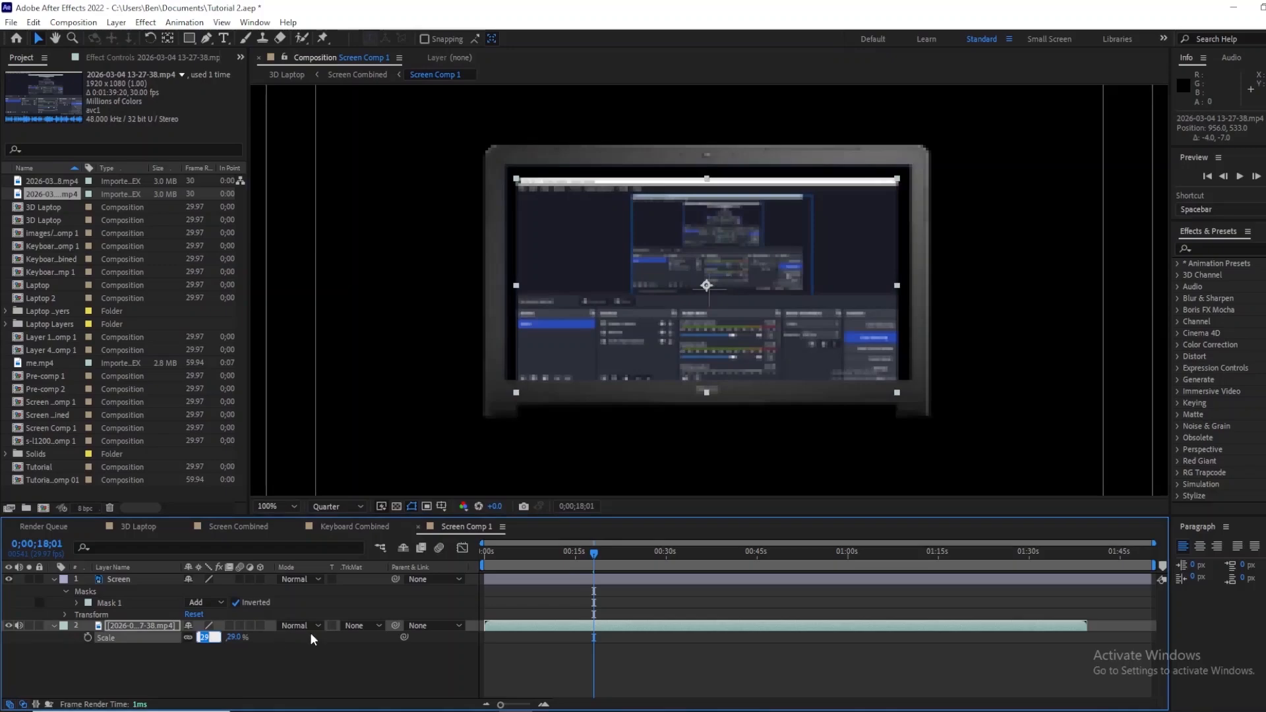
pyautogui.write('32')
pyautogui.press('Return')
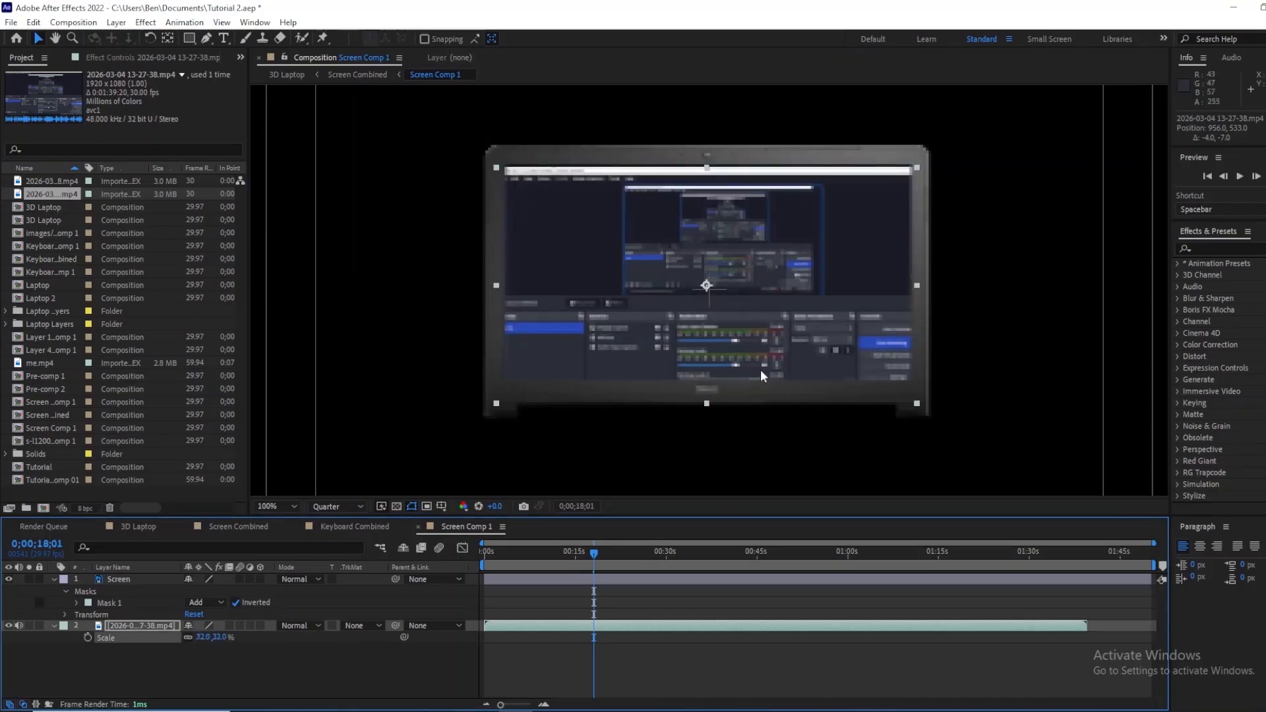
pyautogui.press('Up')
pyautogui.press('Up')
pyautogui.press('Up')
pyautogui.press('Up')
pyautogui.press('Up')
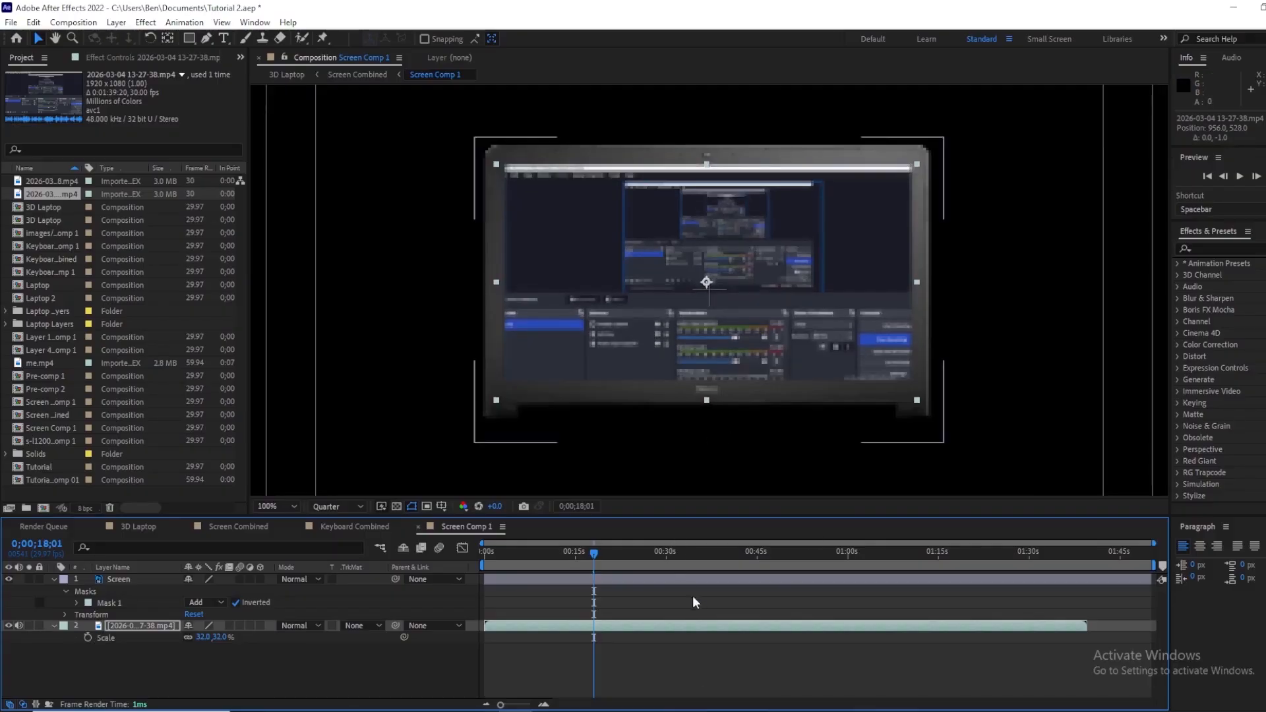
# Step: Set the video's scale to 31% and nudge it further up to fill the display
pyautogui.click(202, 637)
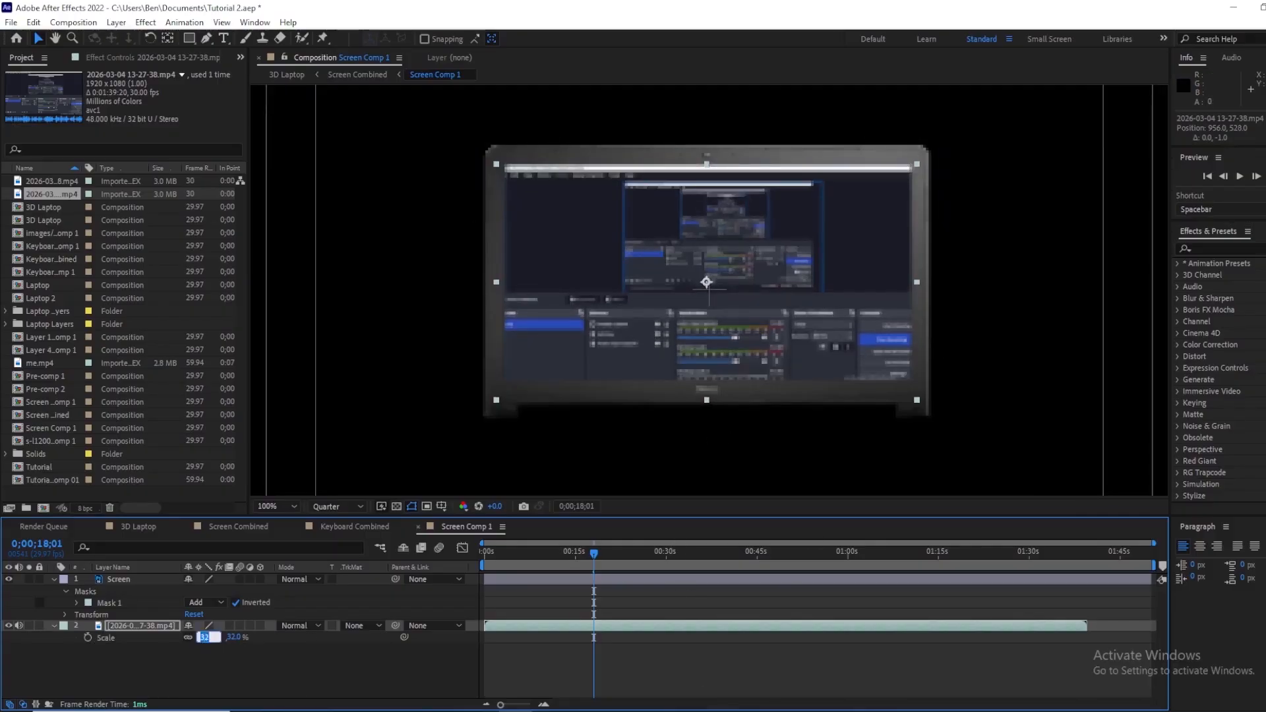
pyautogui.write('30')
pyautogui.press('Return')
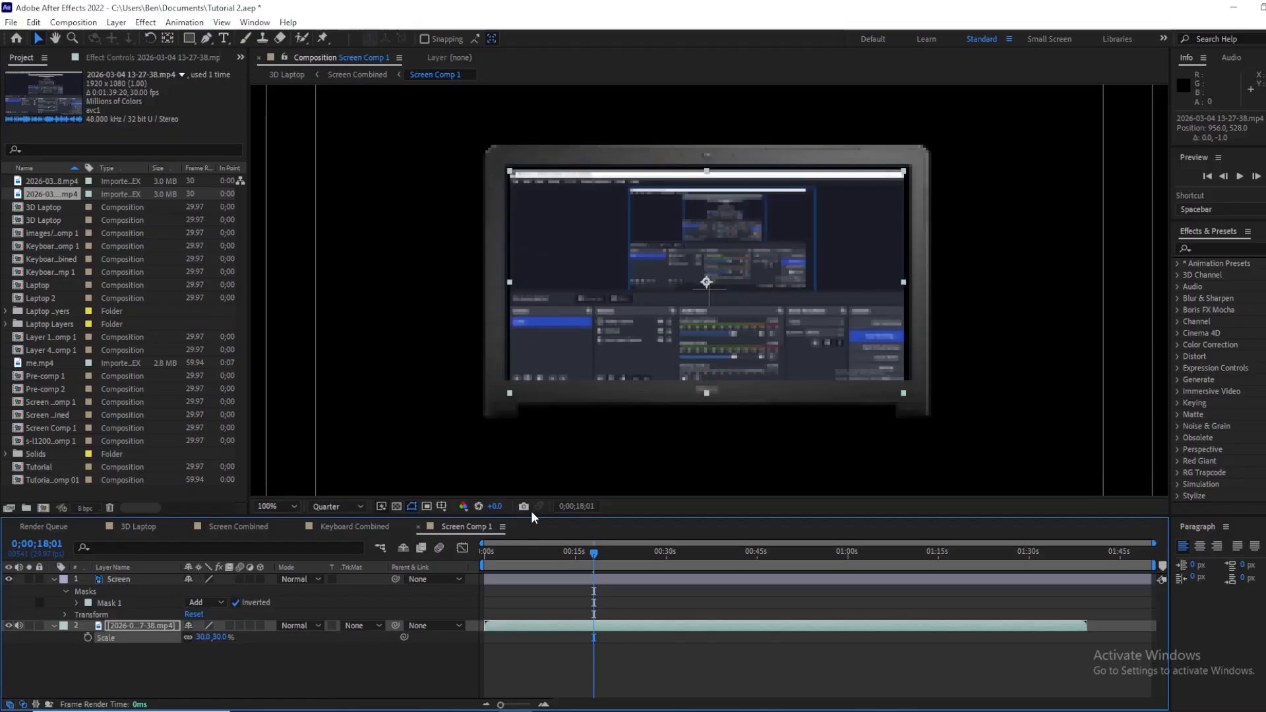
pyautogui.click(201, 637)
pyautogui.press('Return')
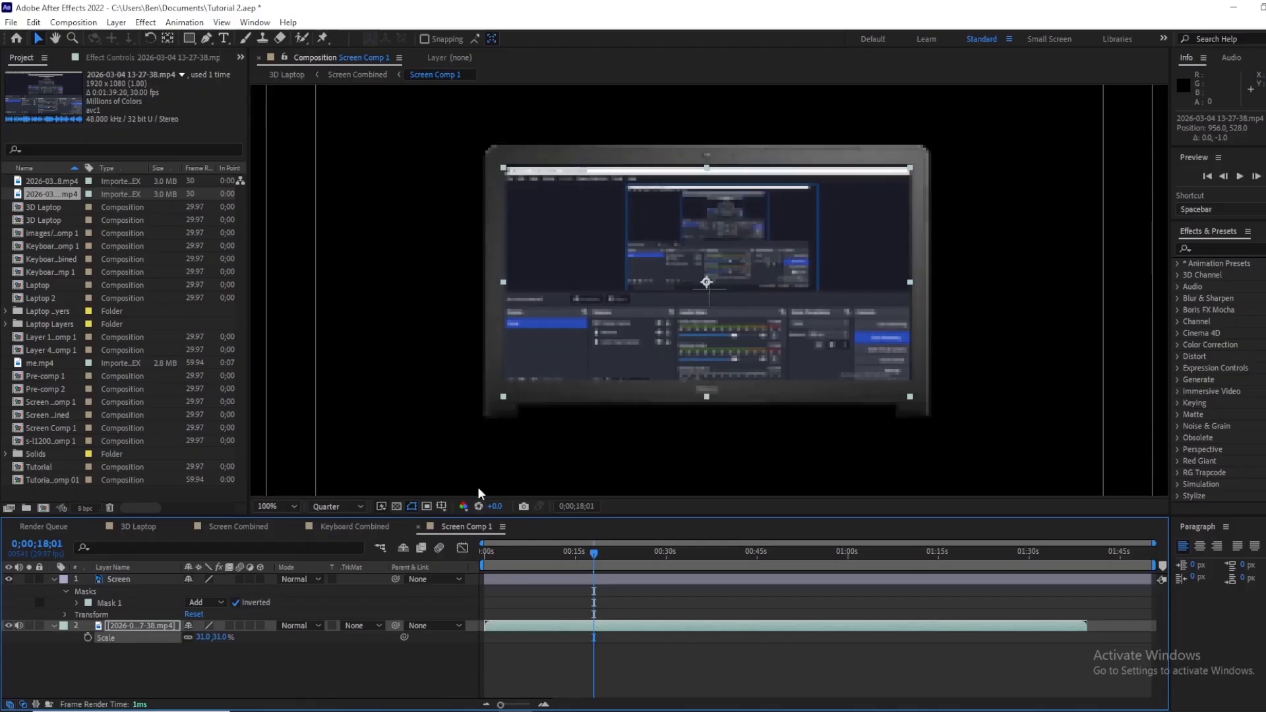
pyautogui.press('Up')
pyautogui.press('Up')
pyautogui.press('Up')
pyautogui.press('Up')
pyautogui.press('Up')
pyautogui.press('Up')
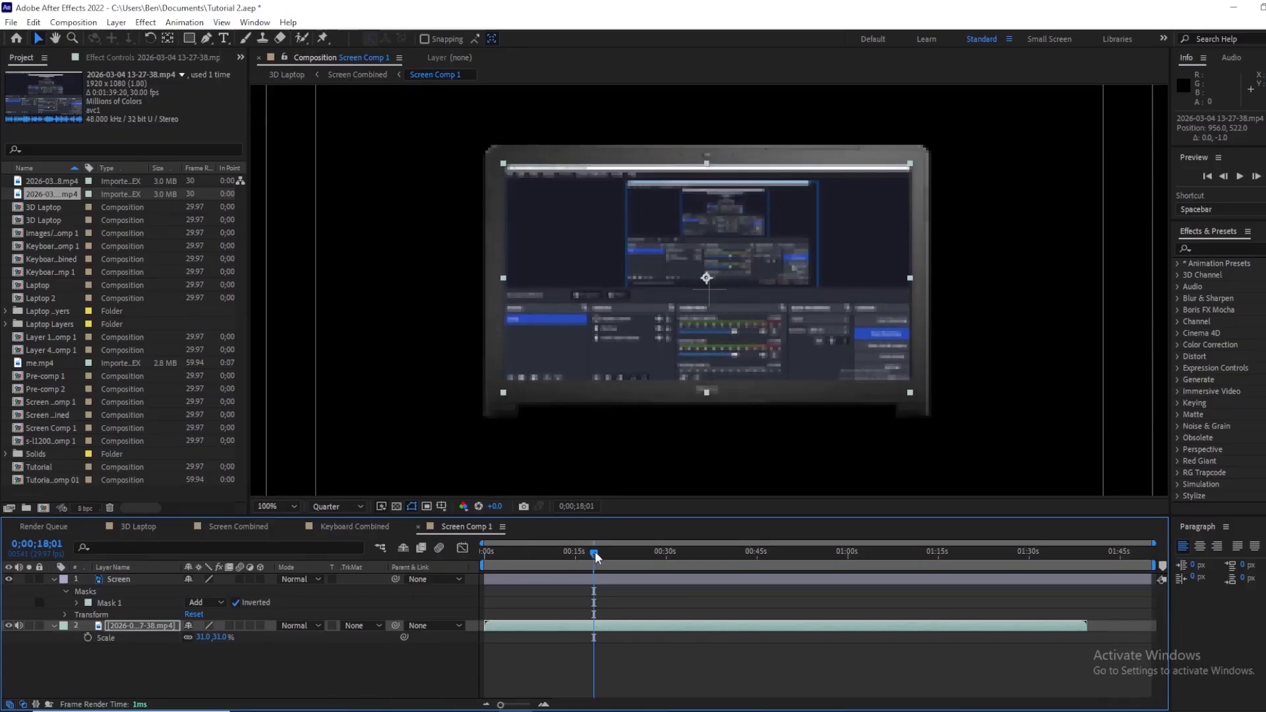
# Step: Slide the video layer earlier in time so the browser footage plays from the start of the composition
pyautogui.moveTo(594, 551); pyautogui.dragTo(643, 592)
pyautogui.moveTo(485, 625); pyautogui.dragTo(624, 623)
pyautogui.moveTo(524, 640); pyautogui.dragTo(493, 646)
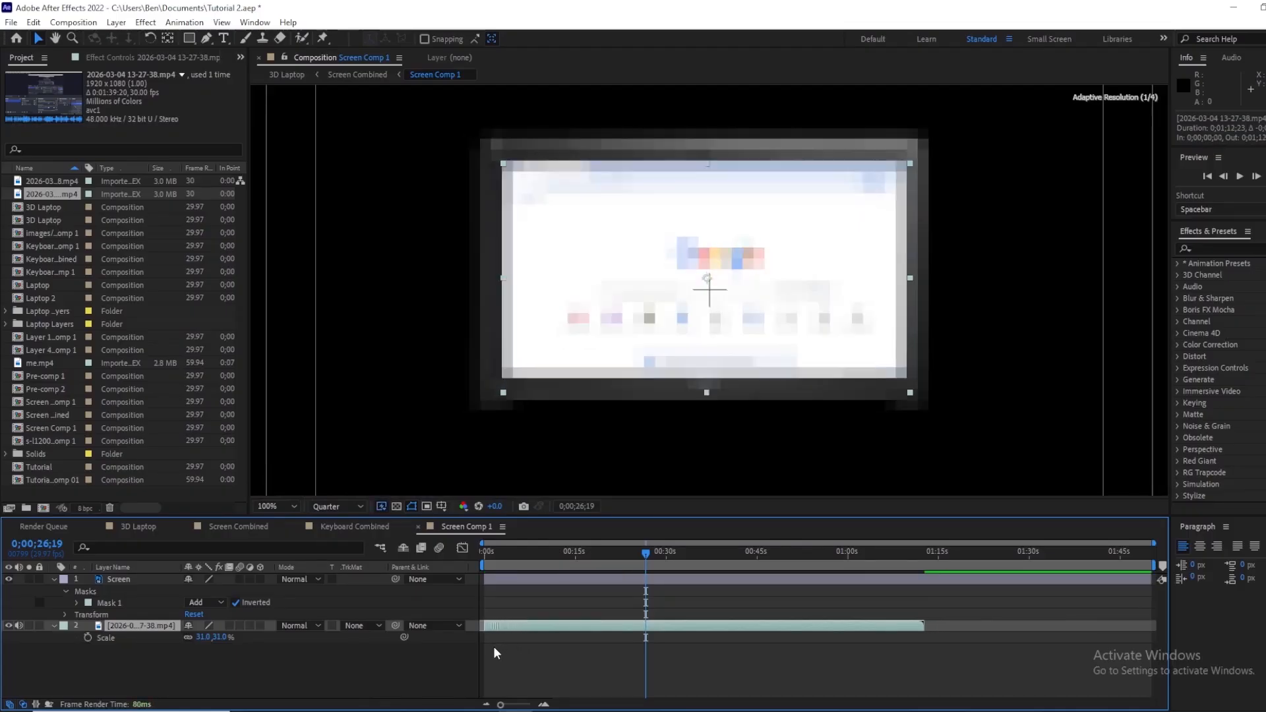
pyautogui.moveTo(646, 551); pyautogui.dragTo(429, 582)
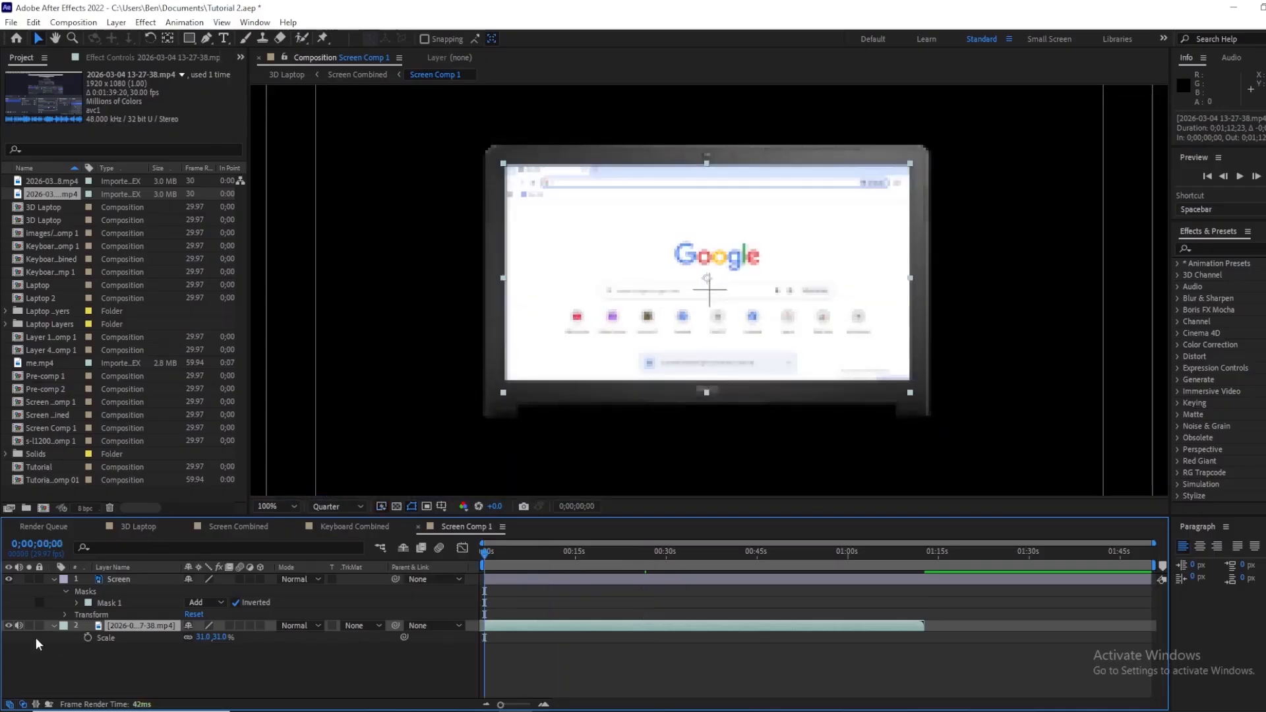
# Step: Switch to the 3D Laptop composition and preview the animation in a maximized viewer
pyautogui.click(139, 526)
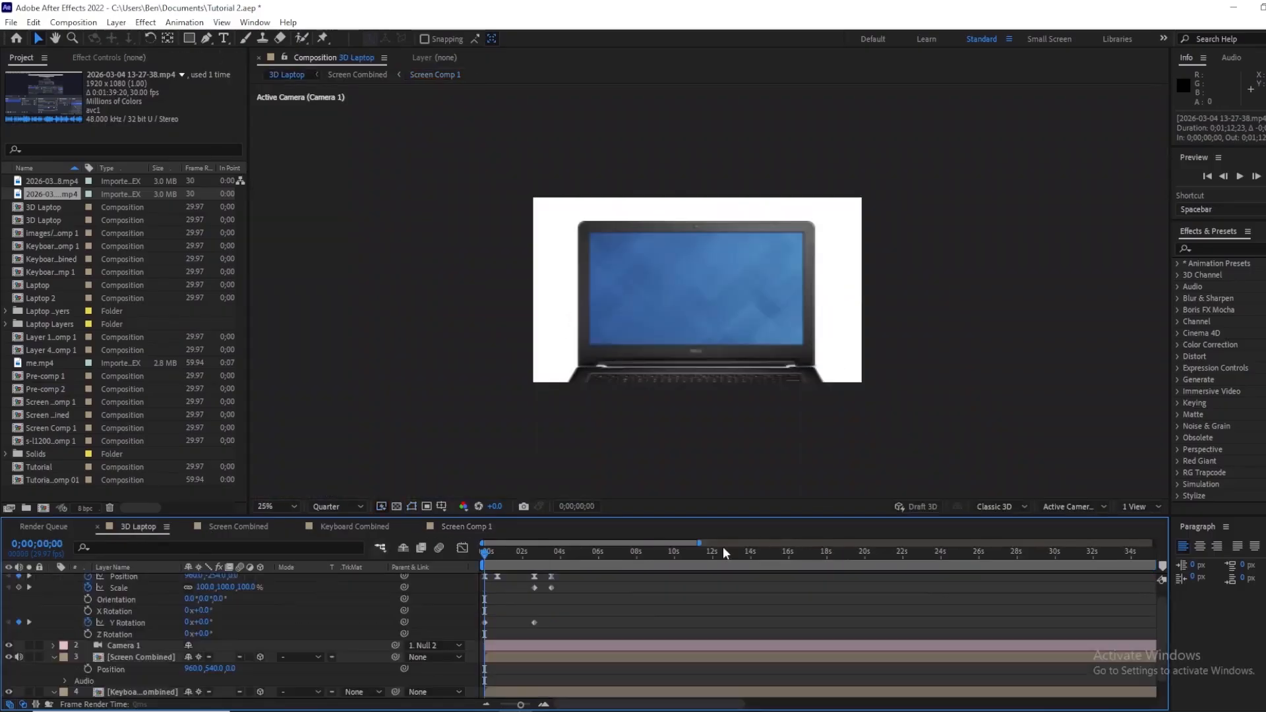
pyautogui.moveTo(489, 569); pyautogui.dragTo(409, 574)
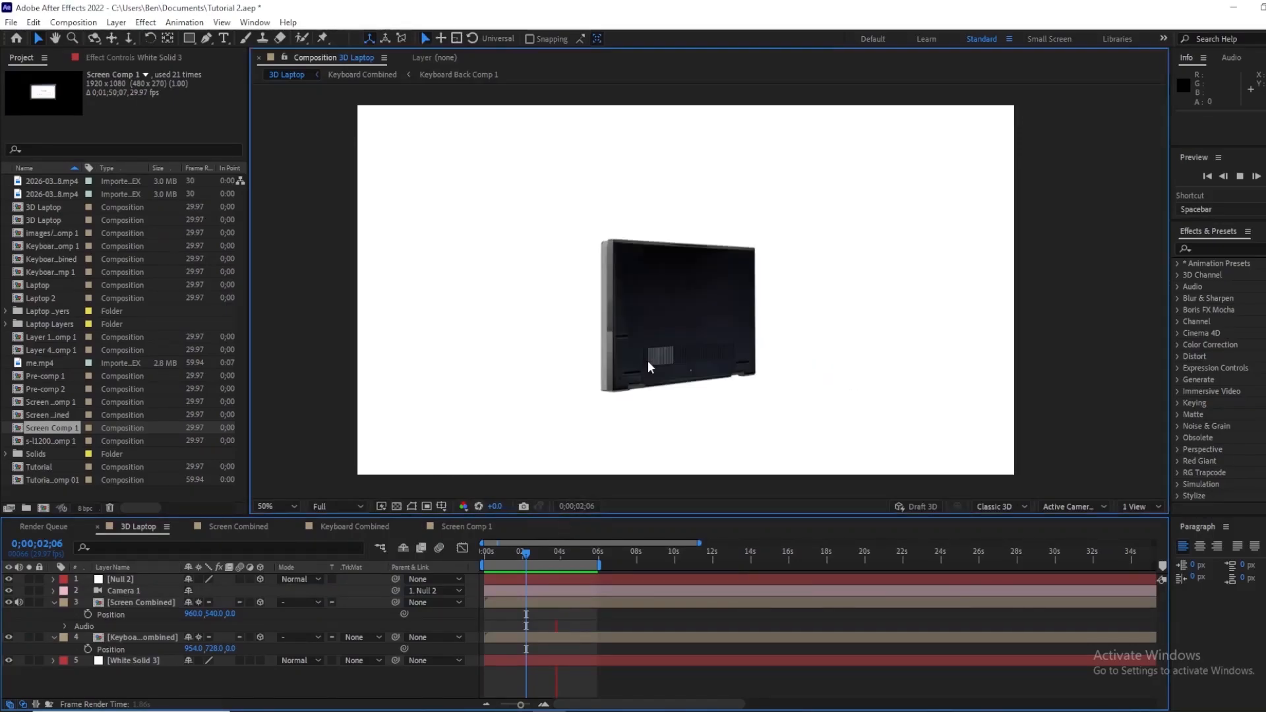
pyautogui.press('`')
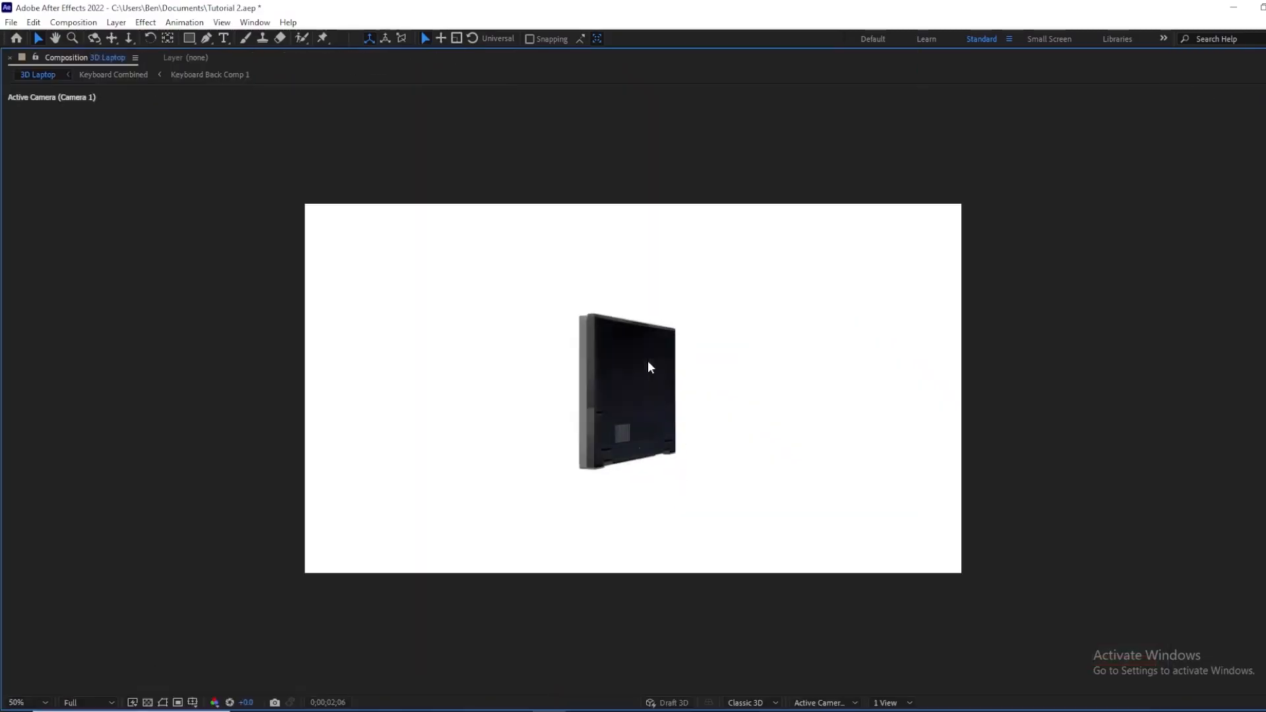